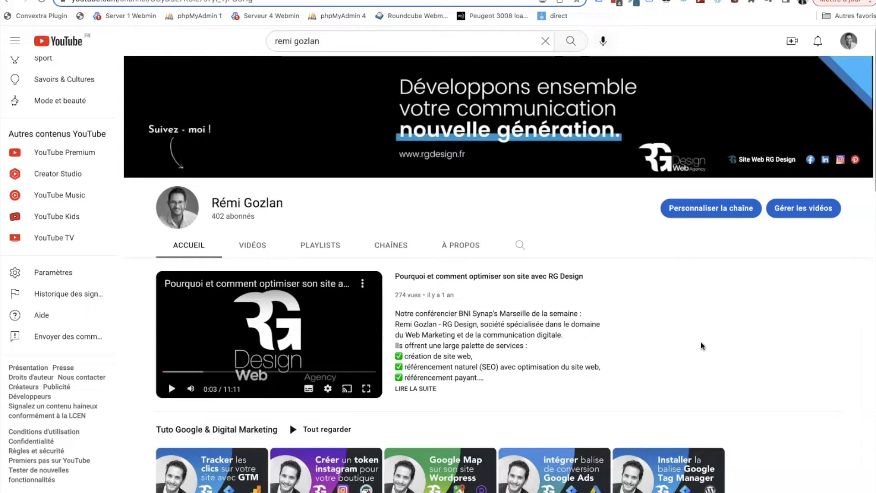
scroll(701, 346, down, 3)
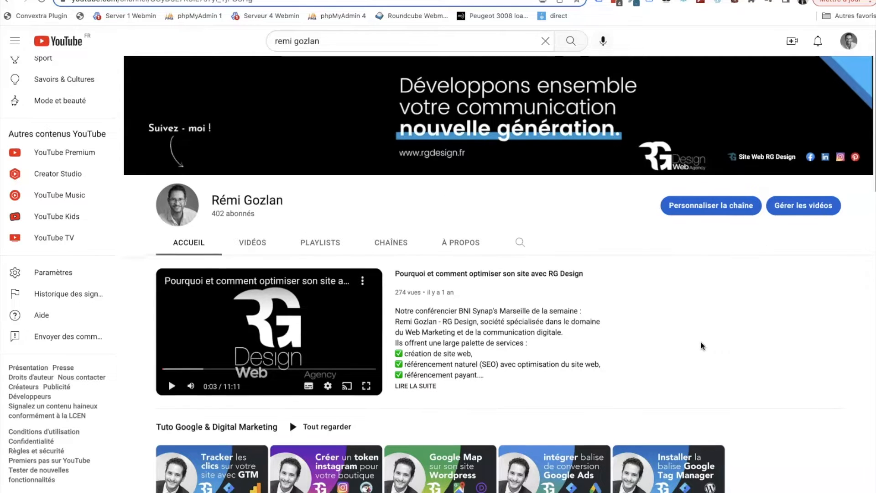
scroll(702, 345, down, 1)
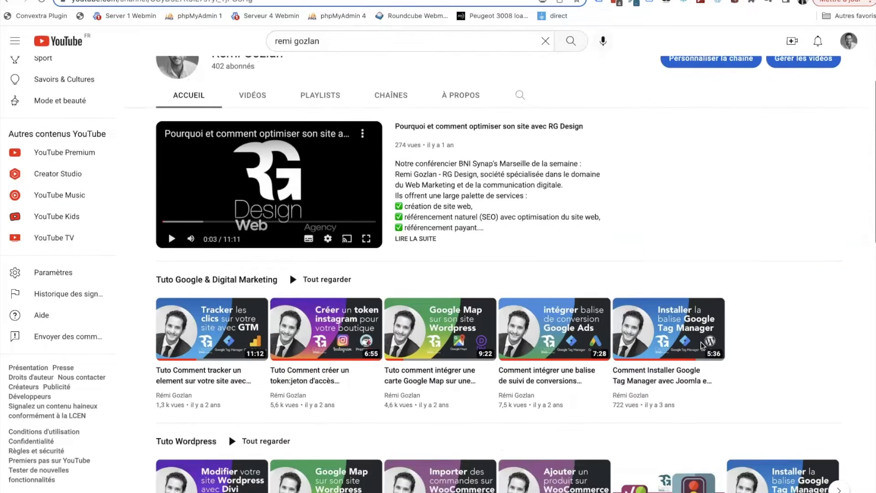
scroll(701, 345, up, 4)
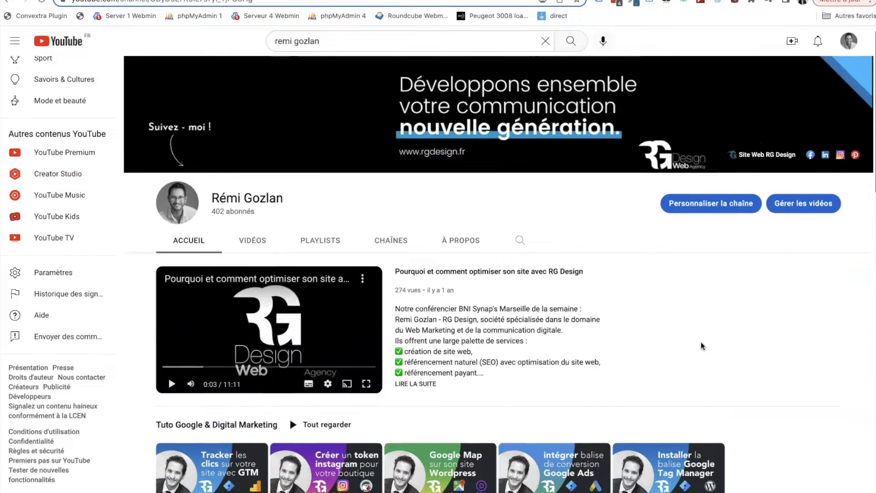
- Switch to the Creative Elements website and examine its home page, including the Theme Builder and Template Library sections
key(ctrl+Tab)
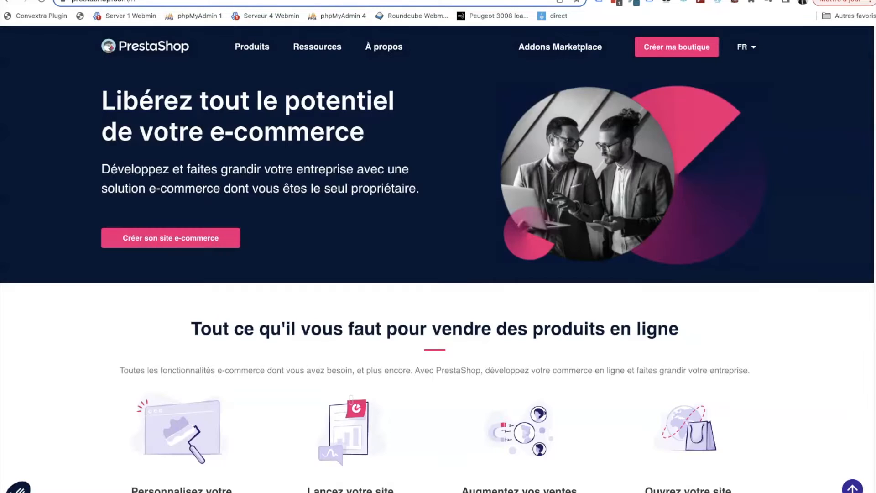
key(ctrl+Tab)
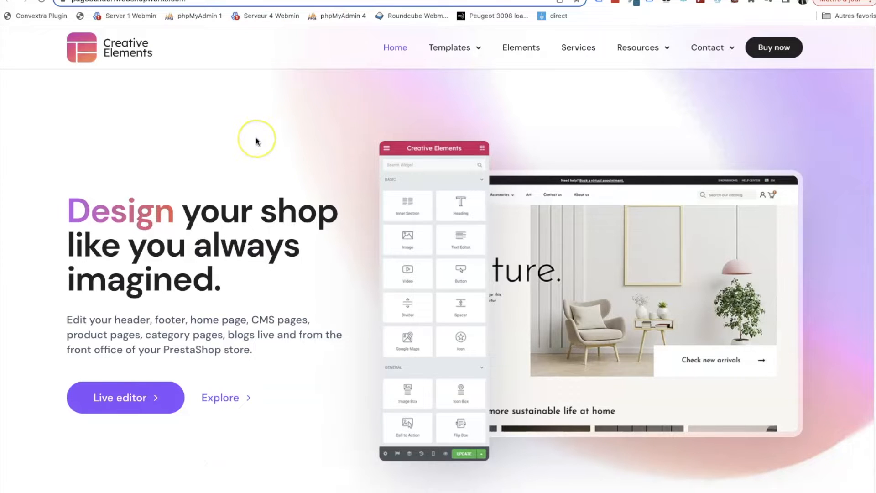
scroll(257, 141, down, 1)
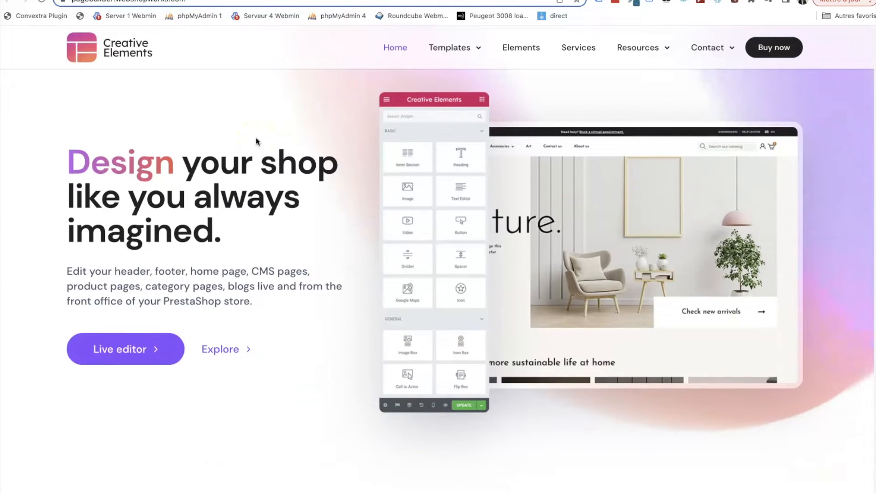
scroll(256, 141, down, 2)
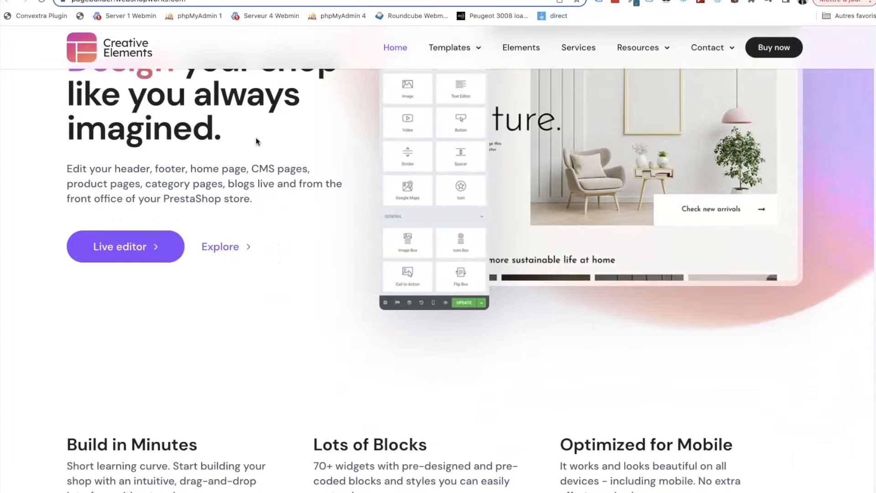
scroll(255, 139, down, 2)
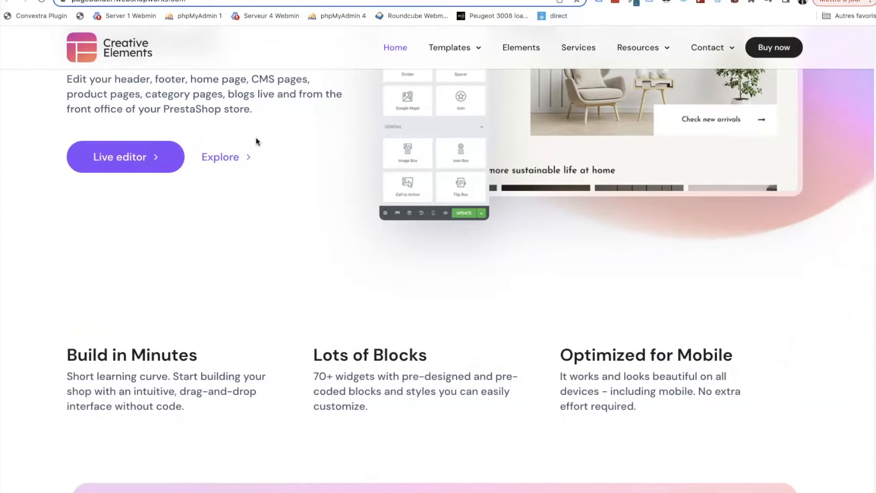
scroll(257, 142, down, 4)
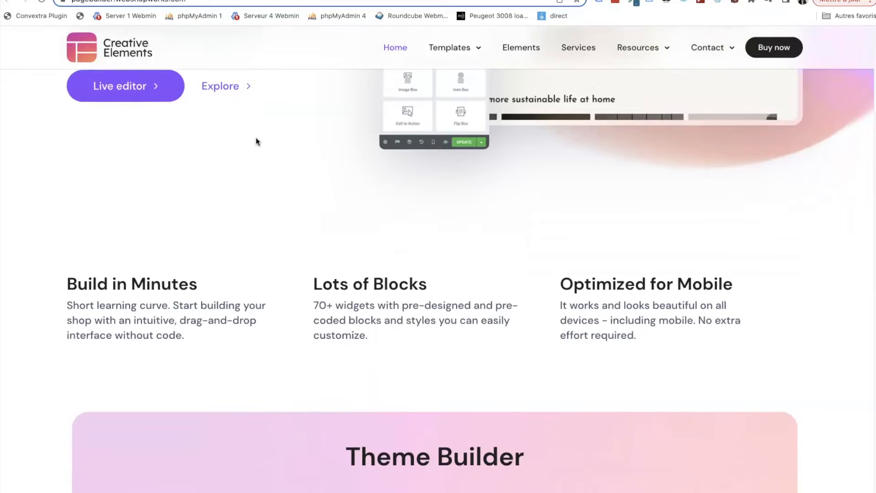
scroll(256, 141, down, 7)
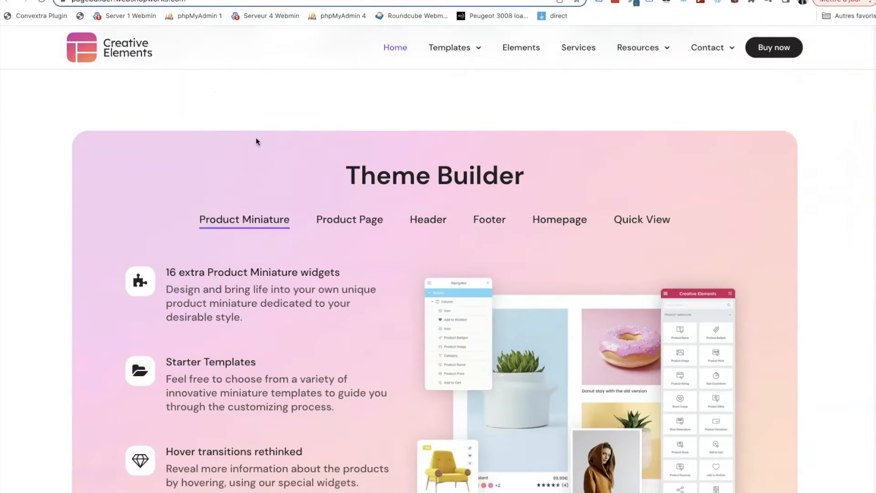
scroll(255, 141, down, 3)
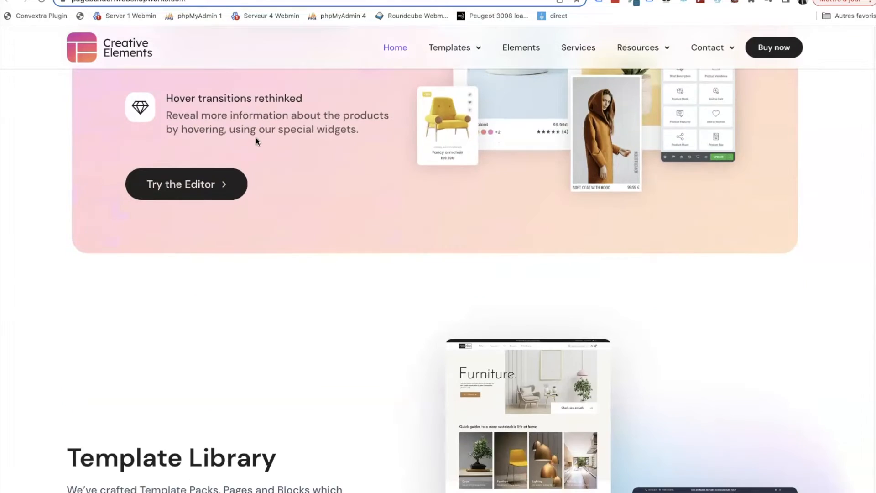
scroll(256, 142, down, 5)
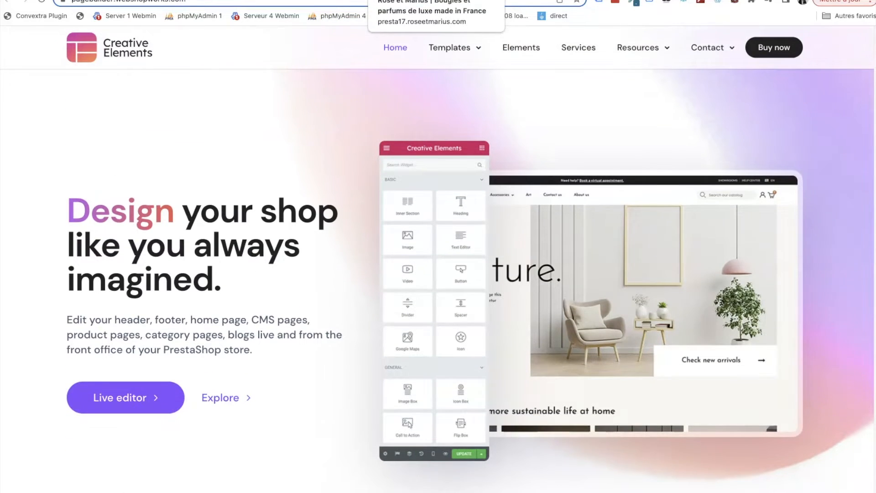
- Switch to the Rose et Marius shop and look over the content blocks of its home page
click(405, 0)
scroll(382, 272, up, 10)
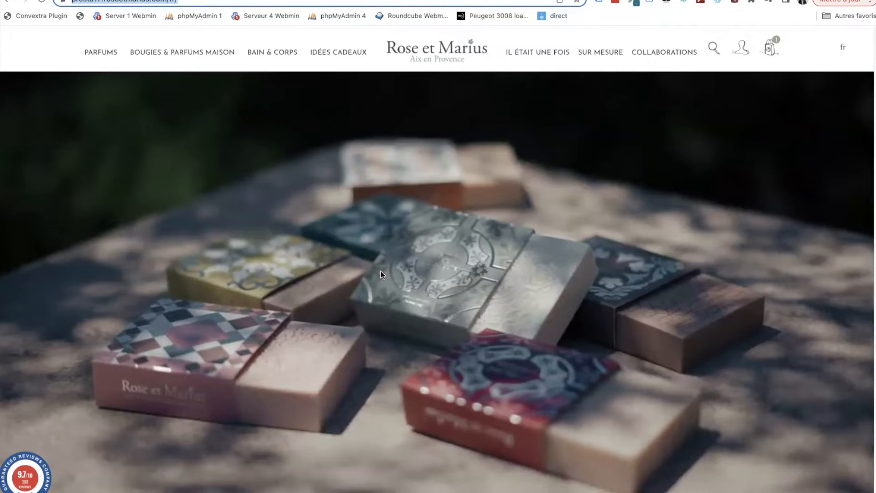
scroll(402, 267, down, 5)
scroll(402, 267, down, 3)
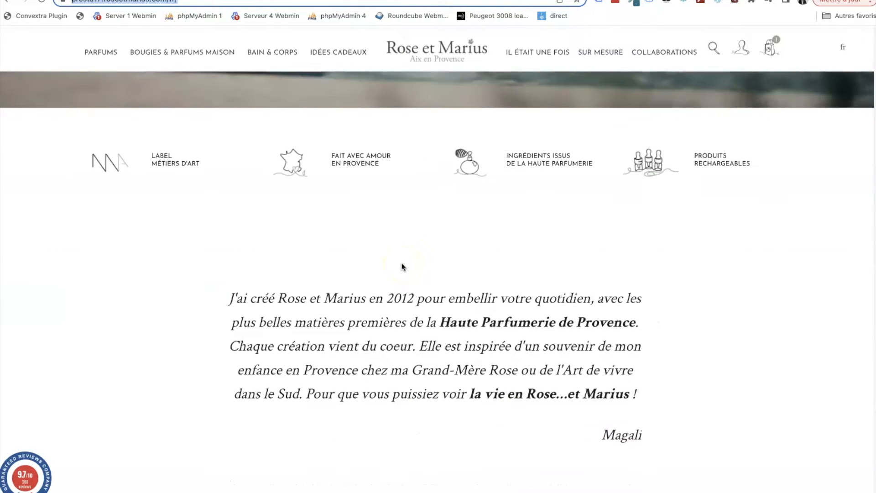
scroll(402, 267, down, 3)
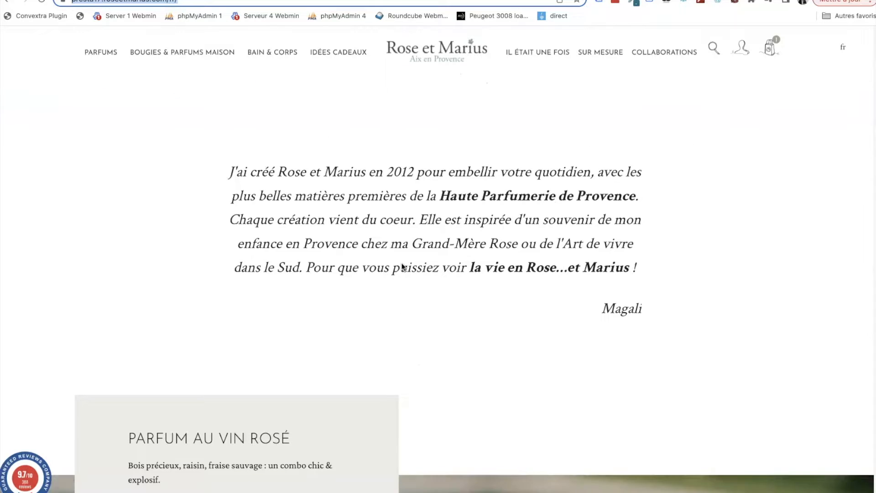
scroll(402, 267, down, 5)
scroll(402, 267, down, 3)
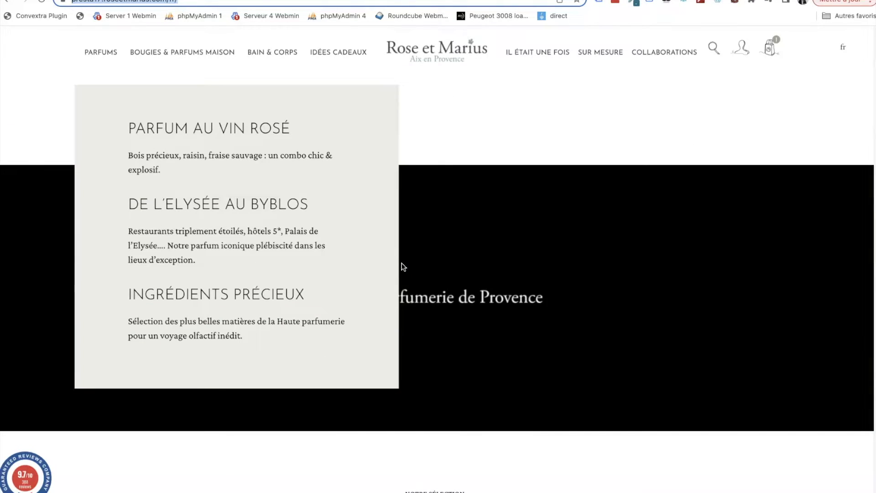
scroll(325, 335, down, 4)
scroll(325, 335, up, 14)
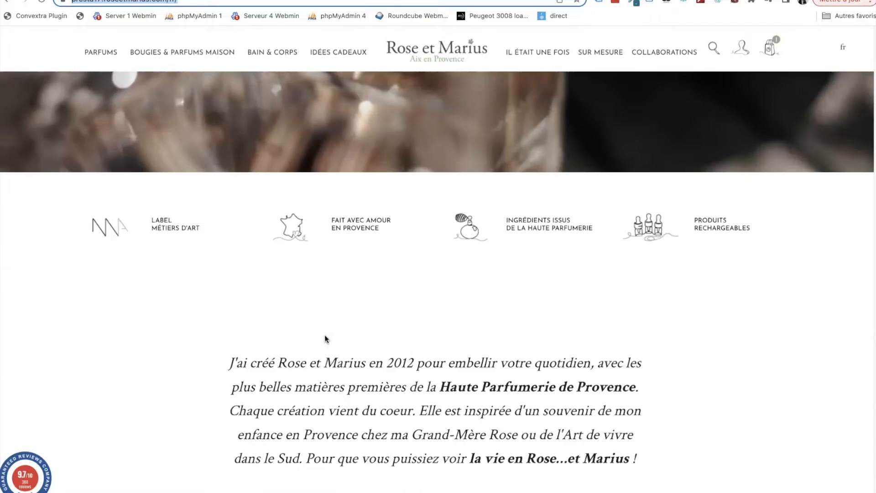
scroll(325, 335, up, 5)
- Open the shop's Parfums 100ml category and look through its eau de parfum products
mouse_move(108, 59)
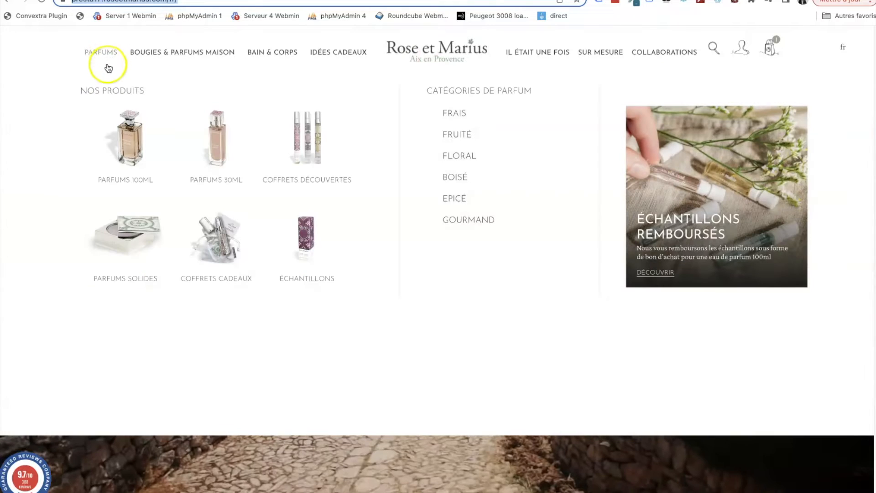
click(127, 126)
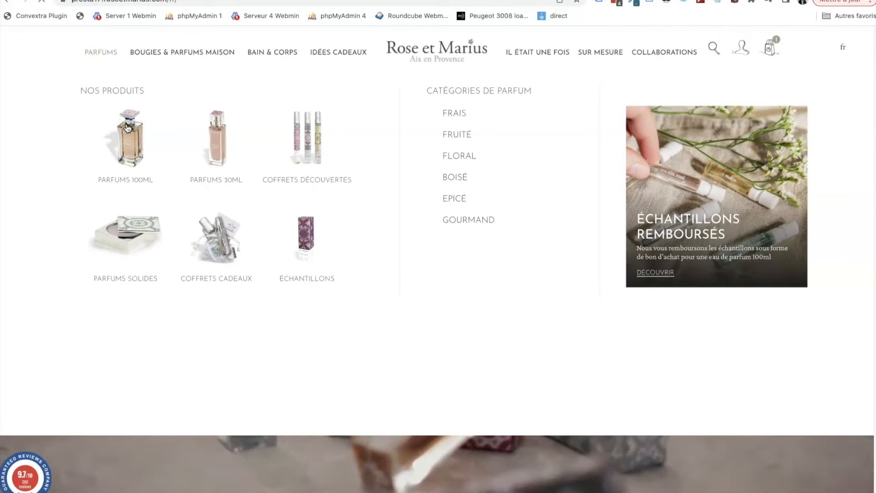
scroll(157, 200, down, 5)
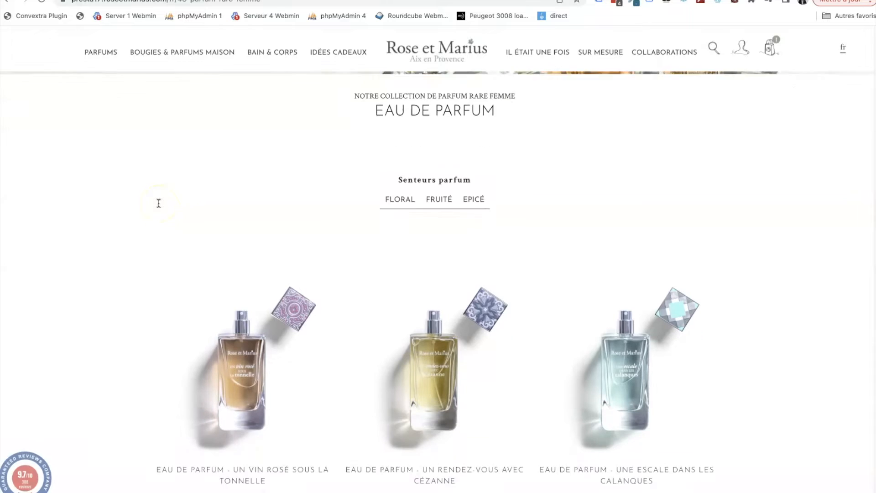
scroll(149, 338, down, 2)
click(224, 310)
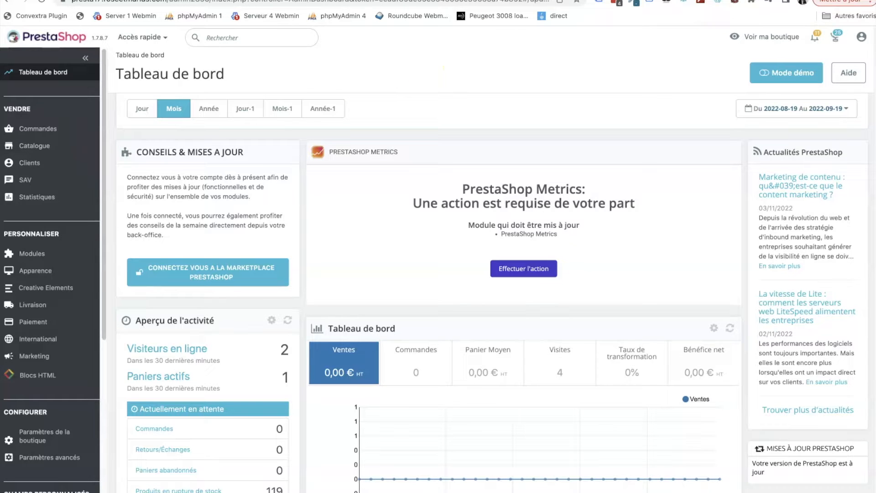
- In the PrestaShop back office, open the Creative Elements theme builder and review its template list and theme settings
scroll(69, 274, down, 5)
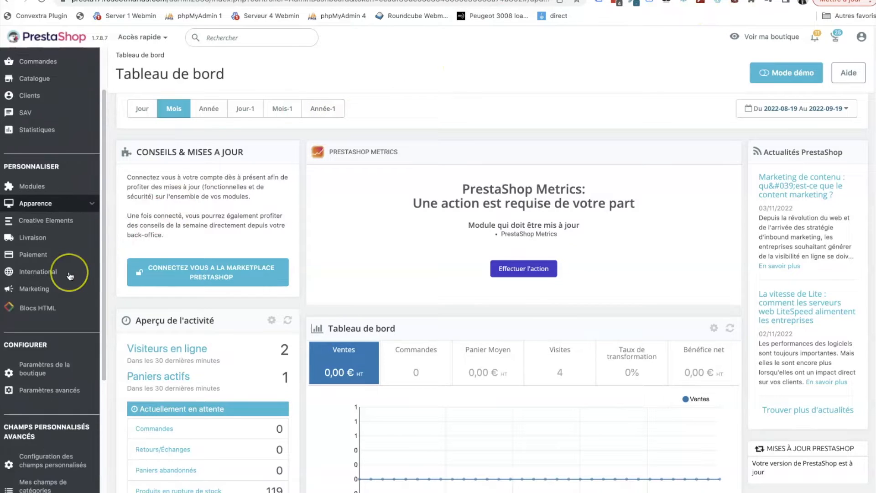
scroll(70, 277, down, 4)
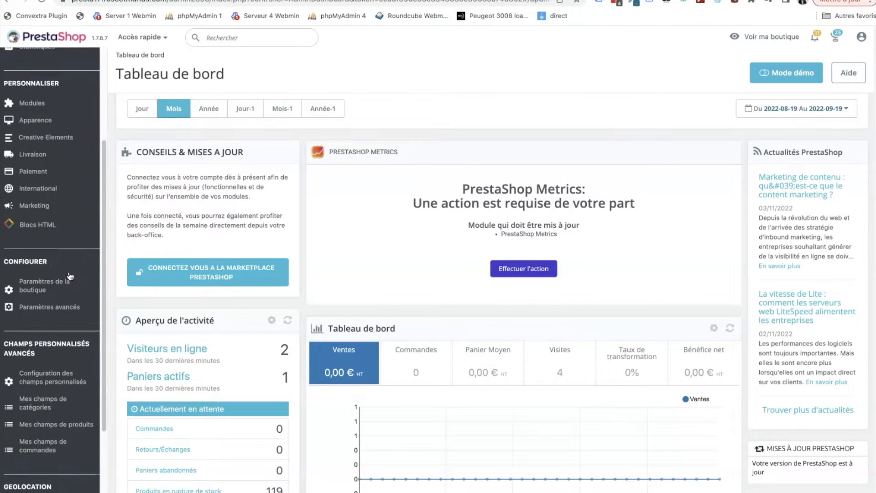
scroll(70, 276, up, 5)
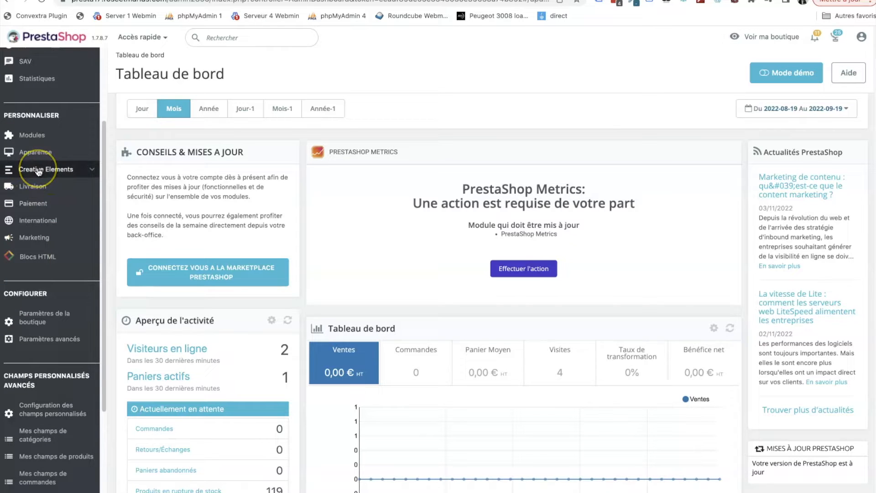
click(38, 170)
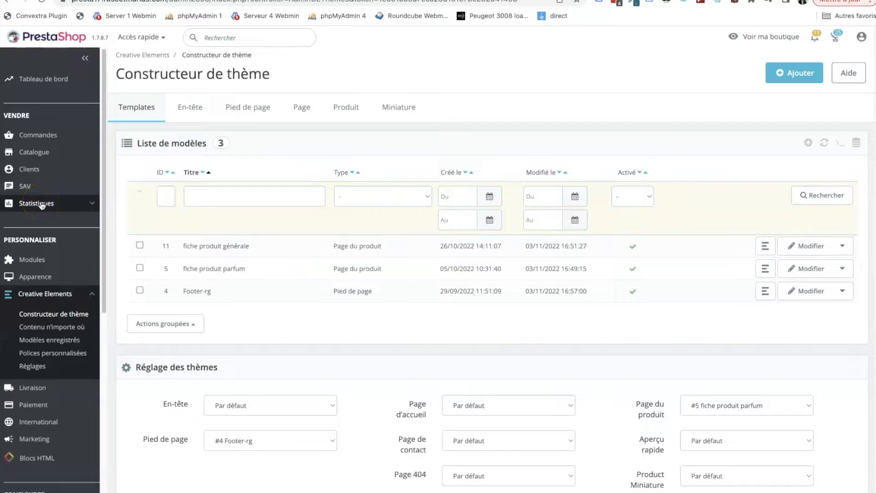
scroll(214, 315, down, 1)
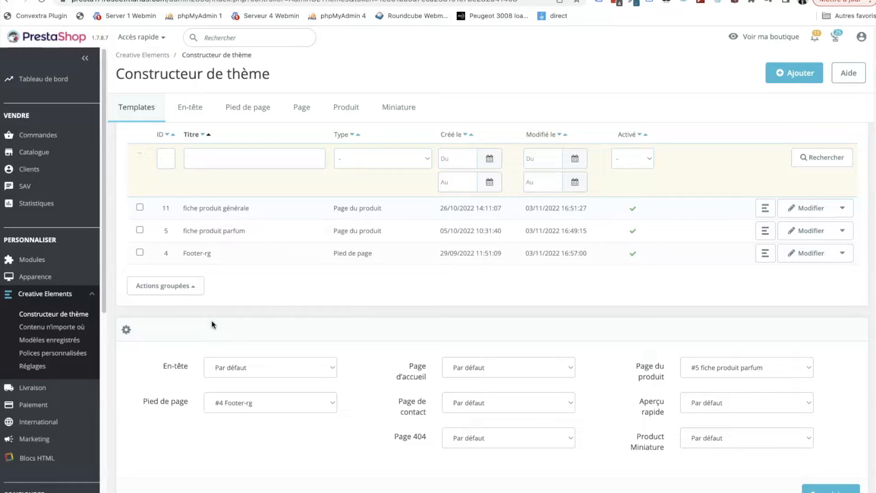
- Open the Creative Elements list "Contenu n'importe où" and look through its content blocks
click(176, 327)
click(72, 326)
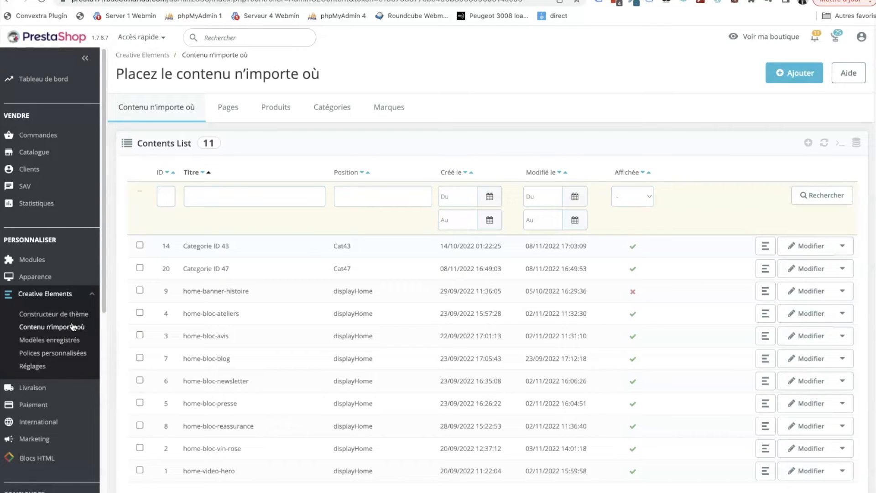
scroll(395, 273, down, 2)
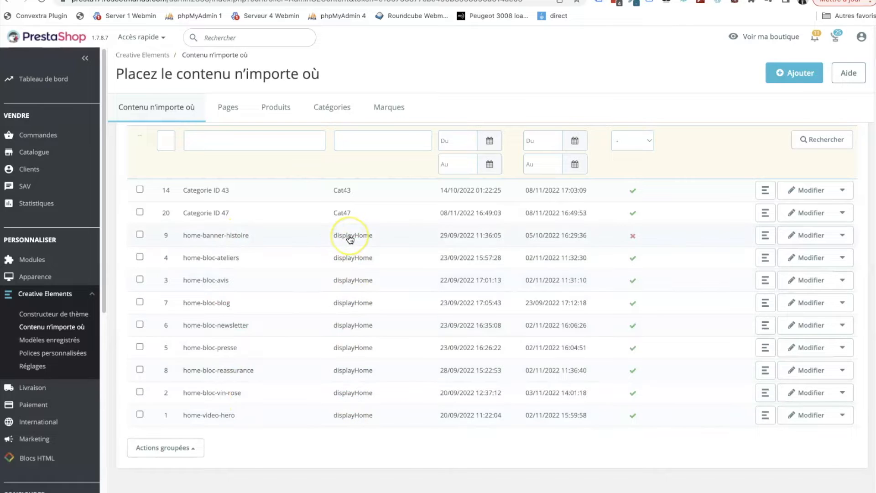
- Filter the contents list by the title "home" and reset the filter again
scroll(350, 239, up, 1)
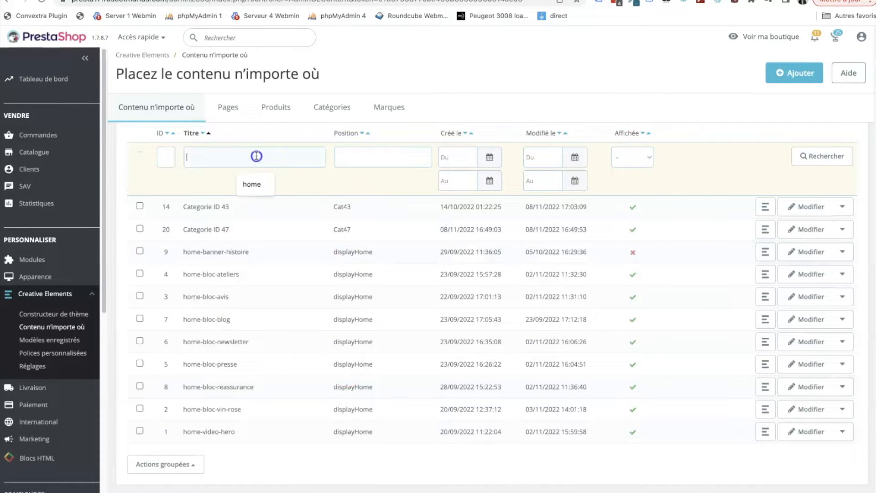
click(251, 184)
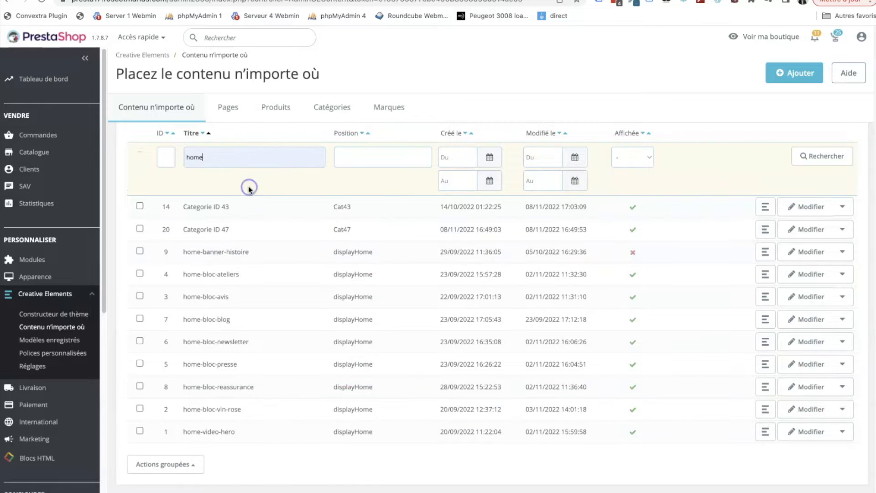
key(Return)
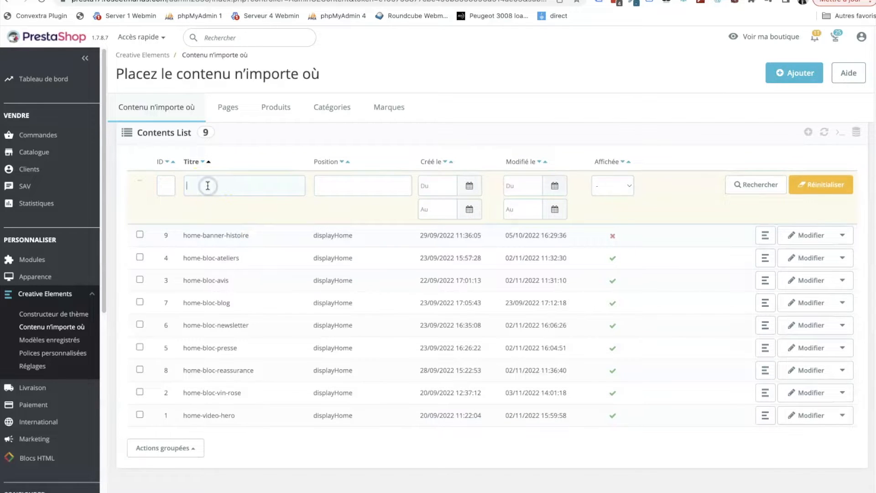
scroll(276, 181, down, 2)
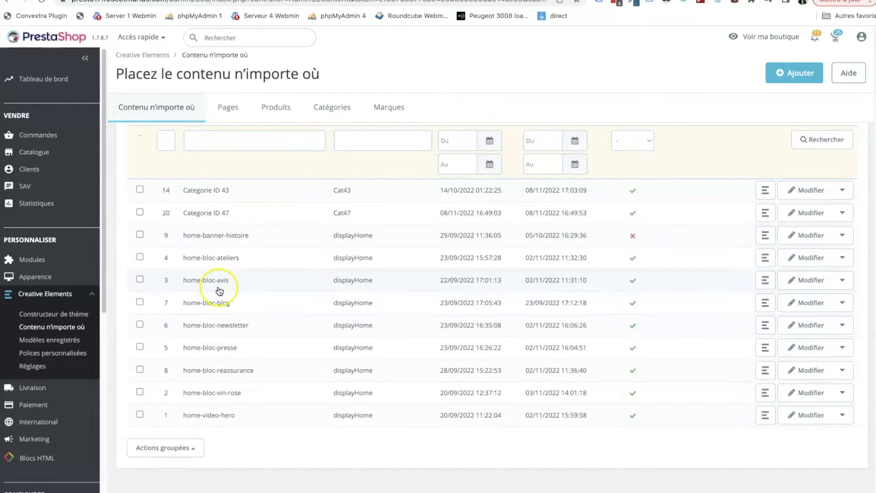
- Open the home-bloc-ateliers content for editing in the Creative Elements visual editor
click(211, 265)
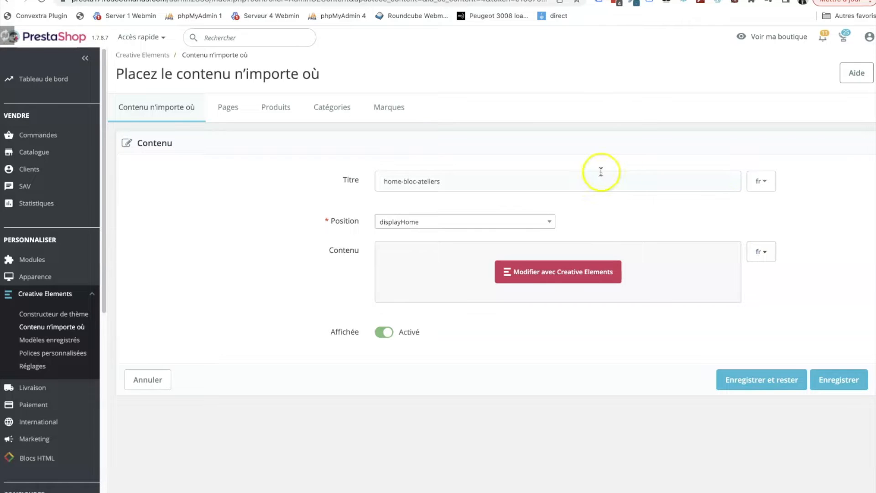
click(507, 270)
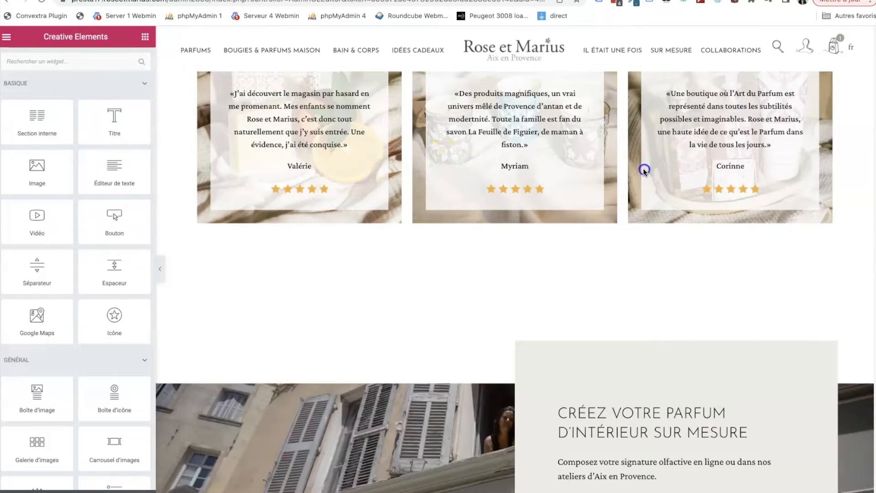
scroll(507, 172, up, 8)
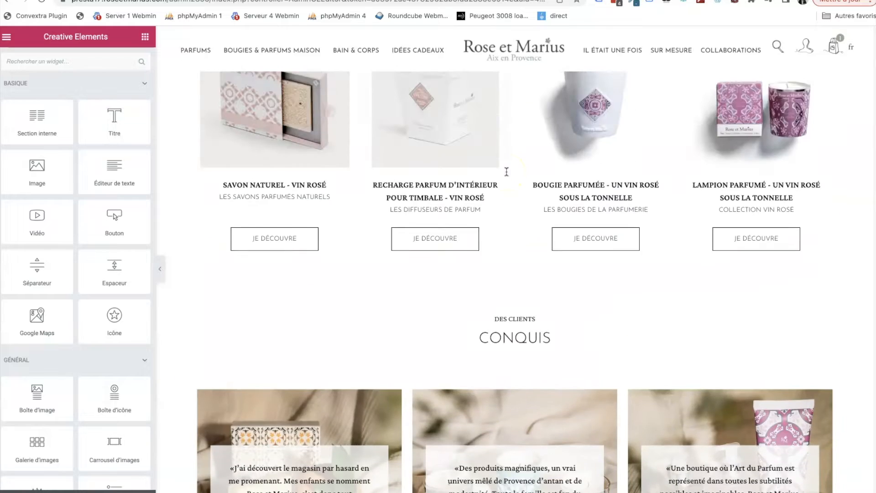
- Compare the "Créez votre parfum d'intérieur sur mesure" section in the editor with the shop's live home page
scroll(507, 172, down, 5)
scroll(507, 172, down, 6)
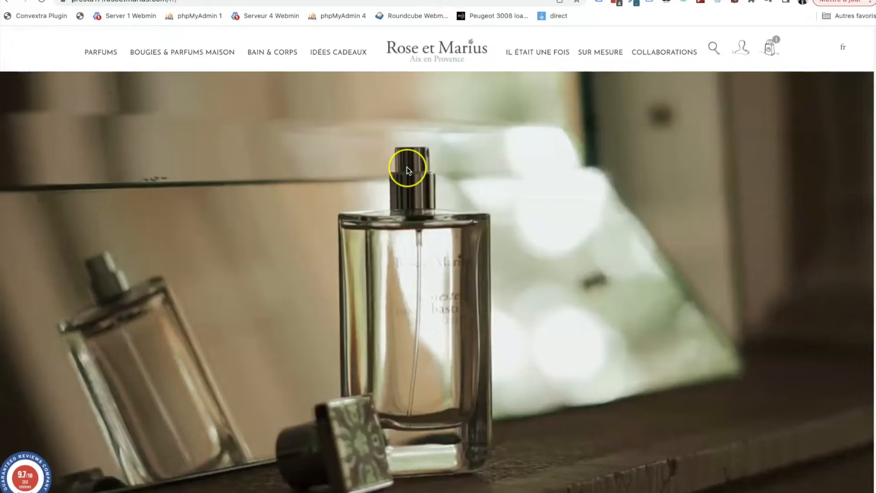
scroll(408, 170, down, 10)
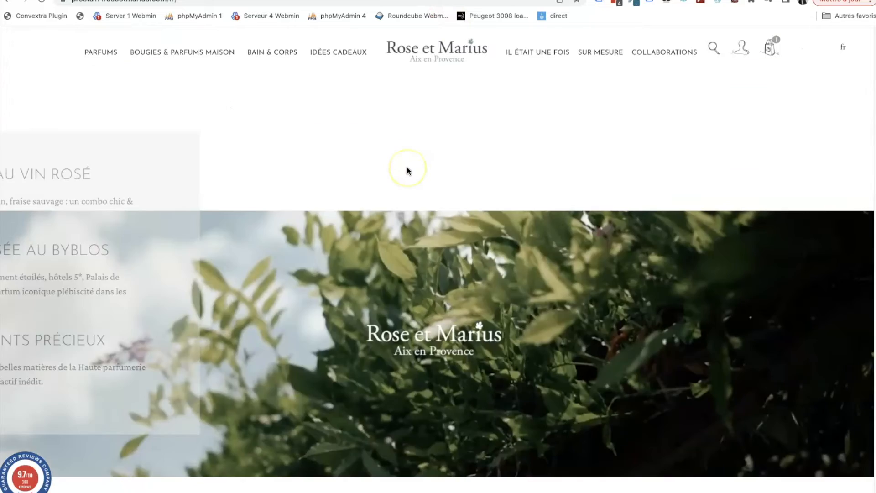
scroll(407, 168, down, 15)
scroll(408, 168, up, 6)
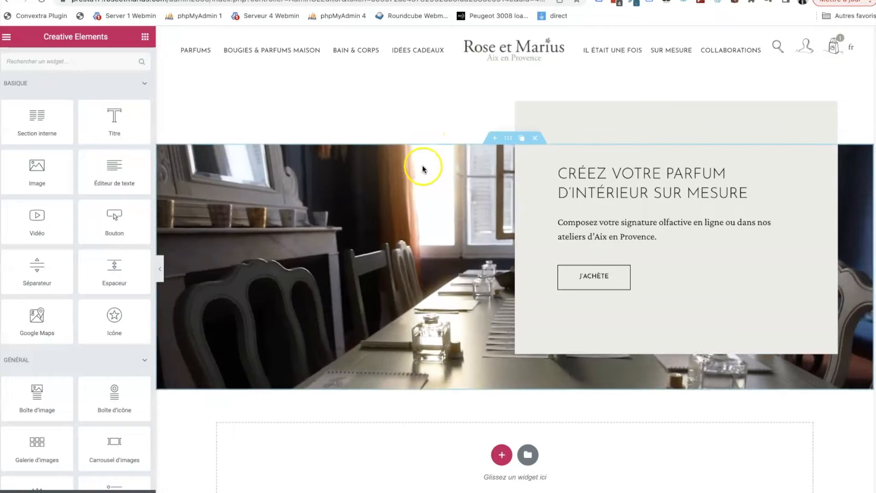
- Open the section title "CRÉEZ VOTRE PARFUM D'INTÉRIEUR SUR MESURE" for editing and delete the trailing space after "MESURE"
click(593, 171)
click(755, 191)
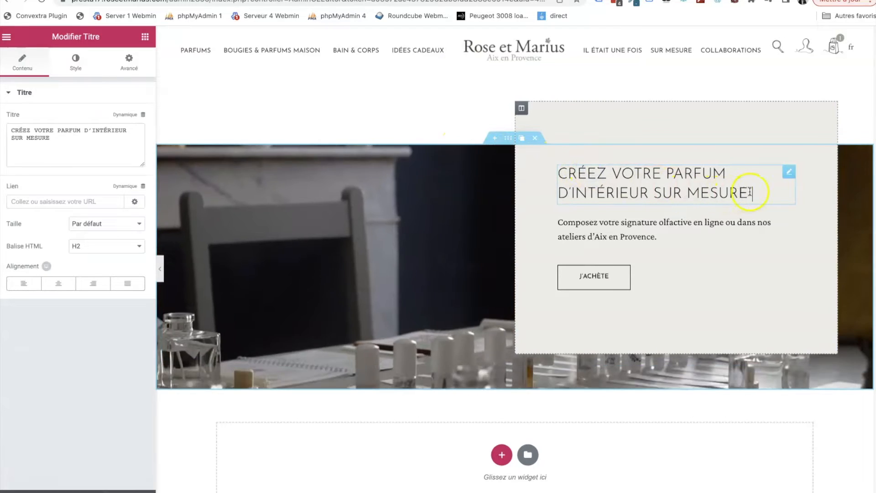
key(BackSpace)
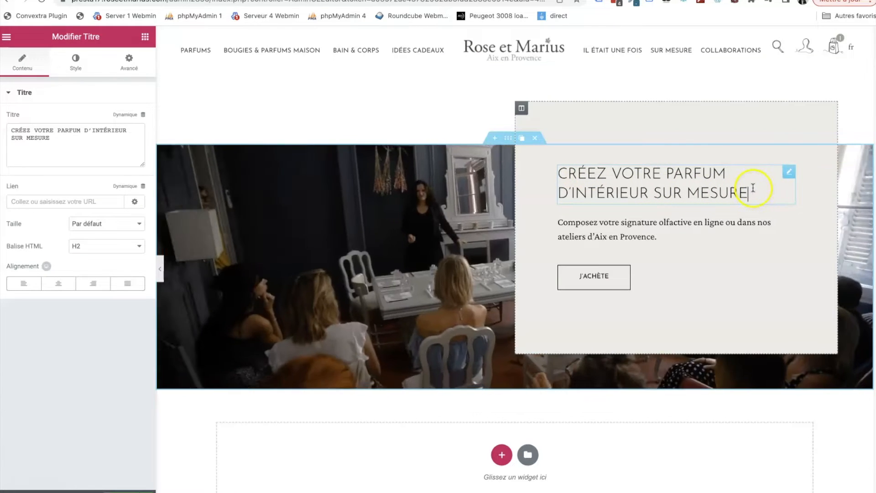
click(745, 195)
drag(745, 195, 572, 164)
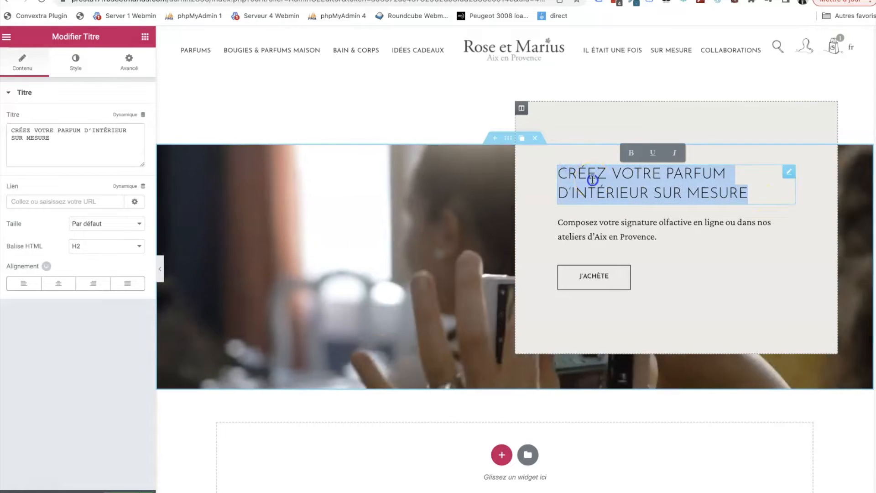
click(596, 181)
drag(58, 142, 13, 138)
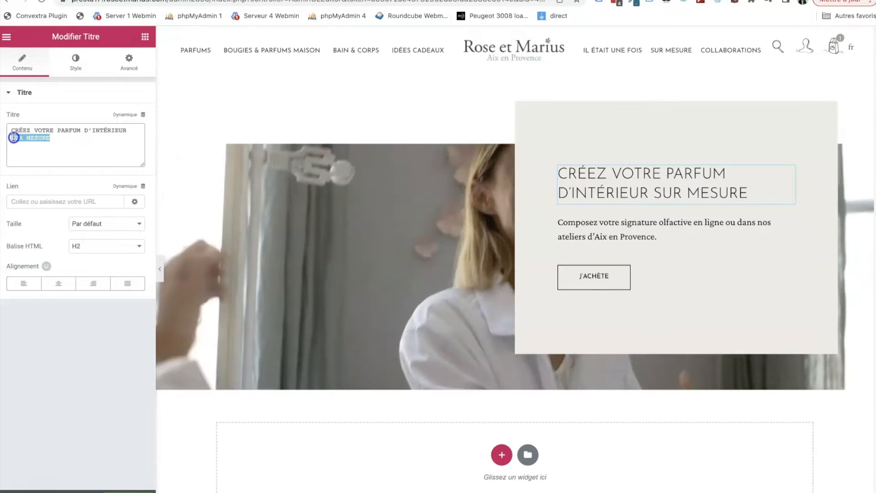
click(608, 198)
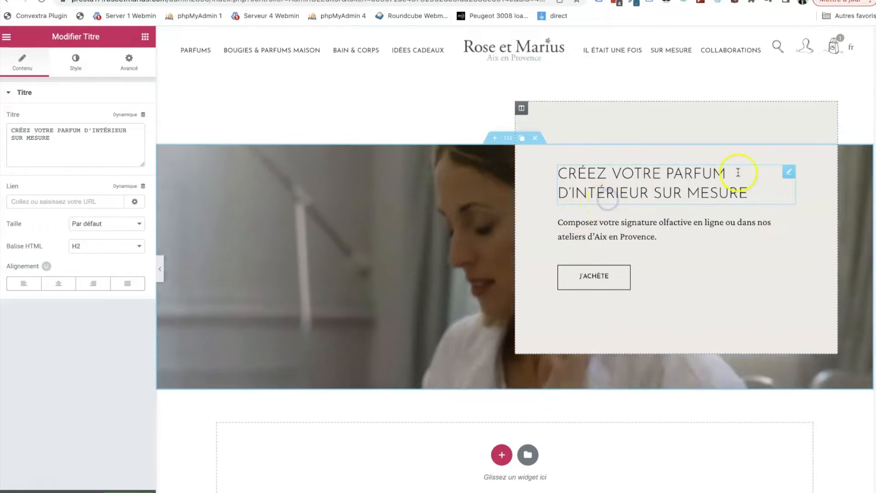
click(754, 198)
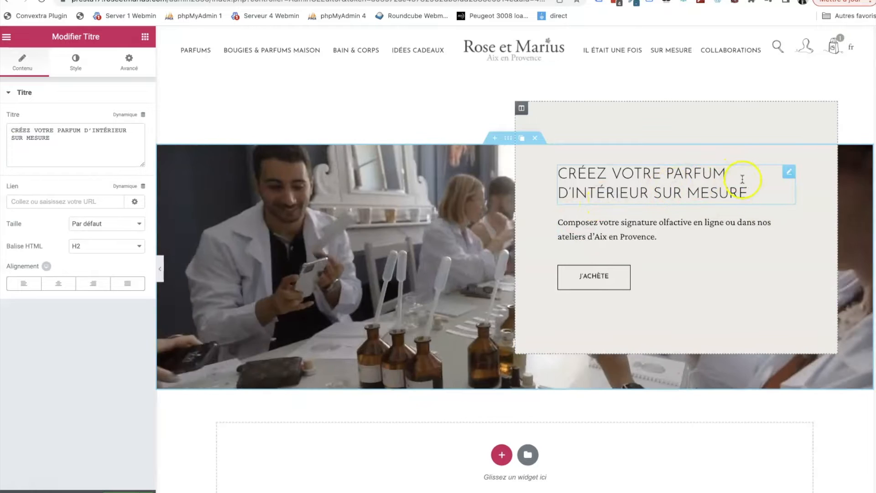
- Try bold formatting on the word "PARFUM" in the section title and undo it
drag(731, 170, 669, 173)
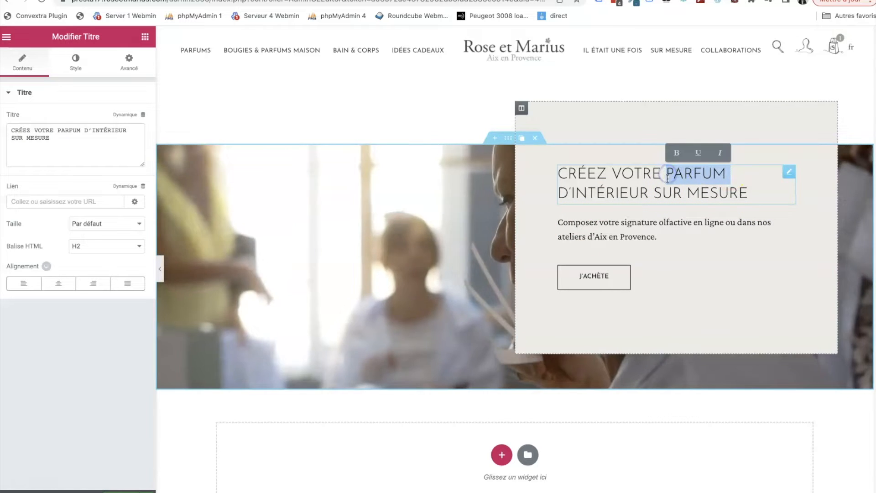
click(676, 153)
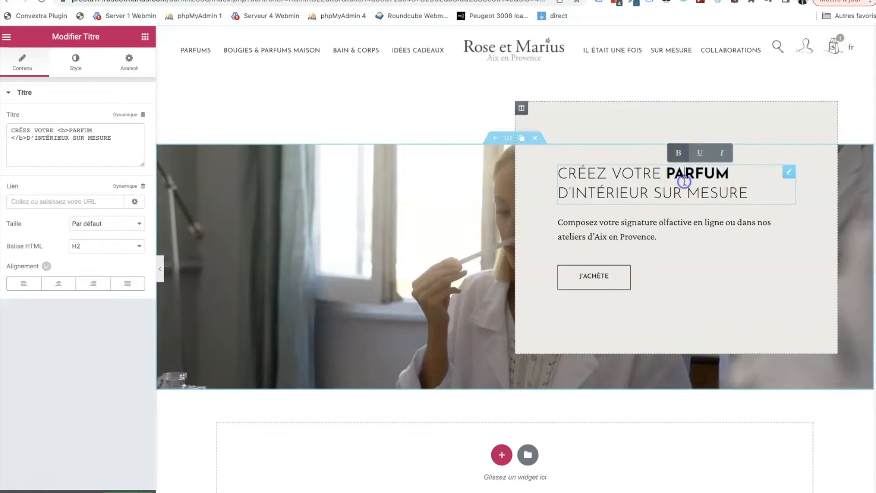
click(684, 181)
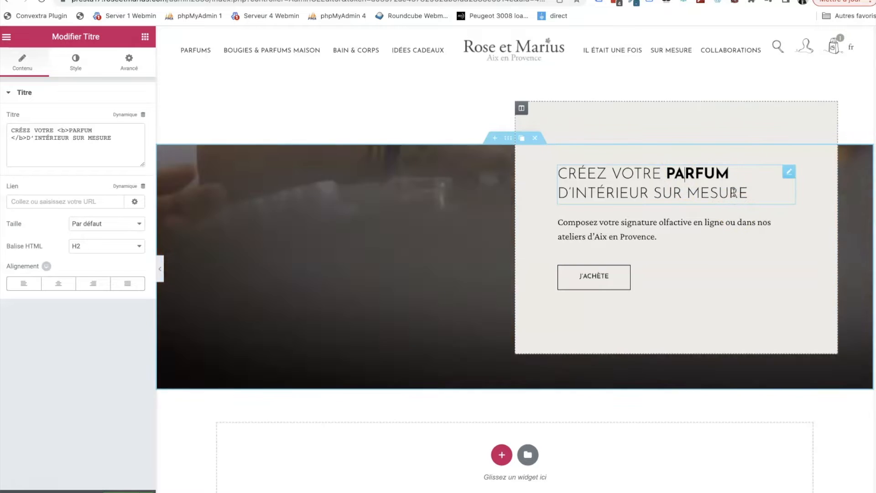
key(super+z)
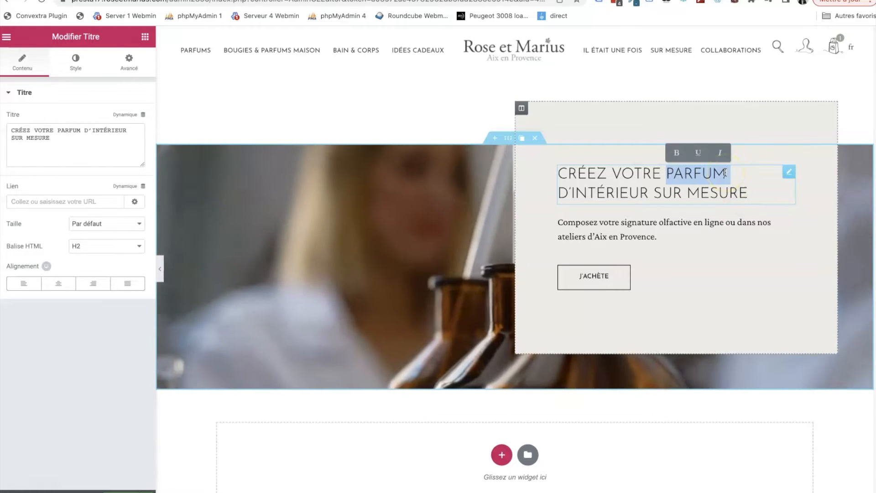
- Make "ateliers d'Aix en Provence" bold in the description paragraph under the title
click(611, 226)
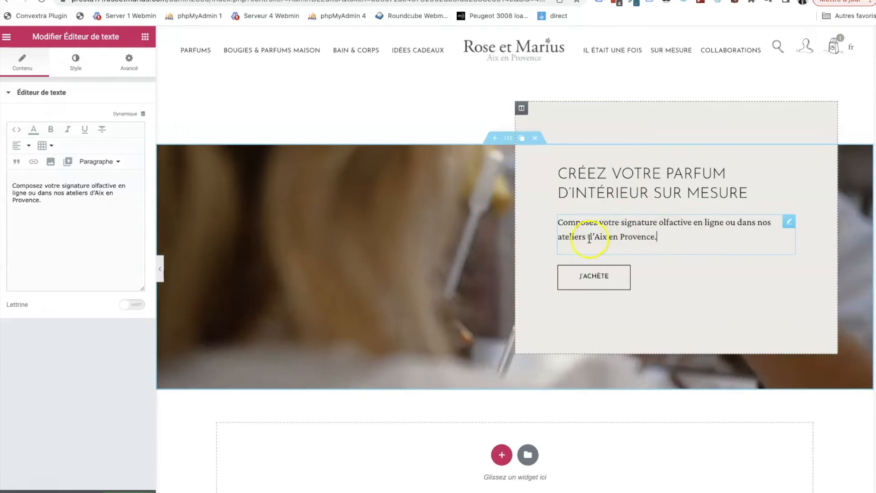
click(654, 237)
drag(654, 236, 558, 237)
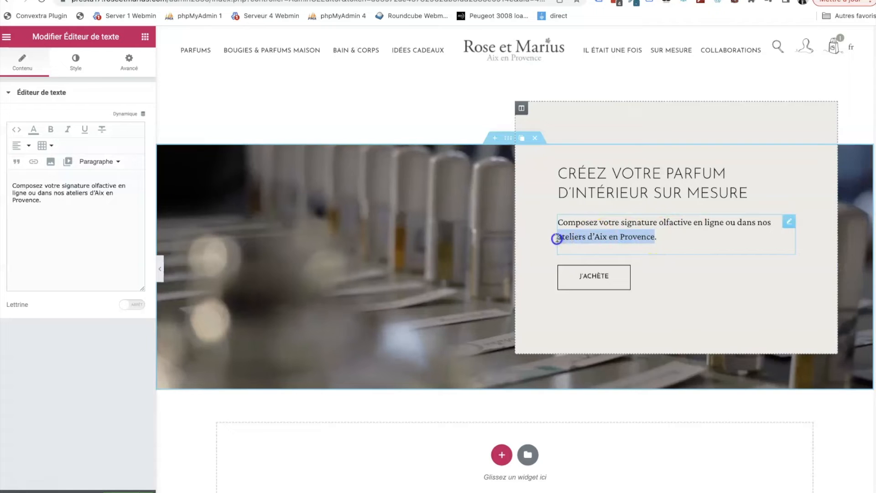
click(551, 220)
click(622, 237)
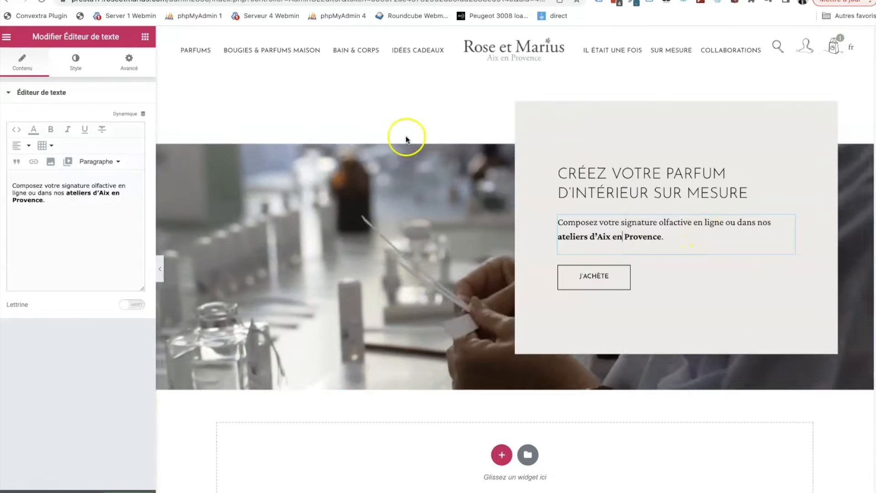
click(72, 204)
click(38, 199)
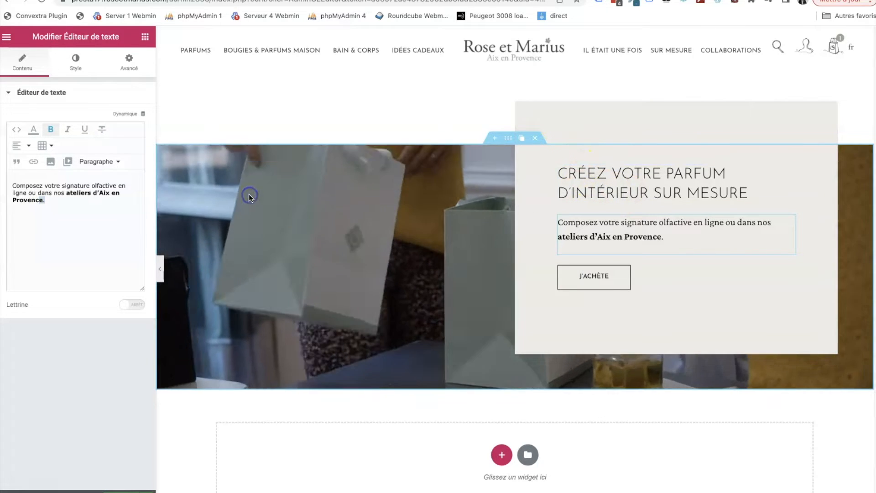
- Open the section's style settings and examine the background video options and video link
click(506, 139)
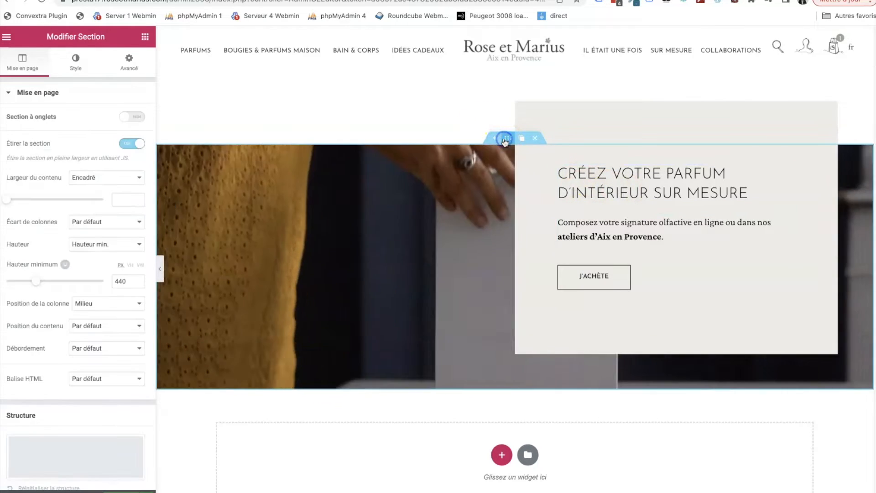
click(72, 61)
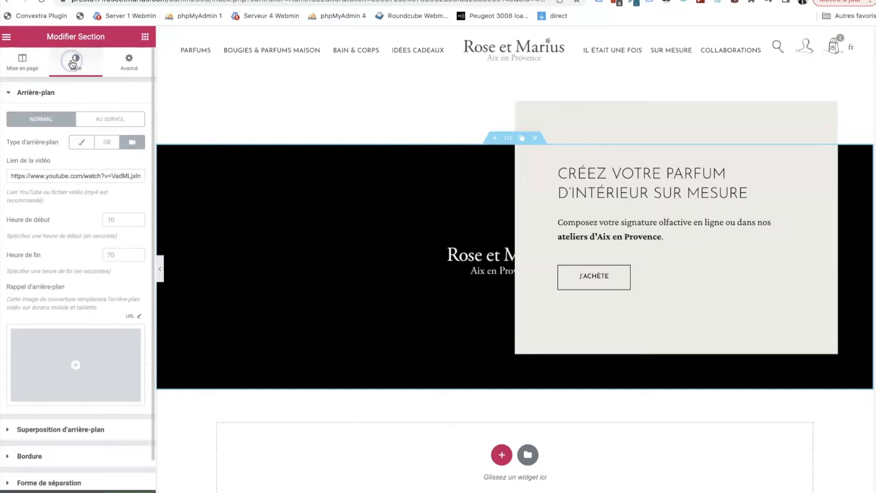
scroll(75, 129, down, 1)
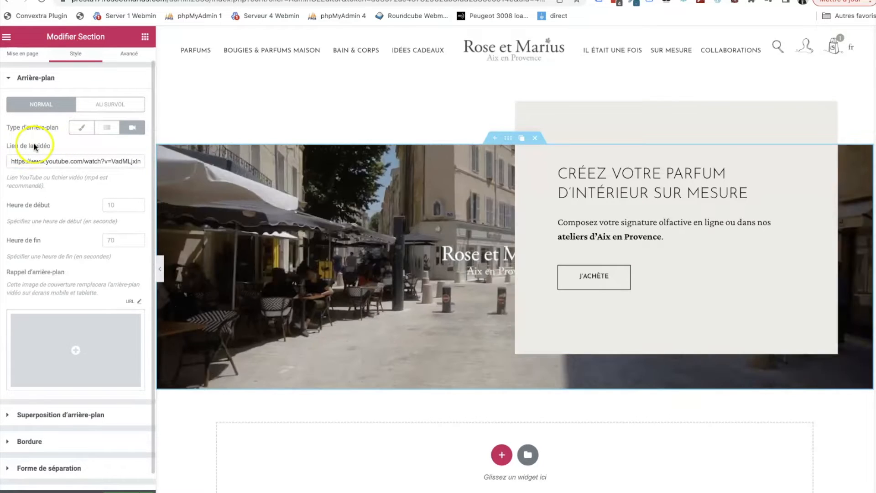
drag(69, 161, 4, 165)
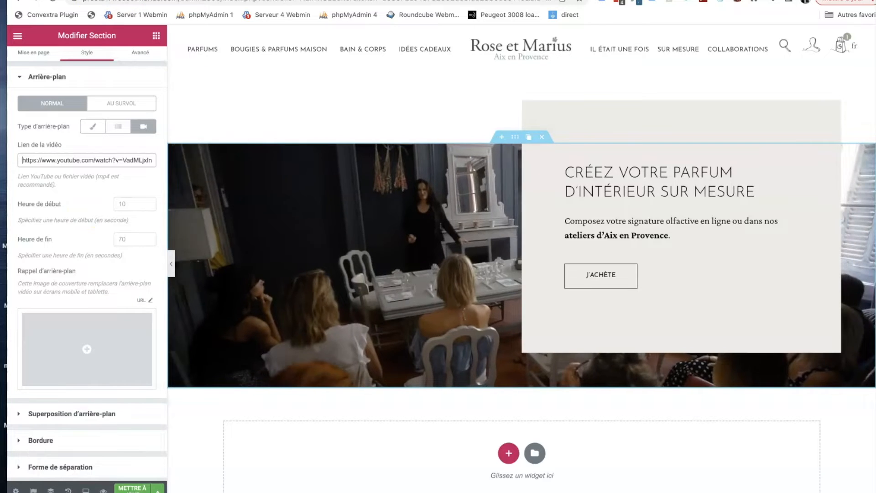
- Switch the editor to the English version and examine the editable description, title and link of the J'ACHÈTE button
click(33, 460)
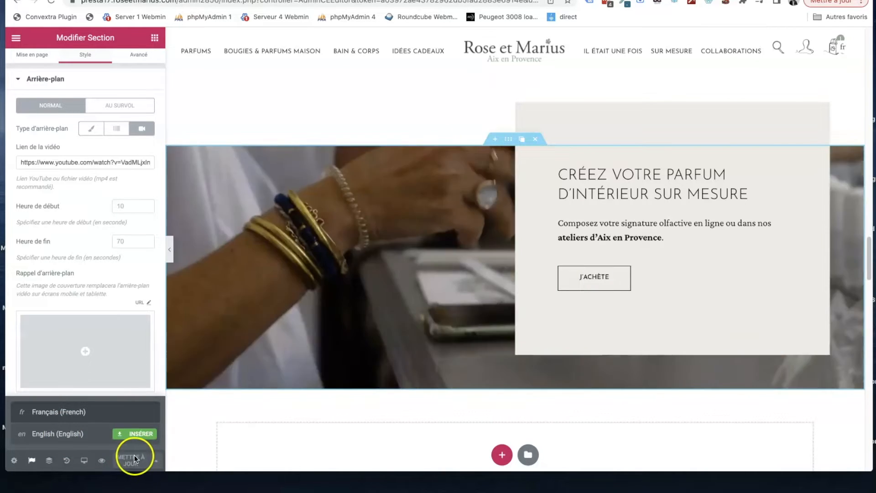
click(65, 434)
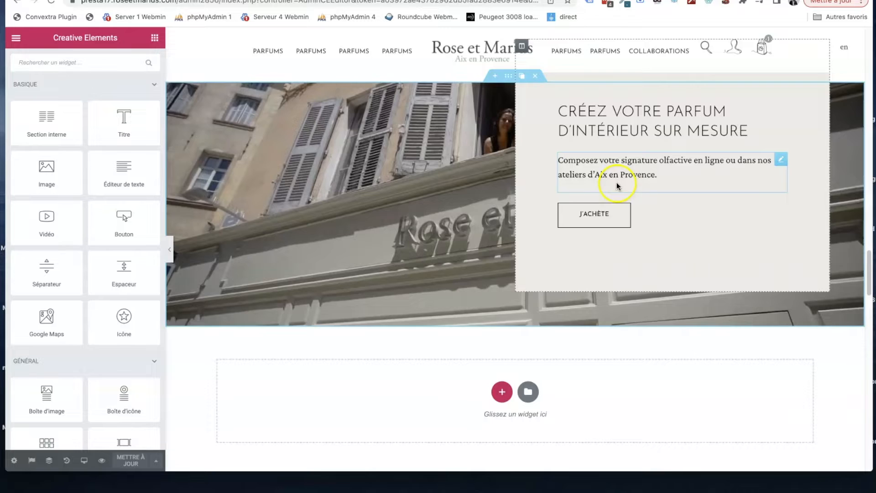
click(618, 176)
drag(657, 174, 564, 174)
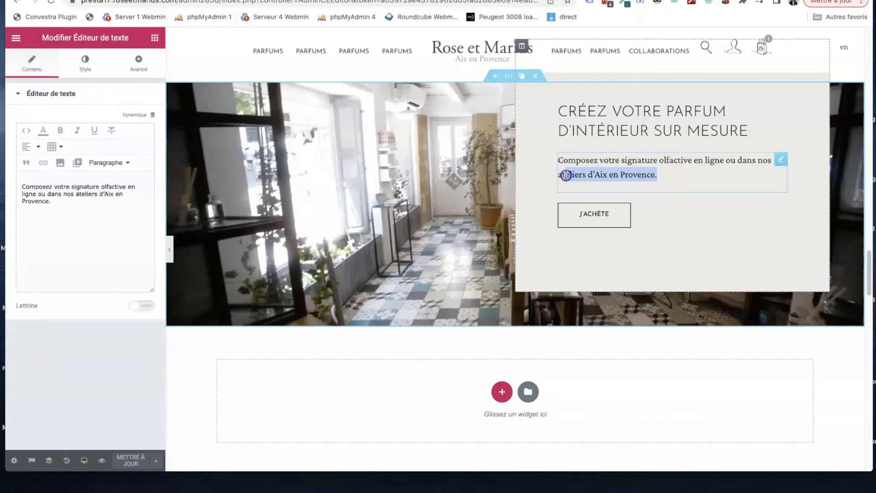
click(610, 119)
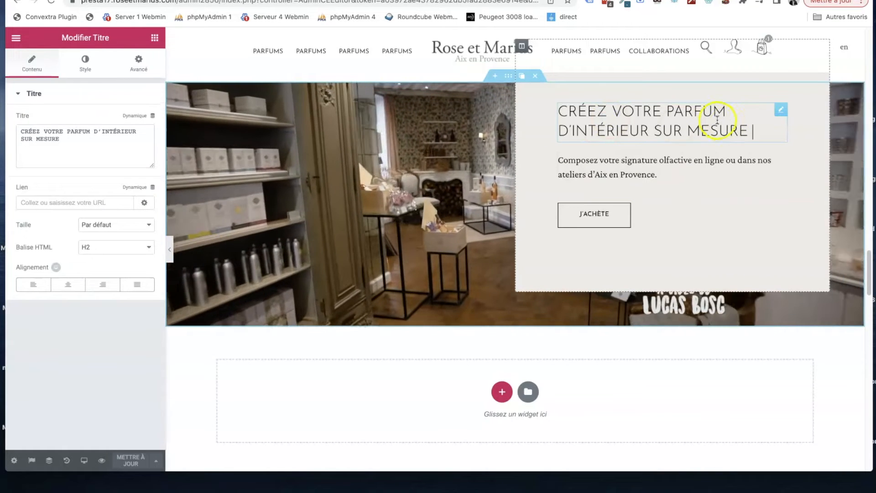
scroll(561, 197, up, 2)
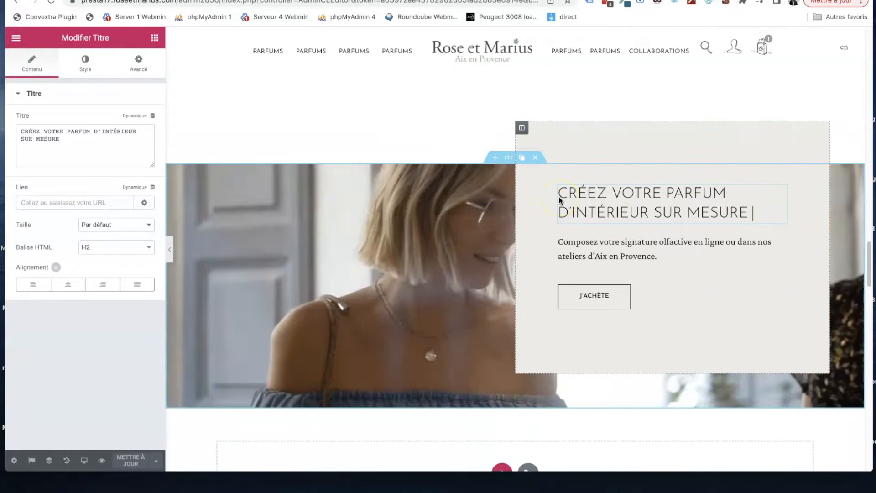
scroll(561, 201, down, 1)
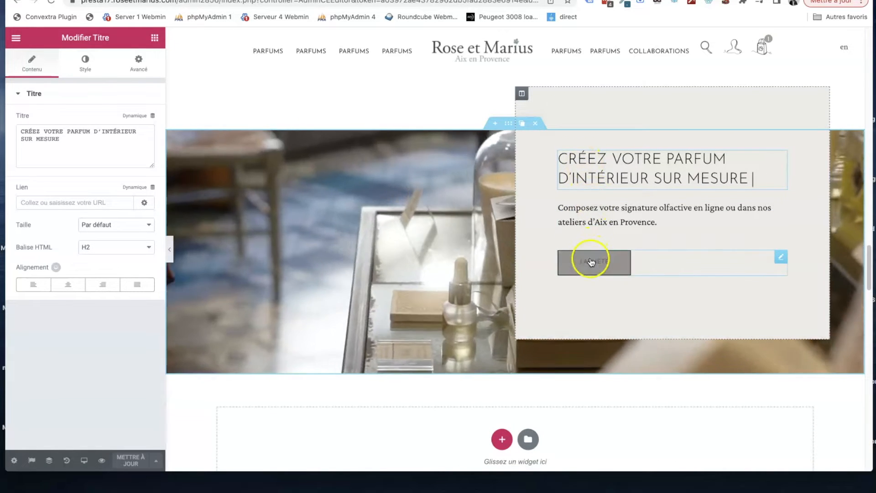
click(630, 264)
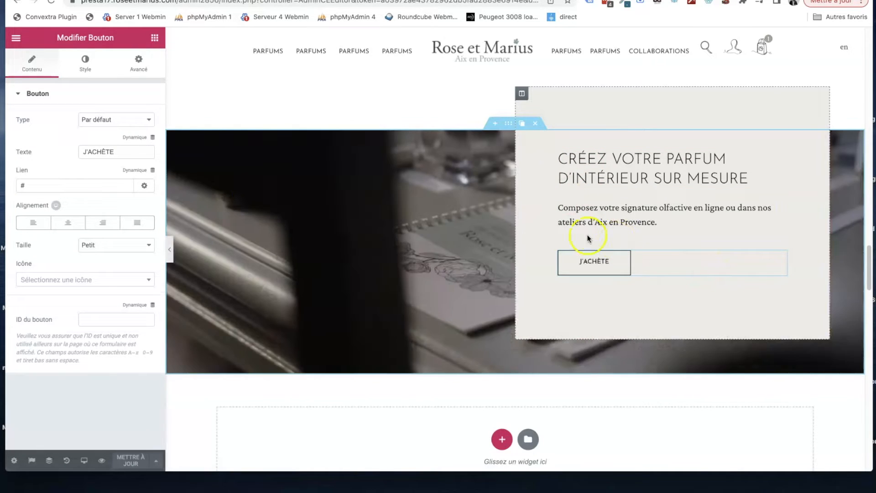
click(62, 187)
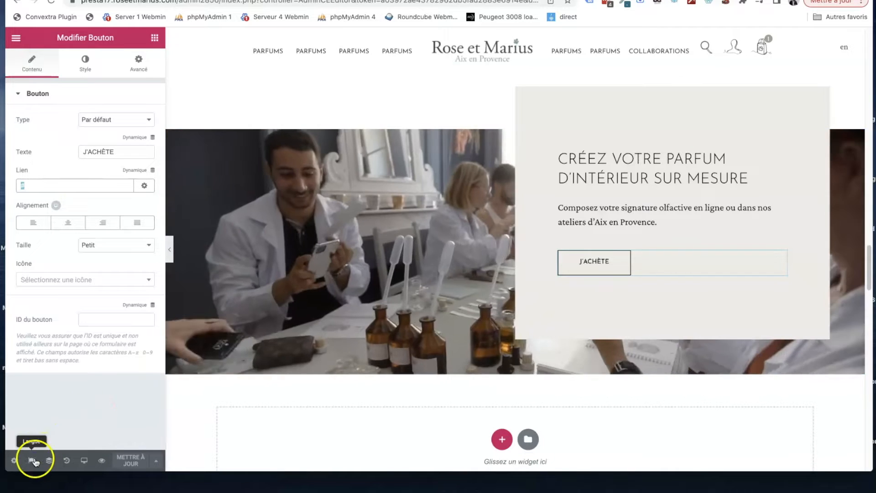
- Return to the French version and leave the editor for the back office list "Contenu n'importe où"
click(31, 460)
click(50, 413)
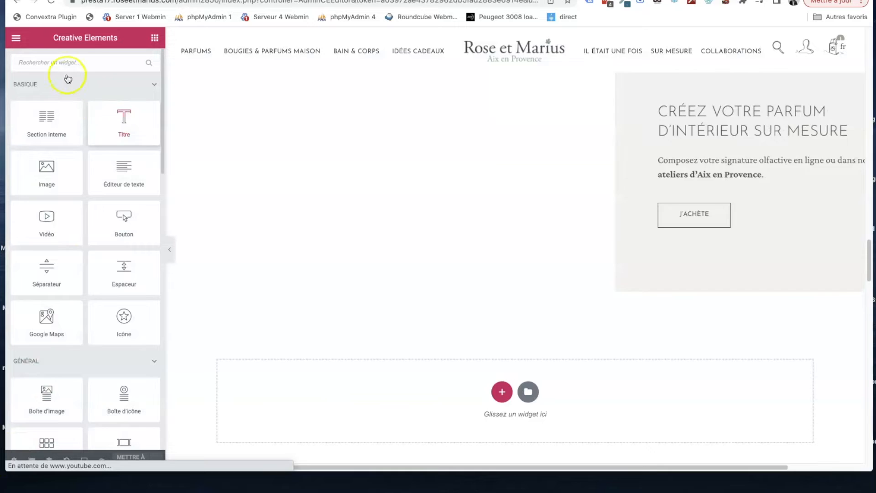
click(16, 40)
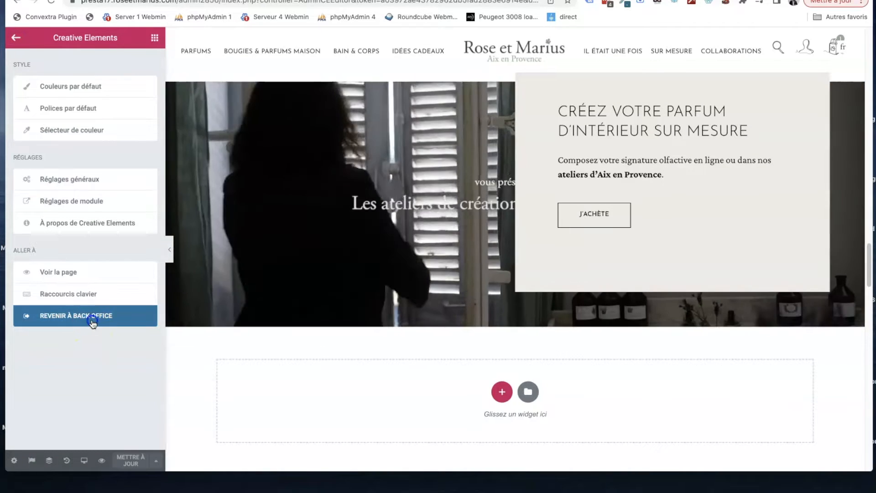
click(92, 316)
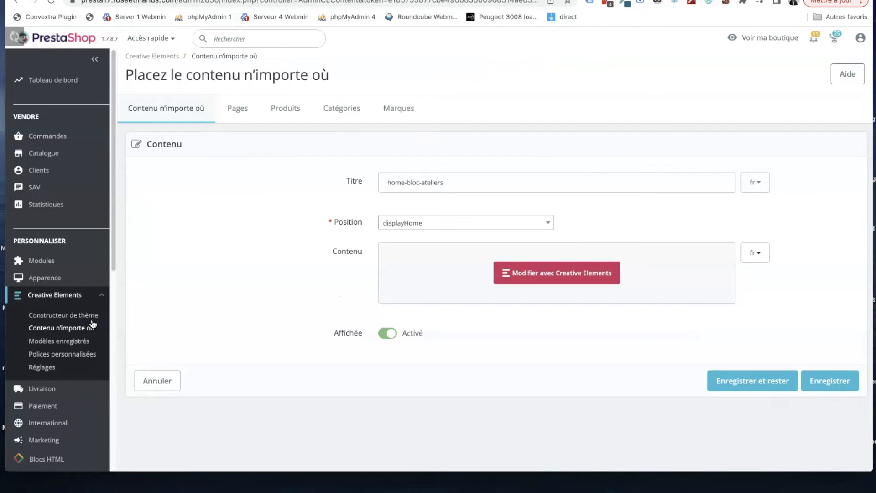
click(70, 330)
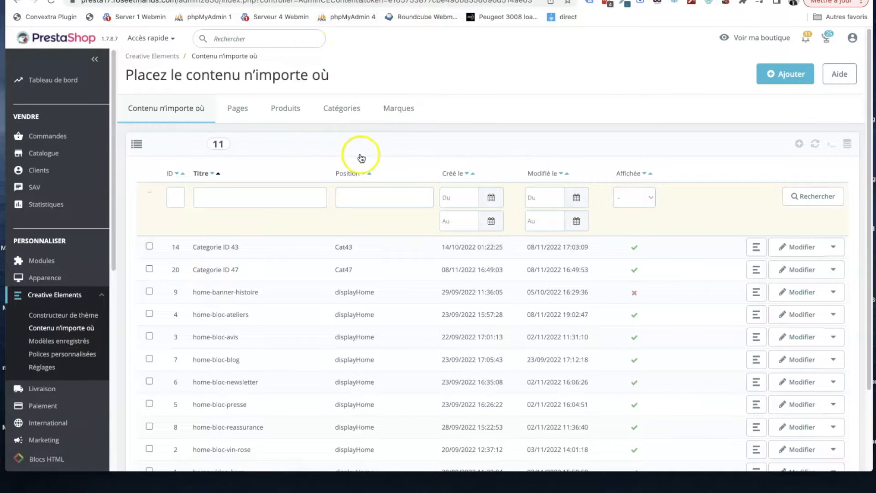
- Look through the content blocks list and switch to the shop's live home page to review the matching sections
scroll(362, 158, down, 2)
key(ctrl+Tab)
scroll(459, 237, up, 13)
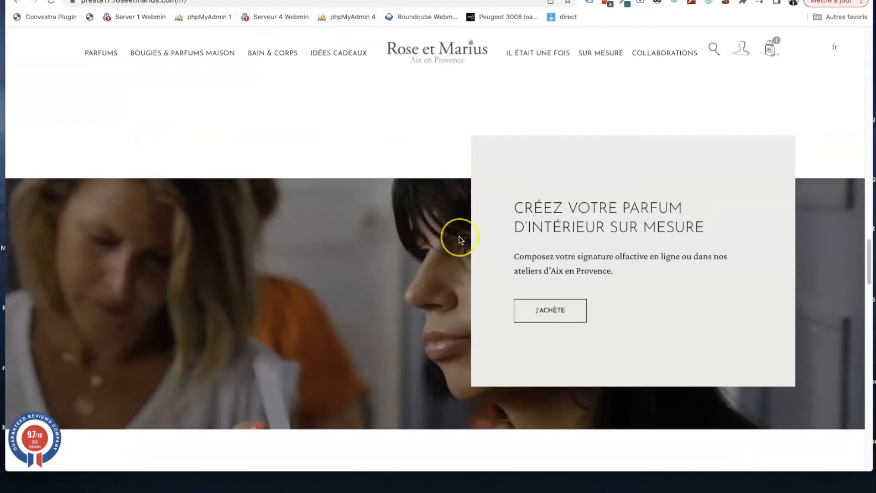
scroll(459, 237, up, 5)
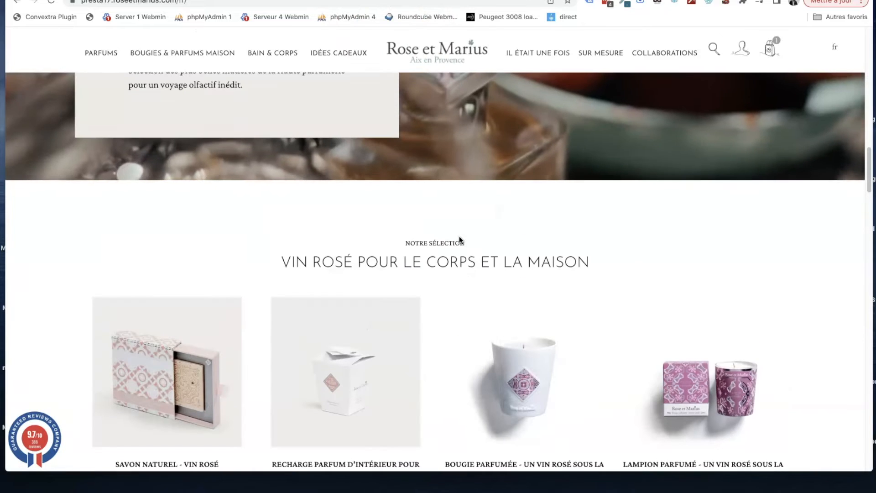
- Open the home-bloc-vin-rose content block in the Creative Elements editor and examine its text card over the video background
scroll(460, 236, up, 9)
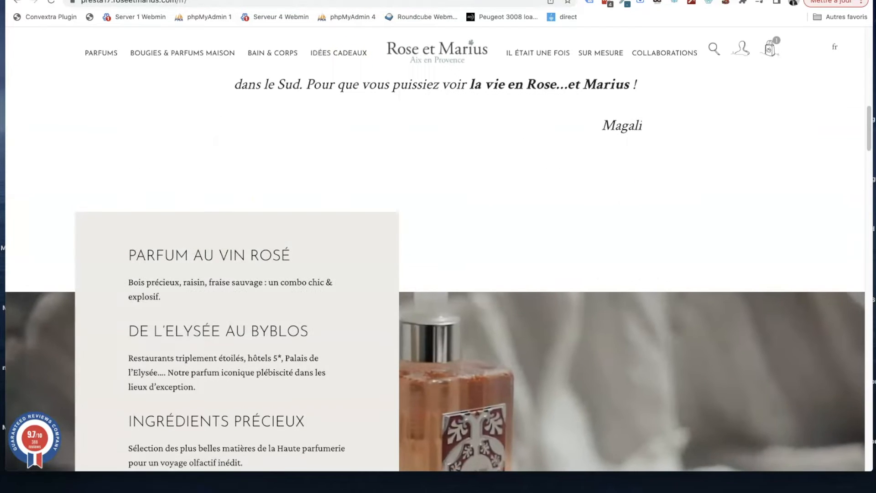
key(ctrl+shift+Tab)
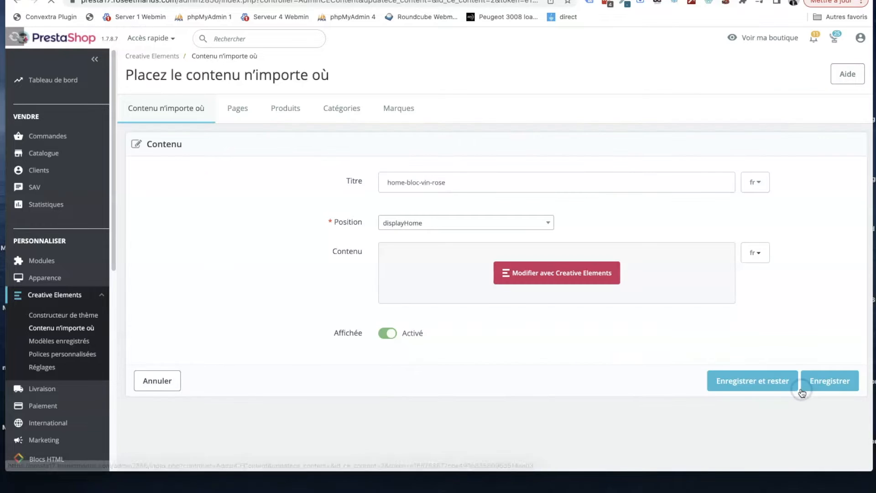
click(584, 273)
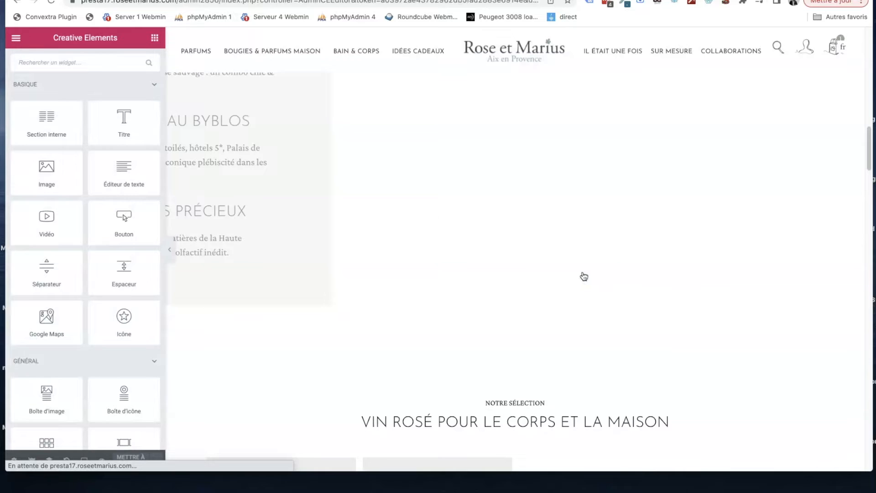
scroll(466, 274, up, 5)
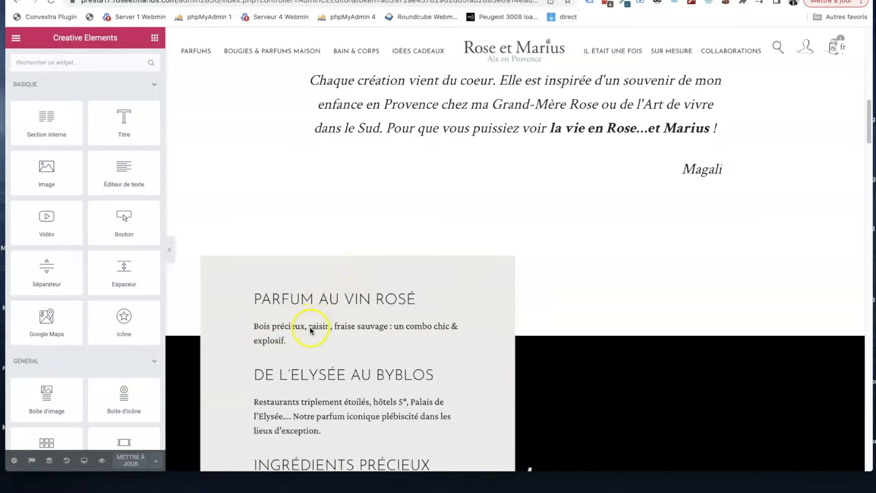
scroll(310, 329, down, 3)
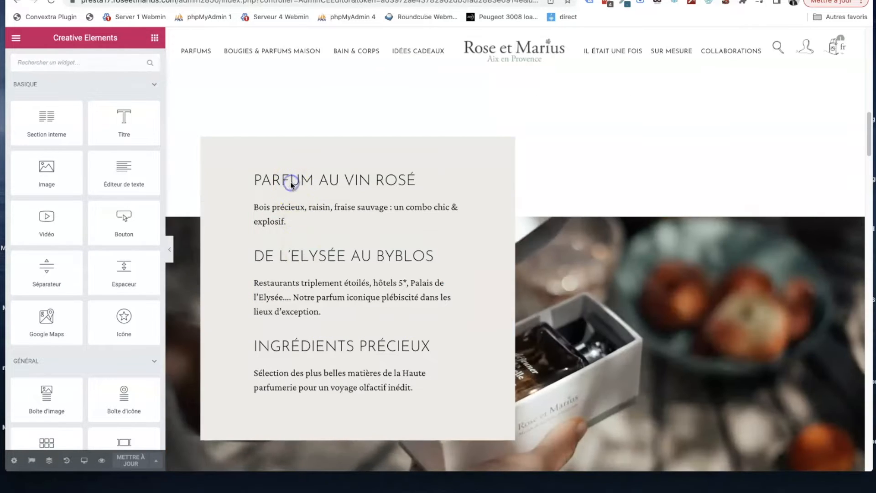
scroll(270, 180, up, 1)
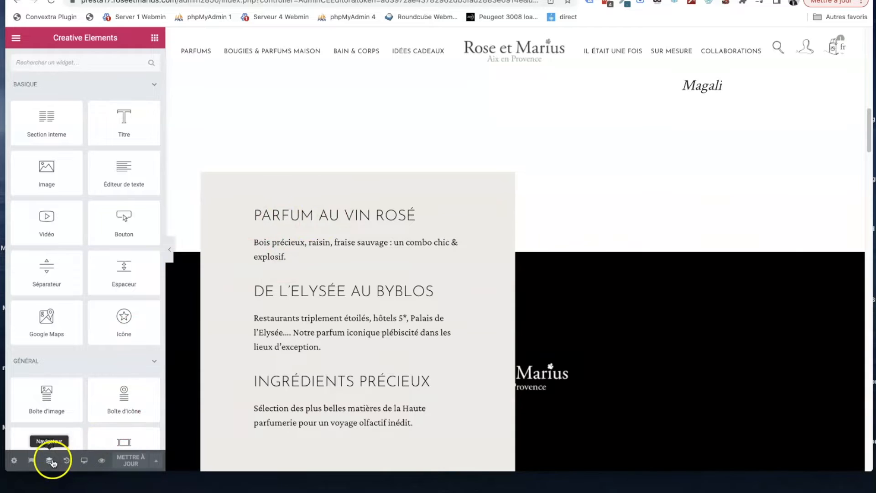
- Show the block's structure in the Navigator and examine the editable content of the first title, PARFUM AU VIN ROSÉ
click(51, 461)
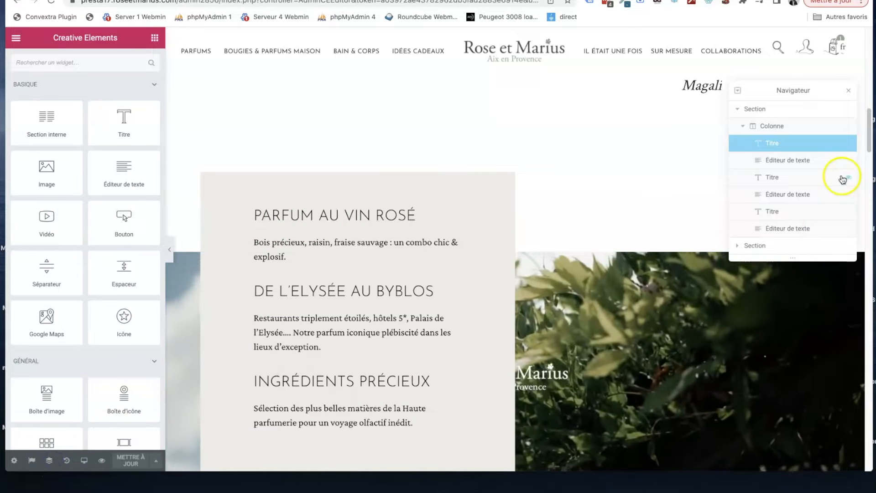
click(738, 109)
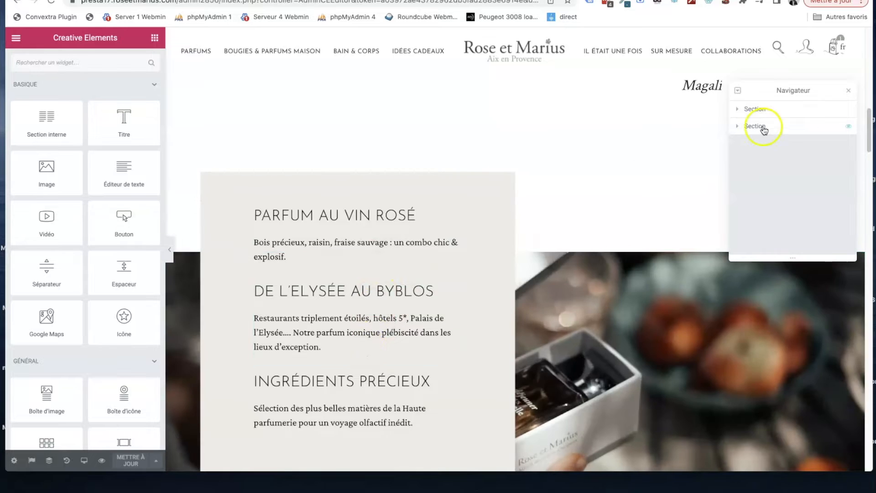
click(738, 110)
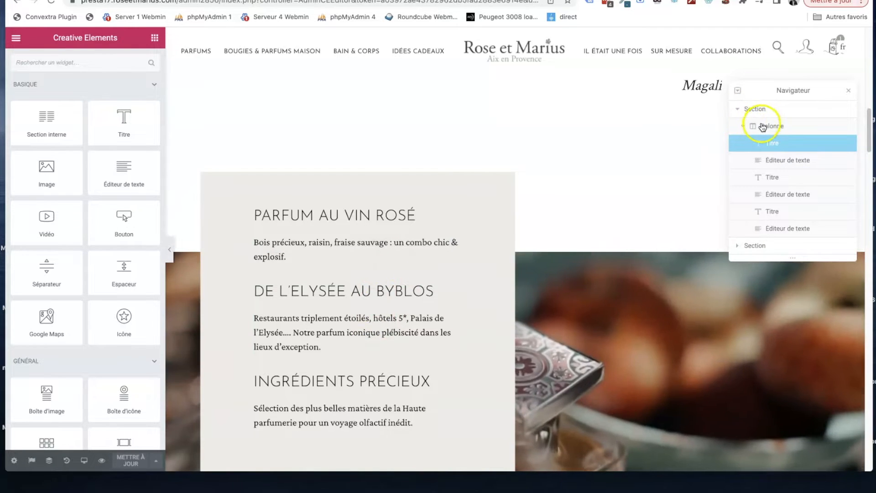
click(766, 145)
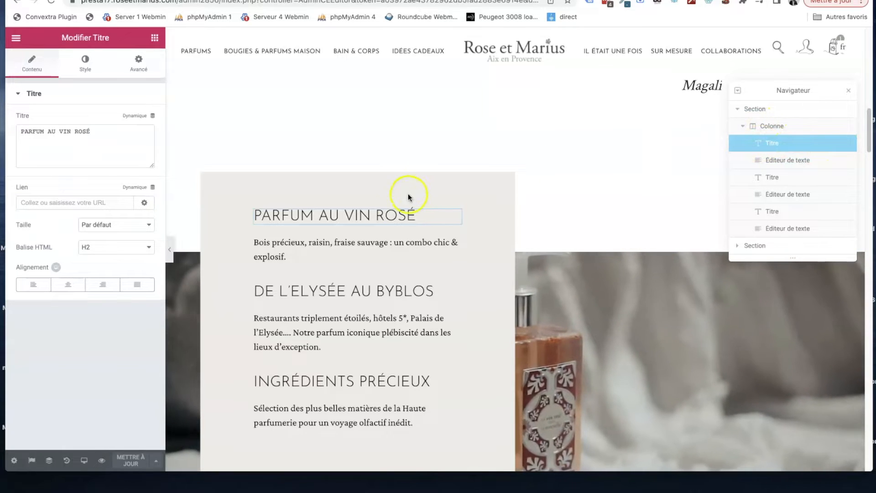
click(386, 217)
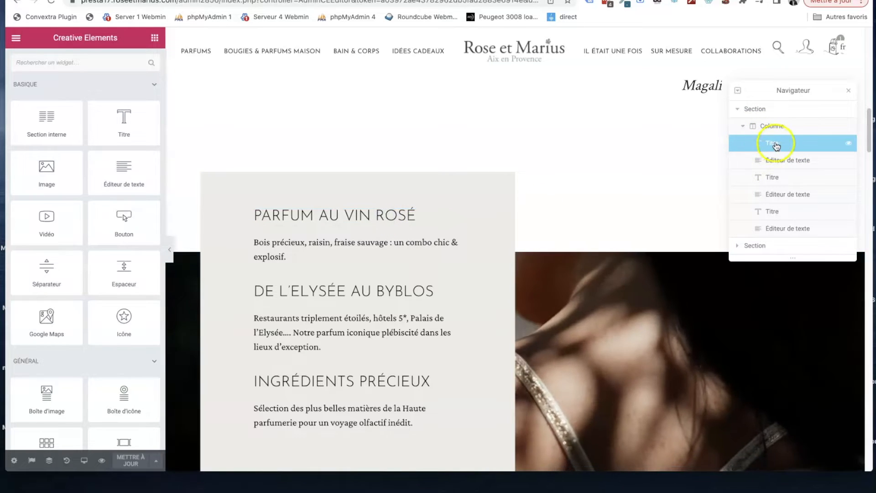
click(776, 145)
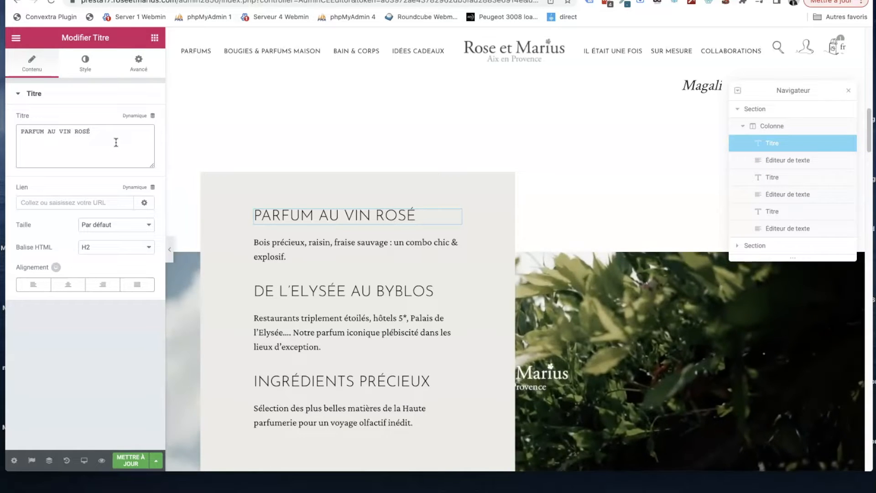
click(116, 151)
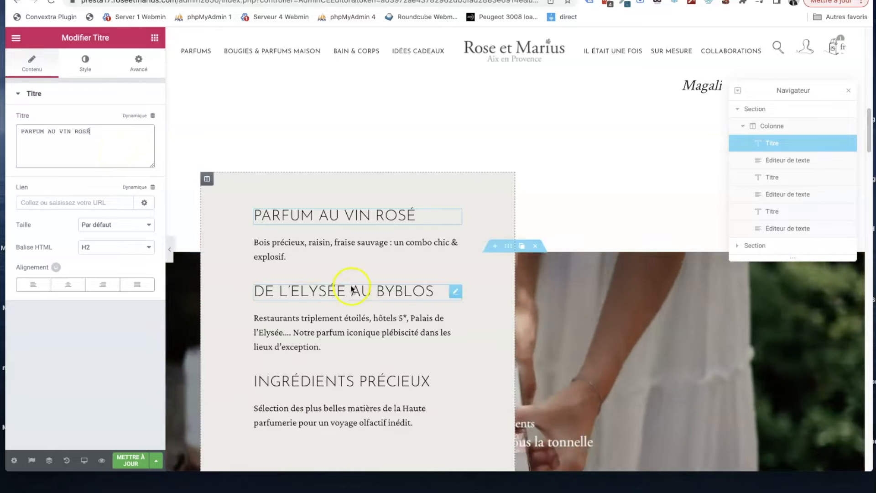
scroll(352, 289, down, 5)
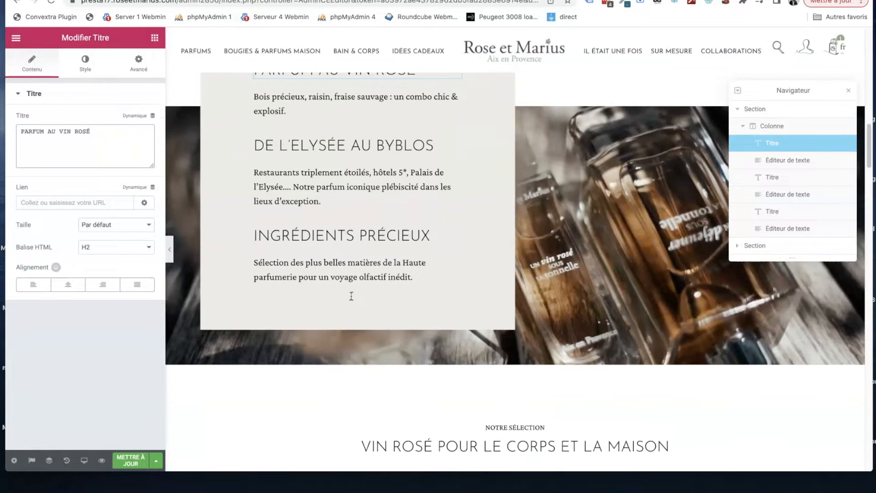
- Check the block's language versions and leave the editor without saving, returning to the "Contenu n'importe où" list
click(31, 460)
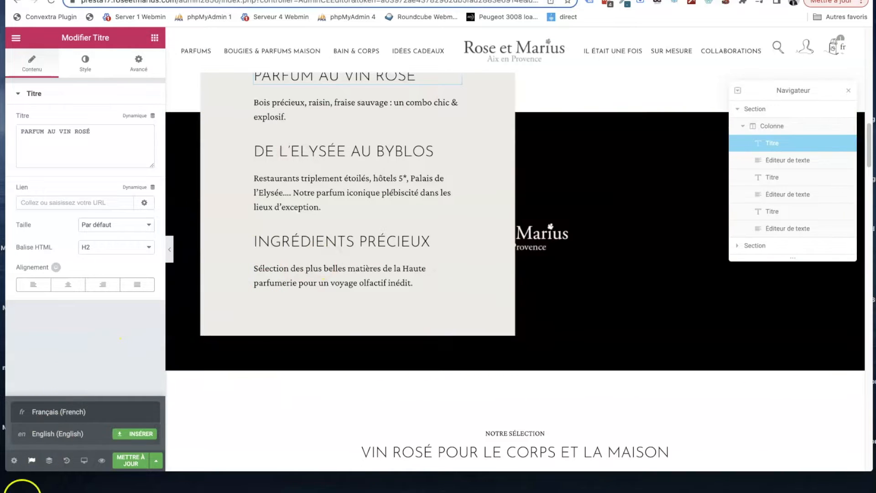
click(17, 38)
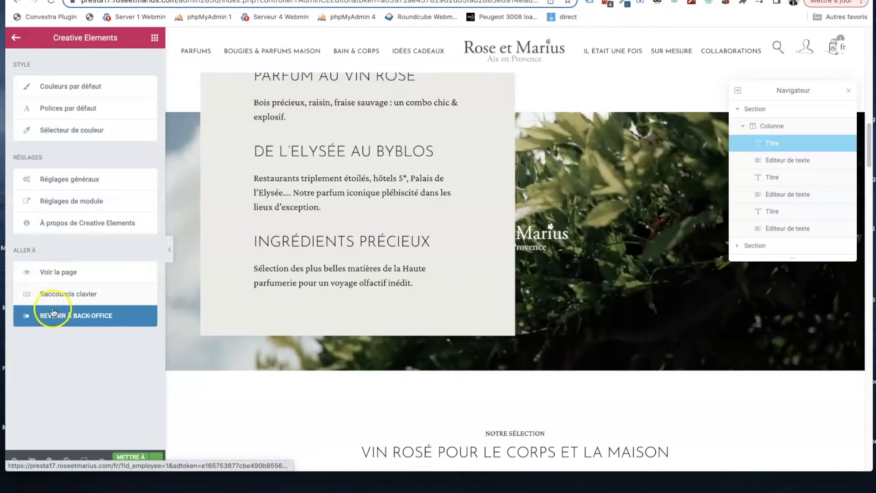
click(59, 320)
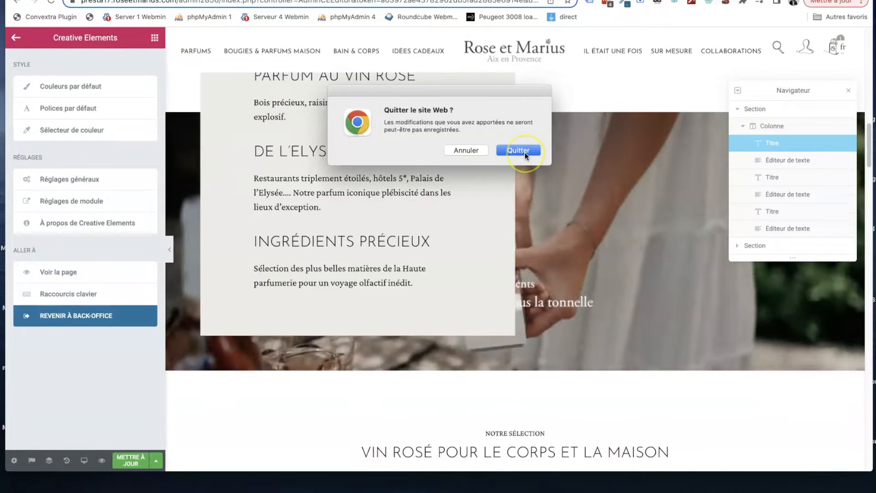
click(525, 153)
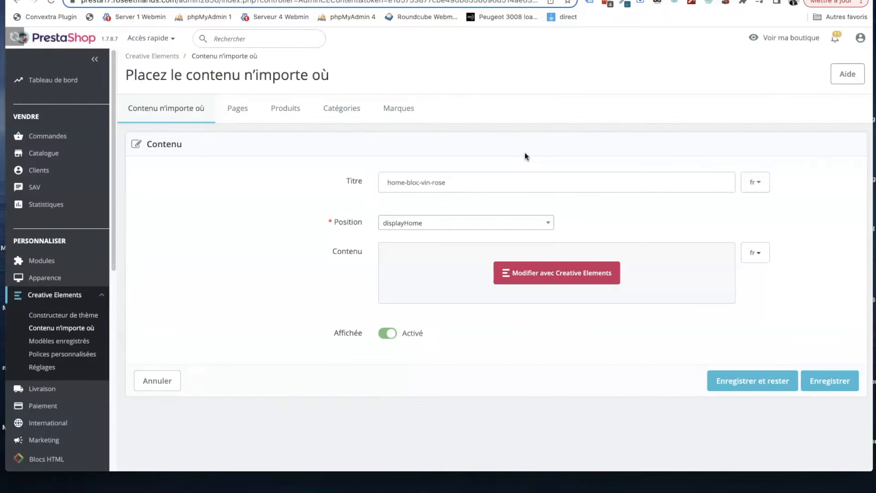
click(80, 329)
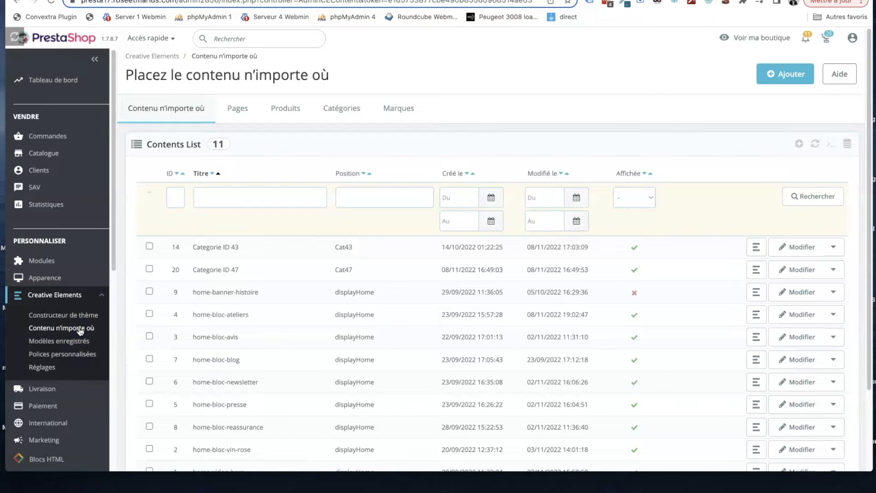
- Look through the category content blocks in the list and open the shop's Parfums 100ml category page to check the category ID in its address
scroll(319, 325, down, 2)
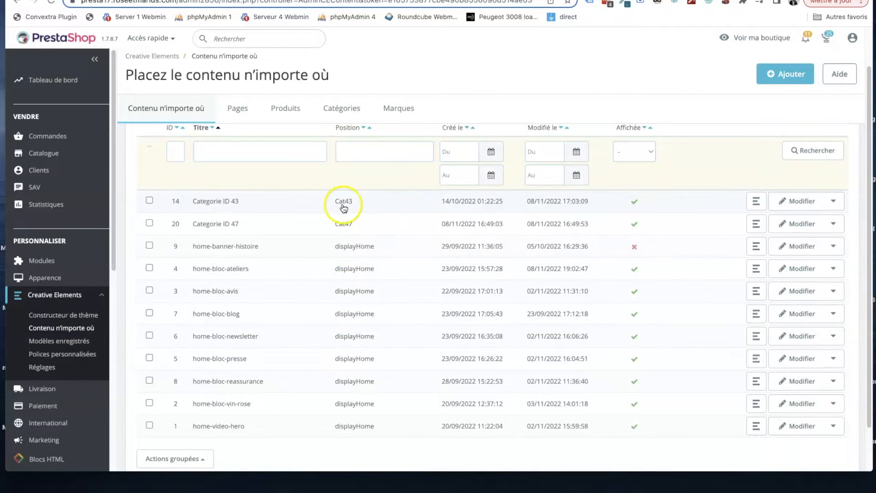
scroll(344, 207, up, 2)
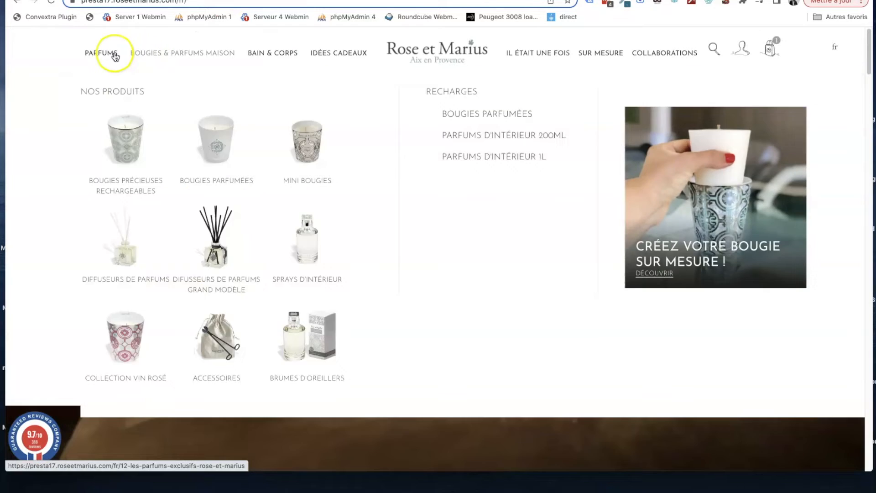
mouse_move(115, 57)
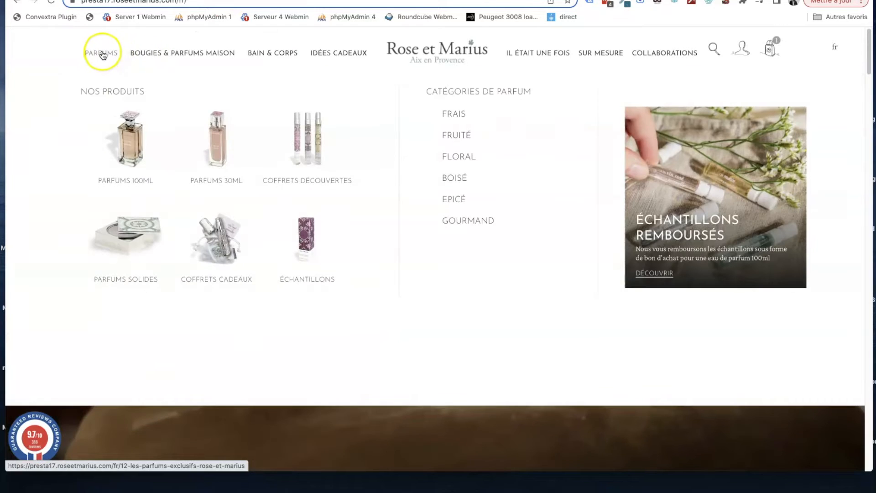
click(126, 136)
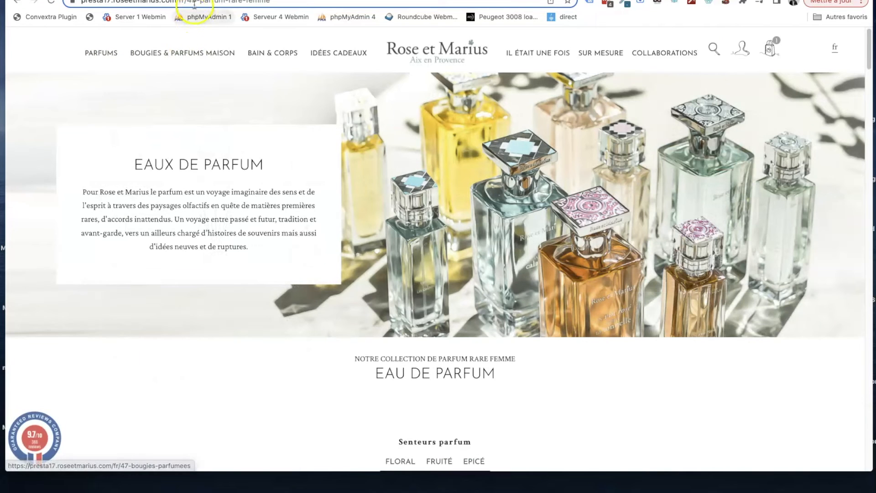
click(187, 2)
drag(187, 2, 197, 3)
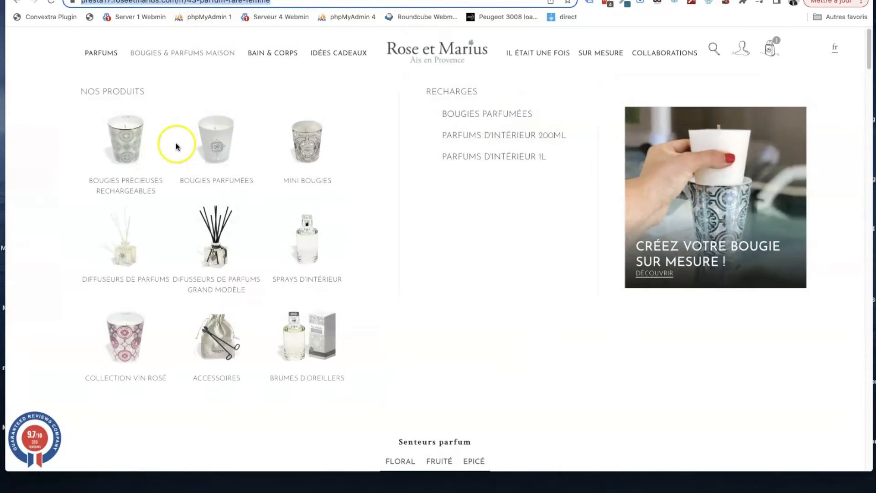
- Examine the perfume category page, from the banner and products to the samples section, text blocks and questions
scroll(815, 361, down, 8)
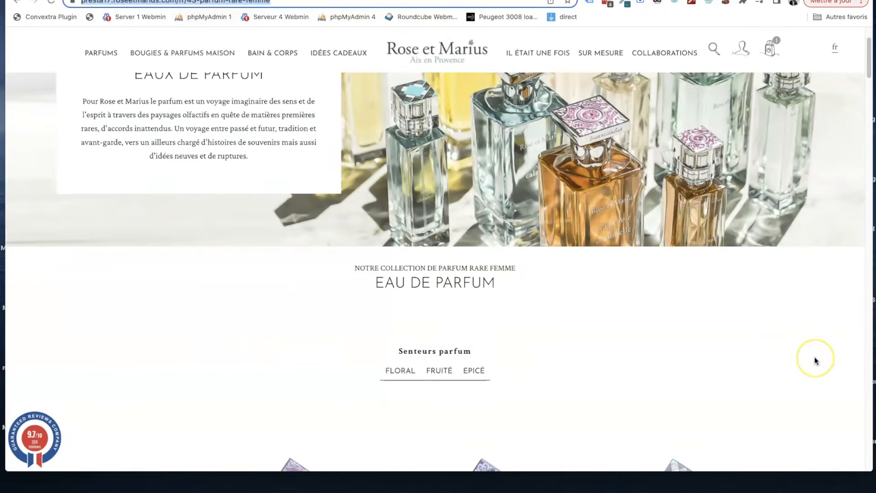
scroll(816, 360, up, 3)
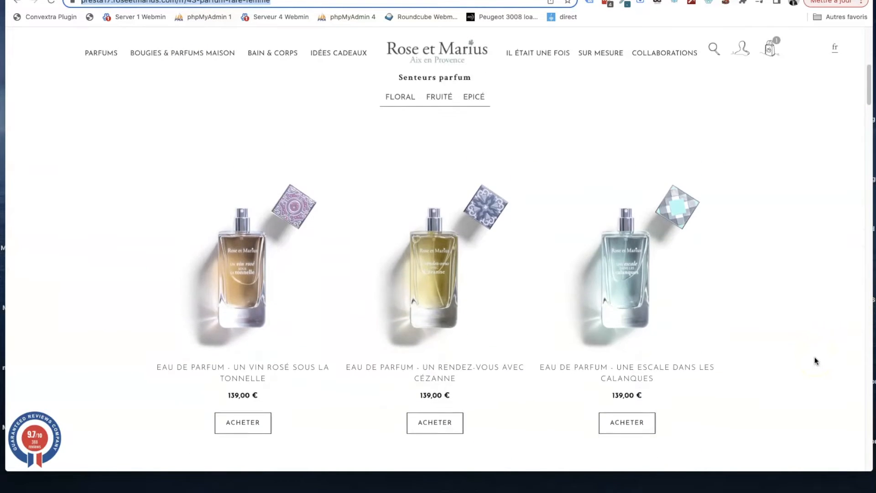
scroll(816, 361, down, 2)
scroll(765, 221, down, 15)
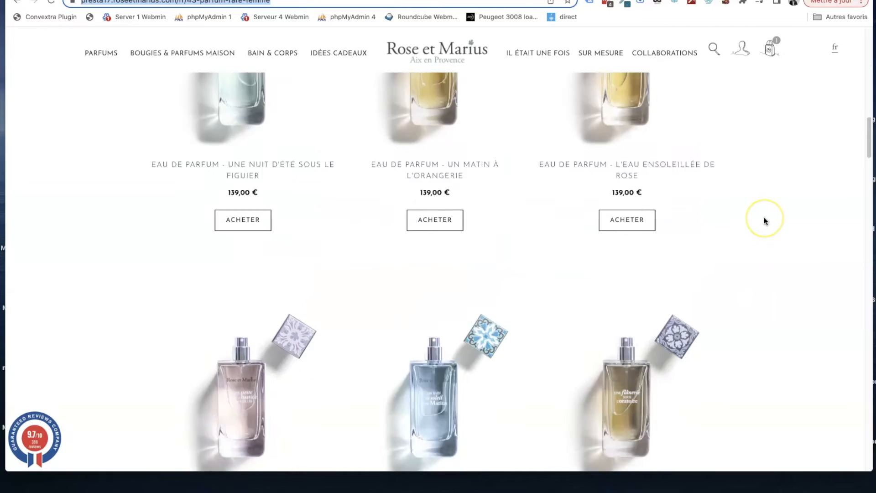
scroll(535, 222, down, 17)
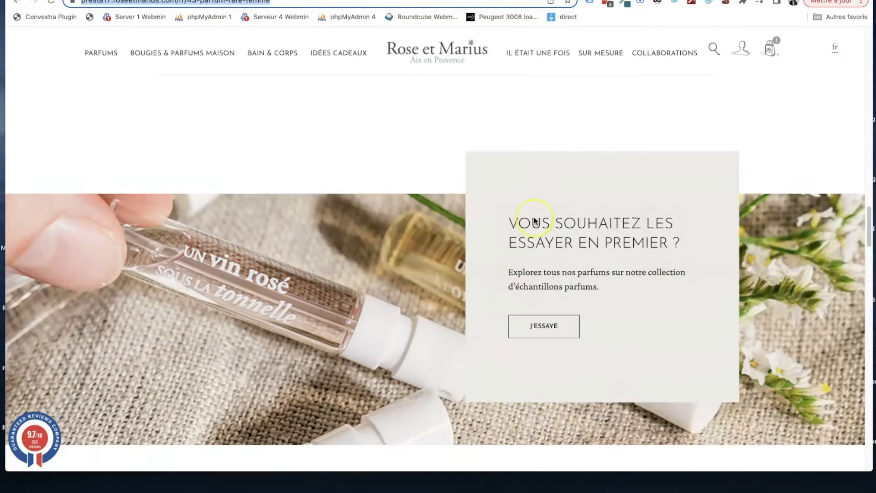
scroll(534, 221, down, 15)
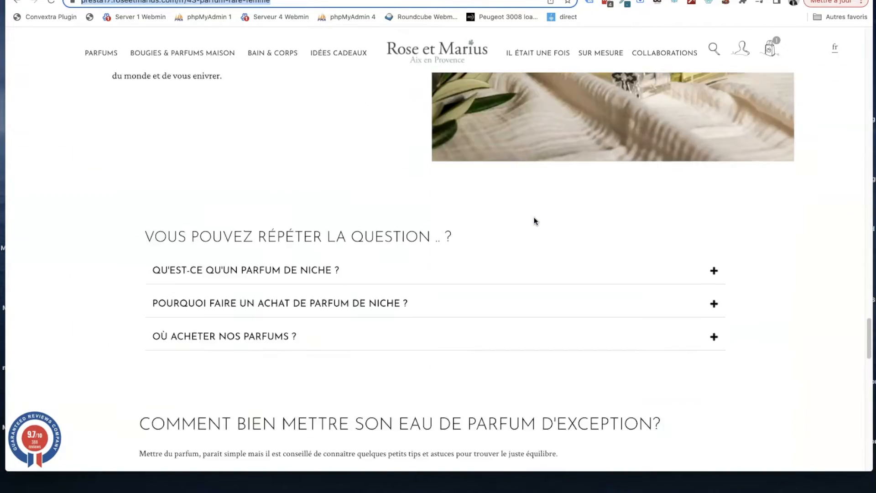
scroll(534, 221, up, 9)
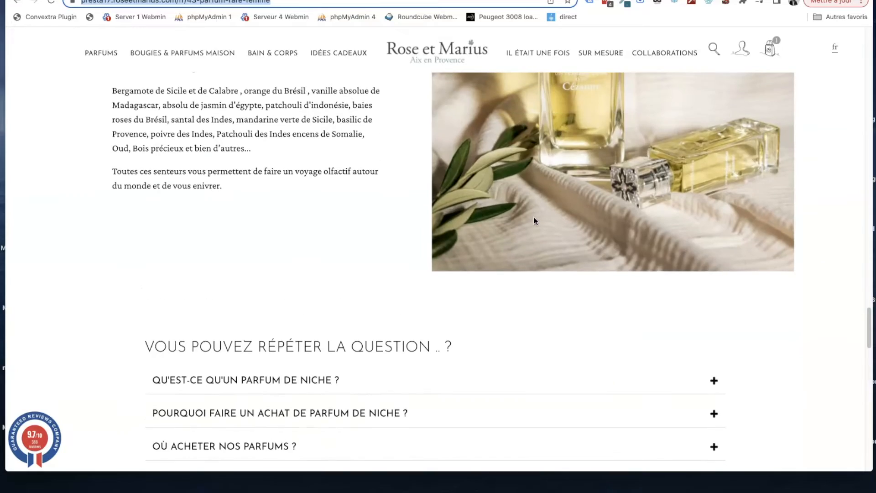
scroll(534, 221, up, 16)
scroll(534, 217, up, 8)
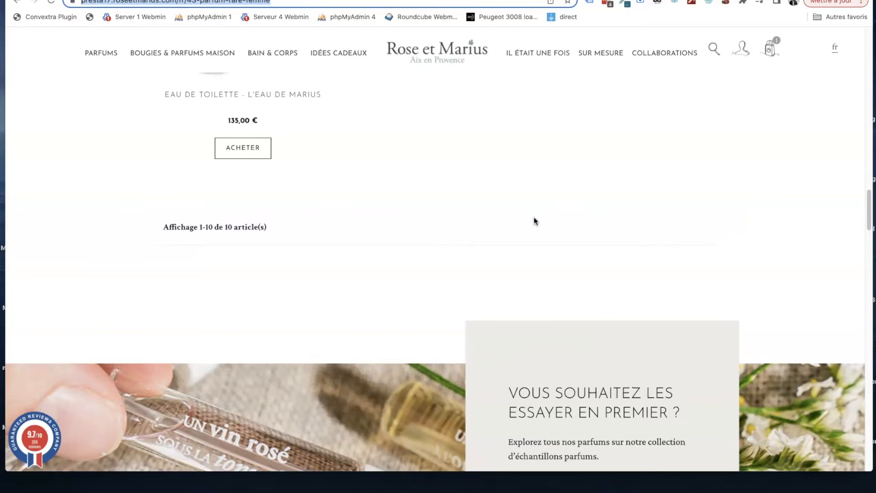
scroll(533, 201, down, 1)
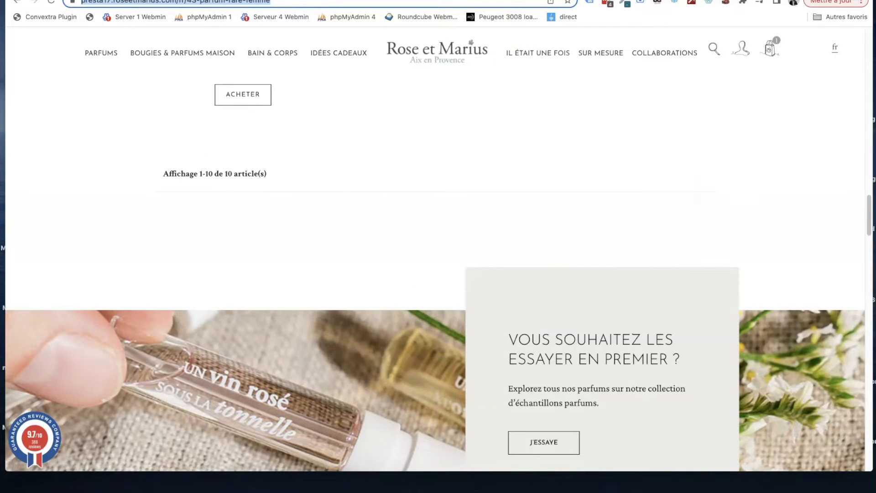
- Compare the category entries in the back office content list with the category page's samples section "Vous souhaitez les essayer en premier ?"
click(515, 0)
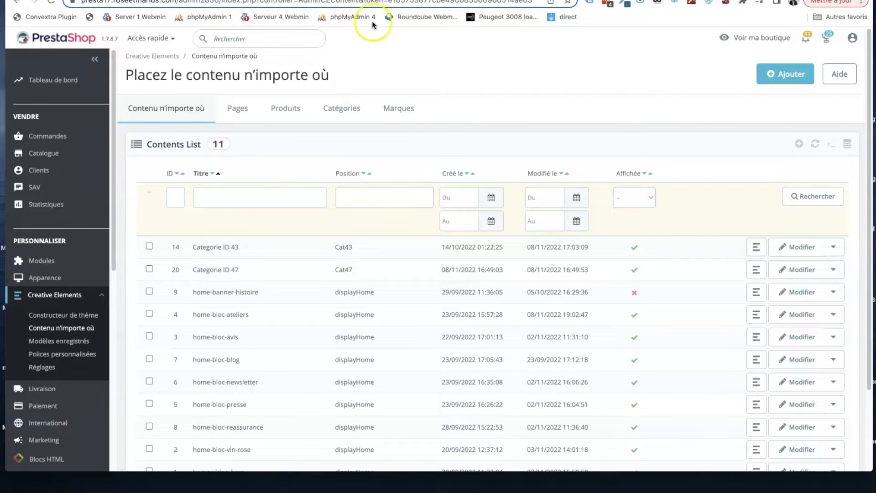
click(577, 1)
click(195, 4)
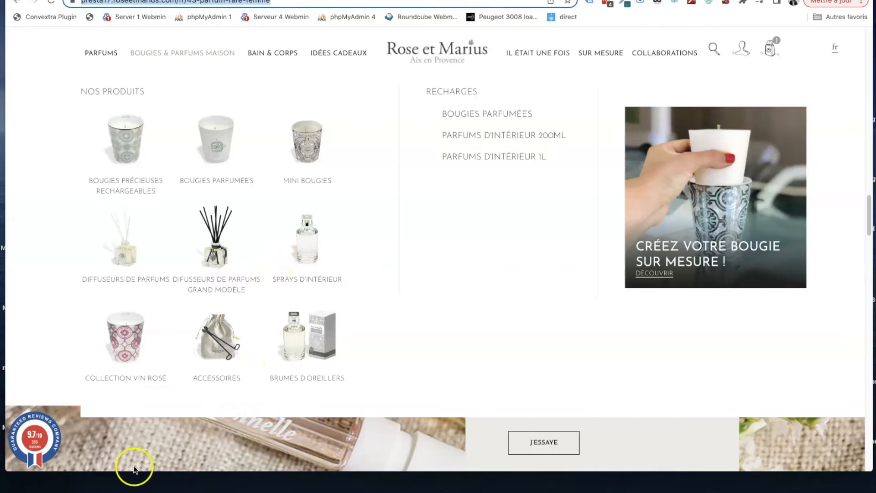
scroll(148, 416, down, 1)
scroll(147, 415, down, 3)
scroll(453, 286, up, 10)
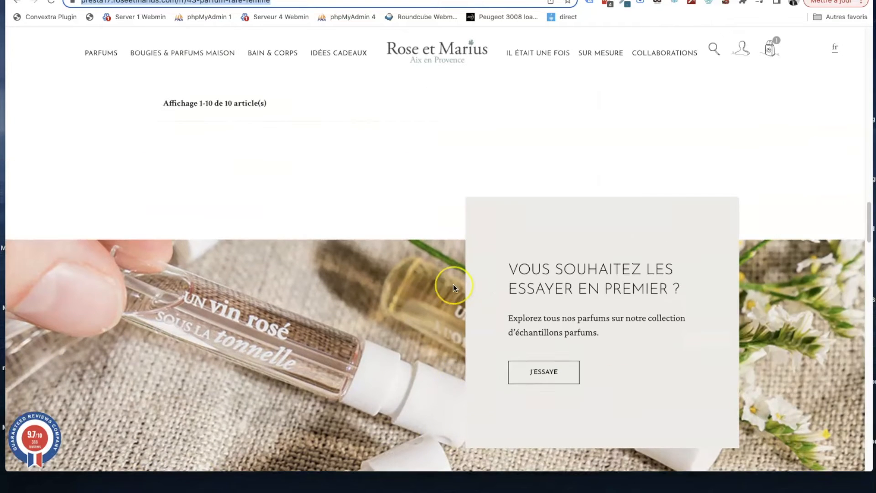
- Review the samples section on the shop's category page, and open the "Categorie ID 43" content block for editing with Creative Elements
scroll(453, 286, down, 8)
scroll(568, 327, down, 3)
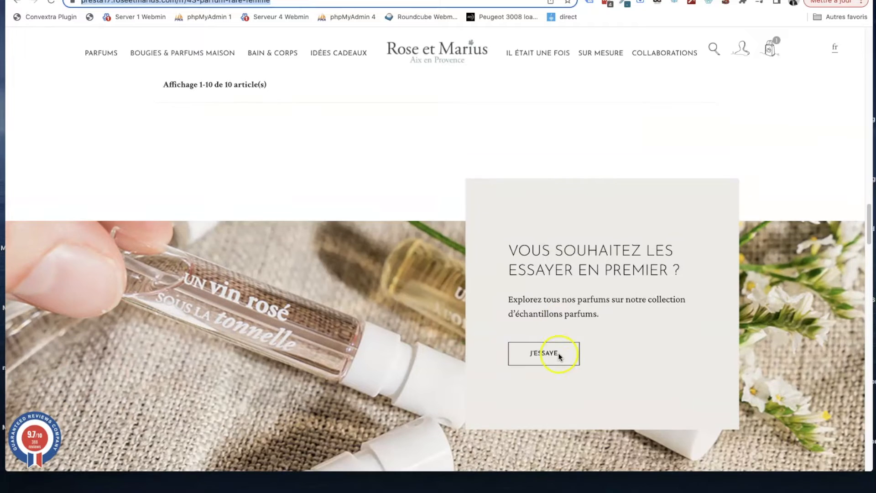
scroll(575, 246, down, 8)
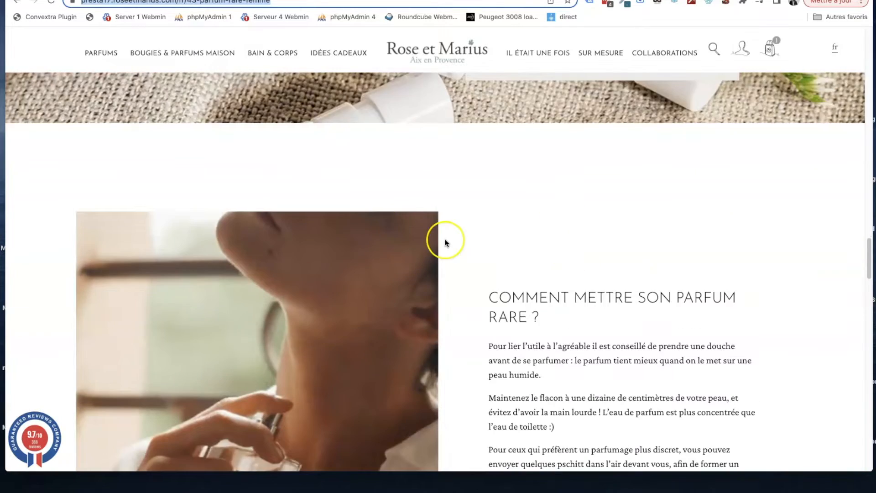
scroll(444, 239, up, 4)
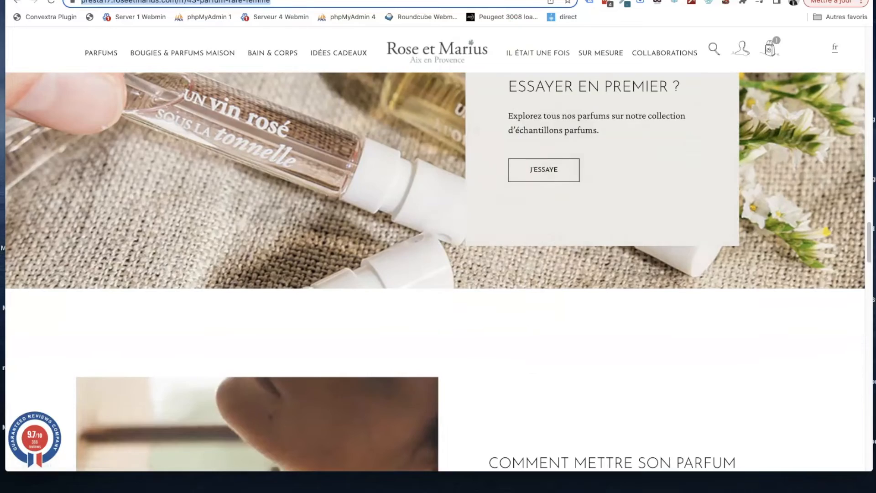
click(402, 0)
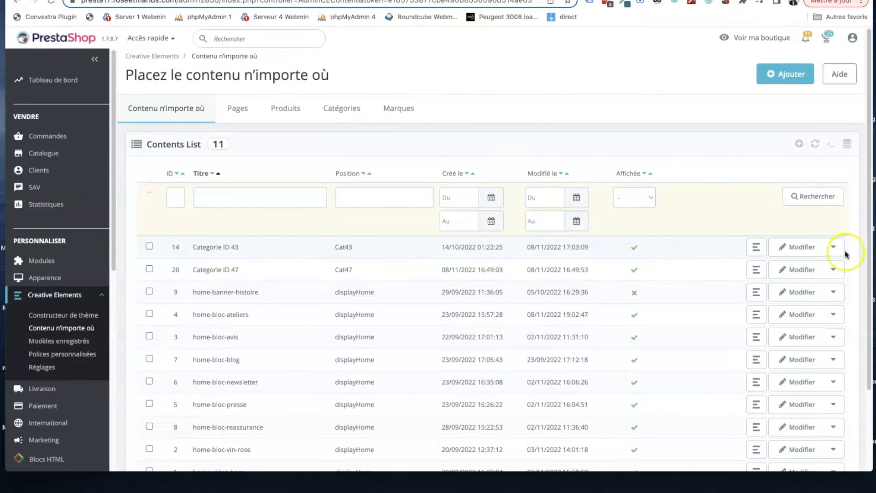
click(801, 249)
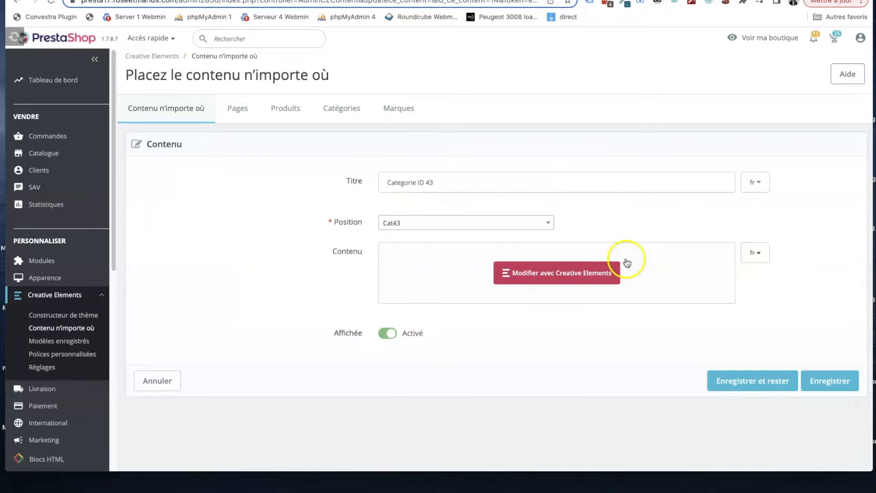
click(565, 273)
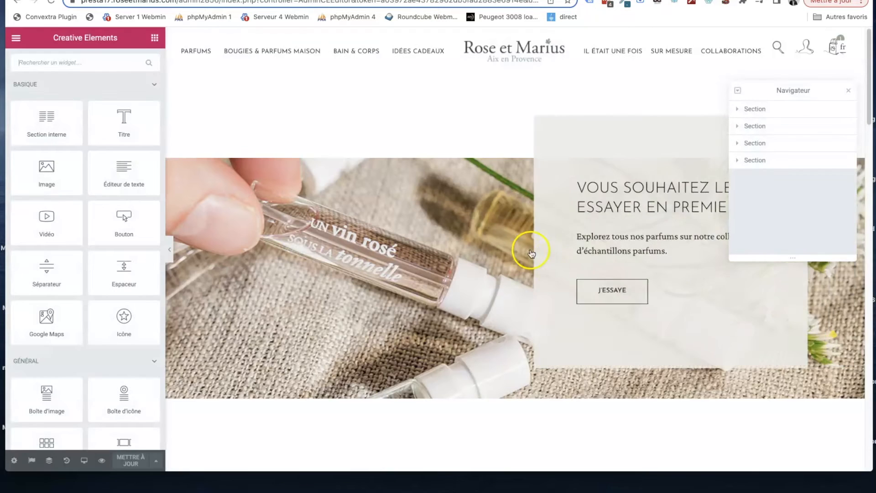
- Look at the title settings and the "J'ESSAYE" button's link in the samples section, and hide the Navigateur
click(605, 188)
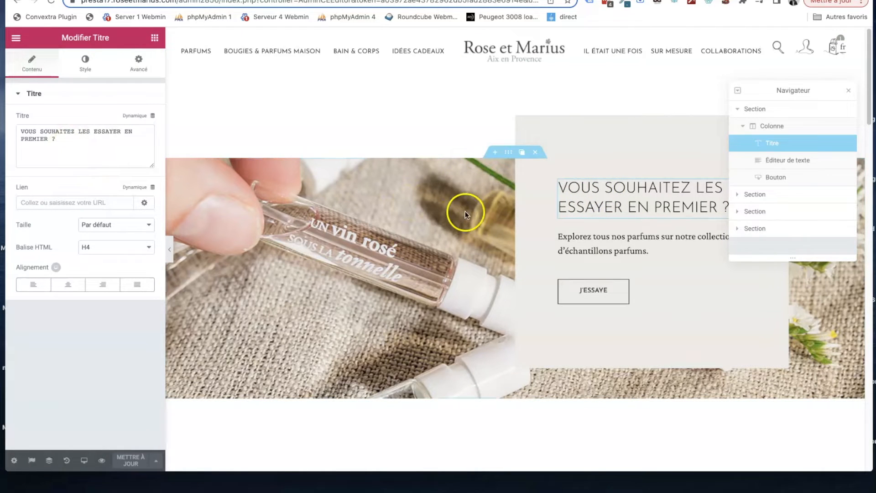
click(593, 292)
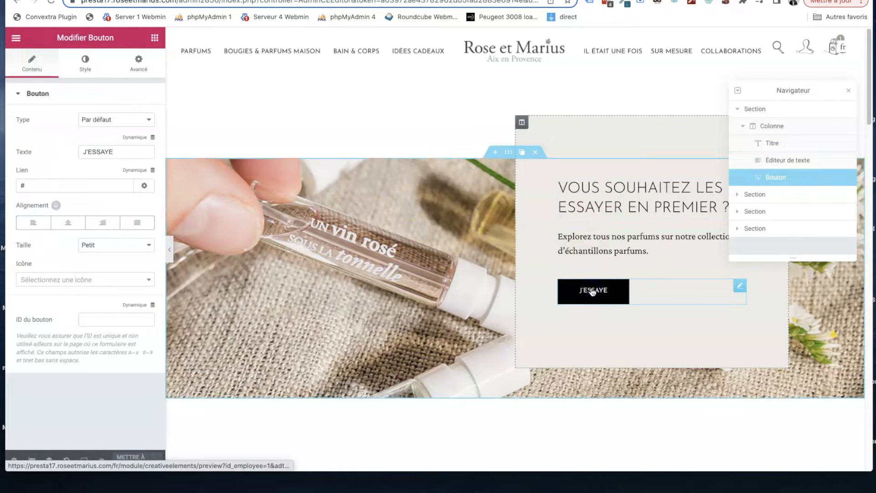
click(33, 188)
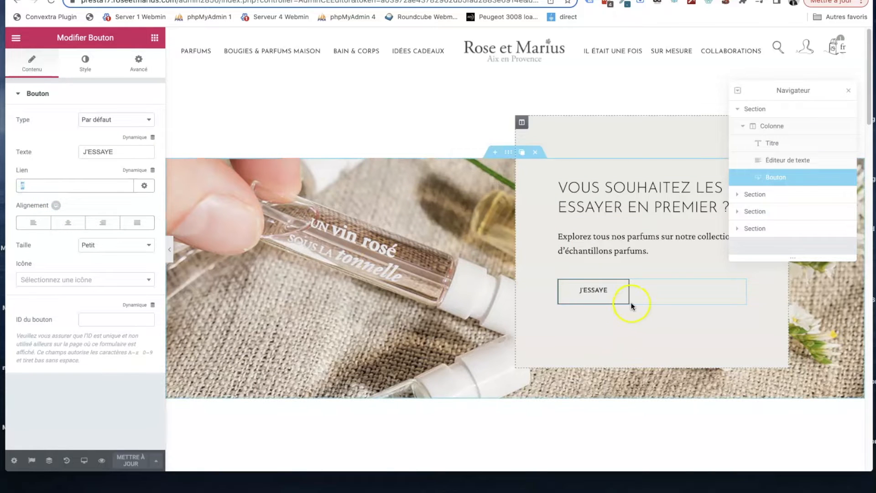
click(850, 92)
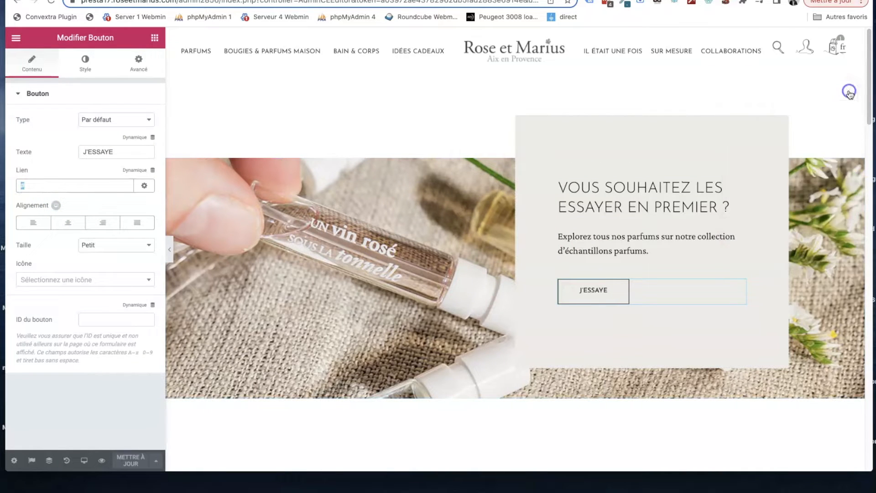
- Open the samples section's background style and look through the image files available for its background
click(318, 188)
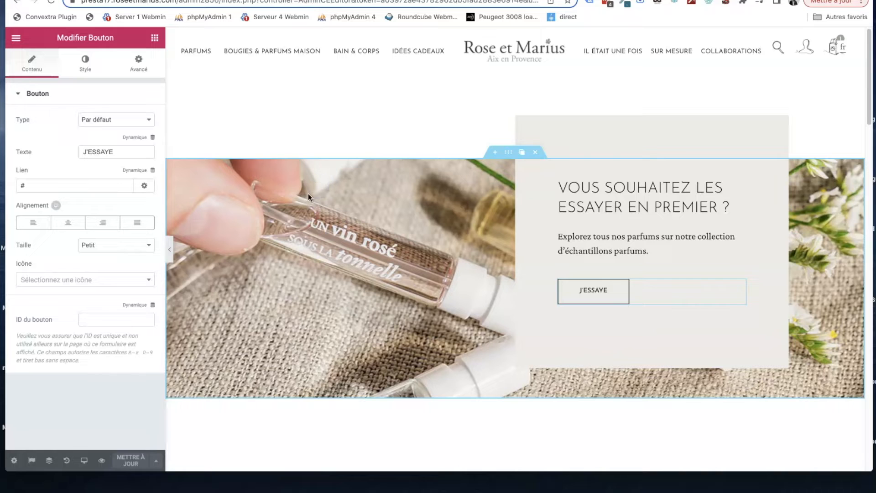
click(510, 153)
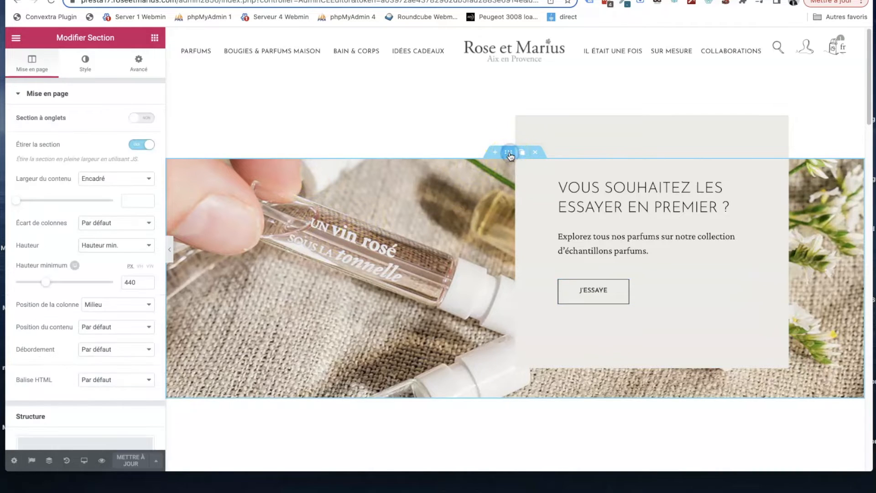
click(85, 64)
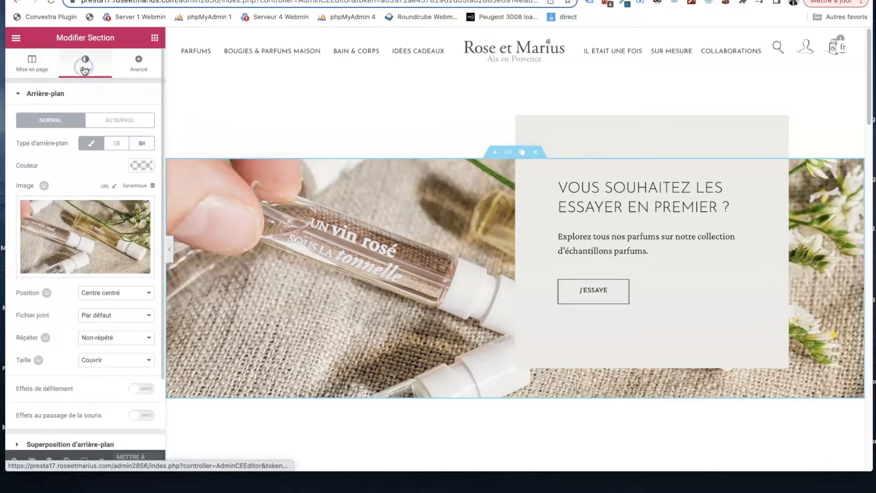
click(67, 231)
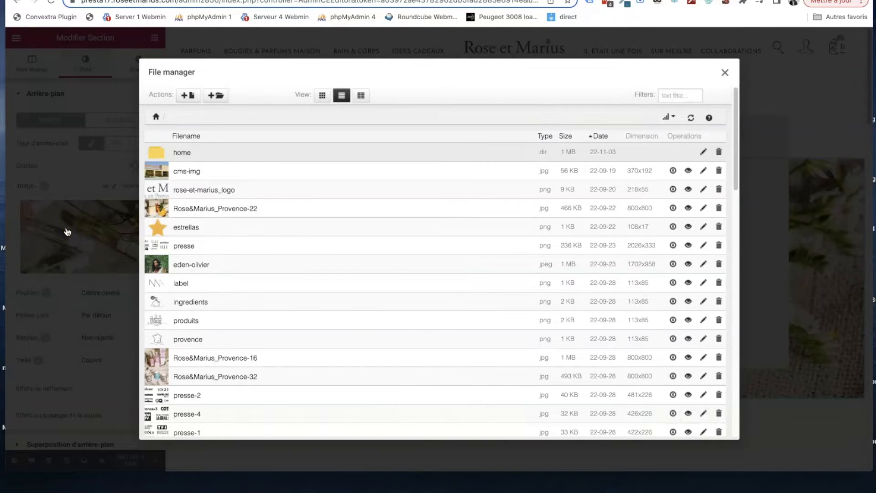
scroll(210, 220, down, 6)
scroll(210, 221, up, 6)
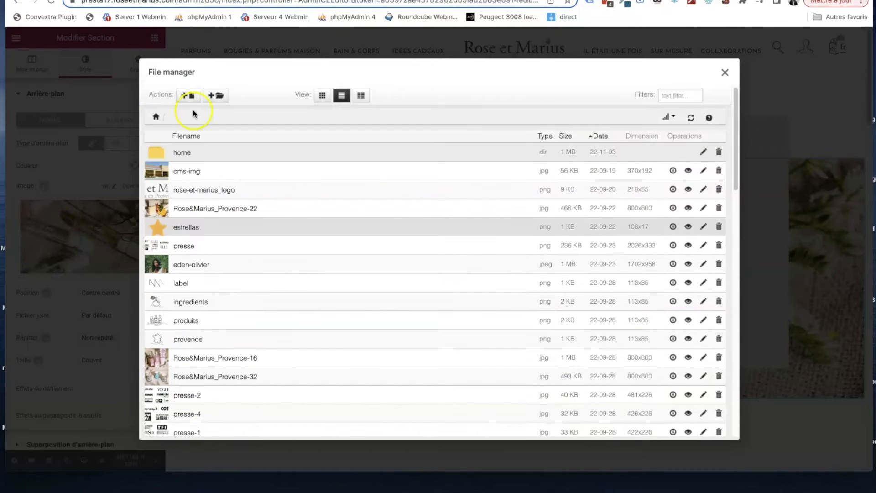
- Show how to upload a new image up to choosing a local file, and return to the file list without uploading
click(187, 97)
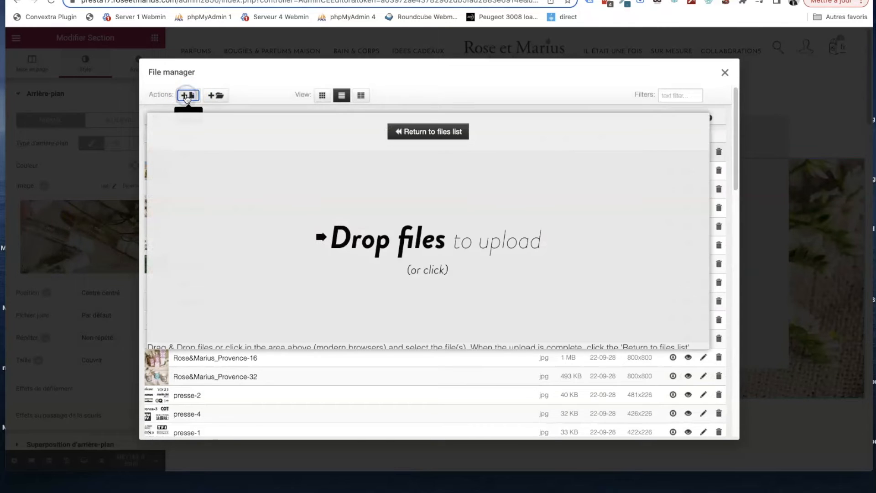
click(399, 245)
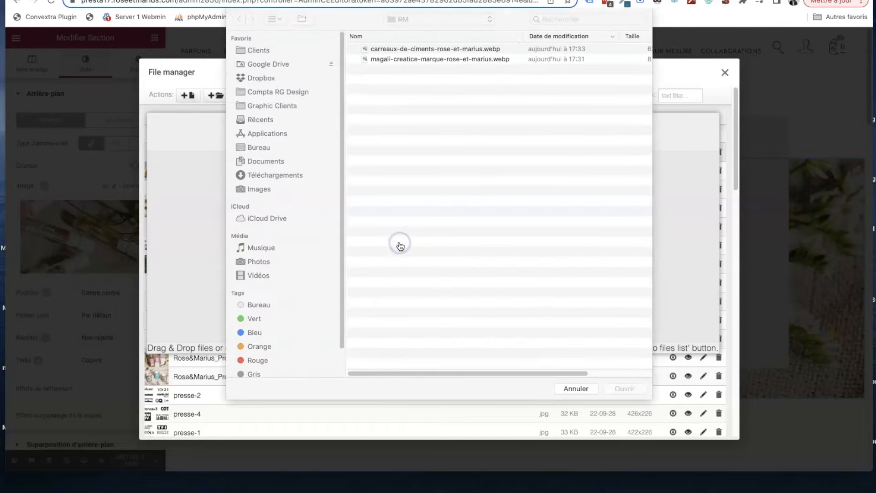
click(564, 389)
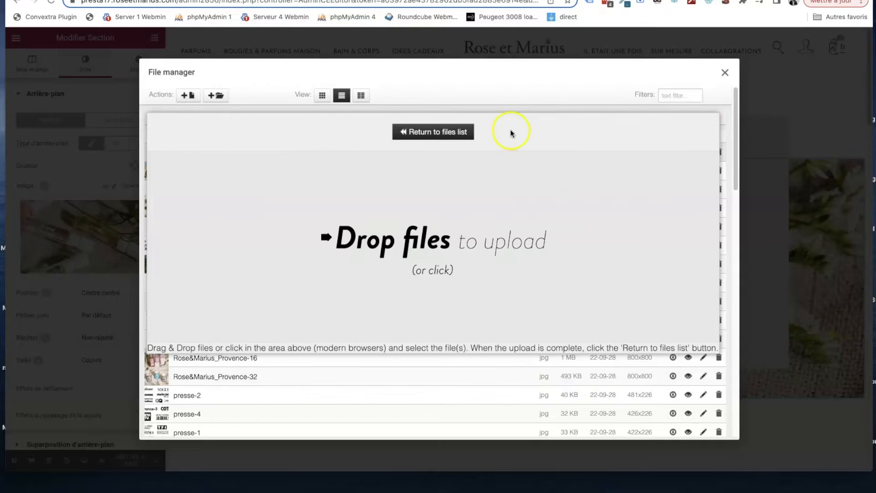
click(408, 135)
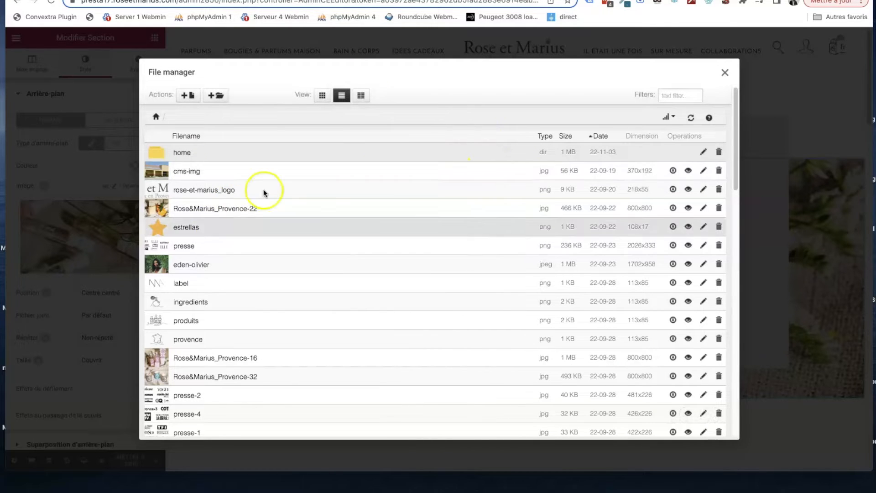
- Try the file manager's grid and column views and return to the list view
click(321, 94)
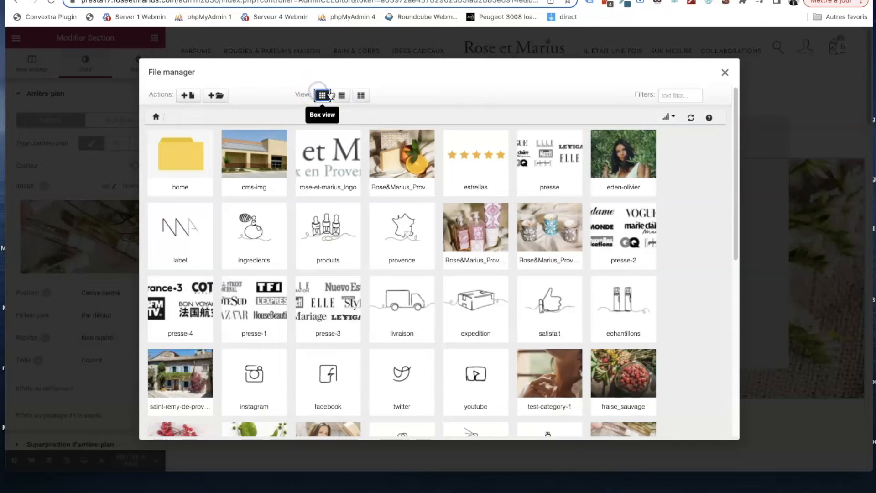
click(359, 97)
click(342, 95)
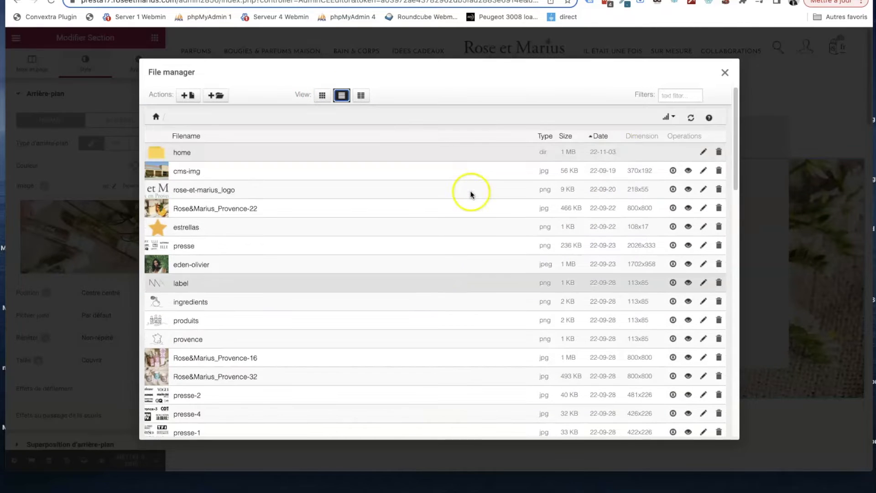
- Sort the files by date, newest first, preview carreaux-de-ciments-rose-et-marius, and leave the file manager without choosing an image
click(598, 137)
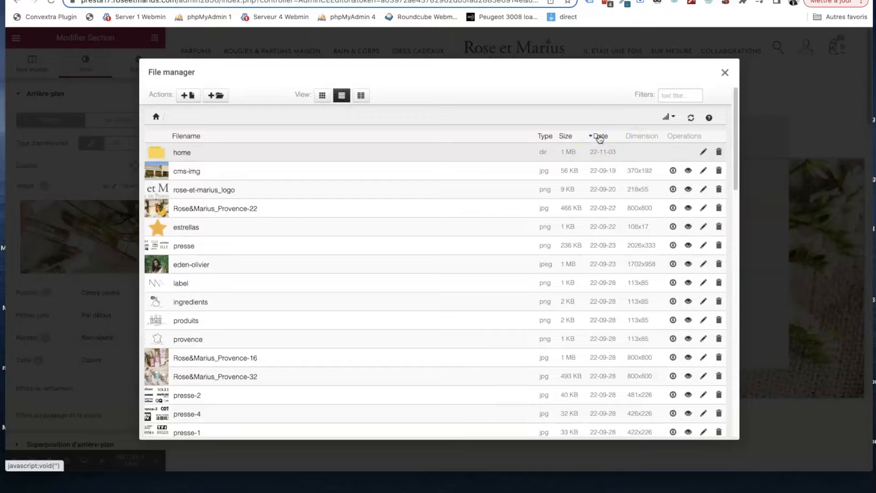
click(599, 136)
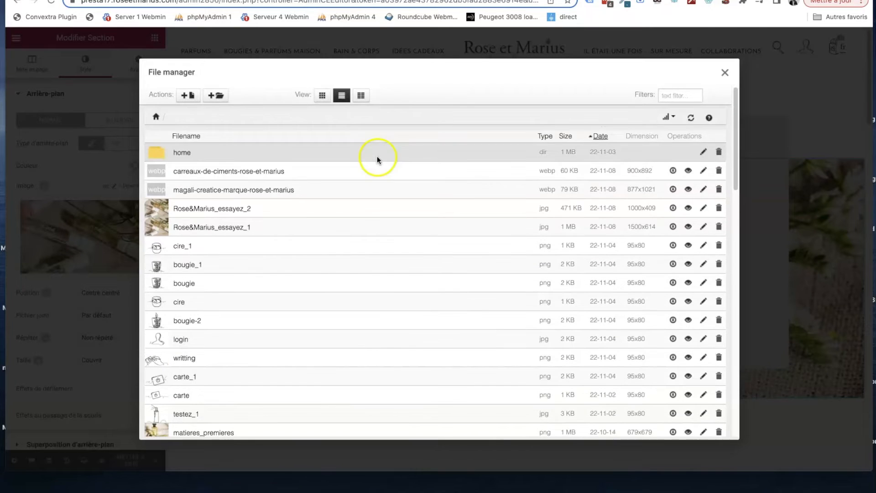
click(690, 171)
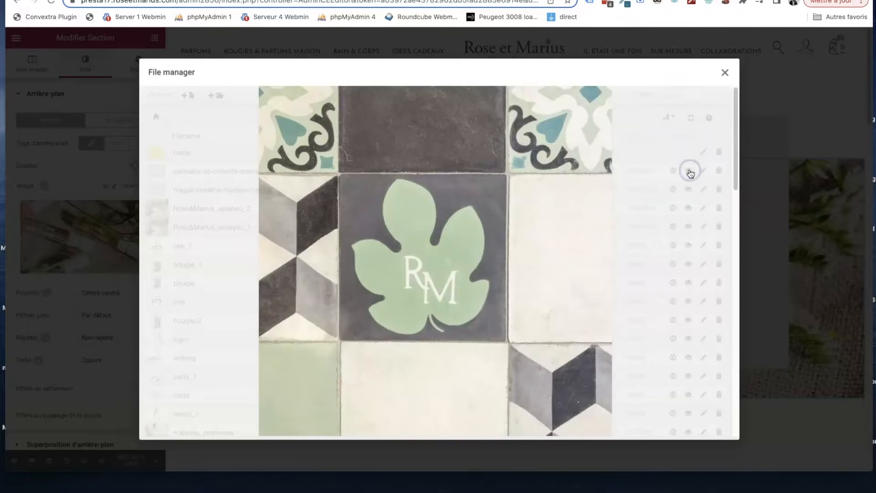
click(726, 73)
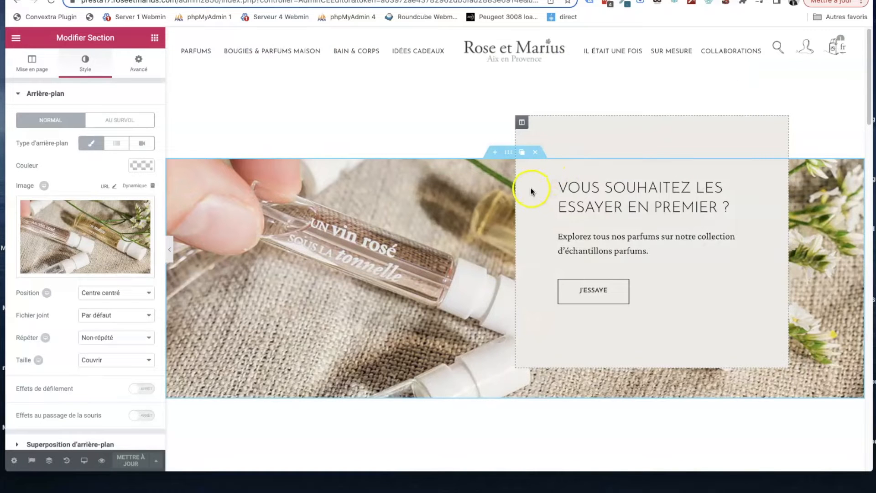
- Try to set the alt text of the image beside "Comment mettre son parfum rare ?" to "Parfum"
scroll(440, 191, down, 6)
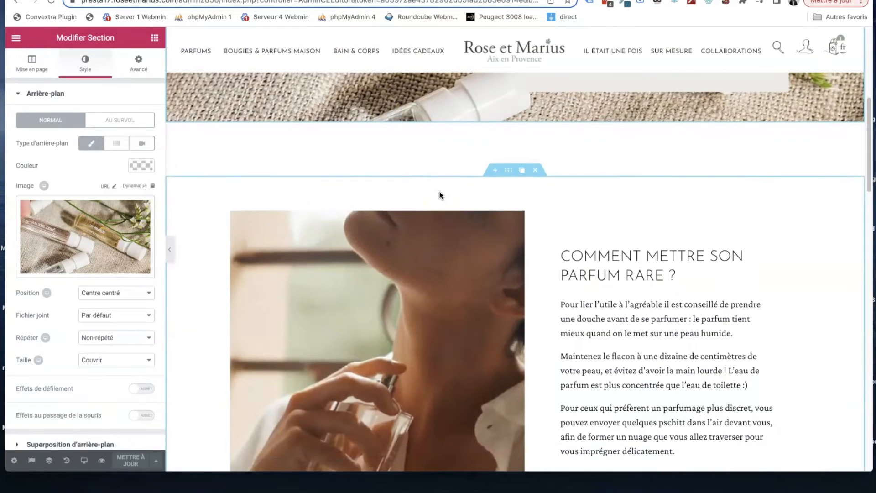
scroll(439, 195, down, 2)
click(396, 199)
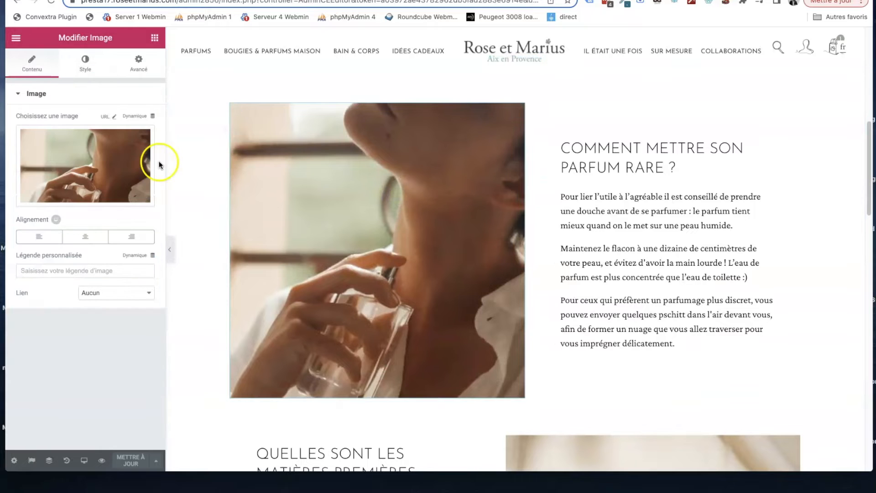
mouse_move(102, 163)
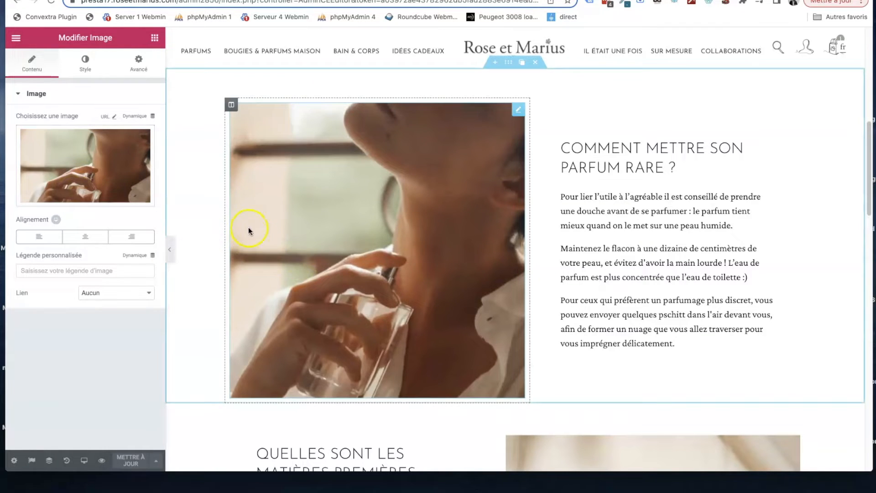
click(35, 193)
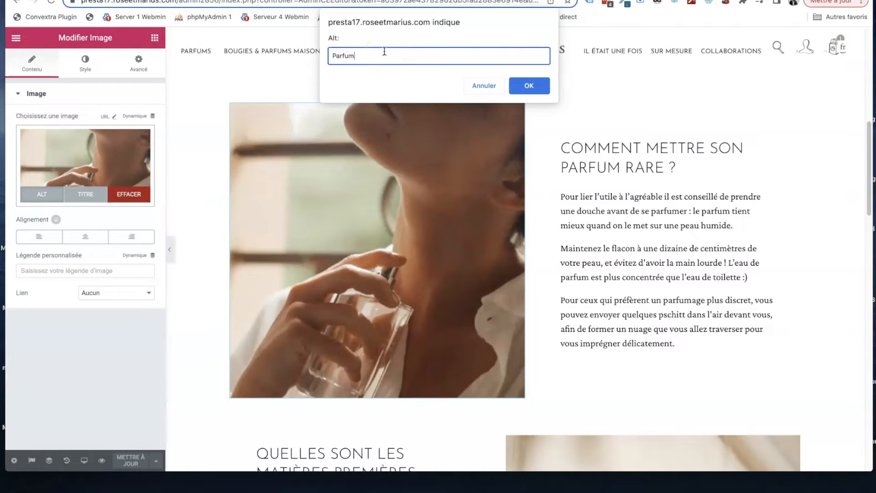
click(521, 85)
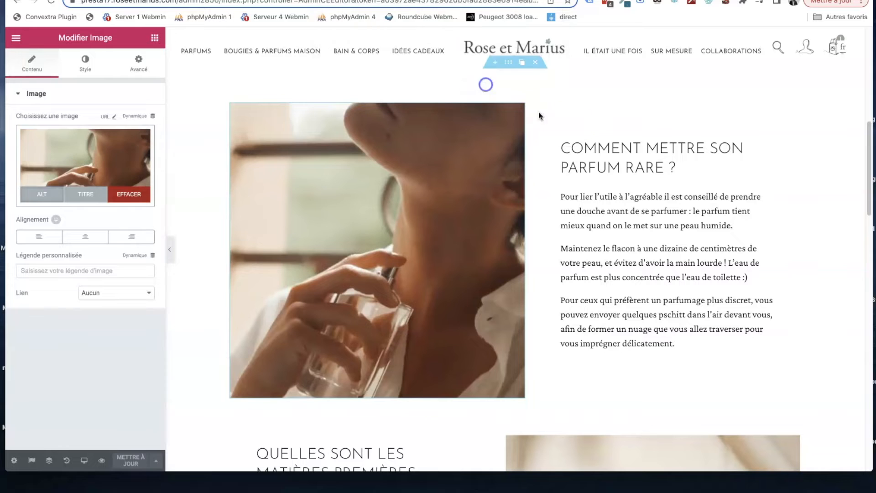
- Copy the title "COMMENT METTRE SON PARFUM RARE ?" and paste it as the alt text of the image beside it
click(638, 171)
drag(679, 170, 592, 161)
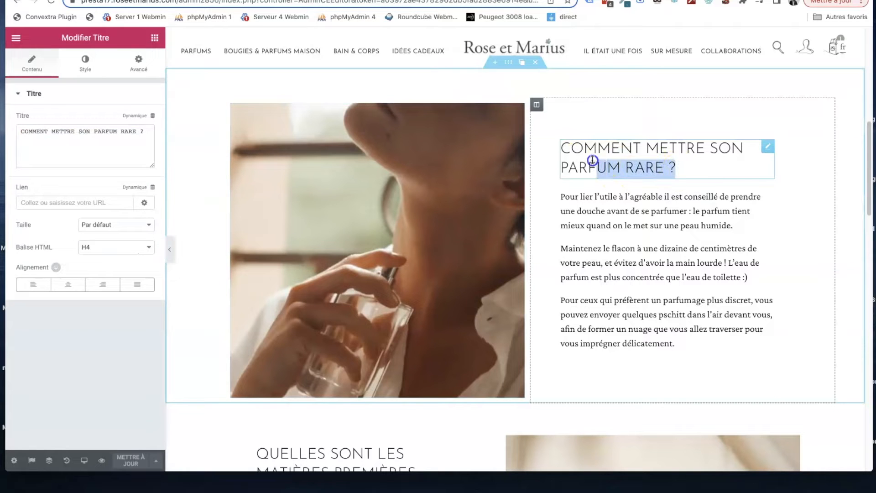
click(564, 147)
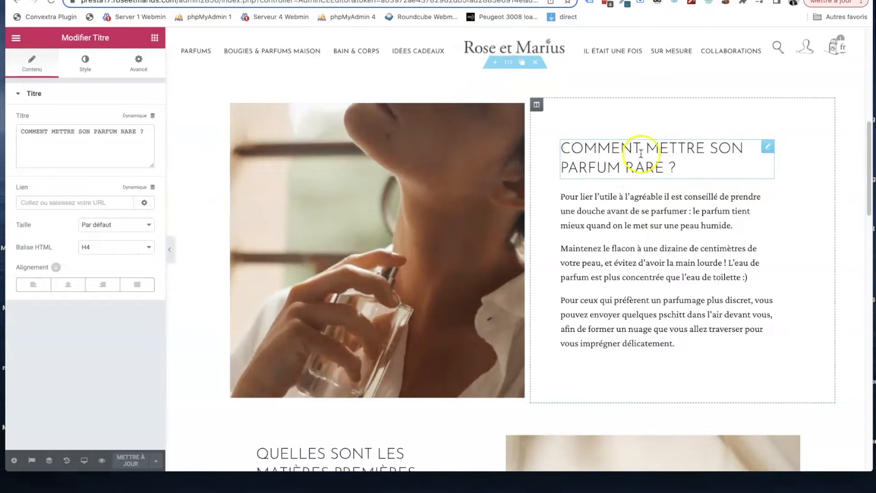
triple_click(680, 167)
key(ctrl+c)
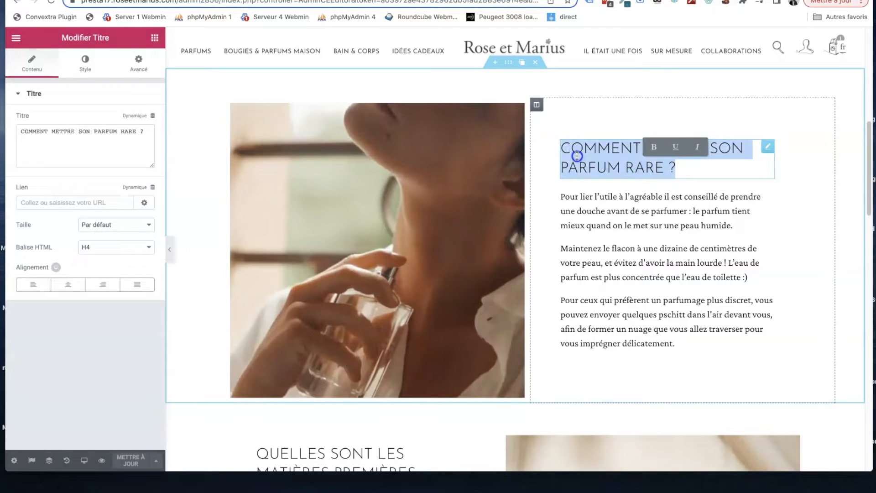
click(330, 213)
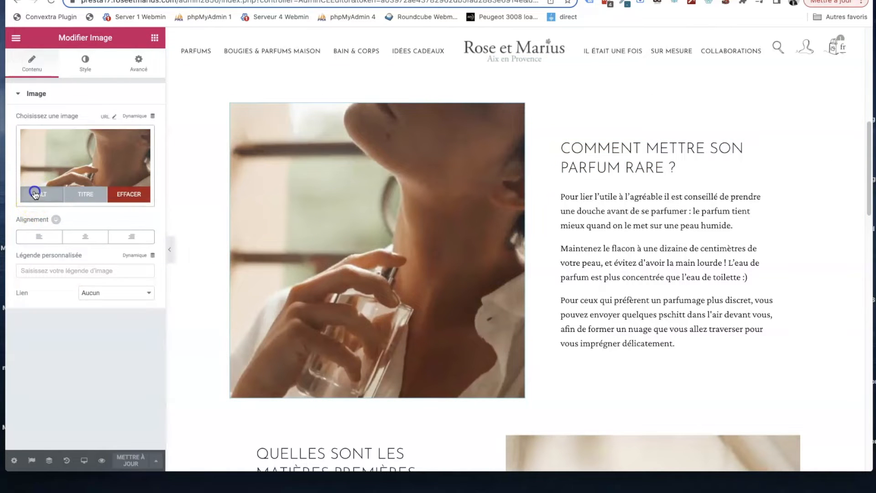
click(35, 194)
key(ctrl+v)
click(536, 84)
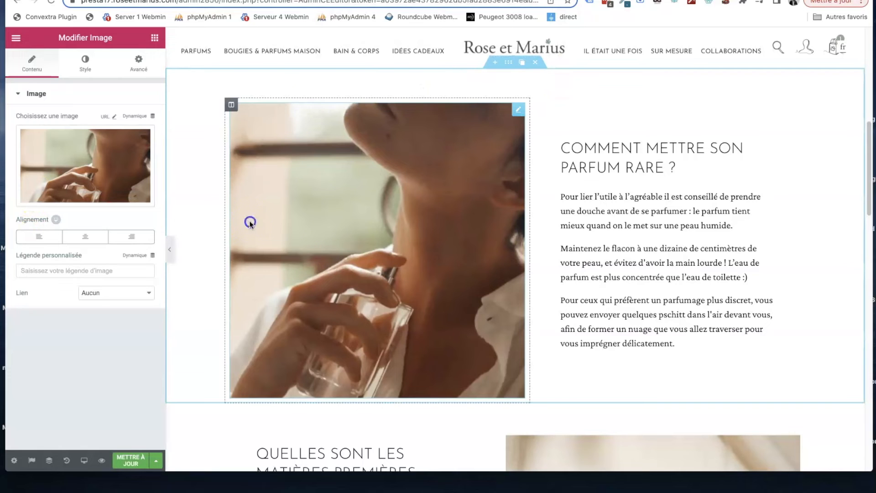
- Paste "COMMENT METTRE SON PARFUM RARE ?" as the title attribute of the image beside that heading, and reopen the attribute to check it
click(266, 217)
mouse_move(57, 188)
click(87, 194)
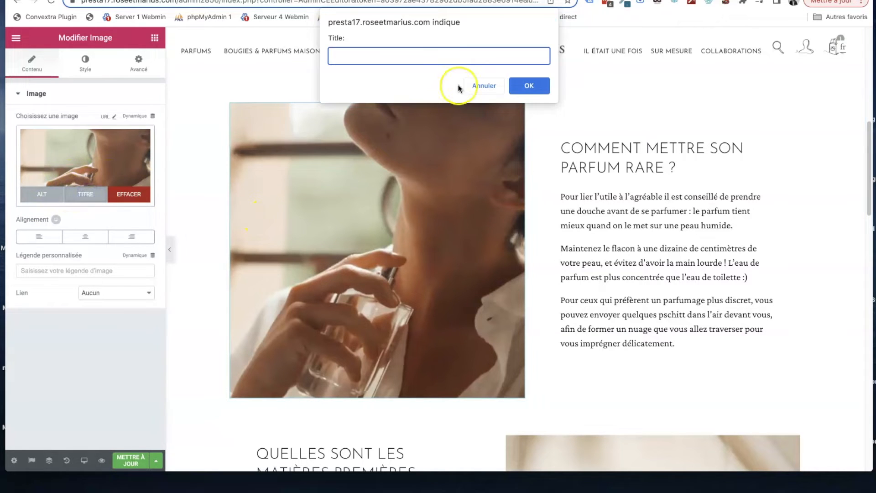
key(super+v)
click(525, 85)
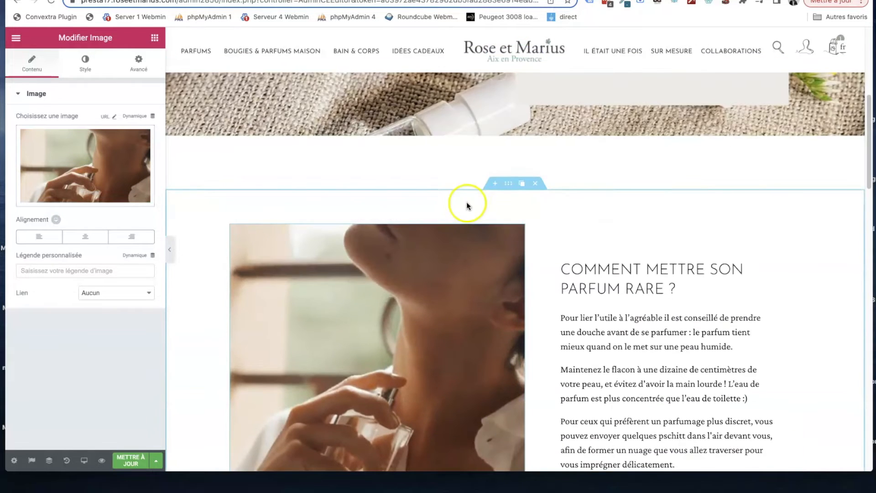
scroll(466, 201, down, 4)
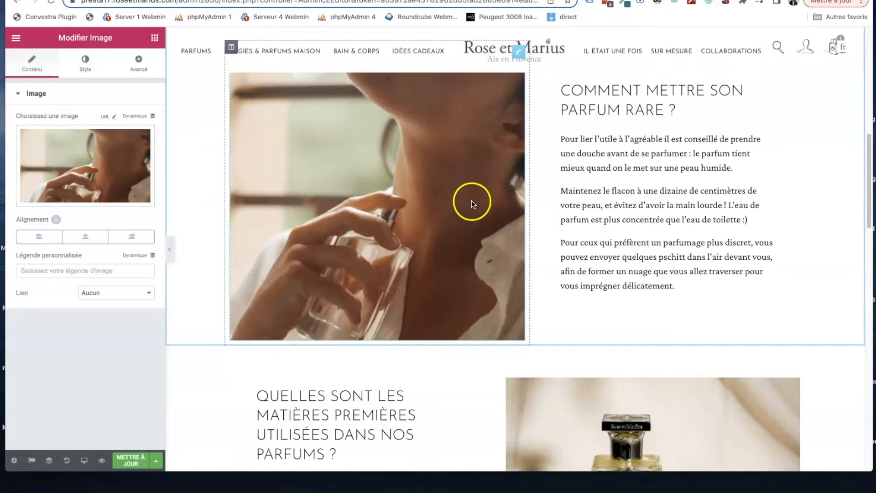
click(87, 178)
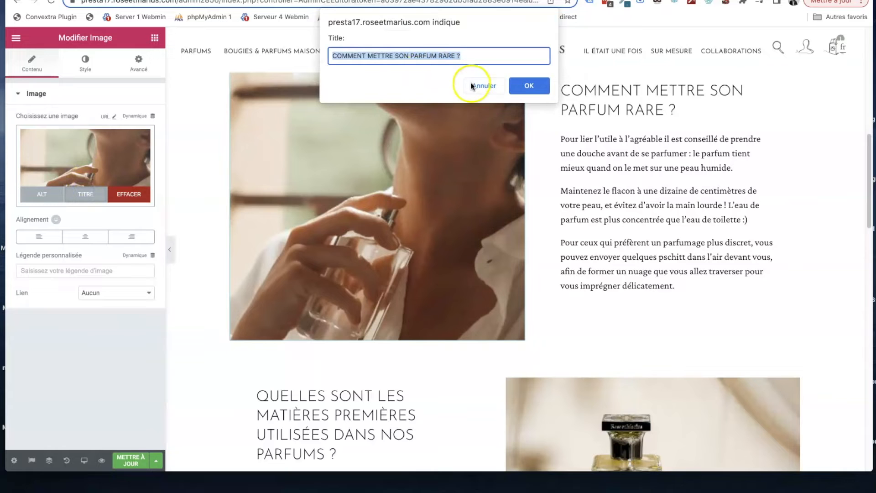
click(529, 86)
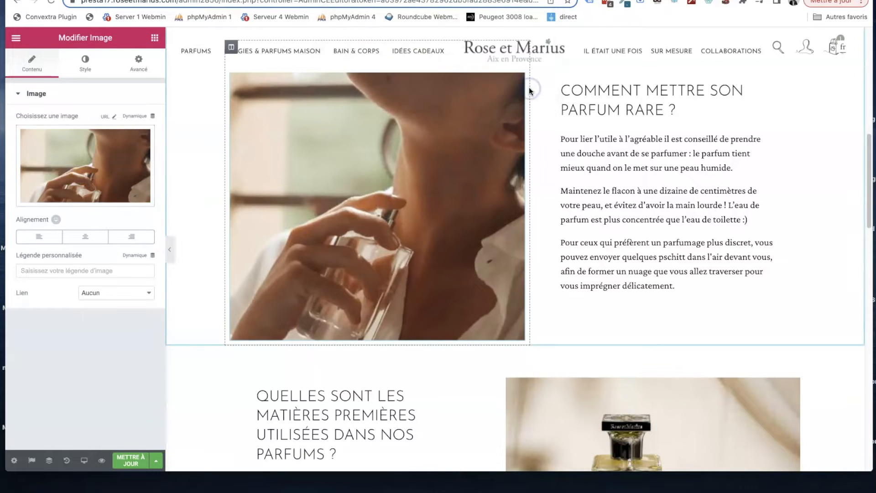
- Copy the heading "QUELLES SONT LES MATIÈRES PREMIÈRES UTILISÉES DANS NOS PARFUMS ?" and paste it as the alt text of the image beside it
scroll(489, 220, down, 6)
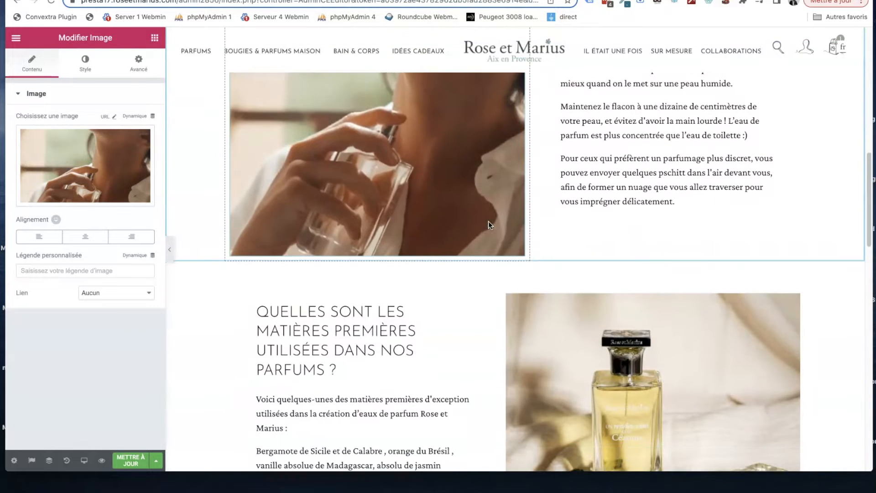
click(356, 231)
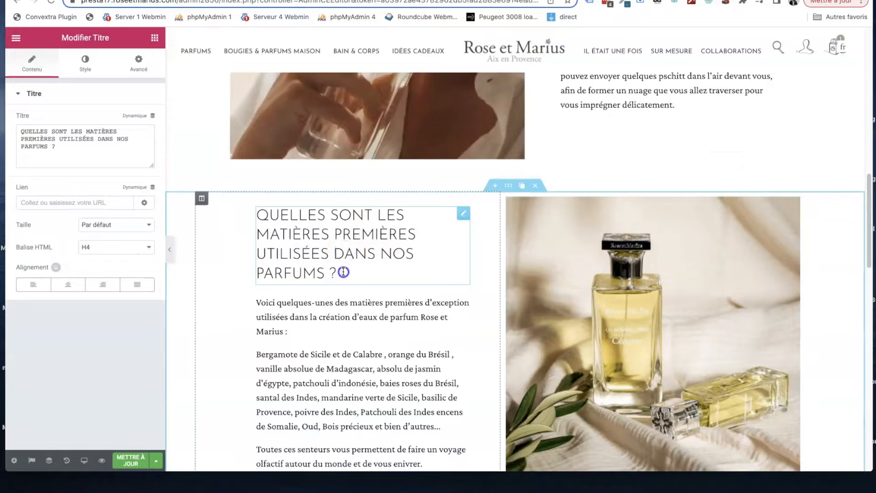
drag(342, 272, 268, 225)
key(super+c)
click(579, 276)
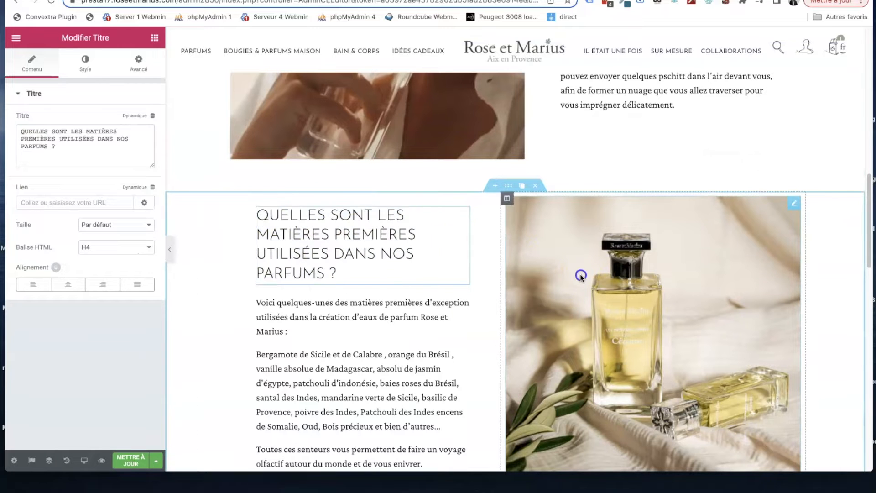
mouse_move(54, 164)
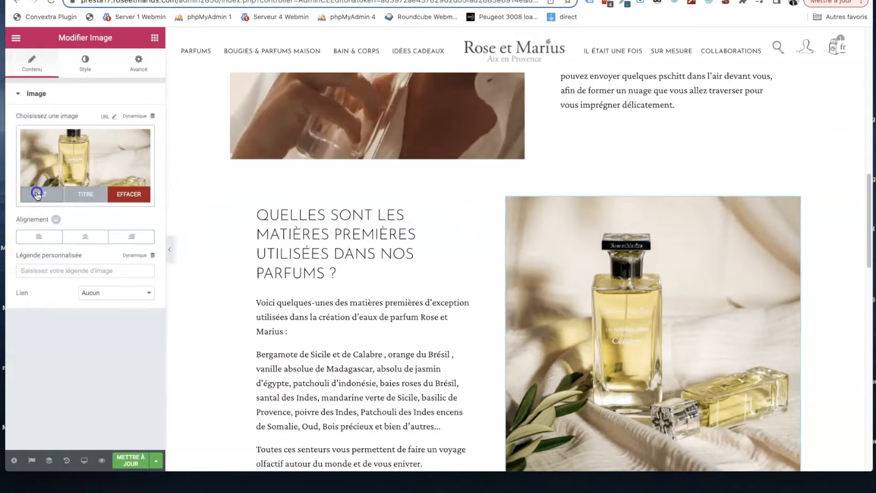
click(41, 194)
key(super+v)
click(529, 85)
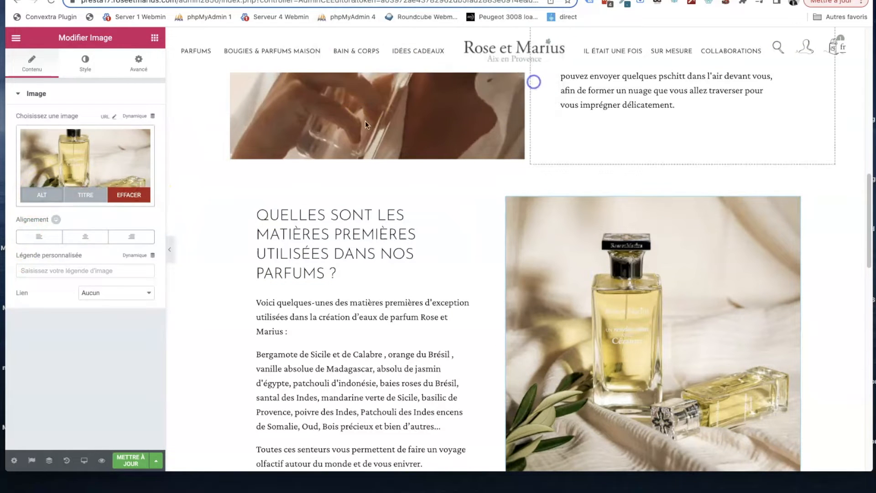
- Paste the copied raw-materials heading as the title attribute of the perfume bottle image
click(84, 194)
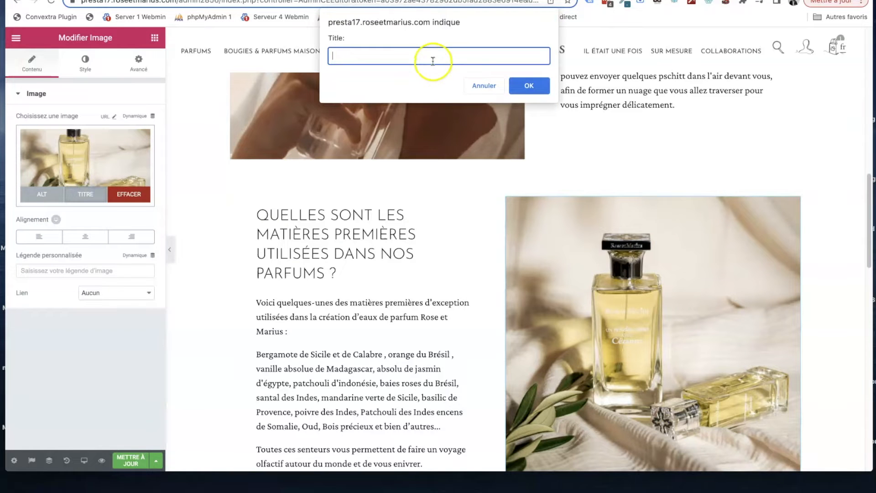
text(QUELLES SONT LES MATIÈRES PREMIÈRES UTILISÉES DANS NOS PARFUMS ?)
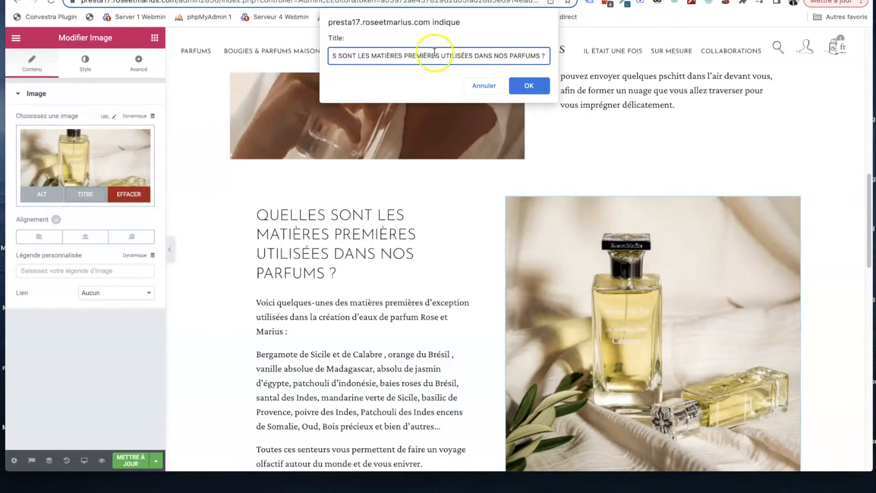
click(530, 86)
- Examine the heading "VOUS POUVEZ RÉPÉTER LA QUESTION .. ?" and the collapsible questions below it, collapsing the first one
scroll(501, 168, down, 14)
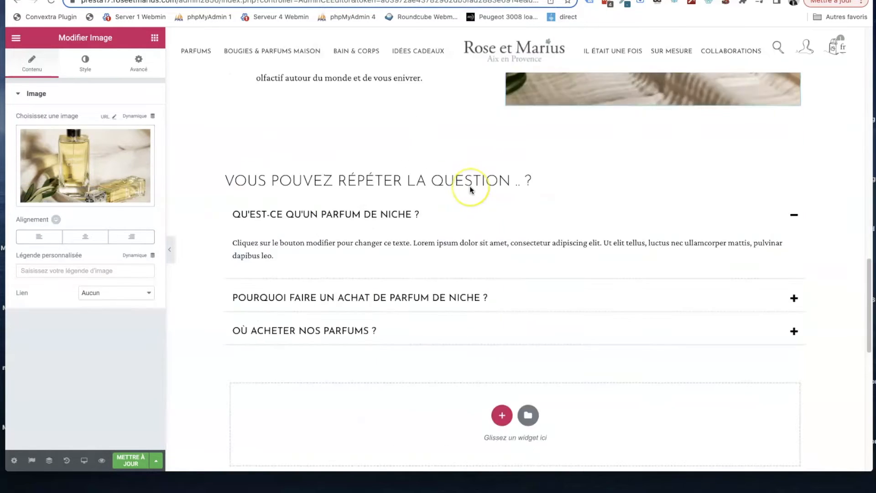
scroll(471, 188, up, 8)
scroll(470, 189, up, 2)
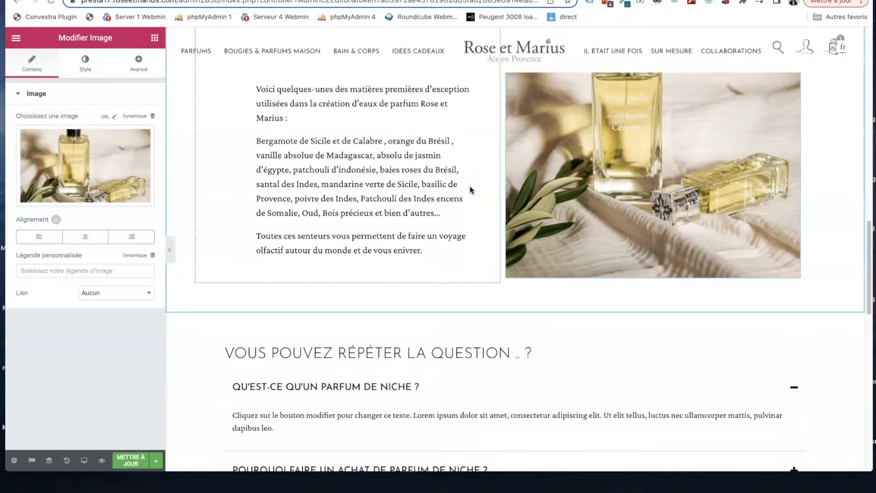
scroll(464, 180, down, 3)
click(428, 267)
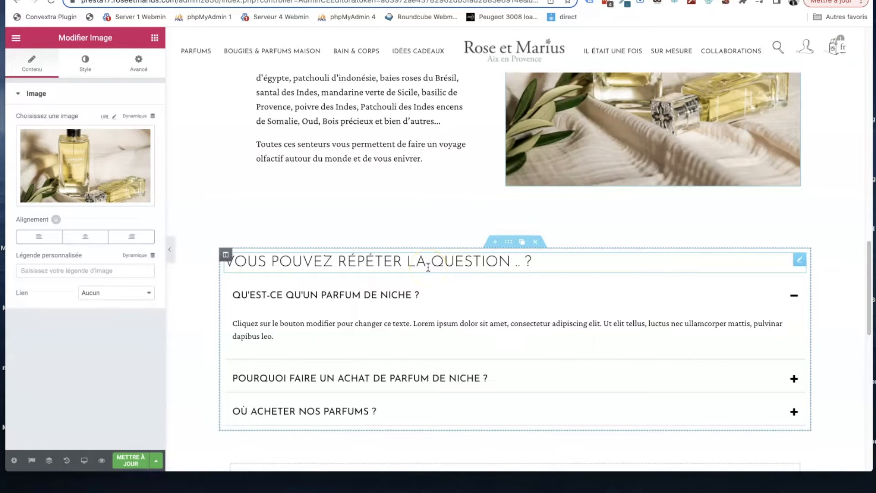
click(407, 291)
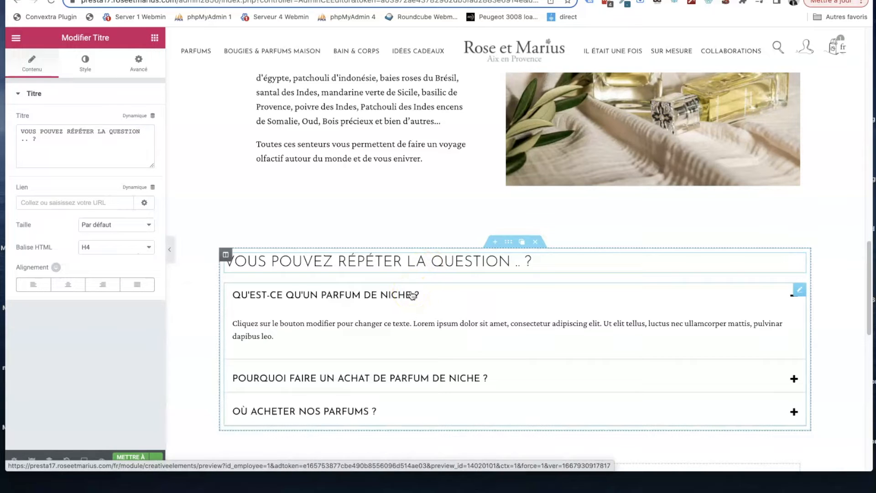
click(412, 294)
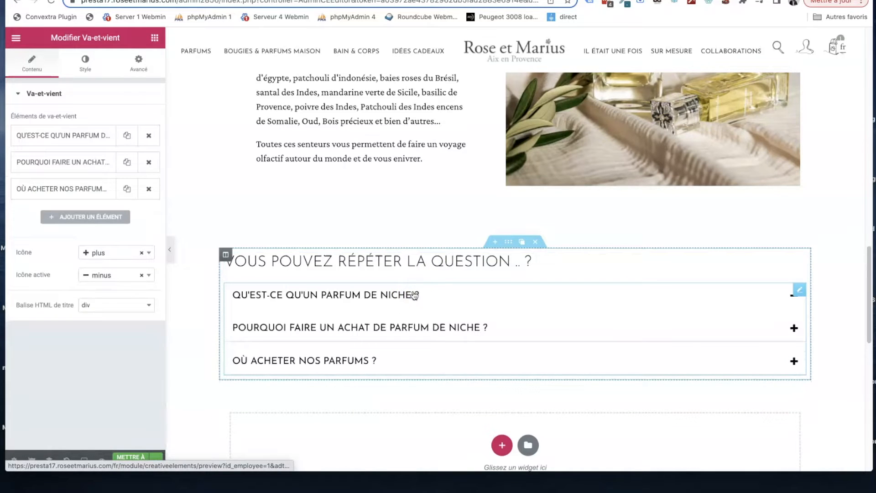
click(432, 297)
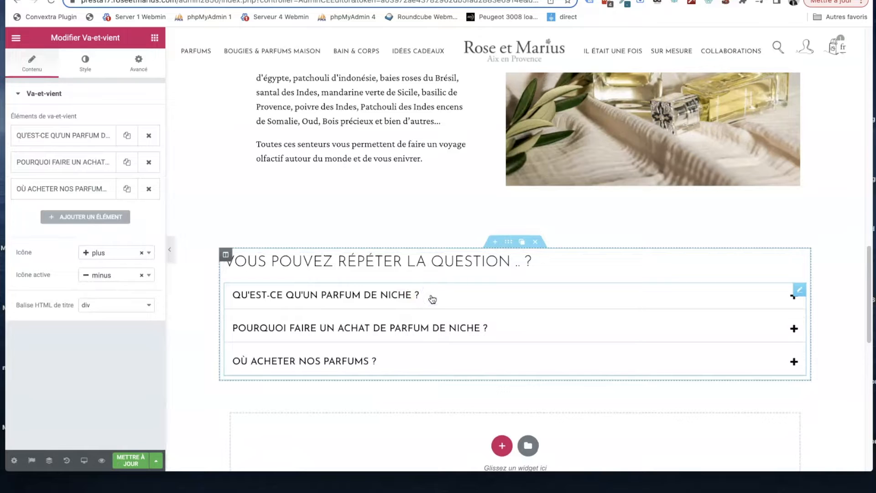
click(324, 269)
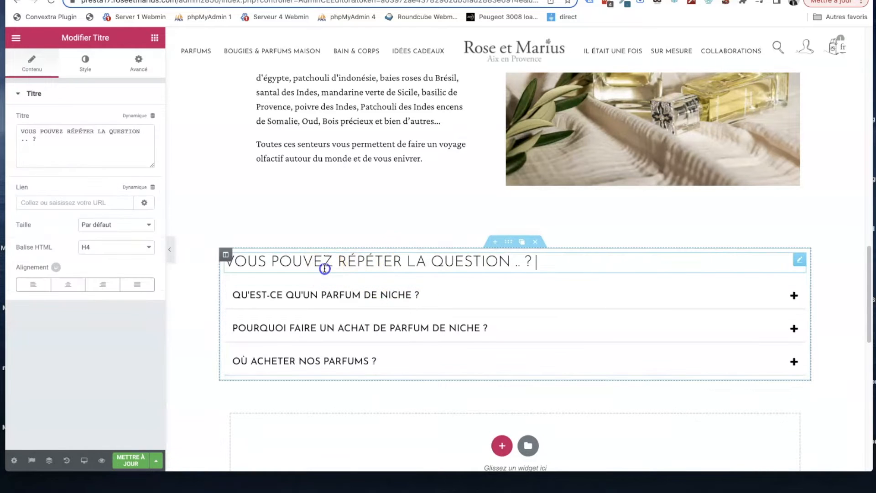
drag(54, 137, 16, 124)
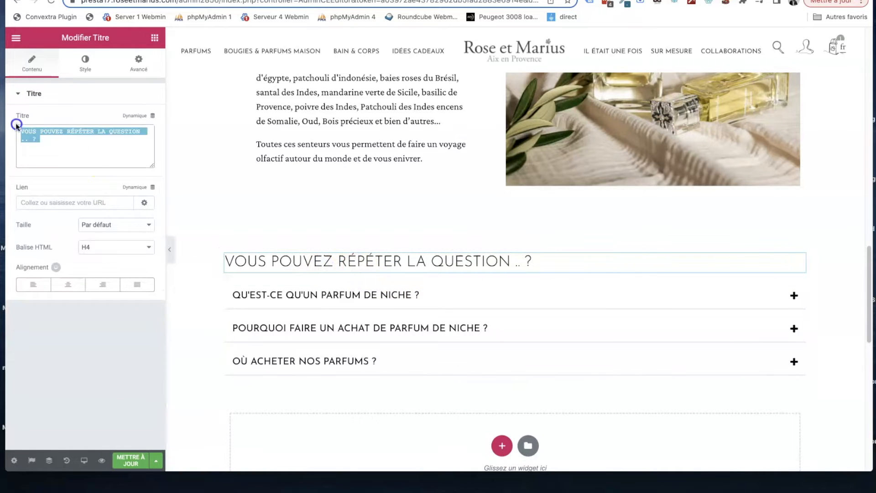
- Add an item to the collapsible questions with the title "Ma question" and the content "Ma réponse ;)"
click(452, 292)
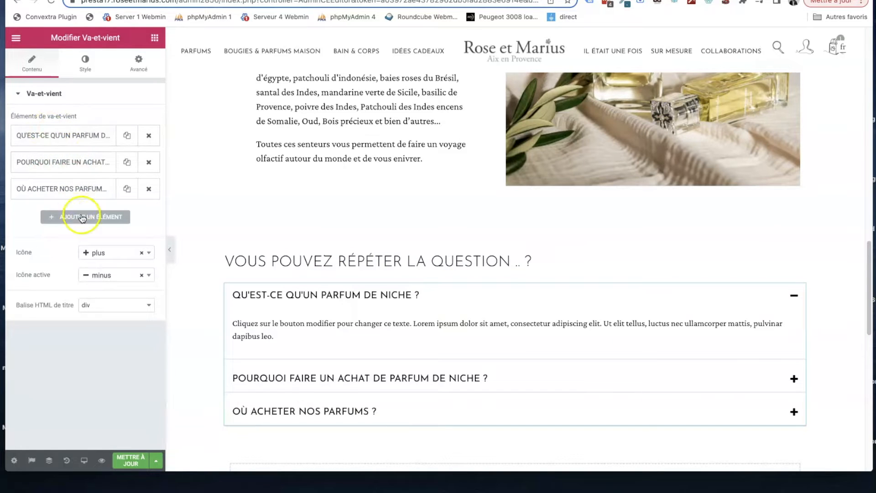
click(97, 217)
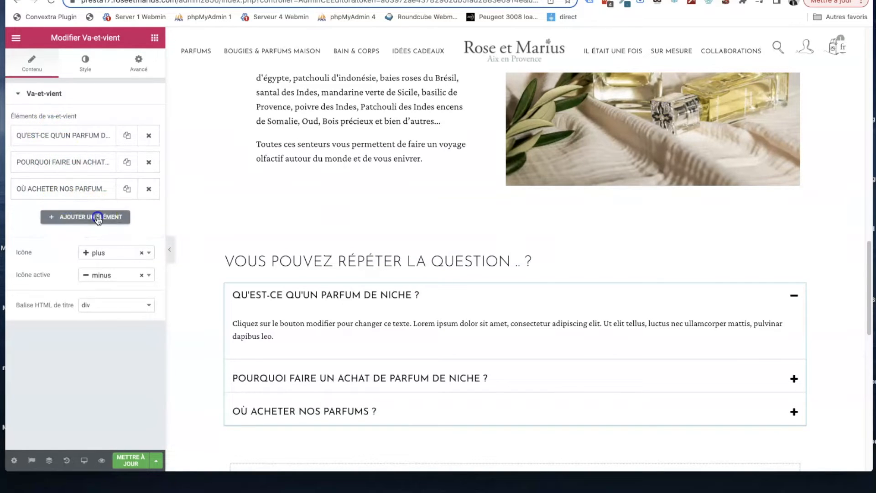
double_click(66, 253)
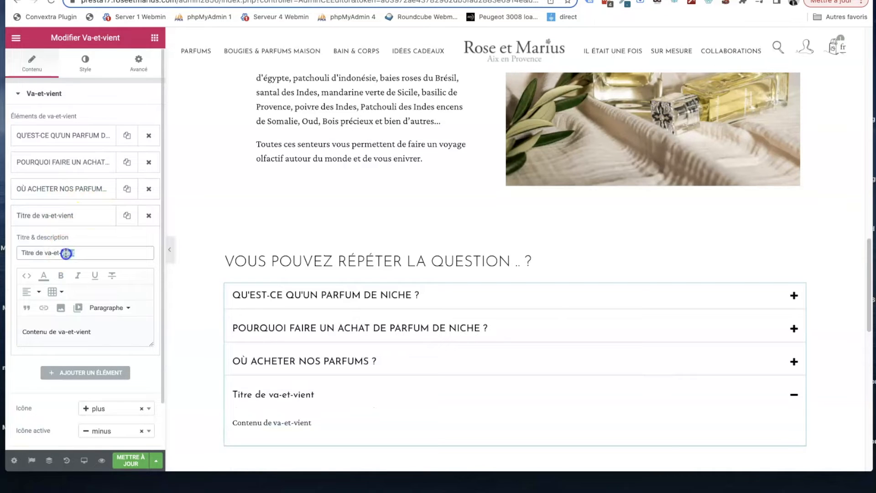
text(Ma question)
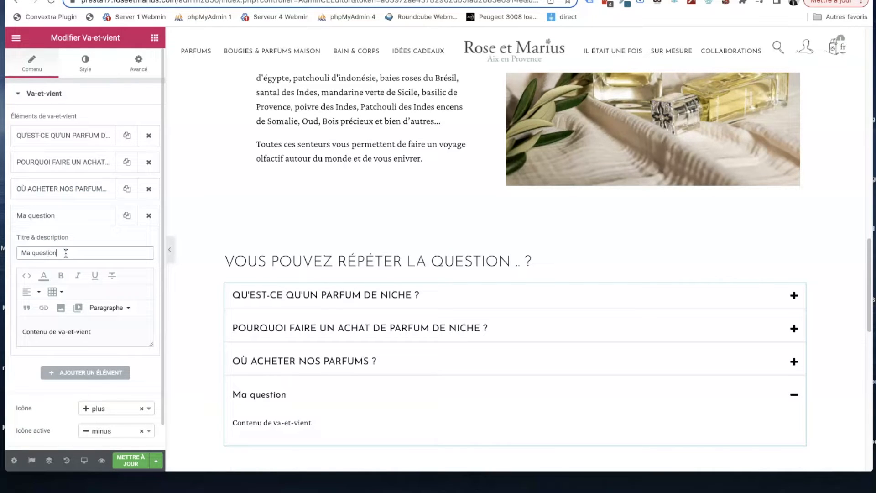
triple_click(59, 333)
text(A)
text(Ma réponse ;))
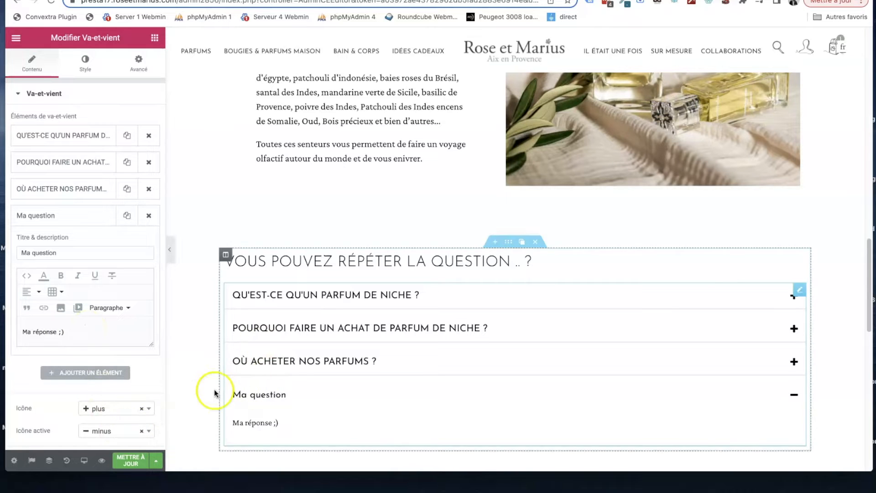
- Duplicate the whole "QUELLES SONT LES MATIÈRES PREMIÈRES UTILISÉES DANS NOS PARFUMS ?" section
scroll(307, 362, down, 2)
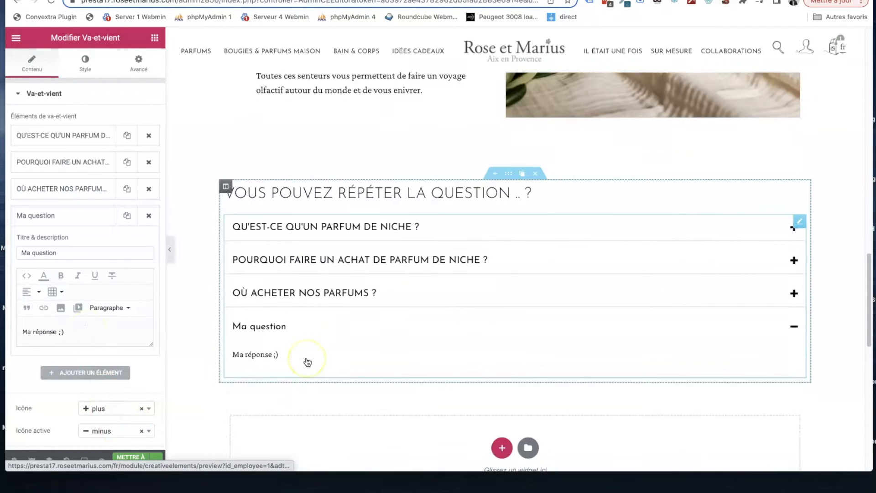
scroll(307, 362, up, 3)
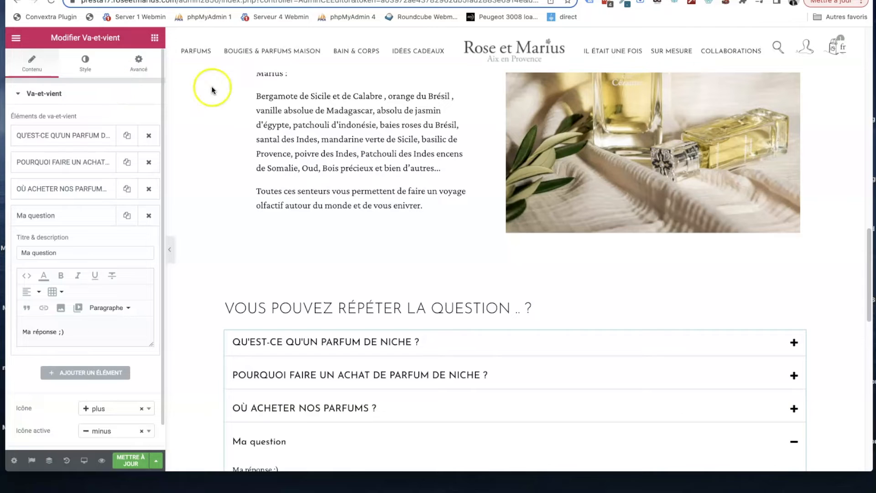
scroll(211, 88, up, 5)
scroll(277, 104, up, 1)
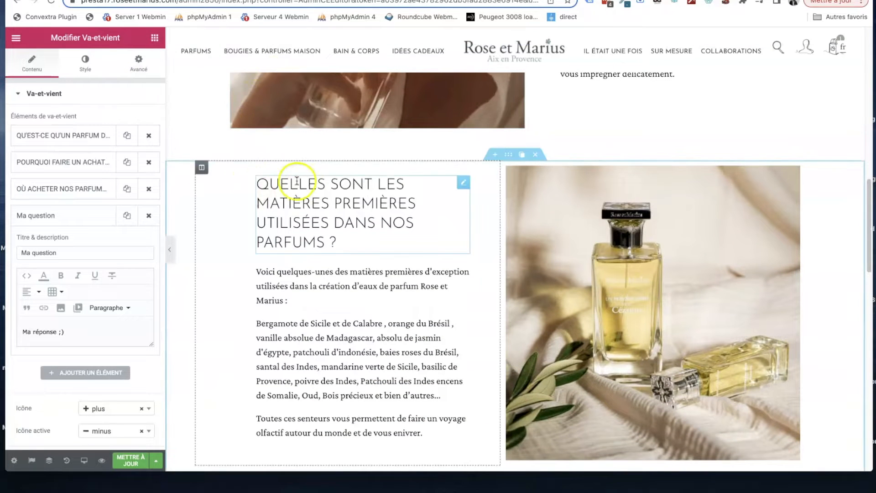
click(182, 182)
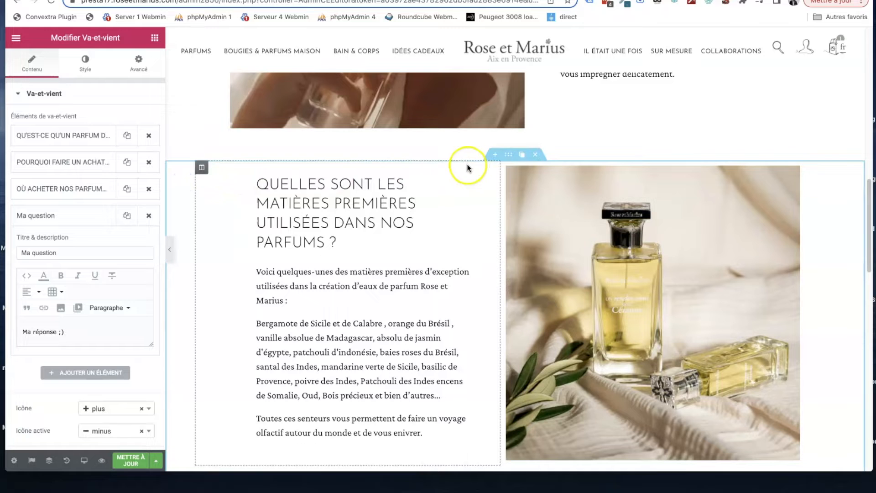
click(520, 157)
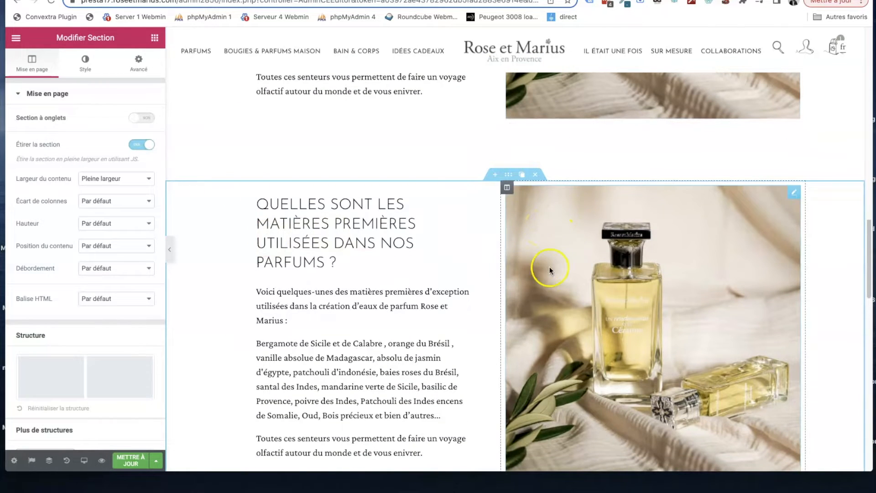
- Try placing the perfume image above and below the heading in the duplicated section's text column, and return it to its own column
scroll(549, 268, up, 3)
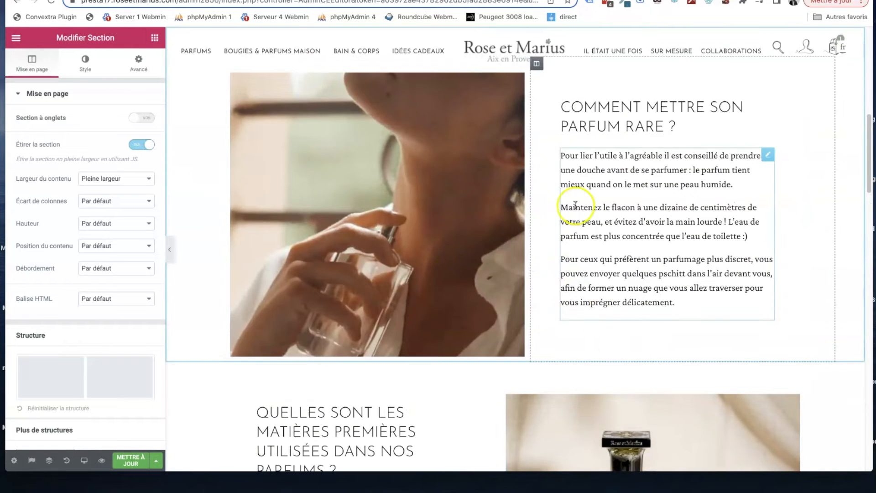
scroll(569, 206, down, 5)
scroll(572, 204, down, 5)
drag(561, 243, 348, 219)
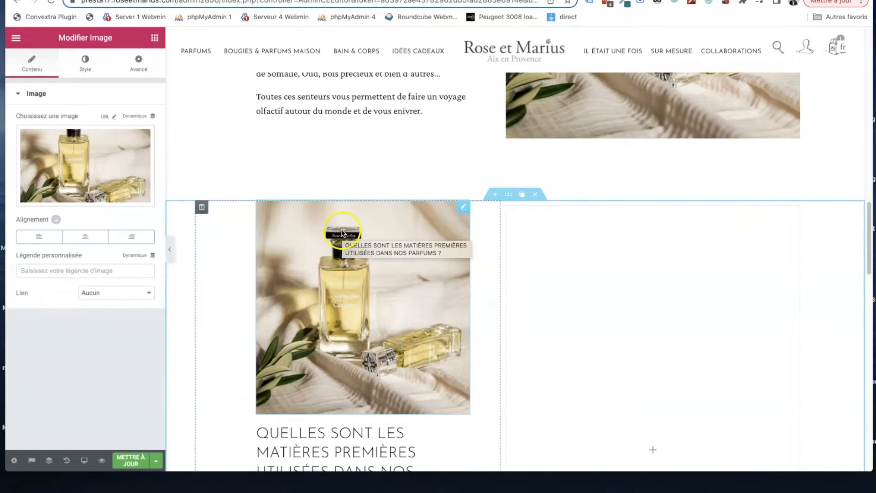
drag(357, 318, 244, 276)
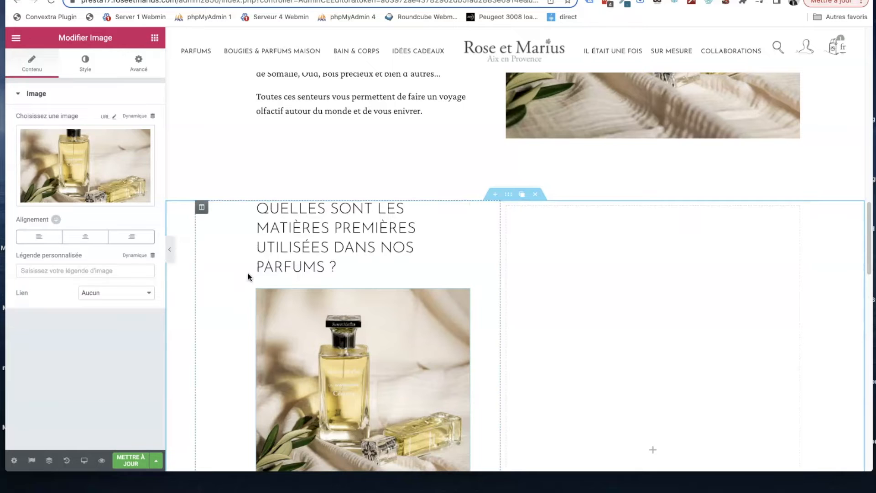
key(ctrl+z)
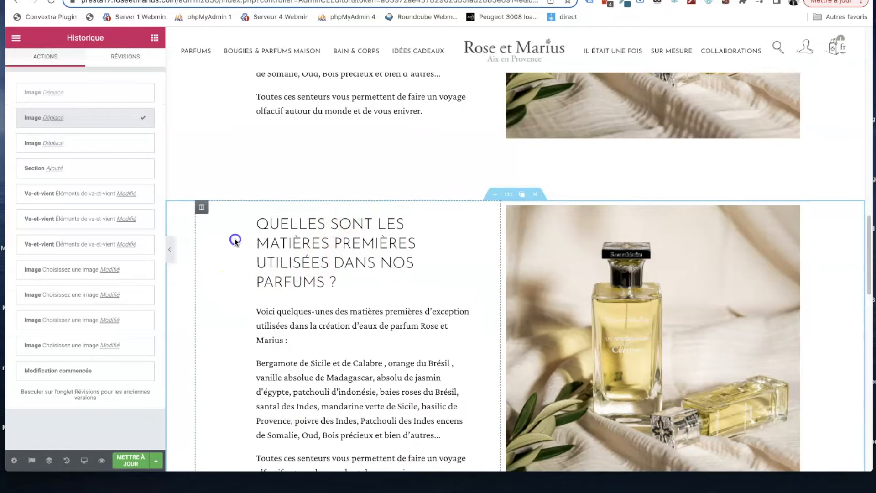
- Swap the two columns of the duplicated section so that the image comes before the text
mouse_move(201, 208)
drag(202, 208, 618, 227)
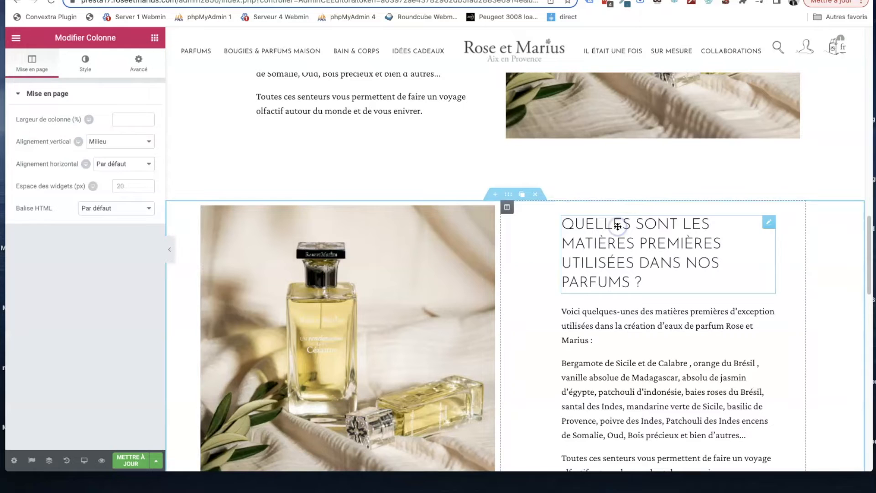
scroll(475, 218, down, 3)
scroll(474, 219, up, 3)
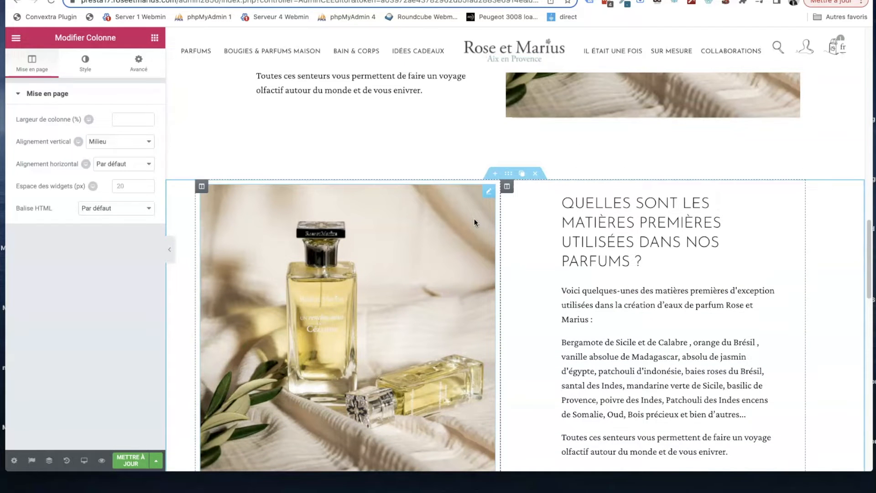
scroll(466, 147, up, 10)
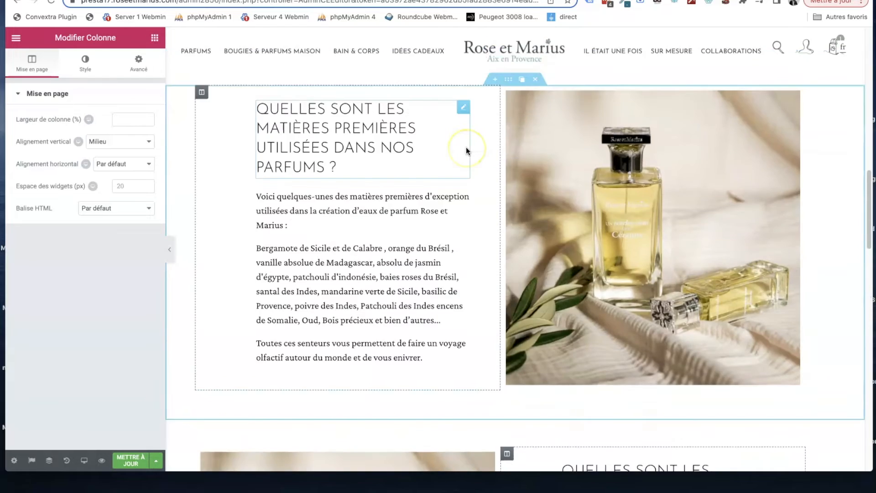
scroll(466, 147, down, 7)
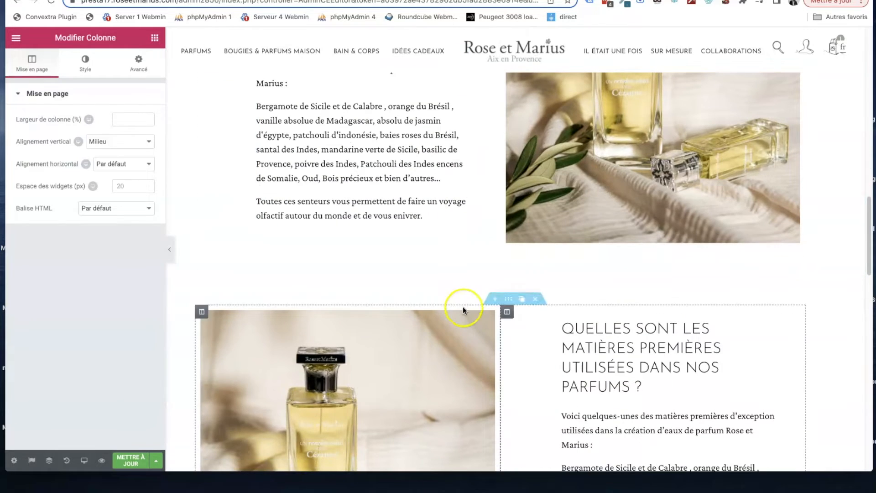
scroll(471, 276, up, 1)
- Leave the page editor for the back office, discarding the unsaved changes, and open the list of place-anywhere contents
click(155, 38)
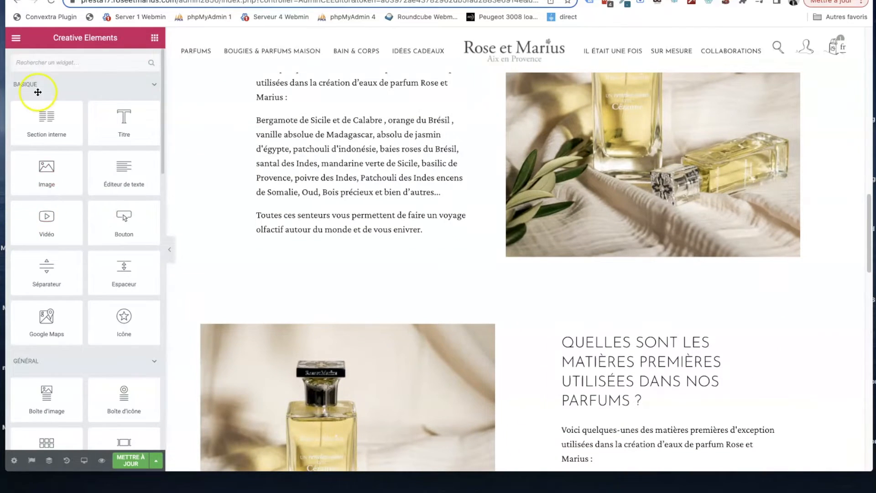
click(17, 40)
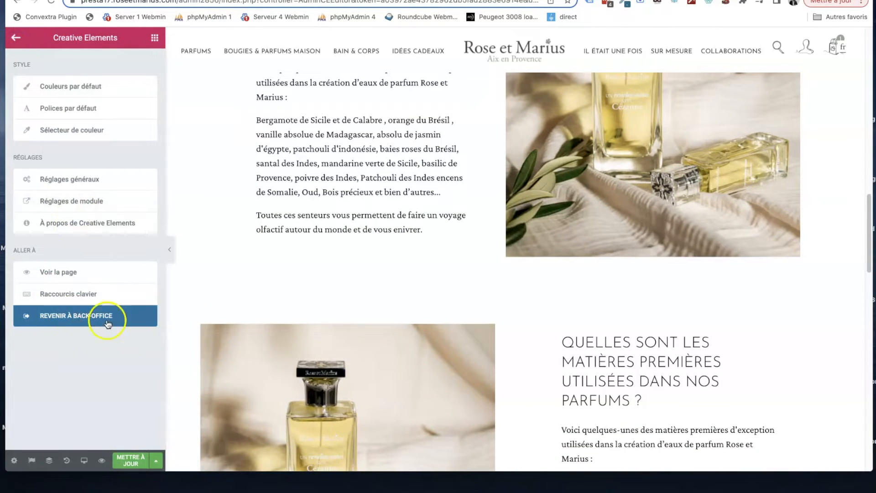
click(78, 320)
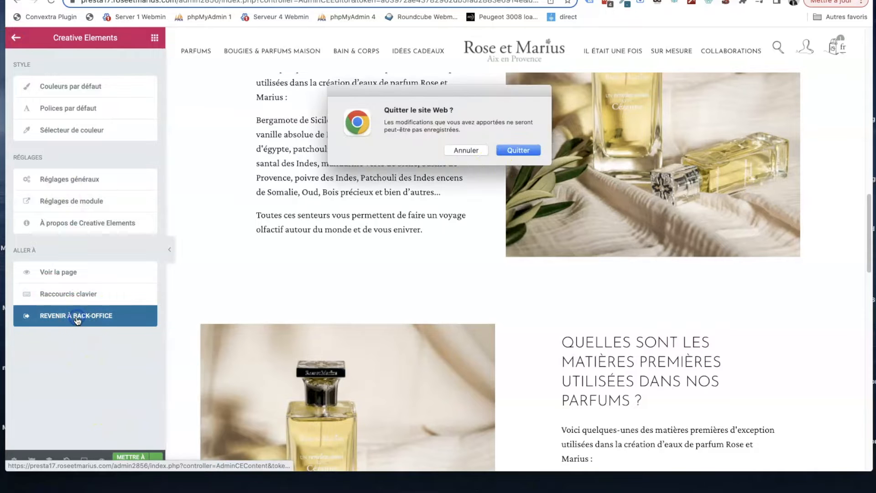
click(519, 149)
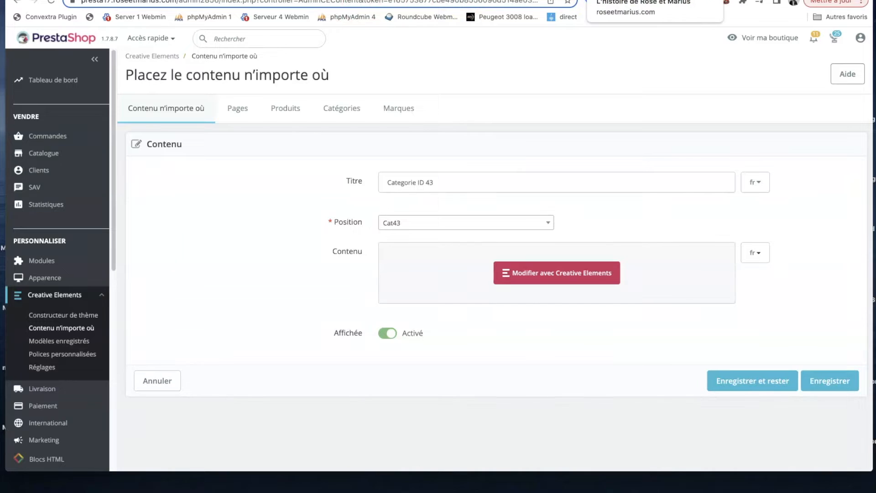
click(45, 328)
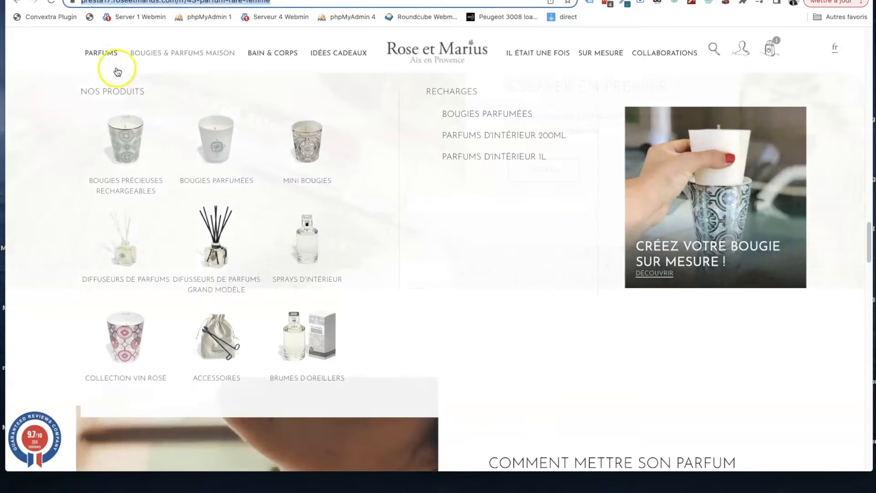
- Open the Parfums 30ml category page on the storefront and examine its products and the text below them
mouse_move(110, 57)
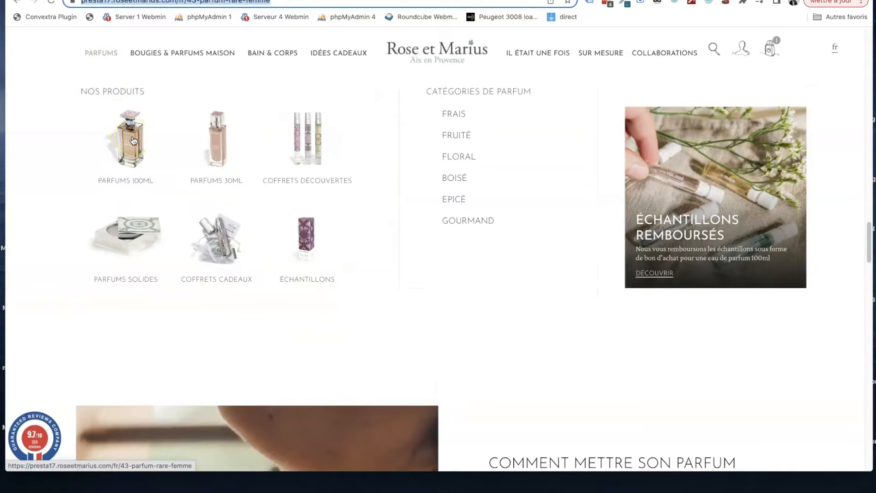
click(207, 139)
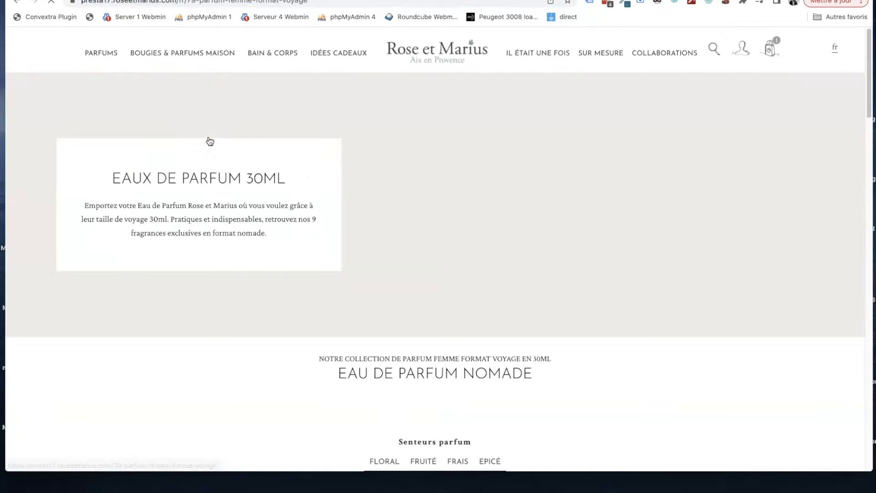
scroll(297, 164, down, 3)
scroll(298, 166, down, 20)
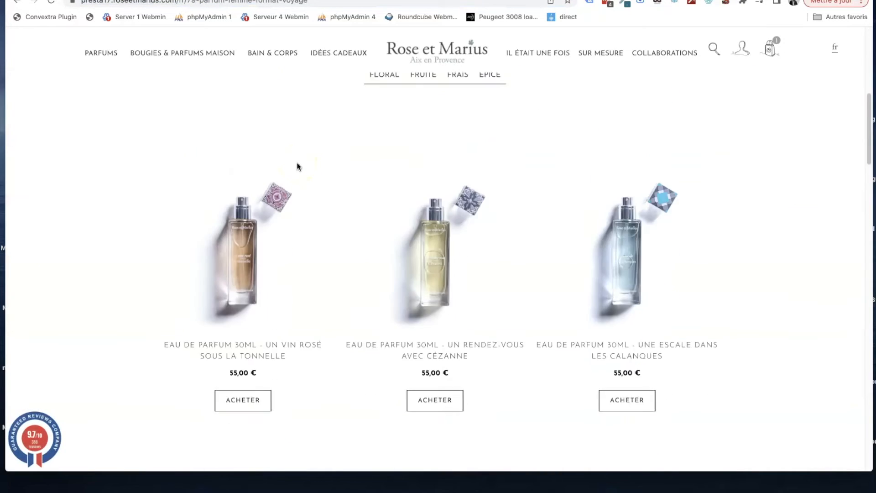
scroll(306, 169, up, 20)
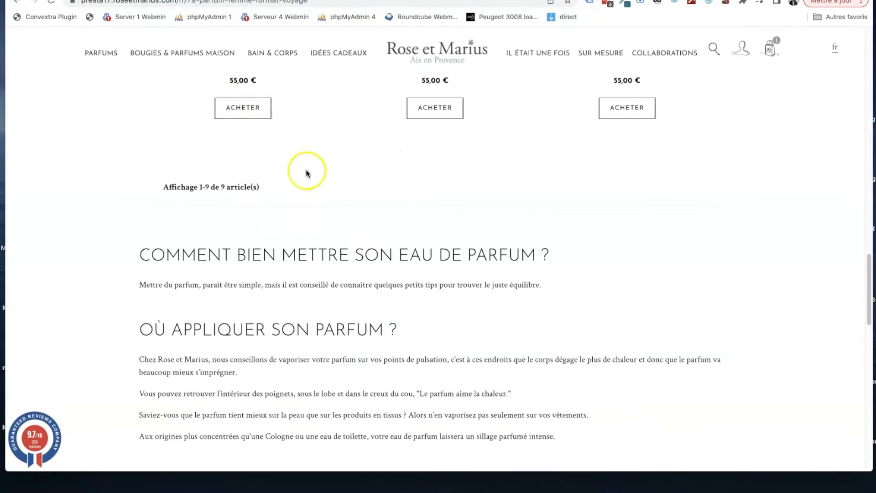
scroll(358, 181, up, 3)
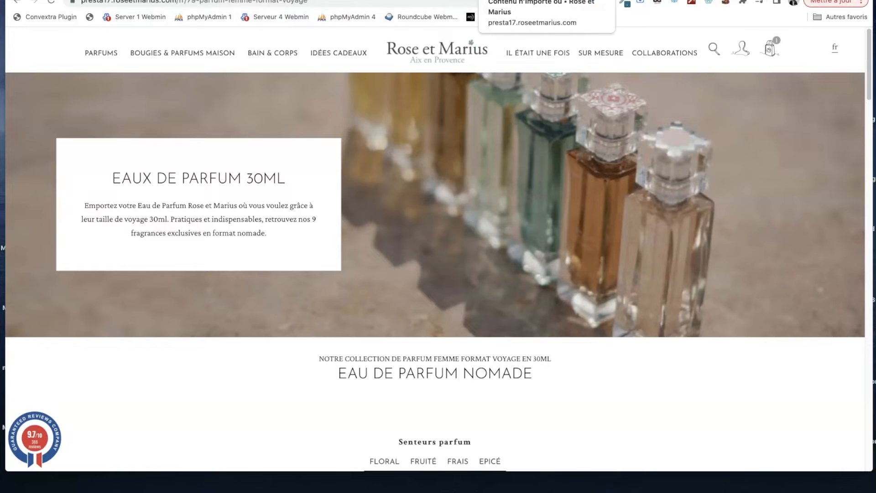
- Start a new place-anywhere content in the back office titled "Cat79", checking the category ID in the 30 ml perfume page's URL
click(547, 1)
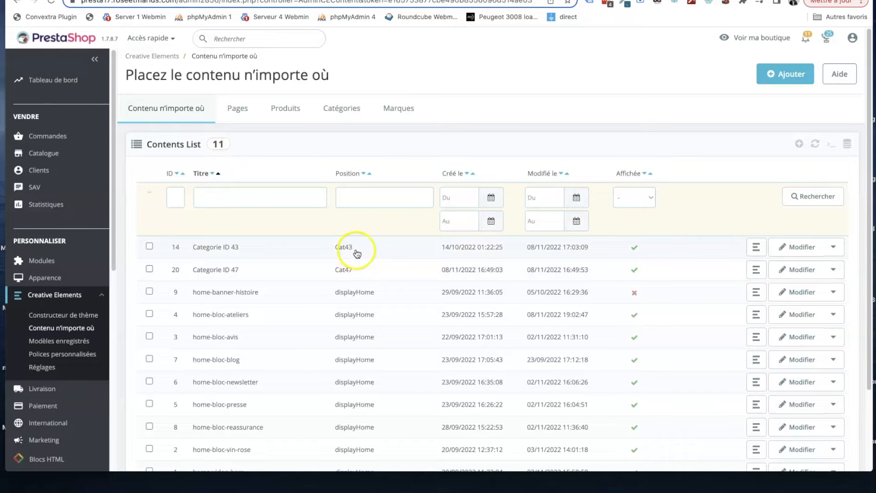
click(794, 74)
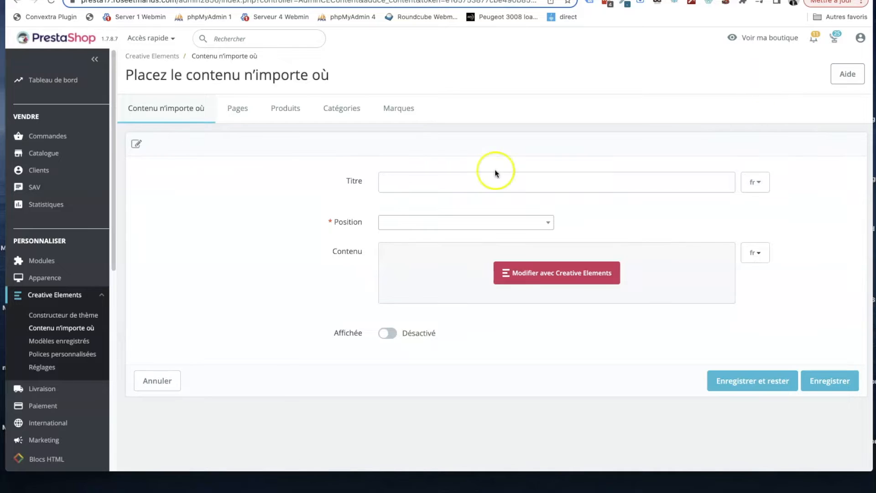
click(462, 183)
text(Cat)
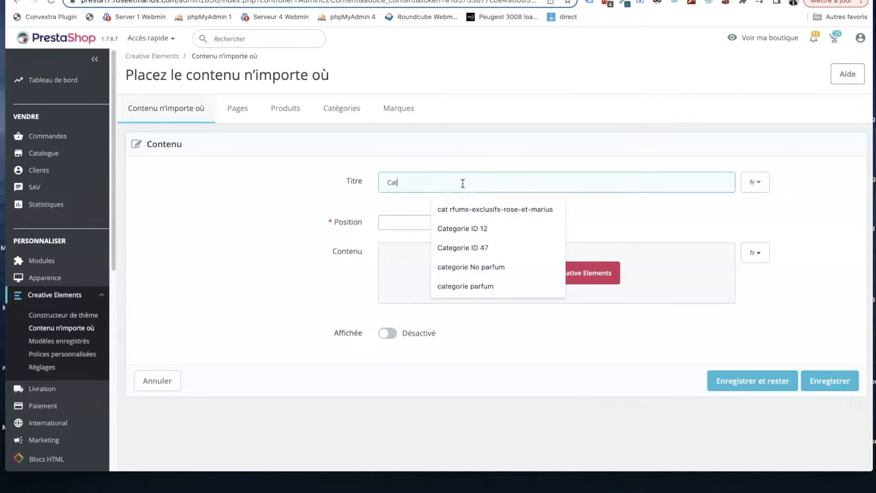
text(49)
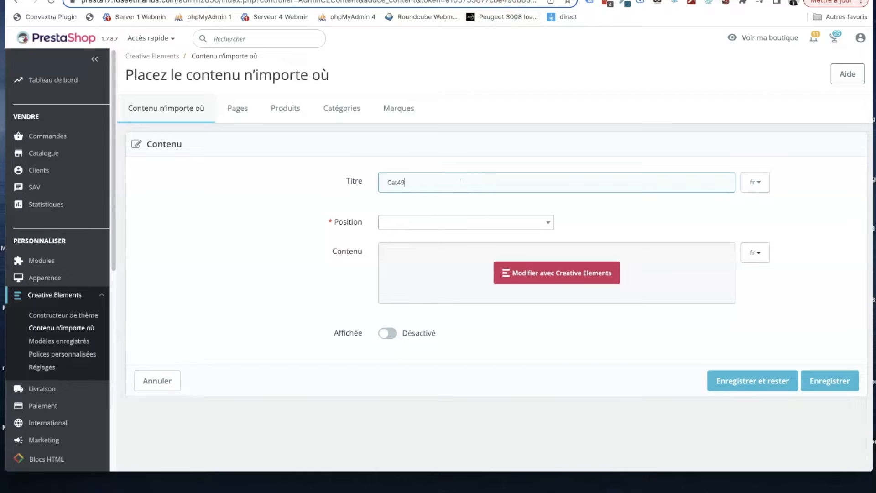
key(ctrl+Tab)
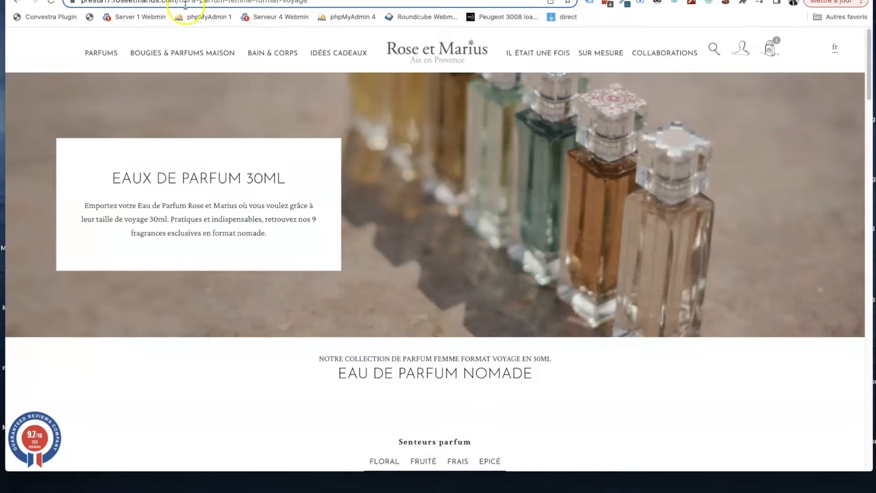
key(ctrl+shift+Tab)
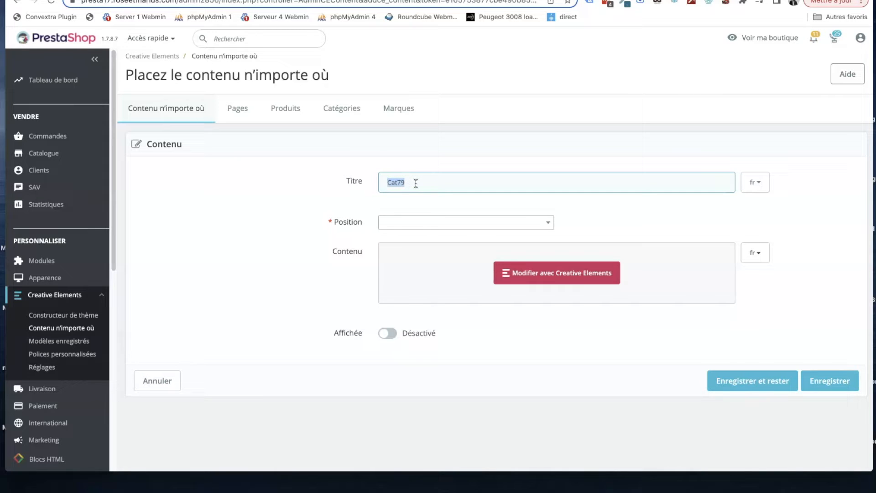
- Replace the new content's title with "Categorie ID 79"
text(Cat)
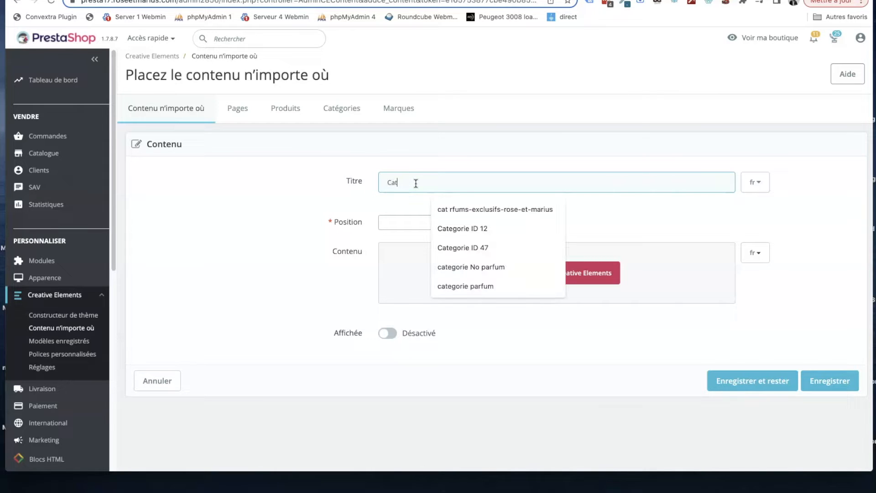
text(egorie)
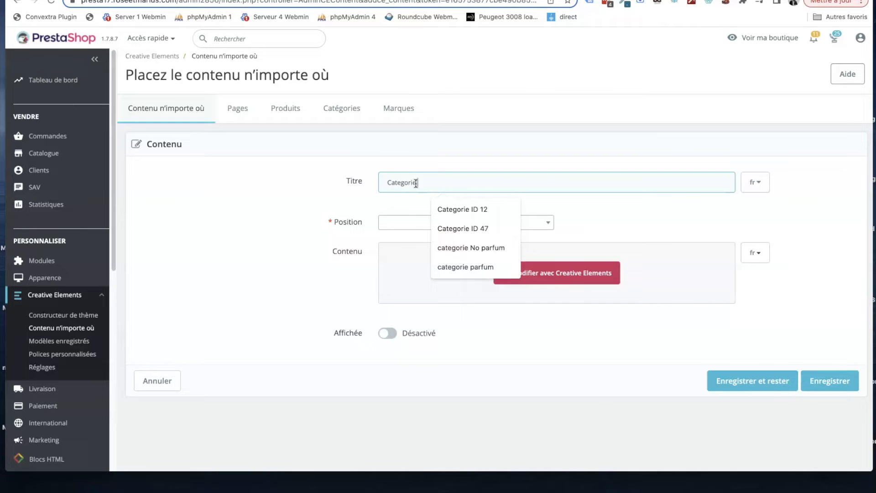
text( ID )
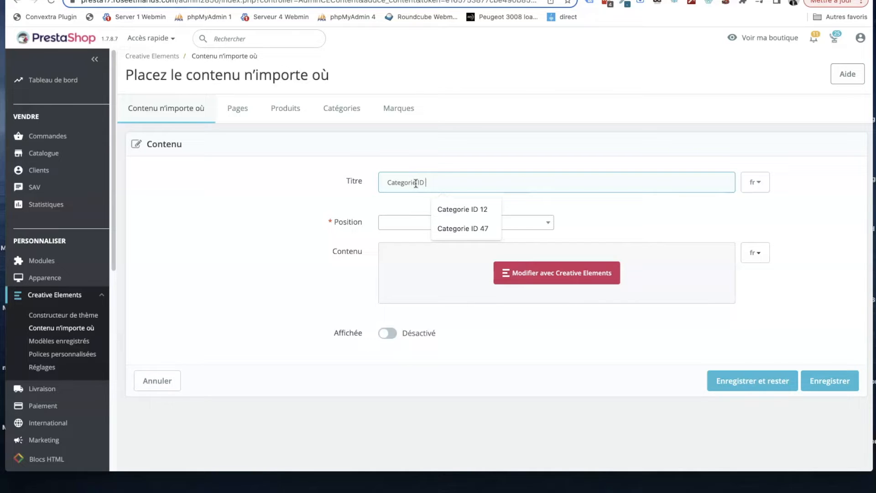
text(79)
- Assign the content to the custom position Cat79, enable its display, and save it while staying on the form
click(401, 223)
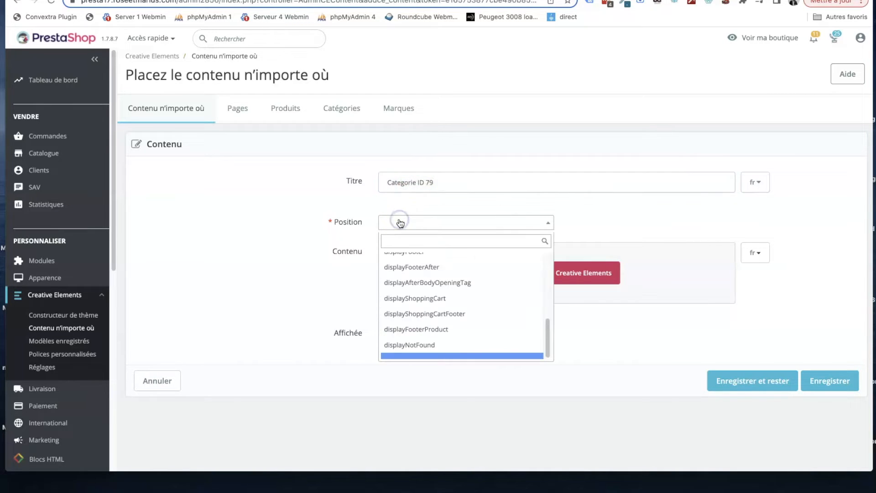
text(Cat79)
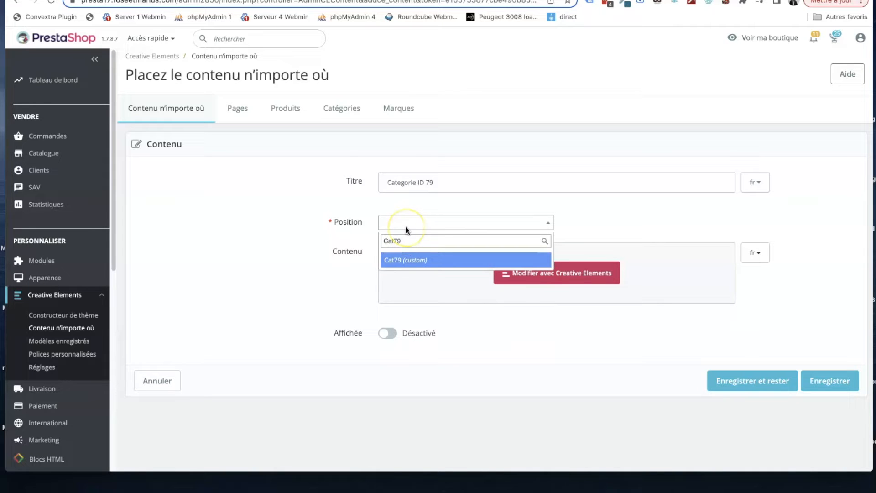
key(Return)
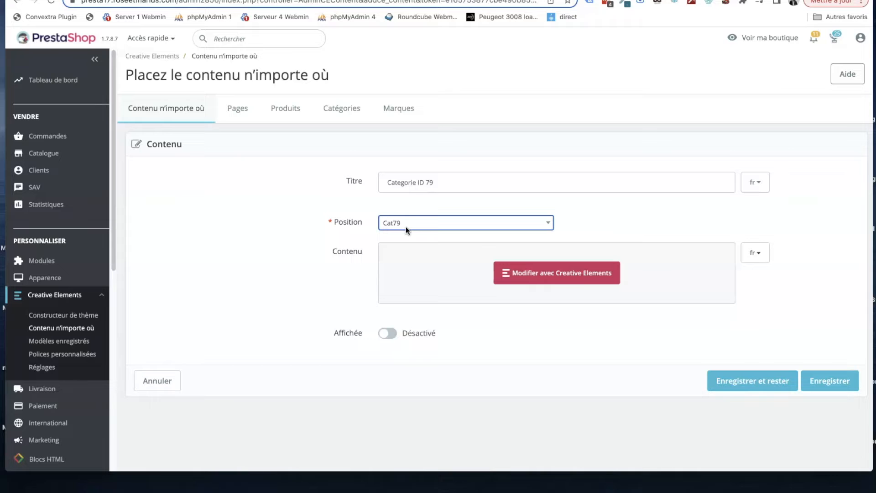
click(393, 334)
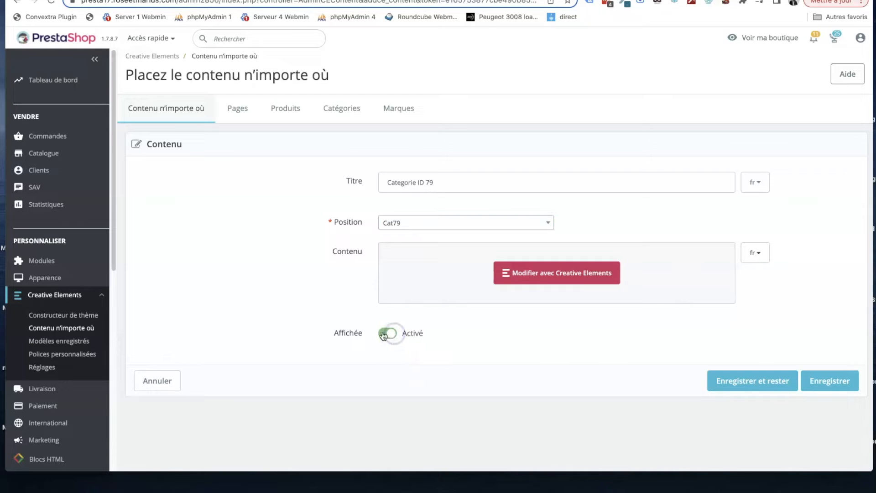
click(775, 391)
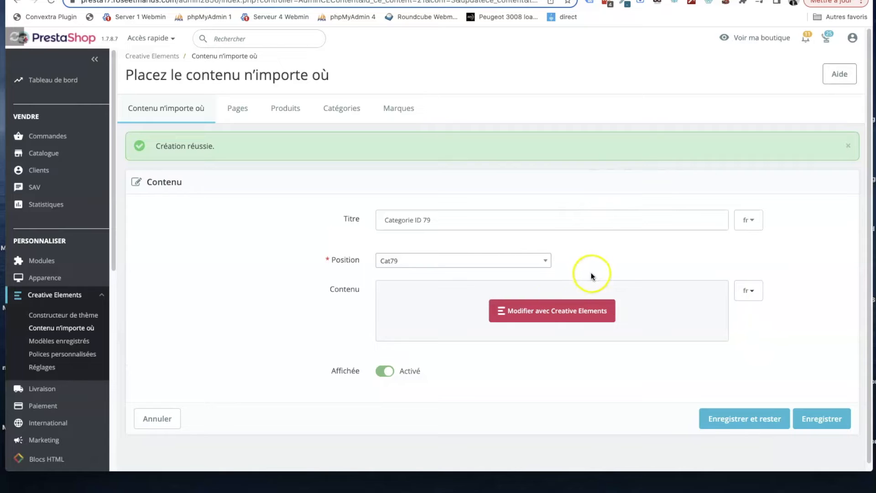
- Open the new content in the Creative Elements editor and browse the template library's pages, blocks and saved models
click(561, 311)
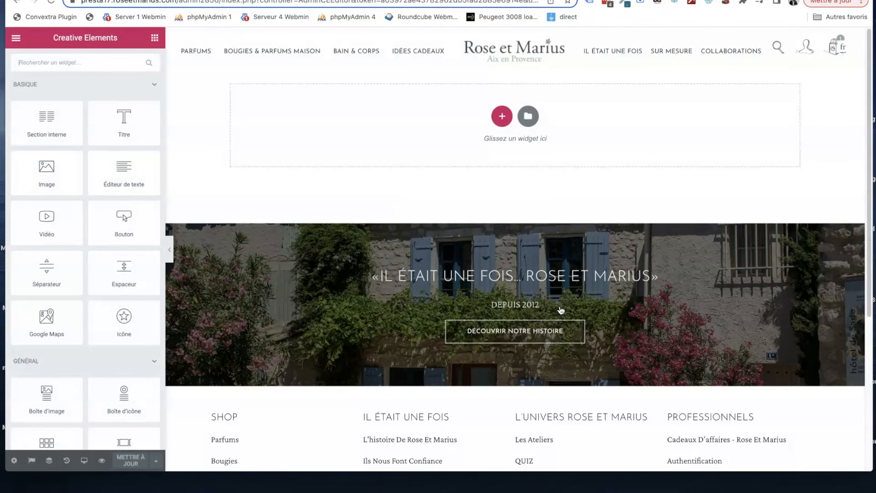
click(529, 118)
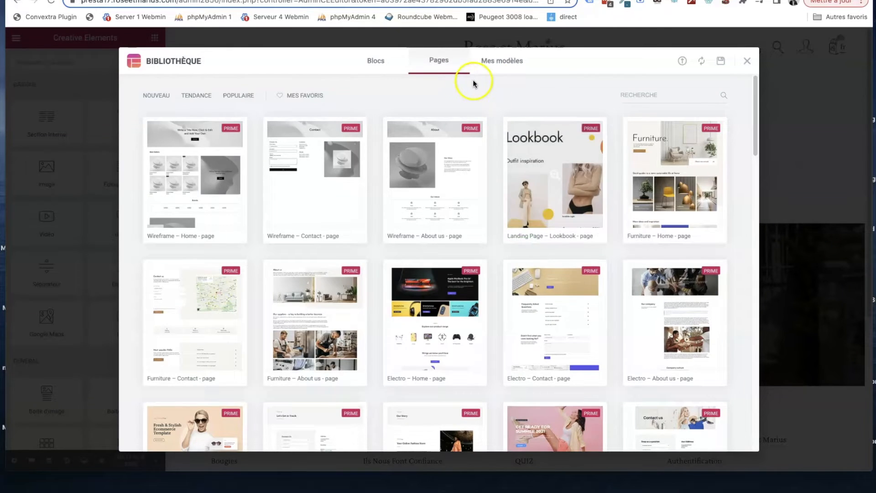
click(503, 64)
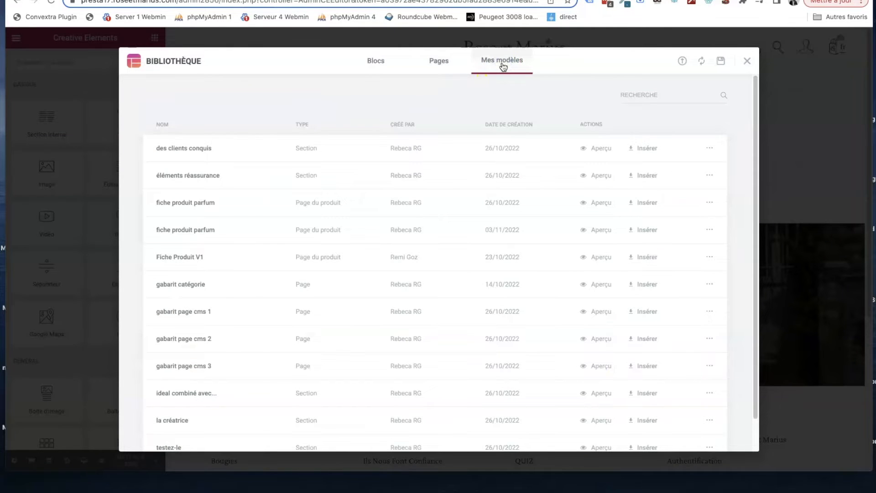
click(439, 62)
click(384, 63)
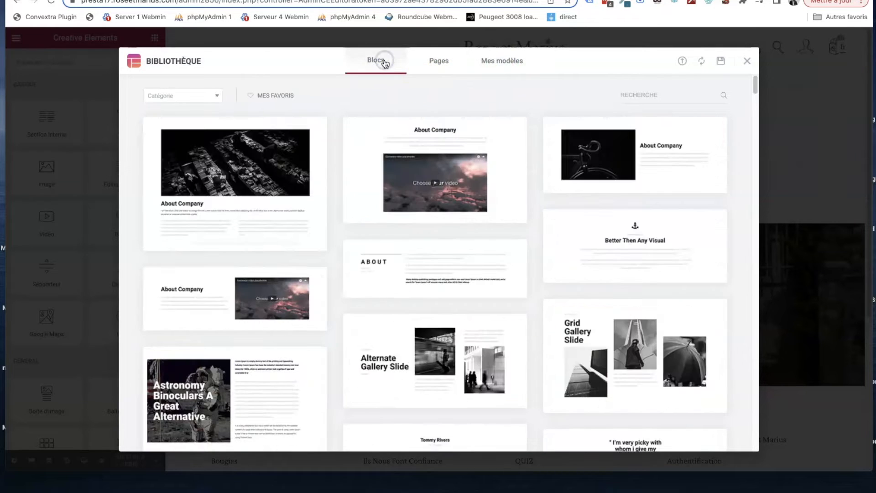
click(496, 65)
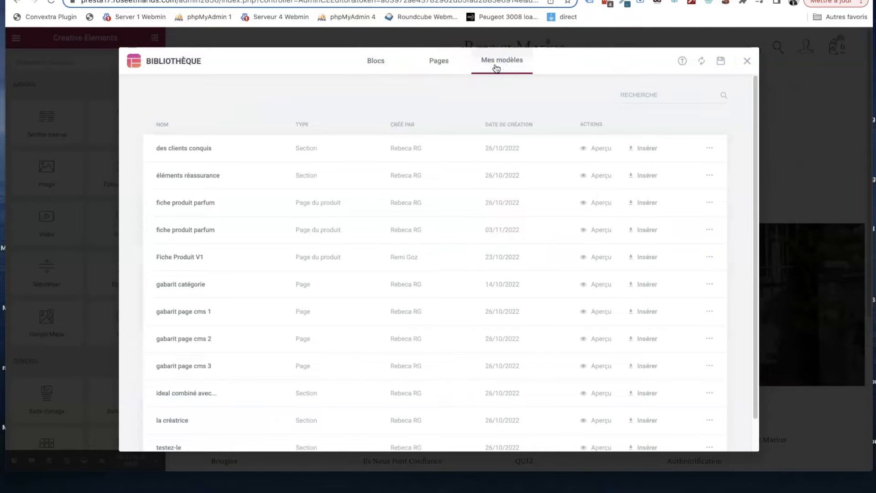
- Search the saved models for "cat" and preview the "gabarit catégorie" page template
click(647, 95)
text(cate)
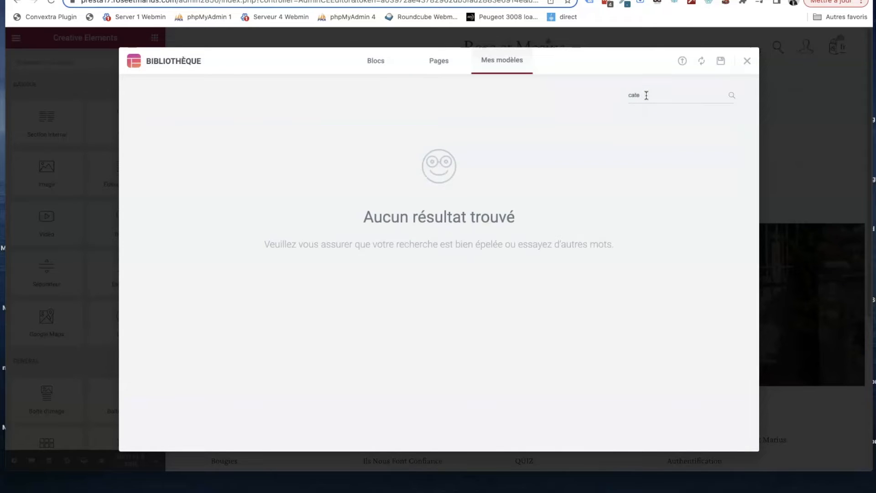
key(BackSpace)
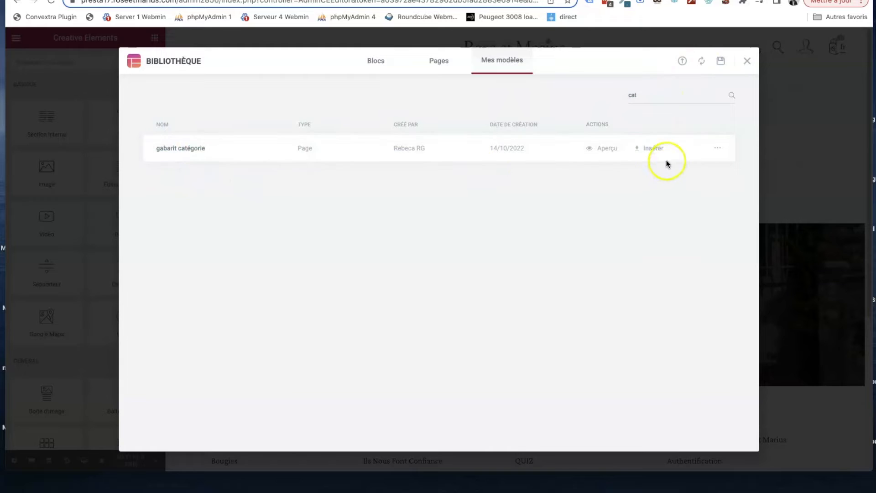
click(604, 151)
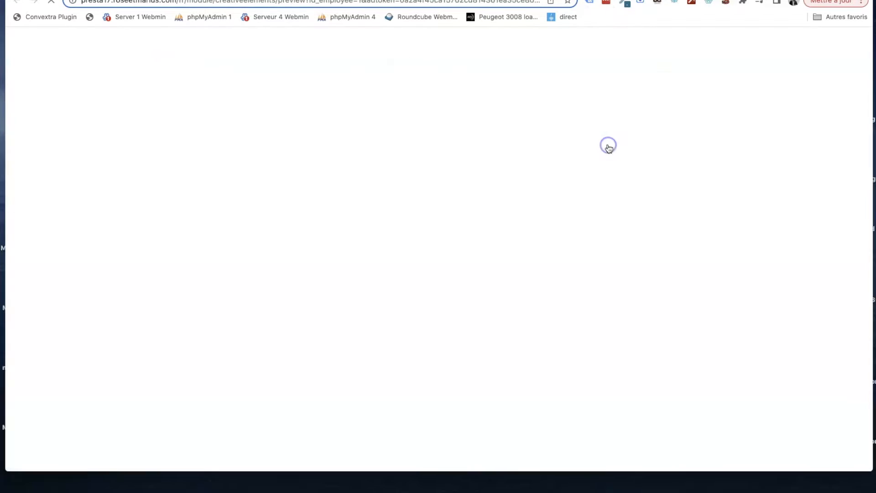
scroll(585, 156, down, 15)
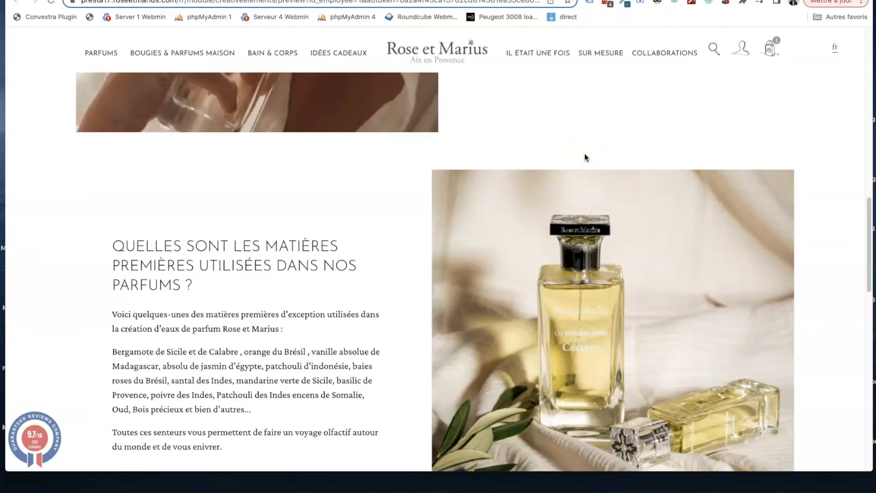
- Return from the preview to the editor's template library and insert the "gabarit catégorie" template into the content
scroll(585, 158, up, 15)
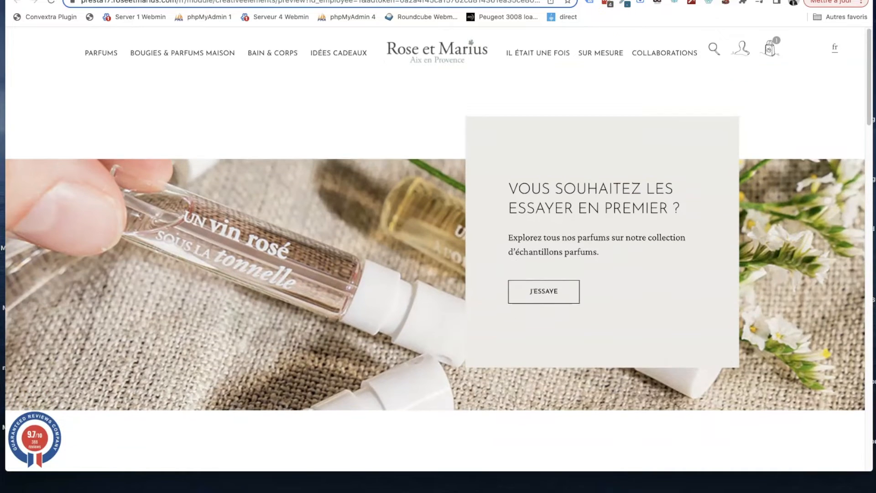
click(622, 0)
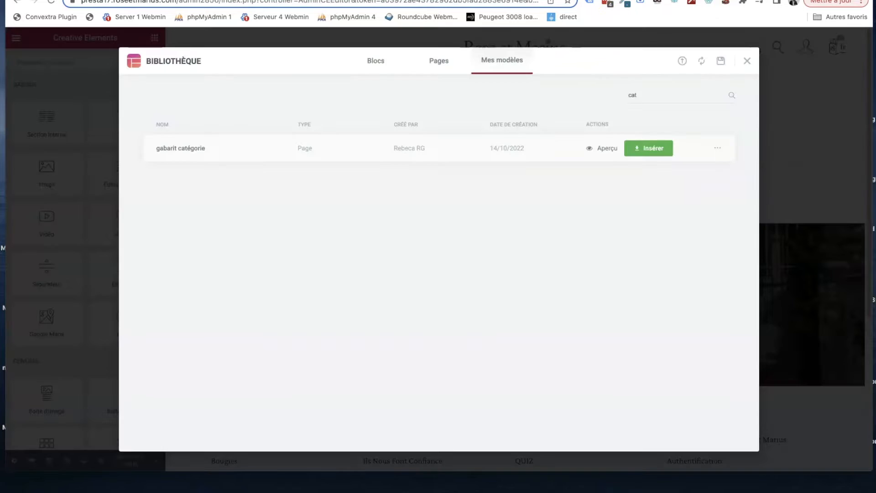
click(651, 150)
click(489, 294)
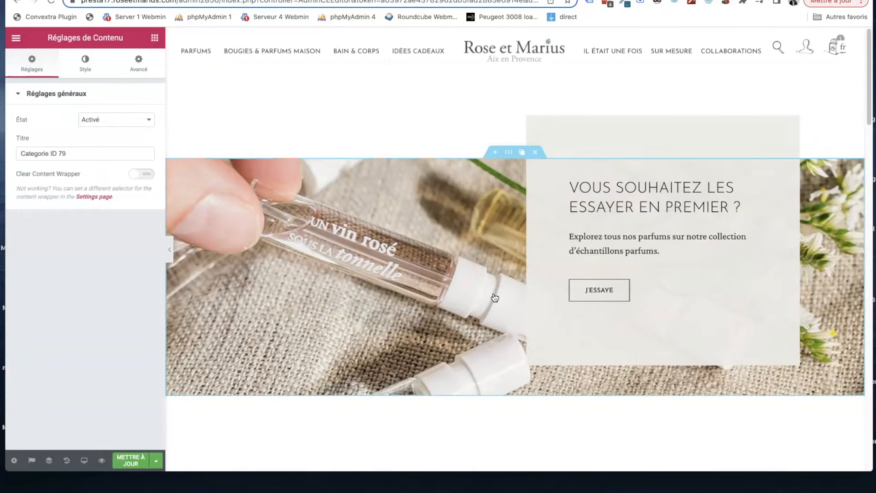
scroll(516, 250, down, 2)
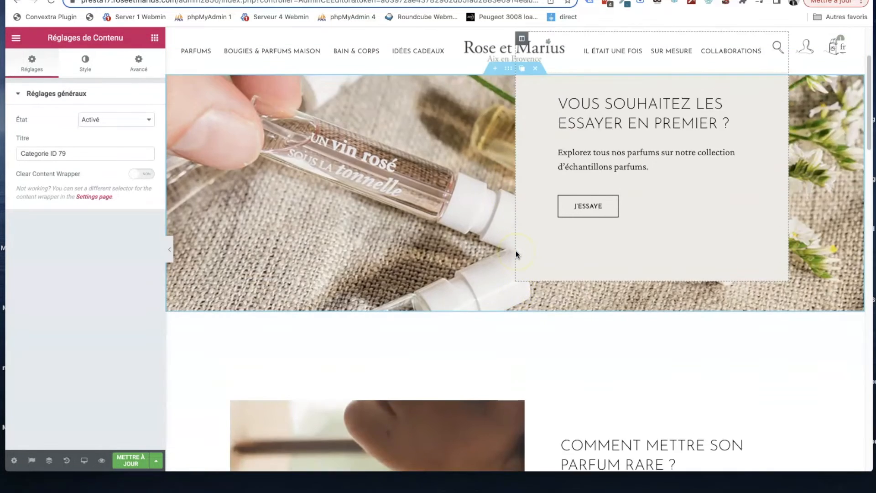
scroll(516, 251, up, 2)
- Replace the banner heading with "EAUX DE PARFUM 30ML", copied from the storefront category page, and update the content
click(600, 204)
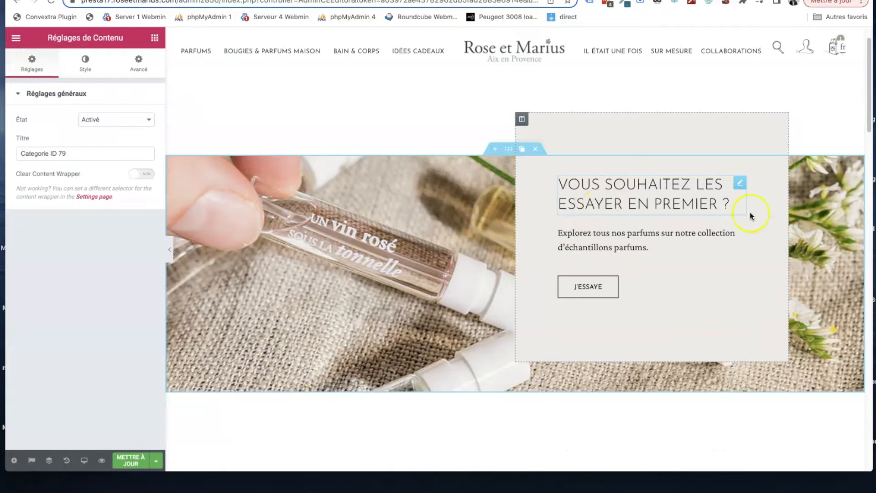
click(739, 183)
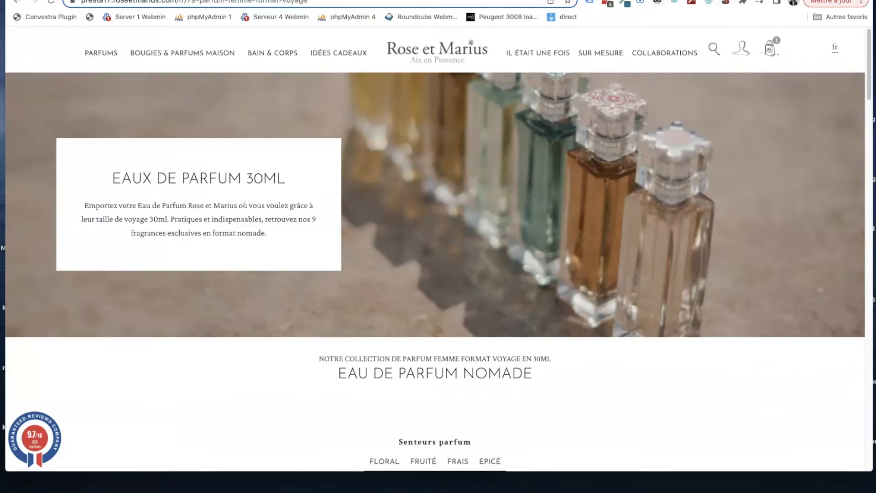
drag(289, 180, 115, 172)
key(super+c)
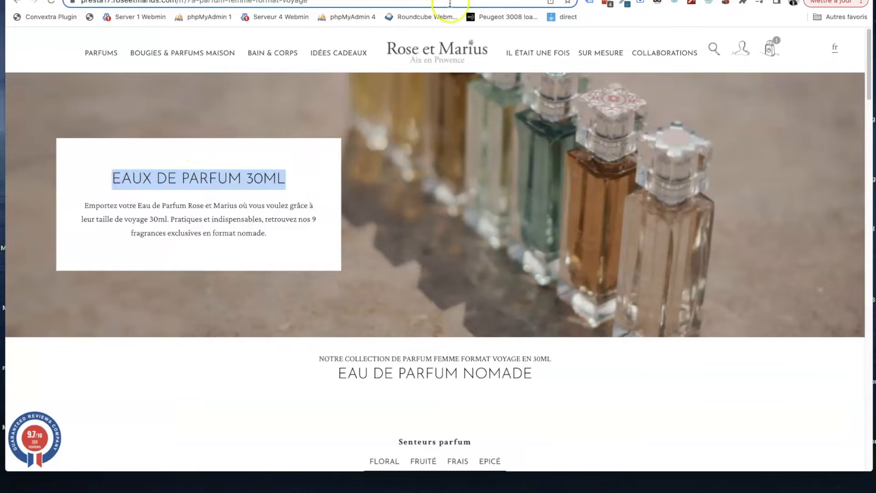
click(537, 0)
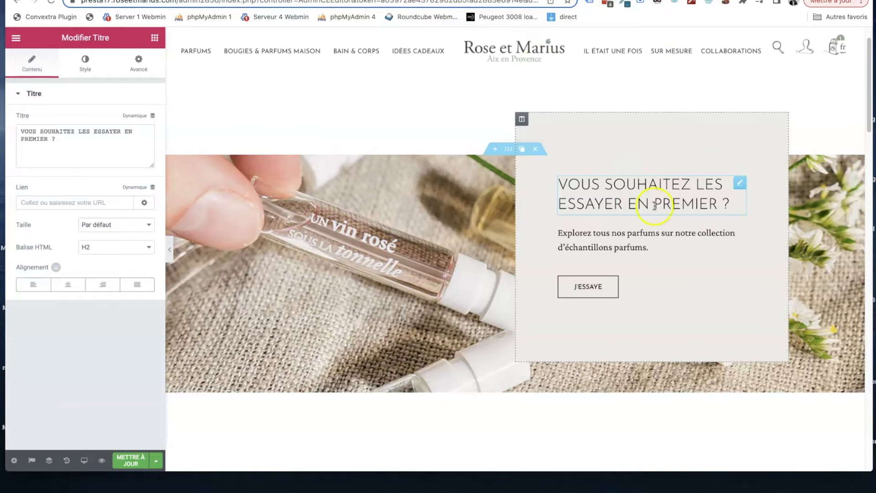
click(109, 137)
key(super+a)
key(super+v)
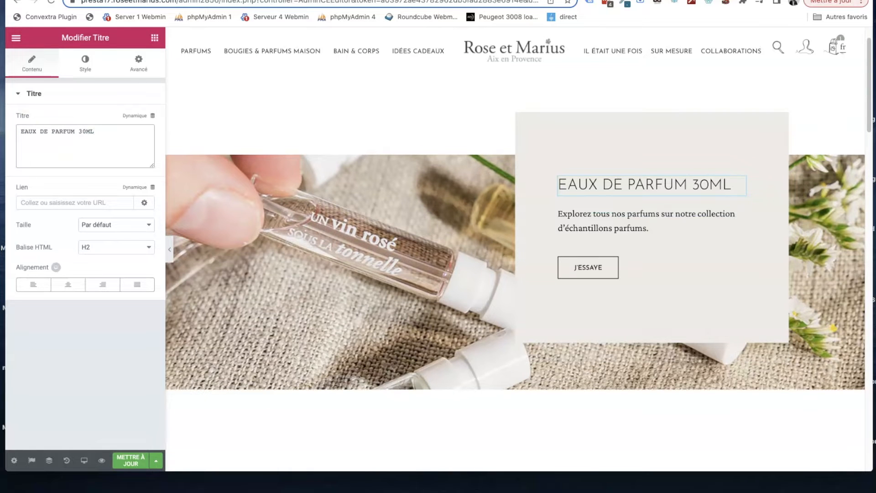
scroll(259, 239, down, 10)
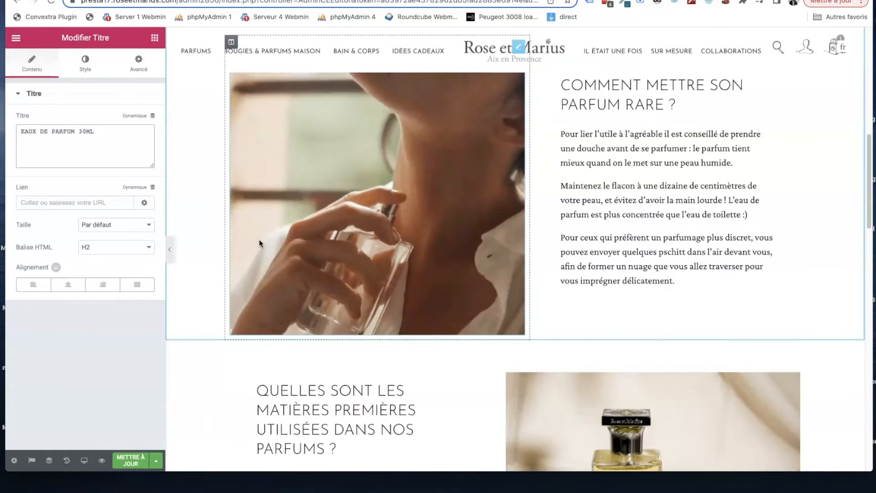
scroll(258, 239, down, 5)
scroll(259, 239, up, 15)
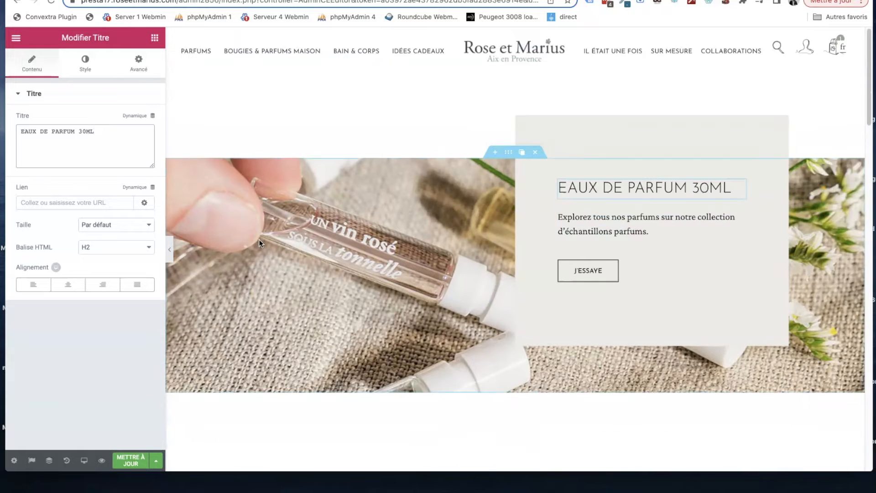
click(137, 462)
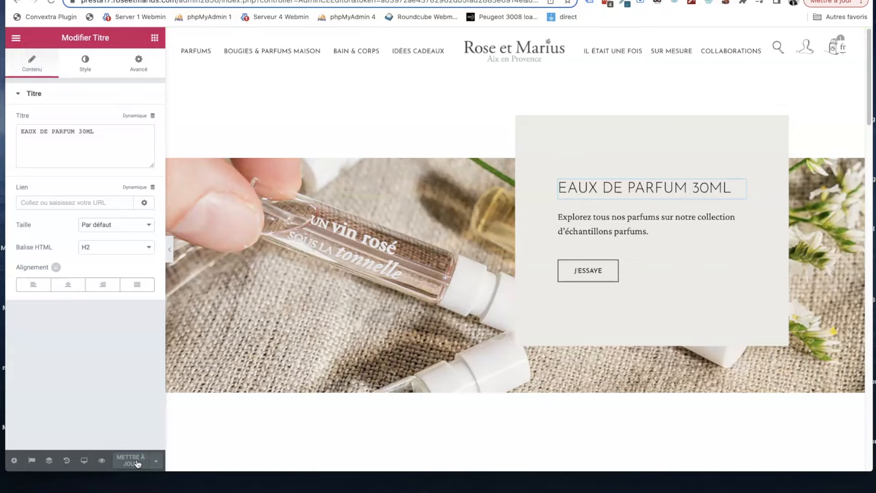
- Reload the French storefront category page and check the banner and text sections below the products
click(319, 1)
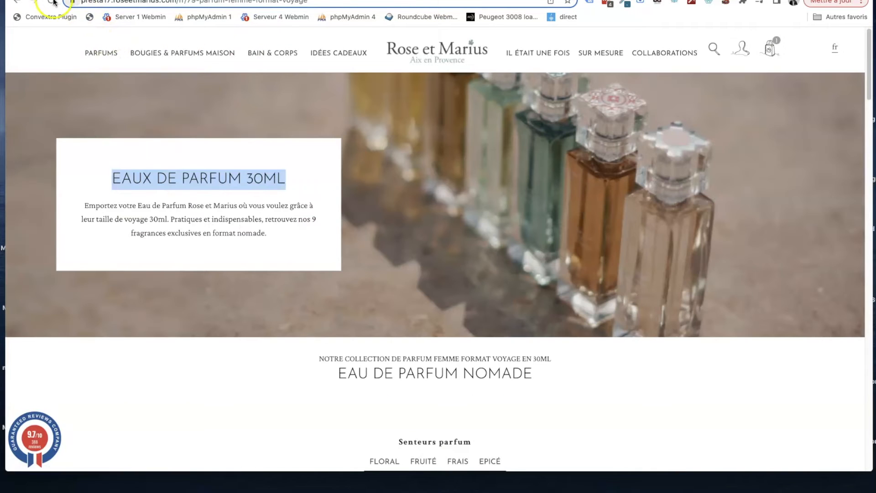
click(54, 2)
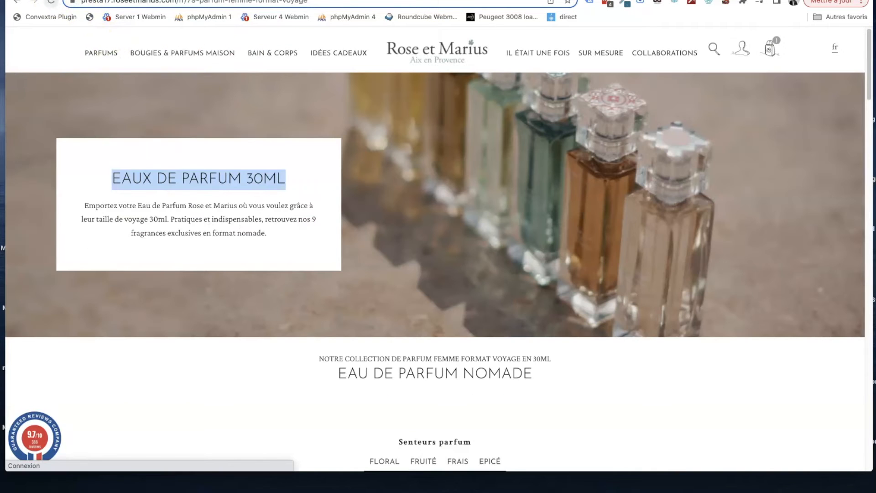
scroll(172, 221, down, 15)
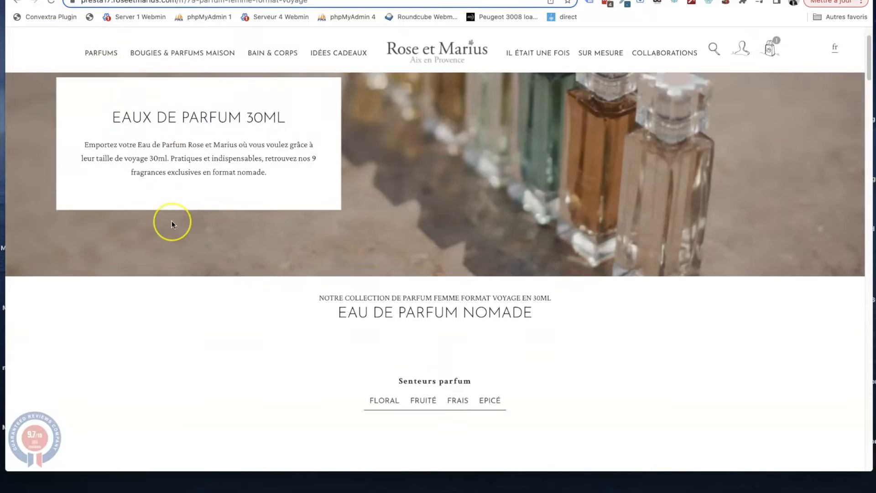
scroll(369, 155, down, 20)
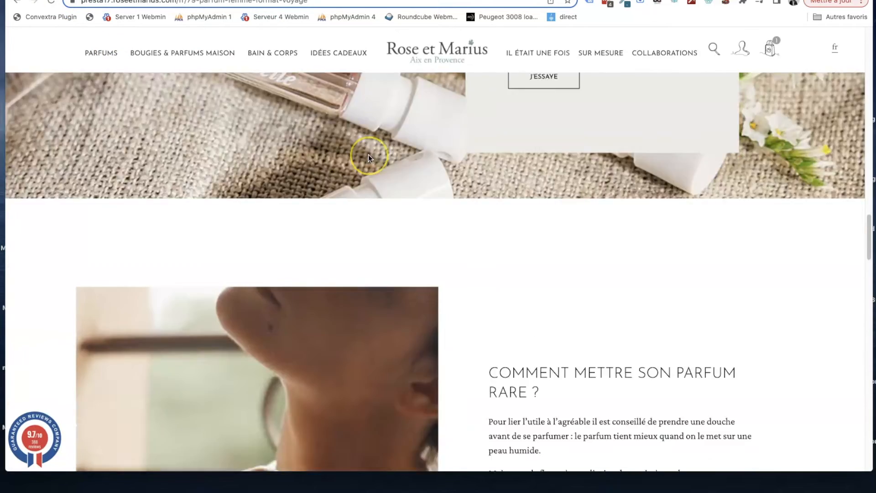
scroll(369, 154, up, 20)
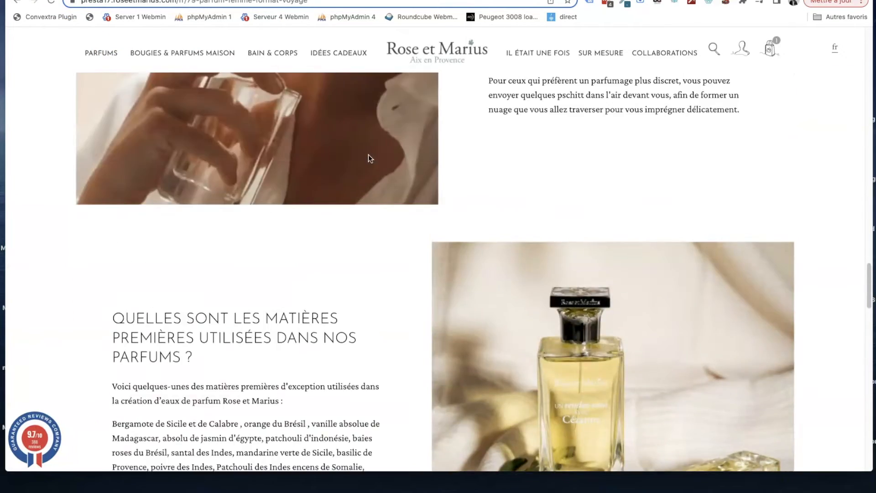
scroll(639, 181, up, 2)
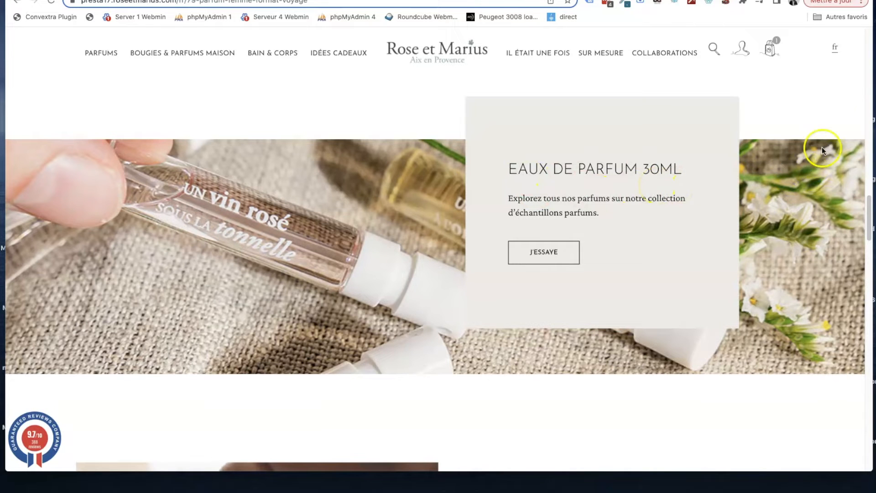
- Switch the storefront category page to English and look through it for the new content
click(838, 57)
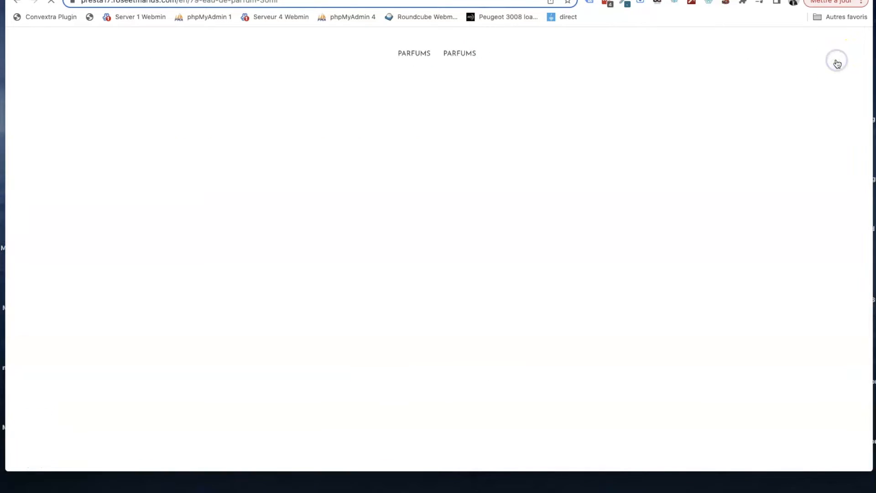
scroll(590, 188, down, 4)
scroll(591, 189, down, 15)
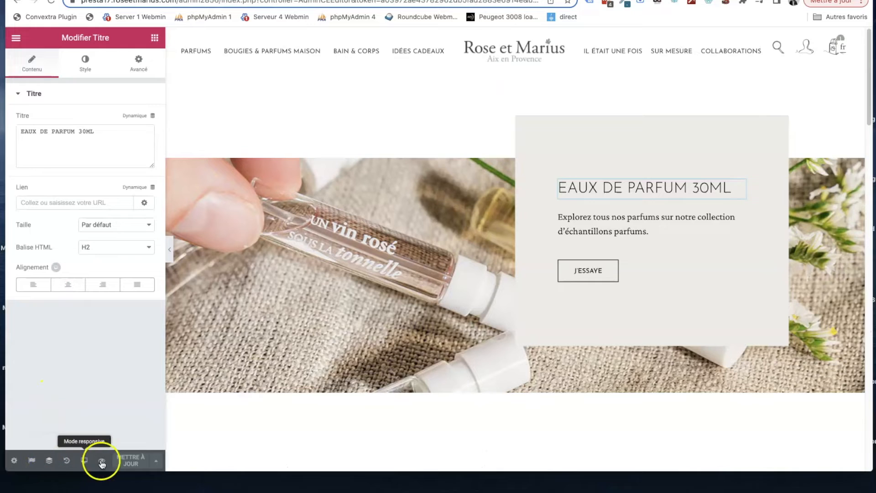
- Switch the editor to the English version of the content and insert the French layout into it
click(33, 461)
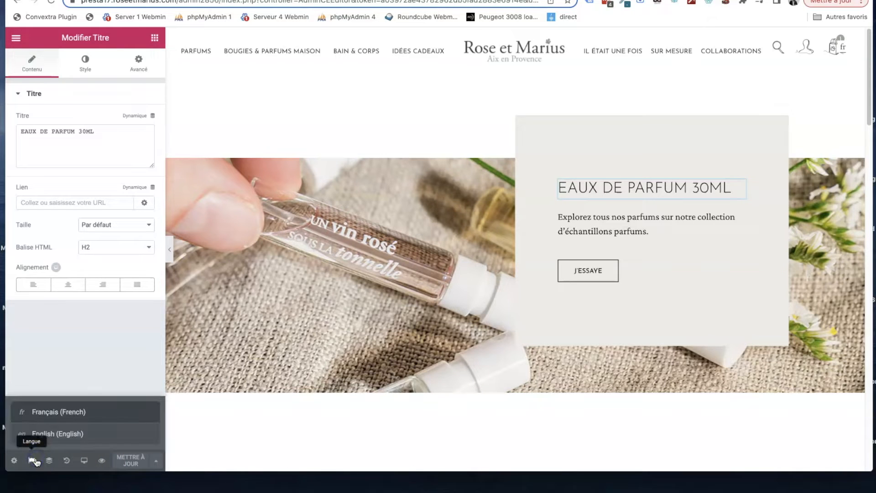
click(52, 434)
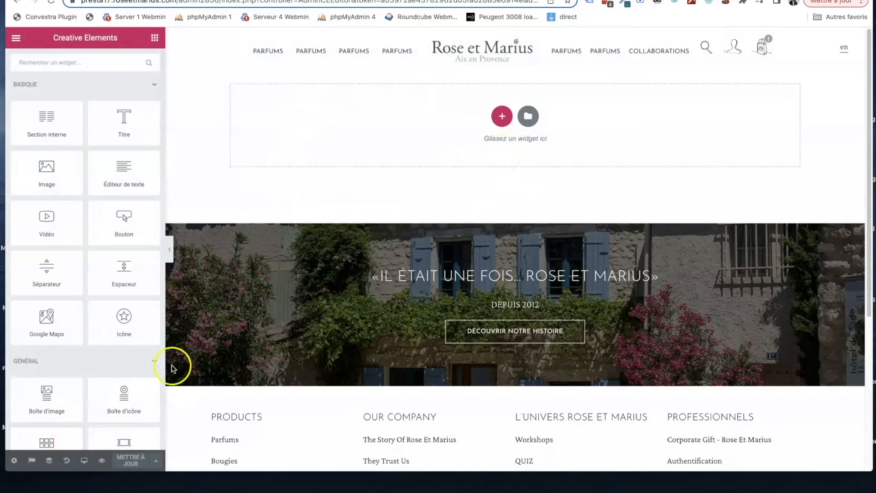
click(33, 459)
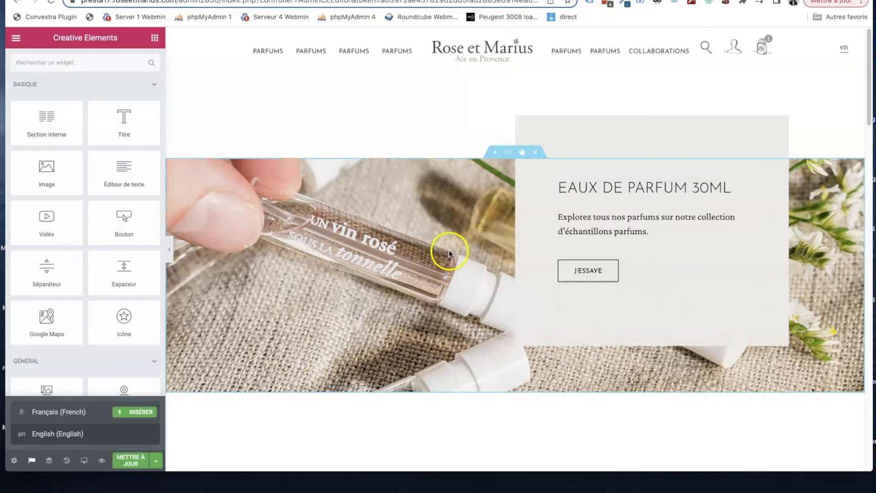
scroll(446, 251, down, 2)
scroll(511, 207, down, 8)
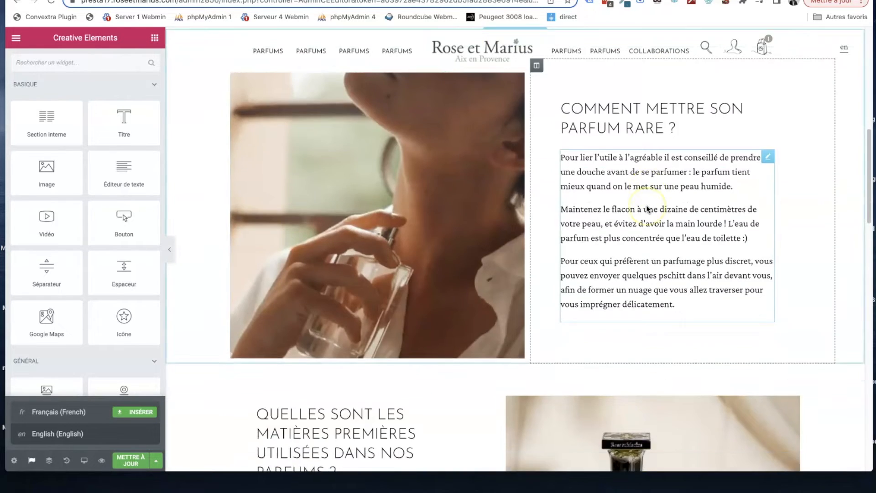
scroll(510, 207, up, 7)
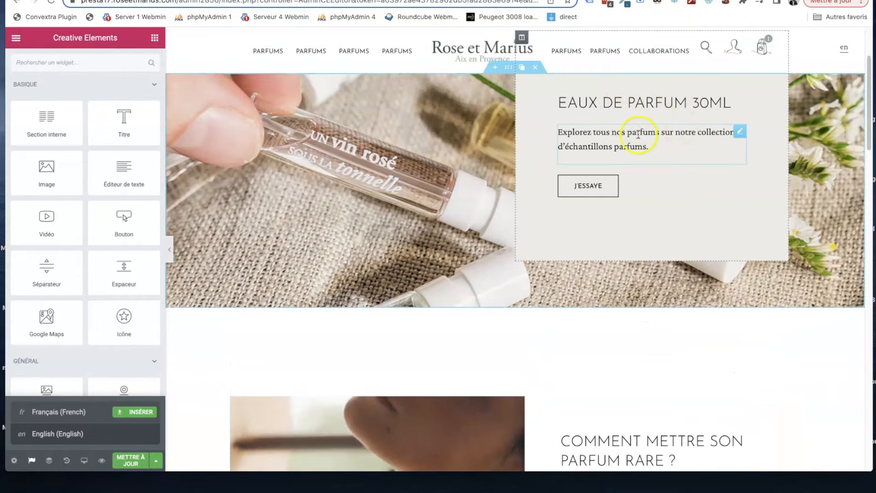
- Change the English banner heading to "EAUX DE PARFUM 30ML (EN)" and update the content
click(638, 103)
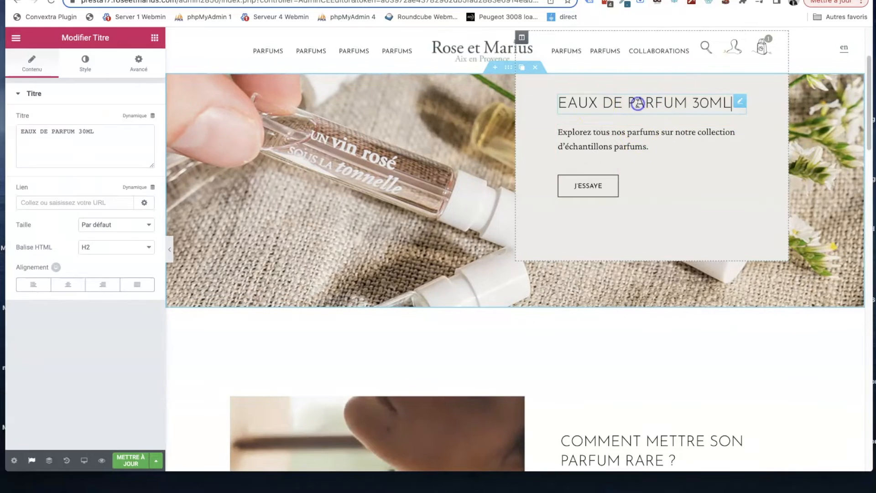
text(EN)
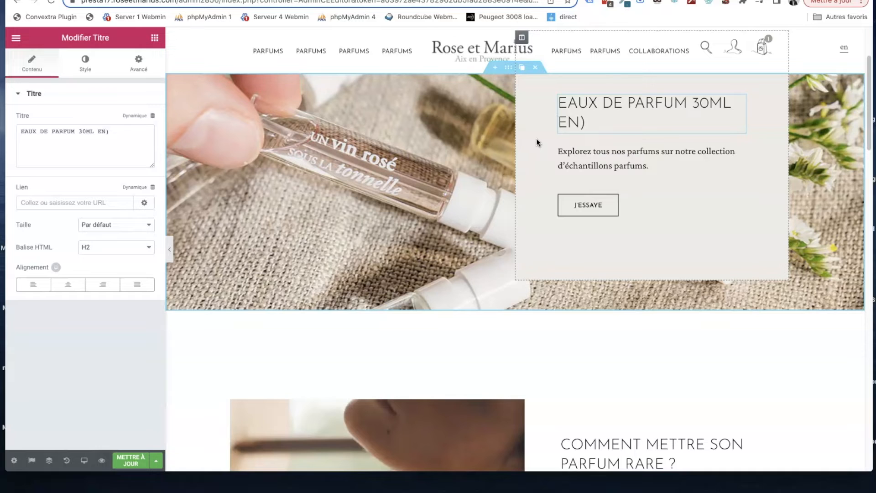
click(132, 459)
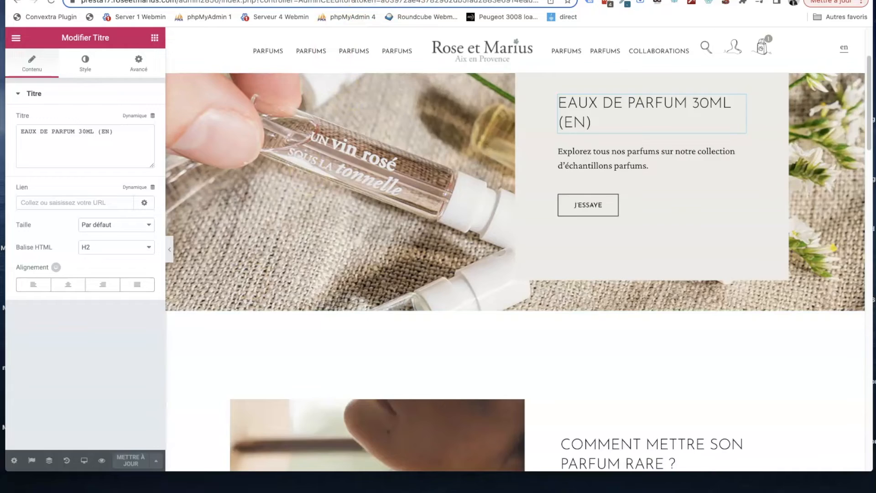
- Reload the English storefront category page and check the banner and sections below the products
click(224, 0)
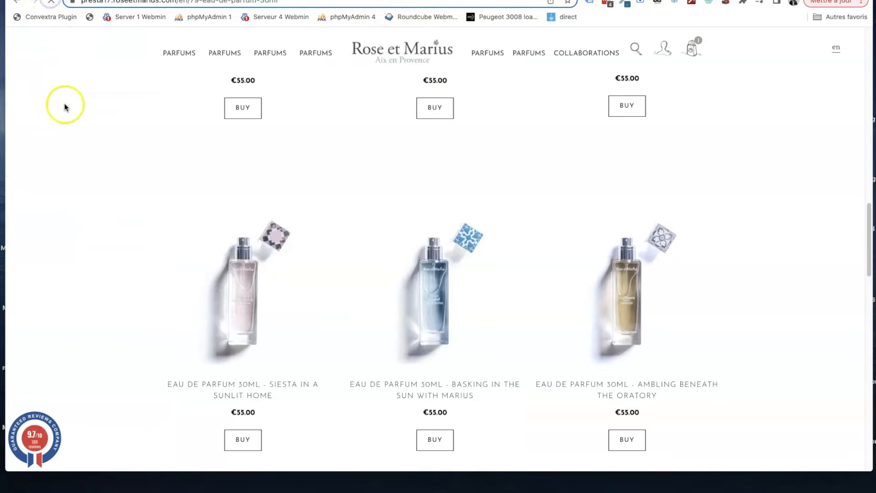
scroll(113, 172, down, 8)
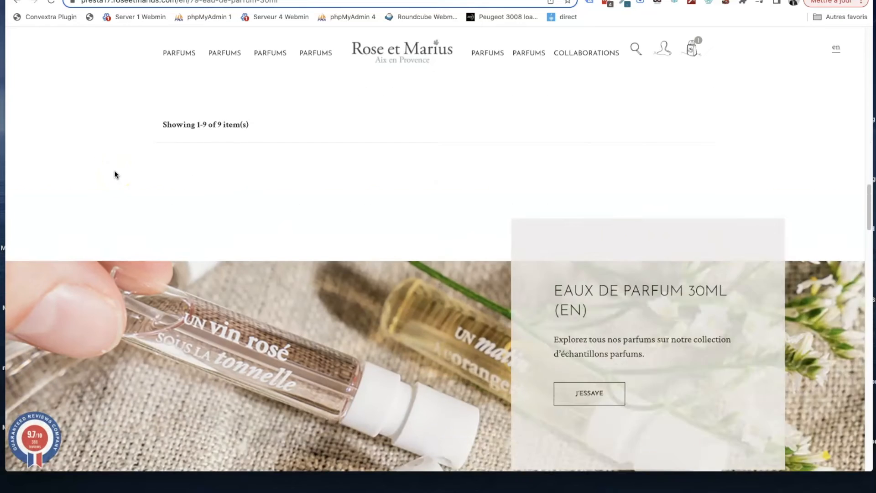
scroll(360, 198, down, 2)
scroll(547, 237, down, 7)
scroll(547, 236, up, 7)
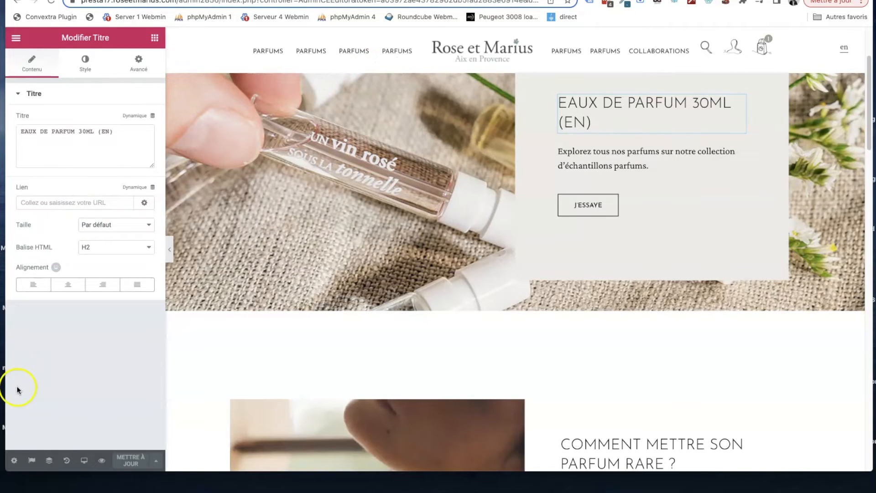
- Exit the editor to the back office and open the list of "Contenu n'importe où" contents
click(17, 39)
click(51, 314)
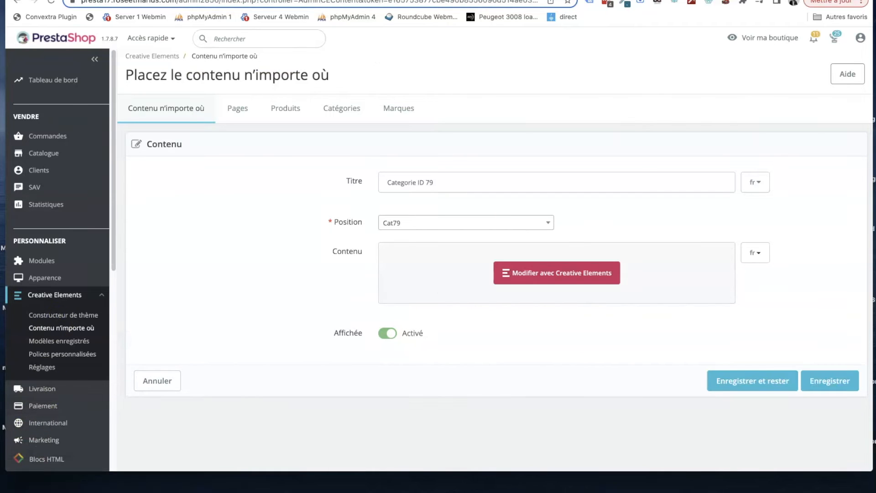
click(61, 329)
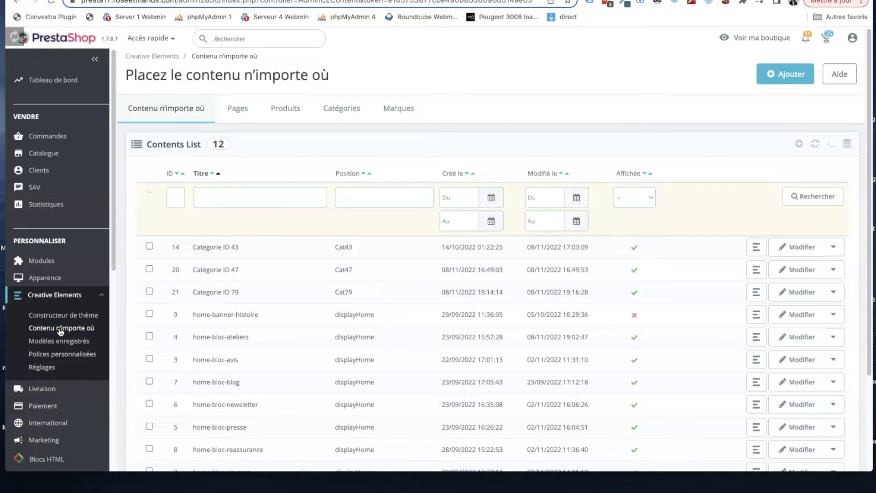
scroll(268, 279, down, 1)
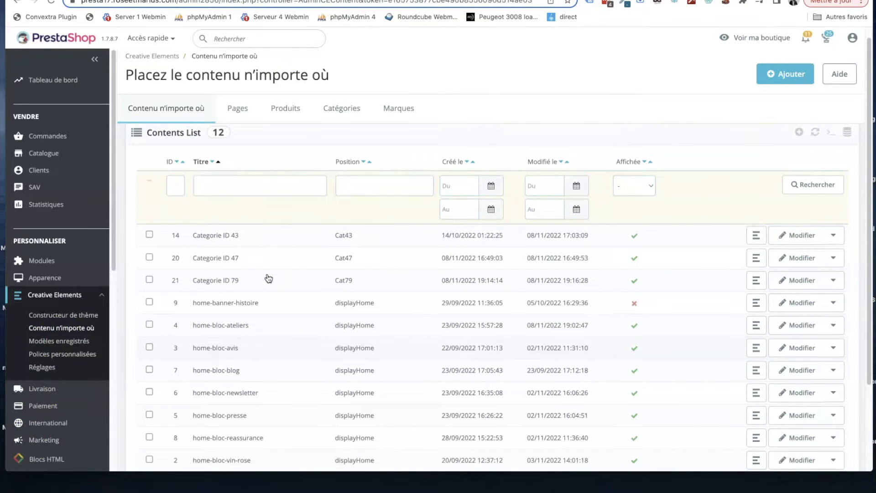
scroll(304, 151, up, 1)
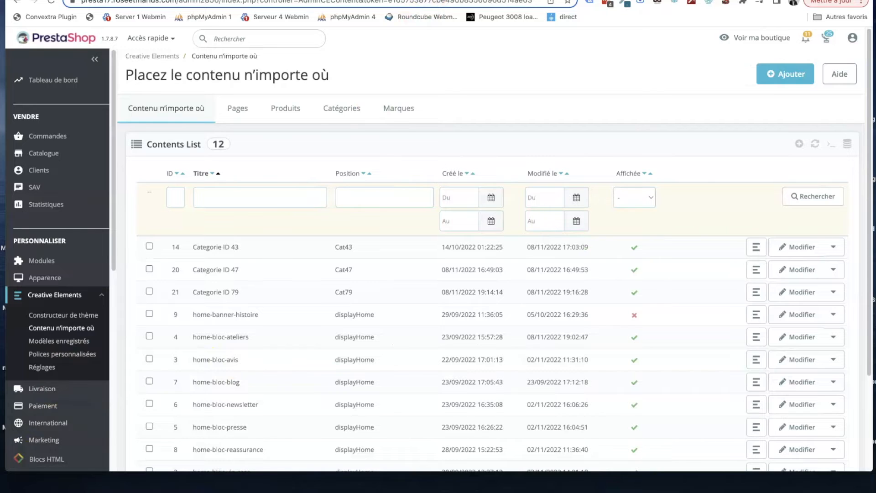
- Switch to the storefront page of the 30 ml "Un vin rosé sous la tonnelle" perfume and examine its images, description and purchase area
click(402, 1)
scroll(365, 221, up, 6)
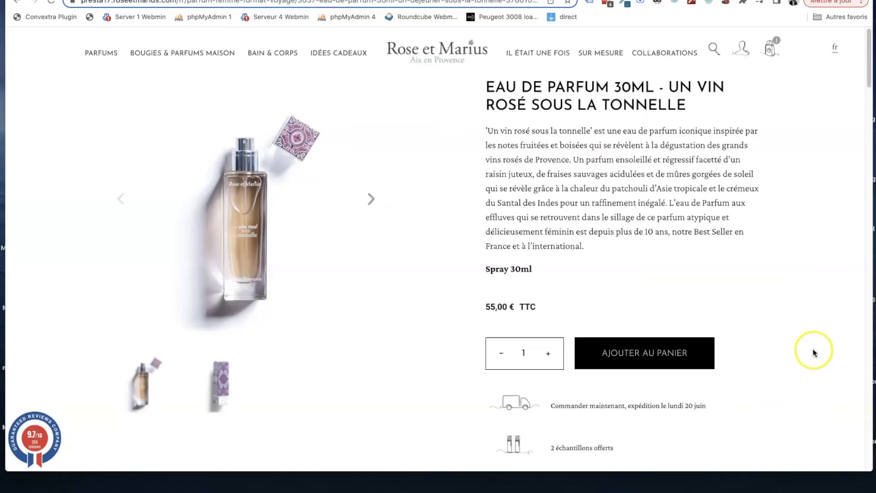
click(804, 269)
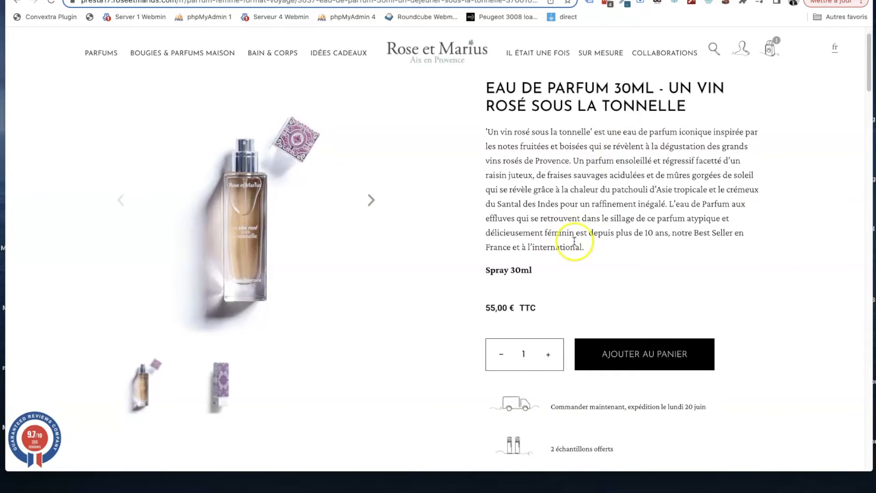
scroll(567, 158, down, 1)
mouse_move(521, 56)
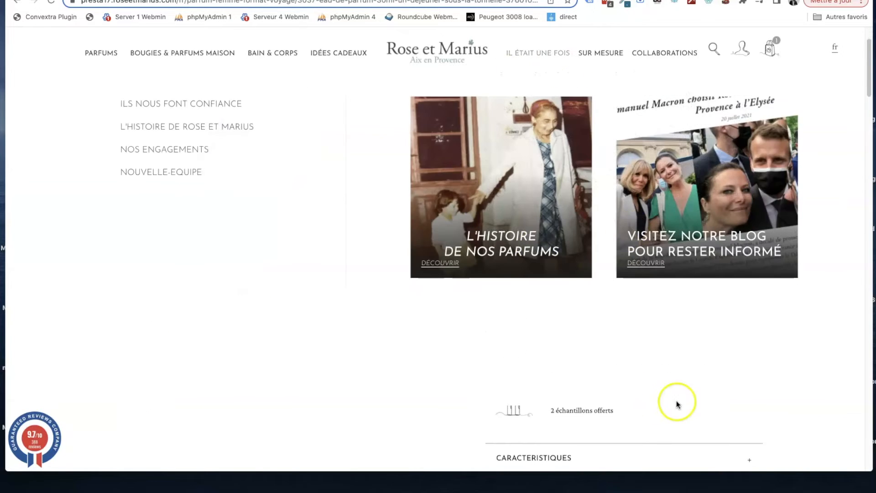
scroll(597, 313, down, 5)
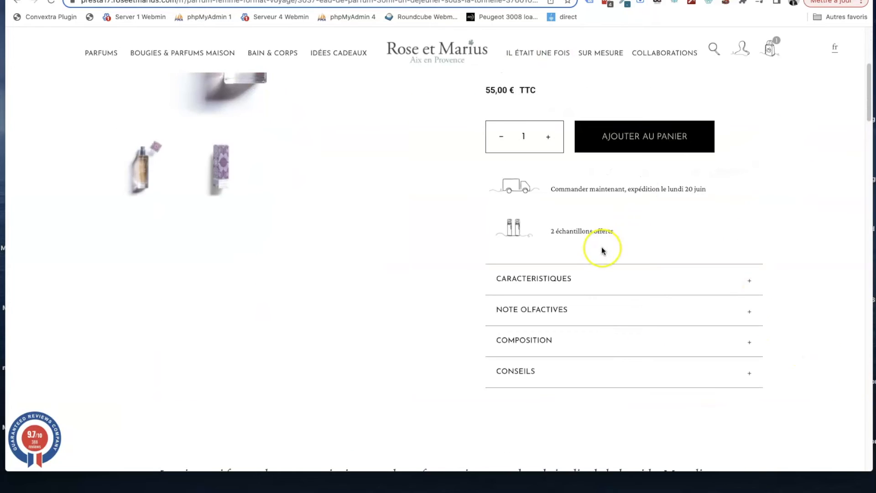
- Examine the product page's suggested products, "Testez-le !" section, customer reviews and reassurance icons
scroll(602, 246, down, 20)
scroll(307, 135, down, 1)
scroll(307, 136, up, 2)
scroll(267, 156, down, 7)
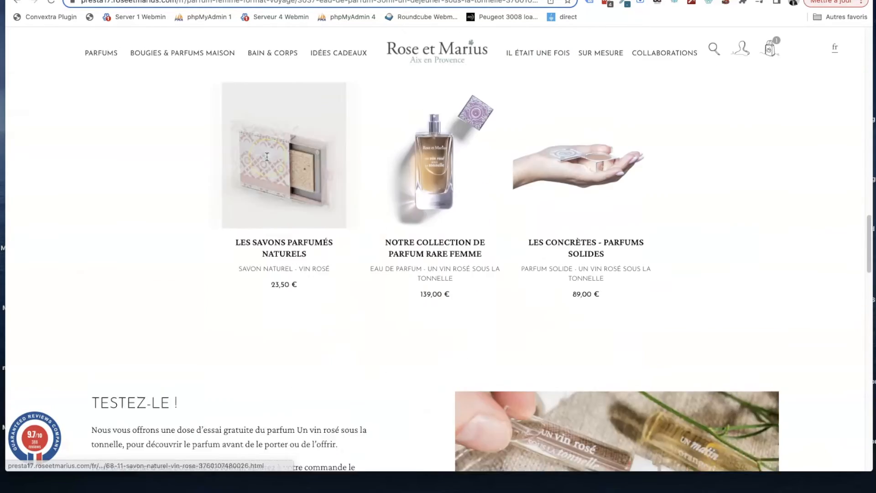
scroll(267, 157, up, 6)
scroll(266, 155, down, 11)
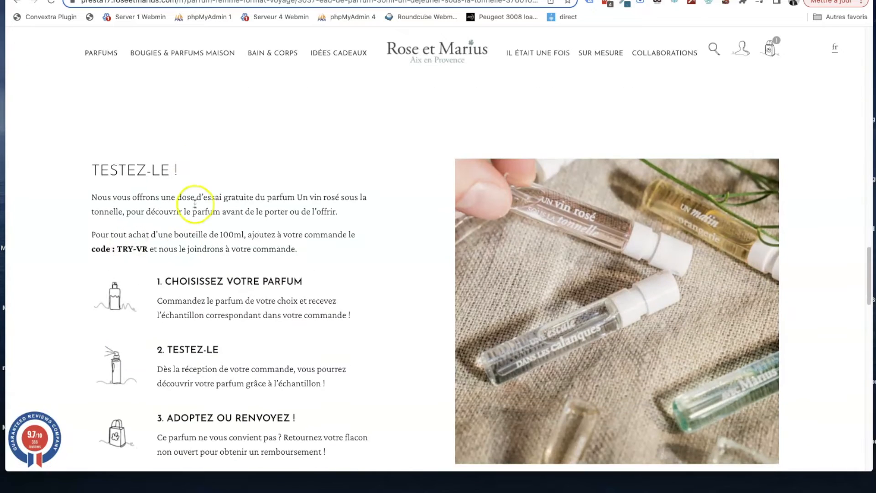
scroll(195, 204, down, 1)
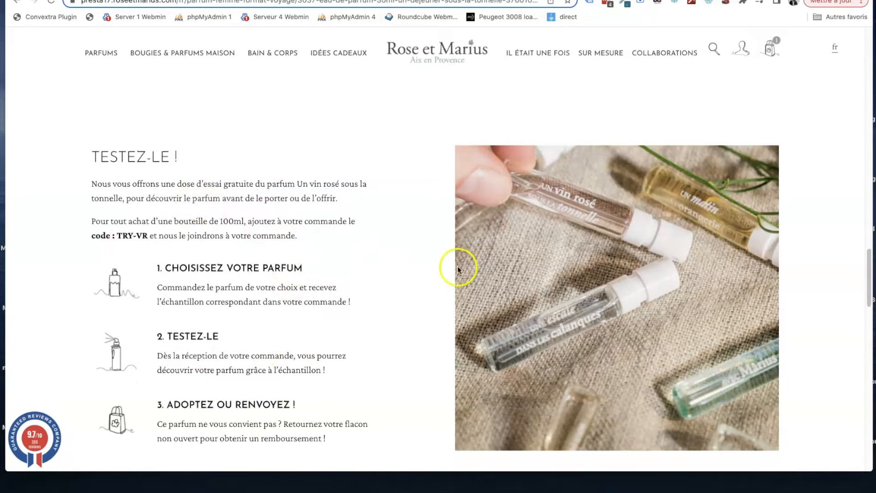
scroll(402, 262, down, 2)
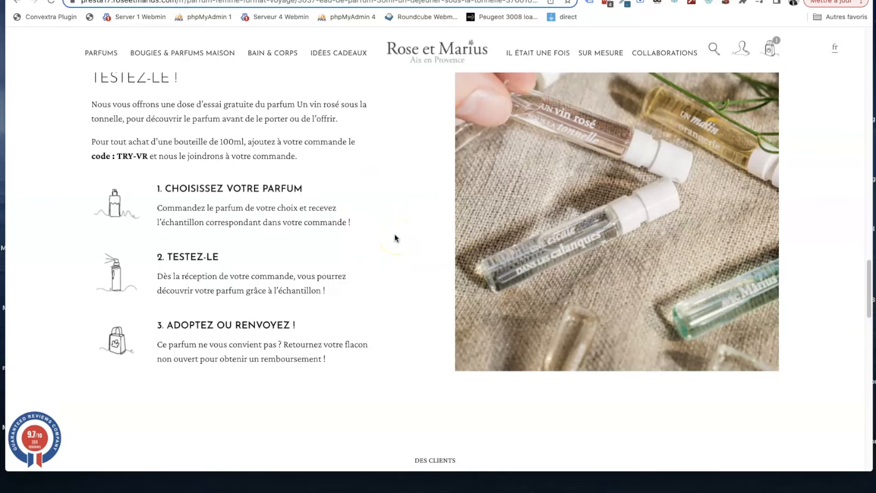
scroll(394, 234, down, 1)
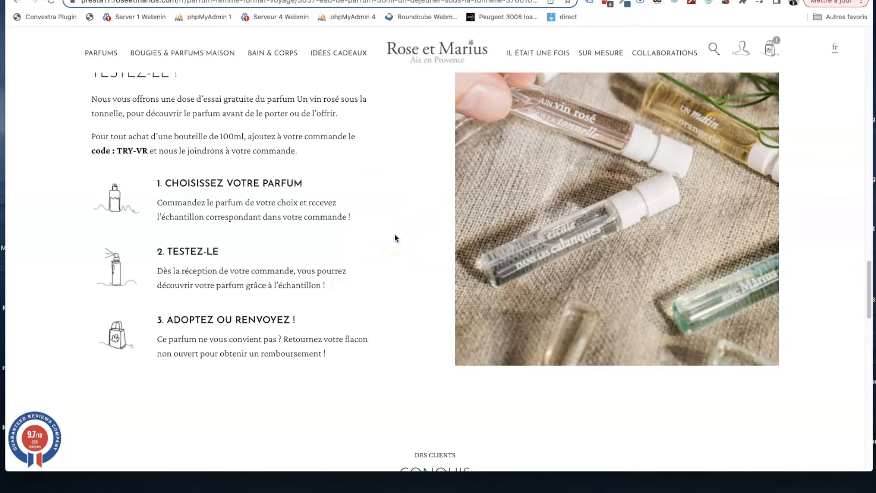
scroll(395, 236, down, 10)
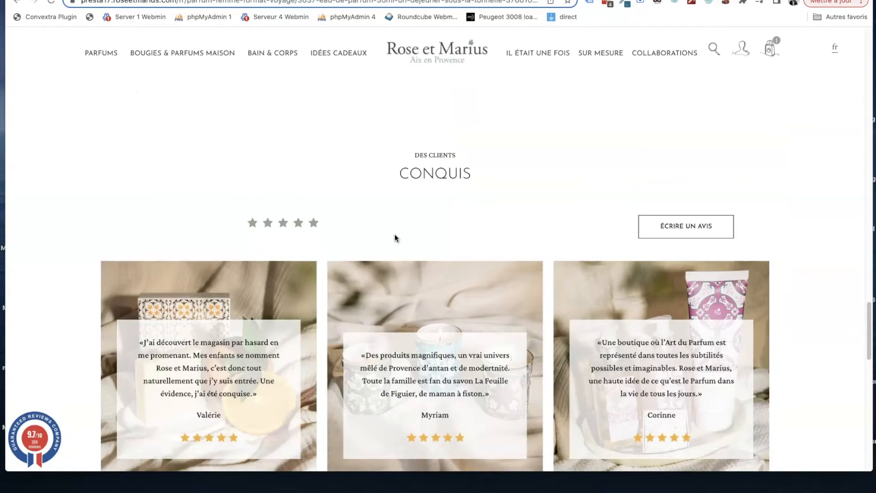
scroll(395, 235, up, 5)
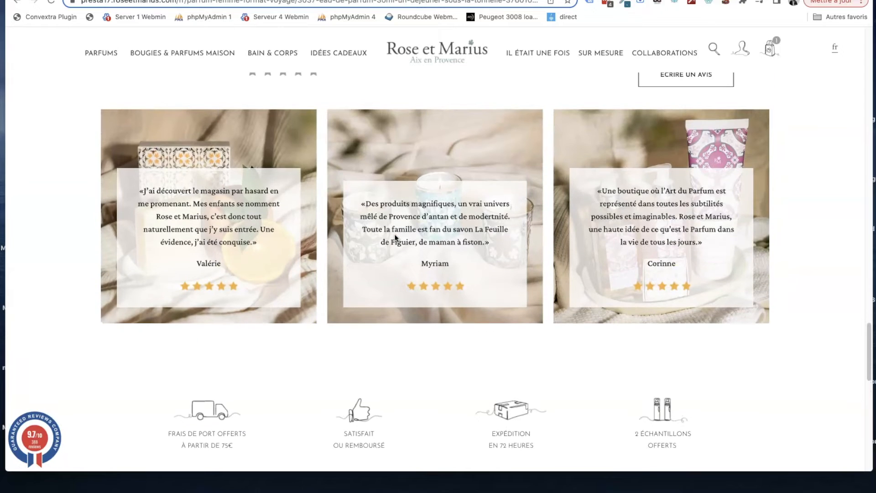
- Return to the back office and open the "fiche produit parfum" template from the theme builder in the Creative Elements editor
key(ctrl+Tab)
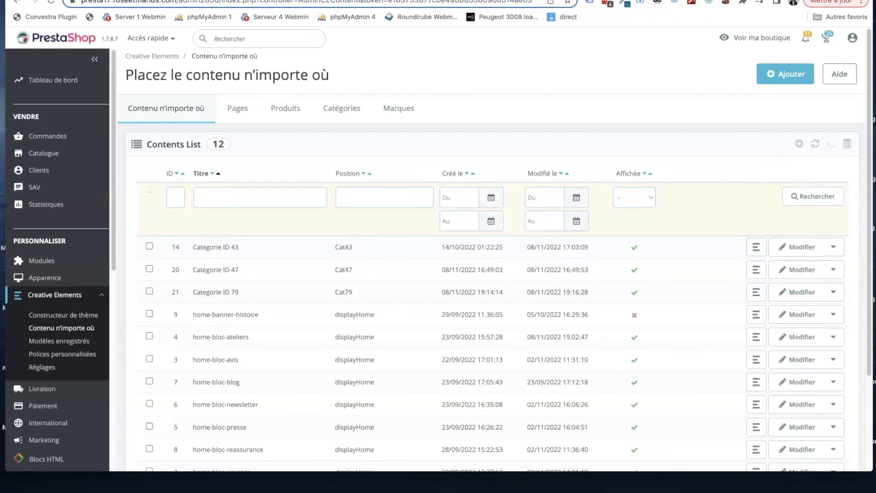
click(53, 314)
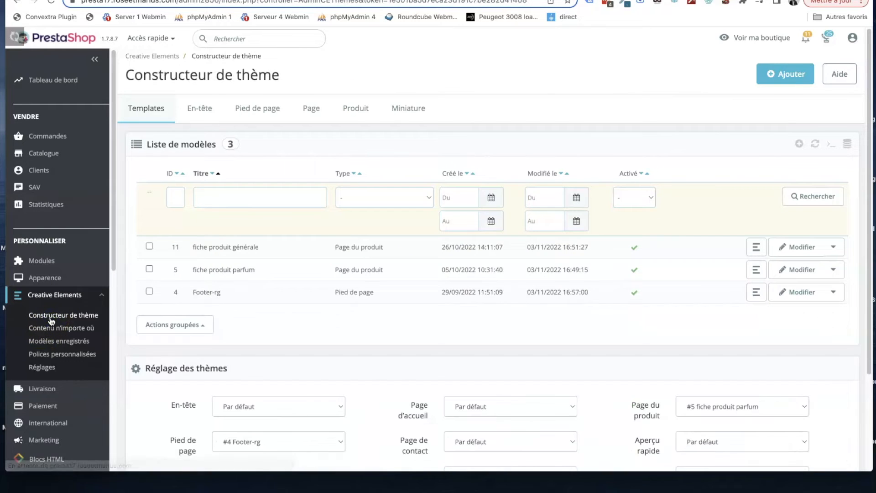
scroll(263, 195, down, 1)
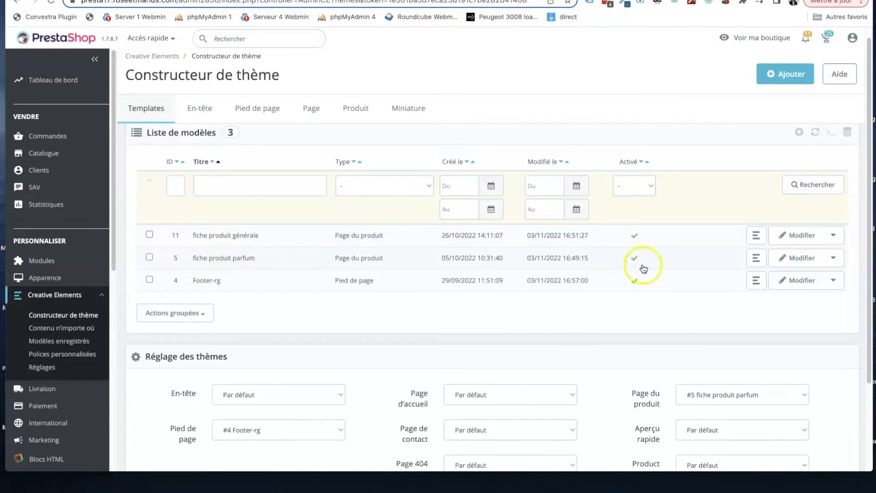
click(794, 259)
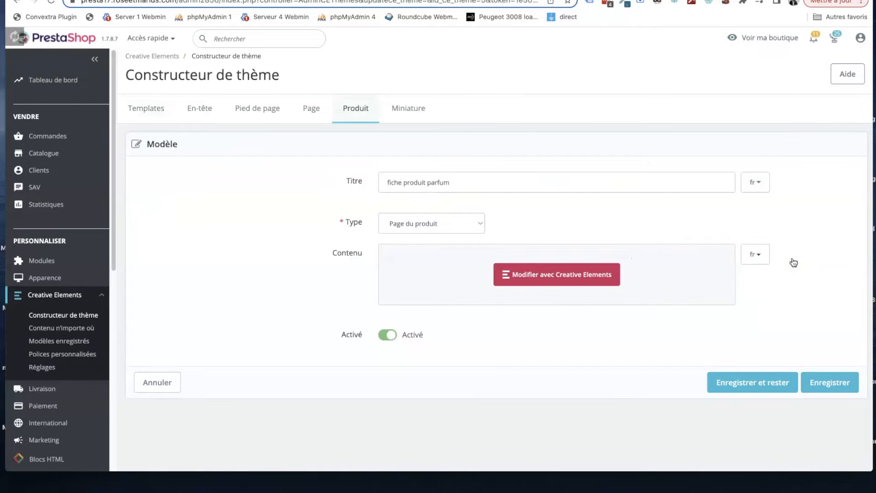
click(538, 279)
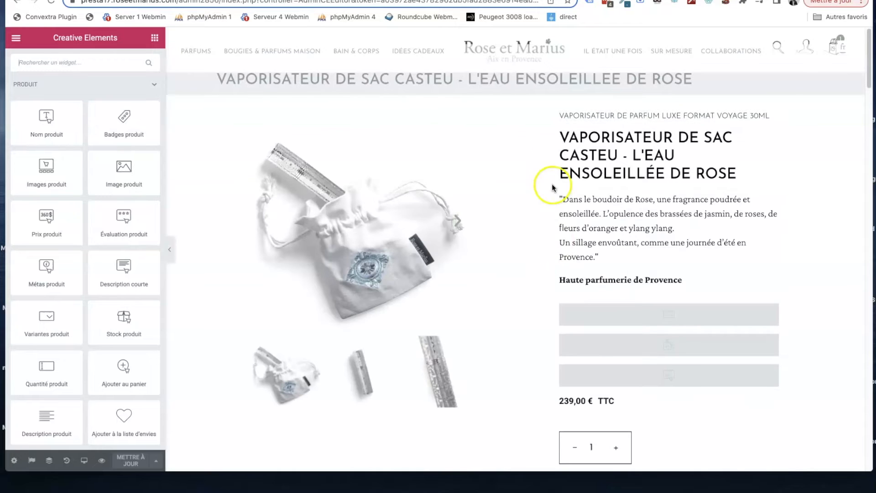
- Open the settings of the "2 échantillons offerts" image box below the add-to-cart button and inspect its title text
scroll(447, 142, down, 5)
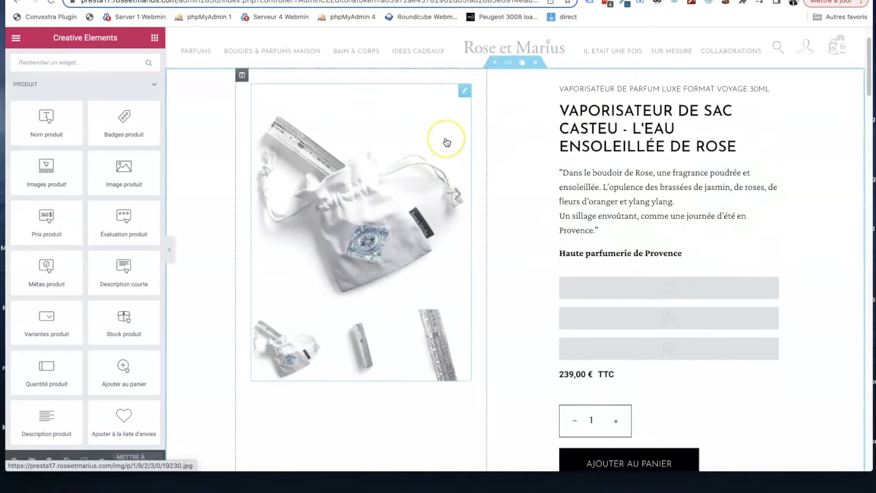
scroll(447, 142, down, 3)
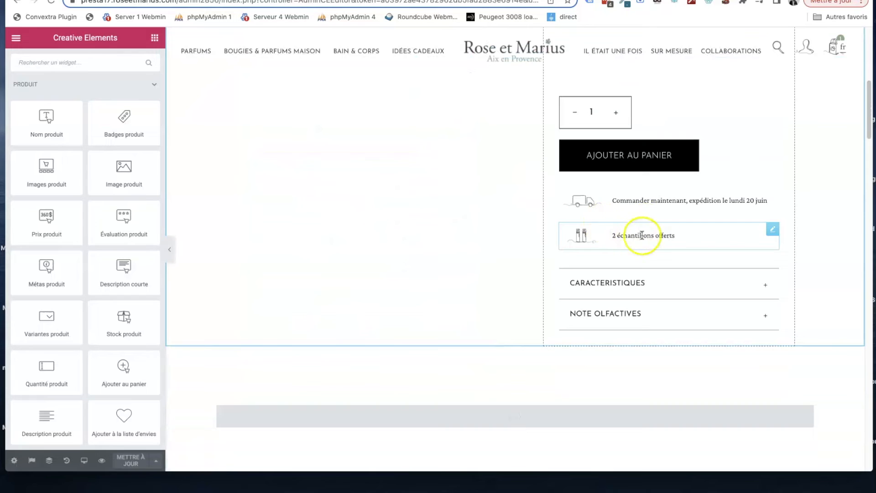
click(646, 234)
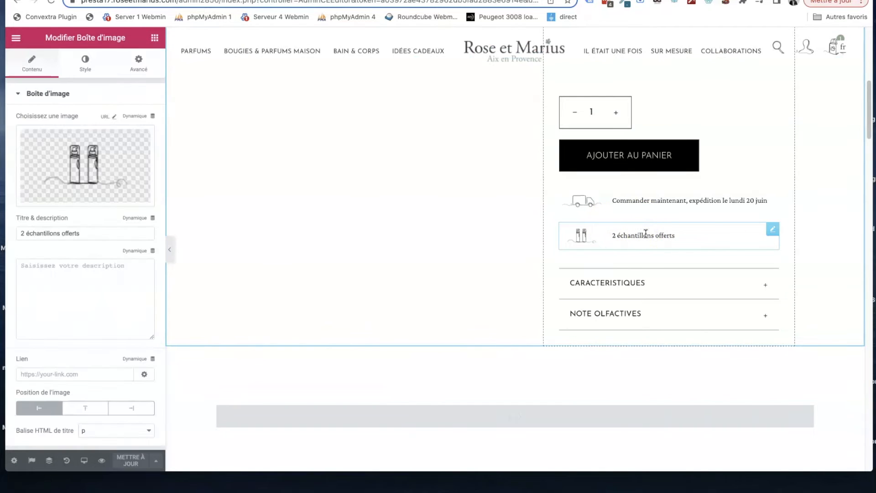
click(773, 232)
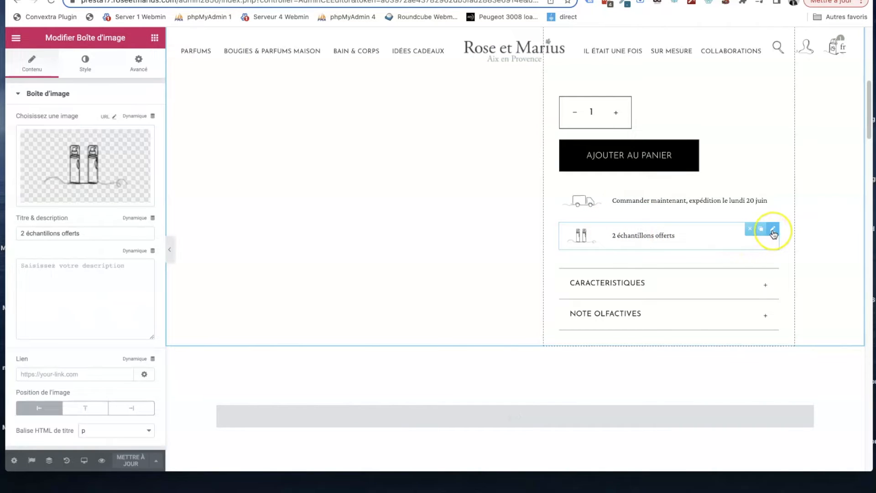
mouse_move(92, 235)
mouse_down()
mouse_move(24, 231)
mouse_move(41, 232)
mouse_up()
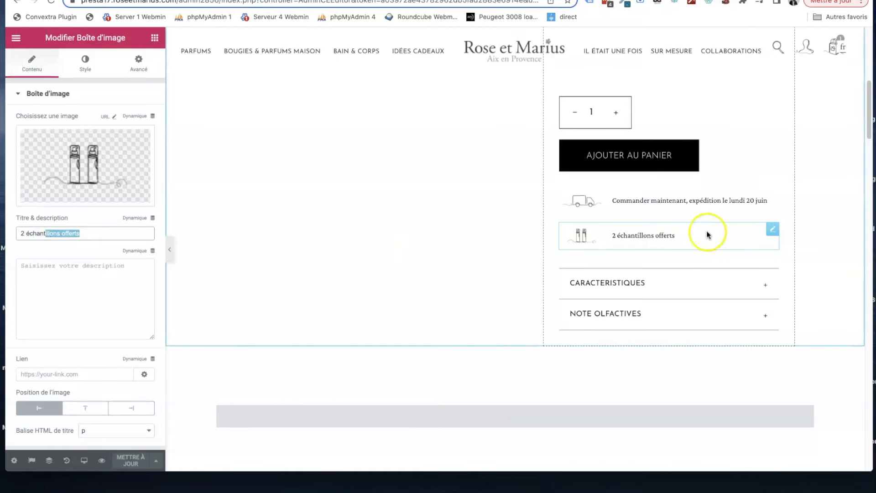
mouse_move(772, 231)
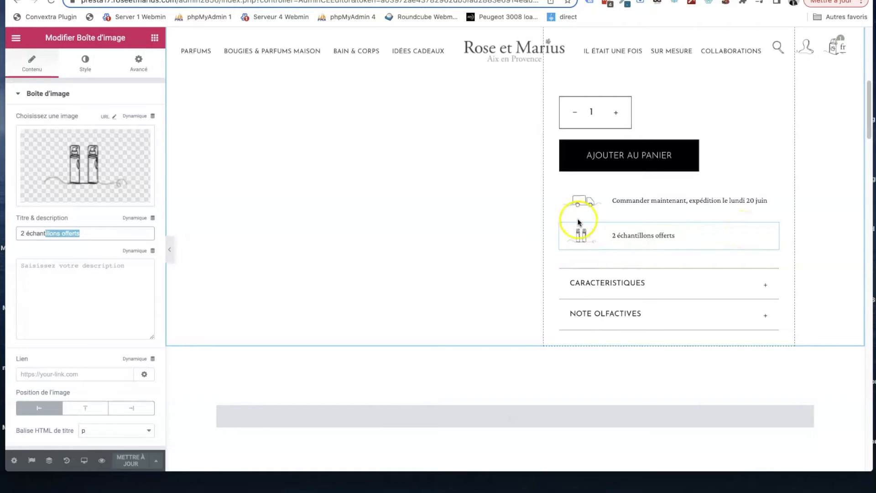
click(667, 234)
- Browse the file manager for the image box's picture and close it without choosing a file
mouse_move(109, 165)
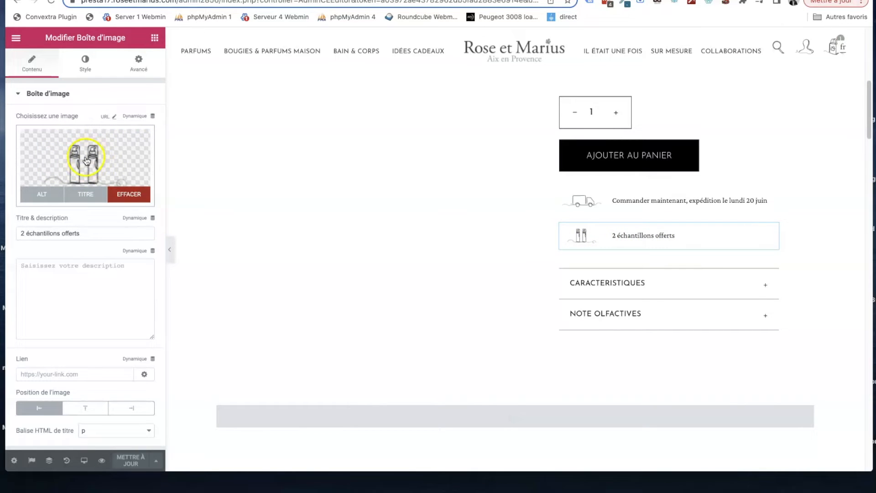
click(86, 161)
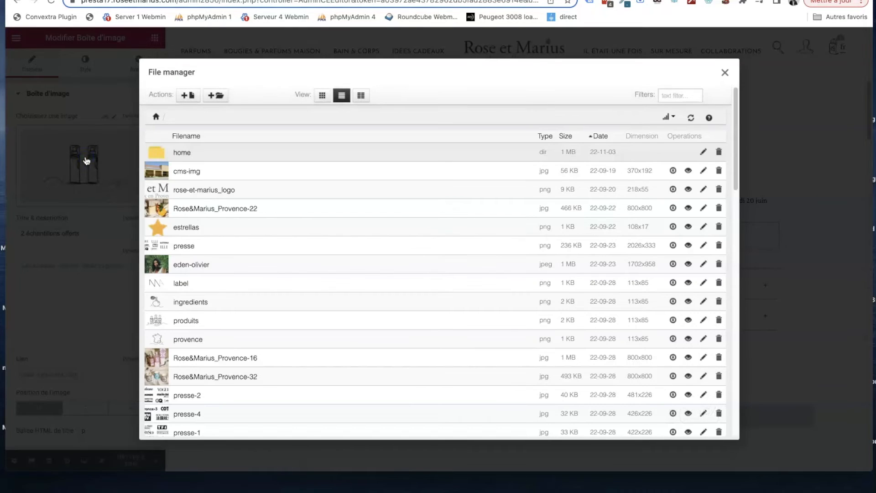
scroll(164, 182, down, 1)
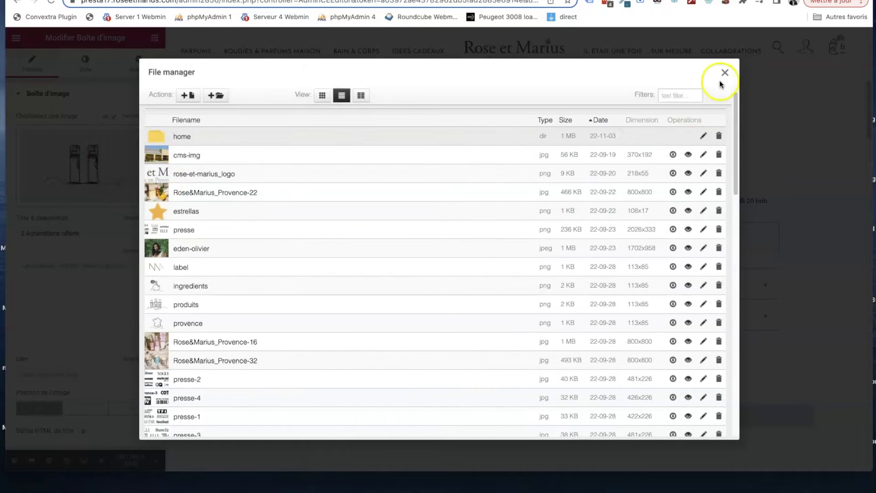
click(728, 74)
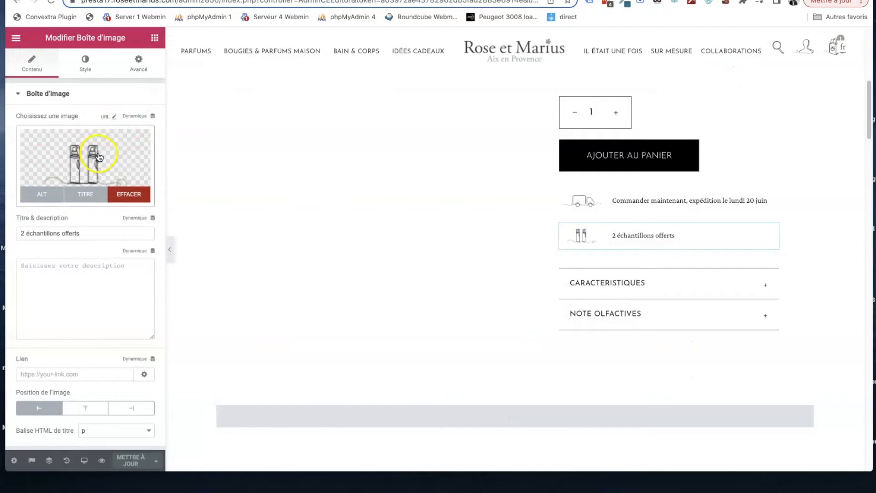
- Review the fragrance notes and "La créatrice" sections, and open the text and image settings of the "Testez-le !" section
scroll(583, 235, down, 10)
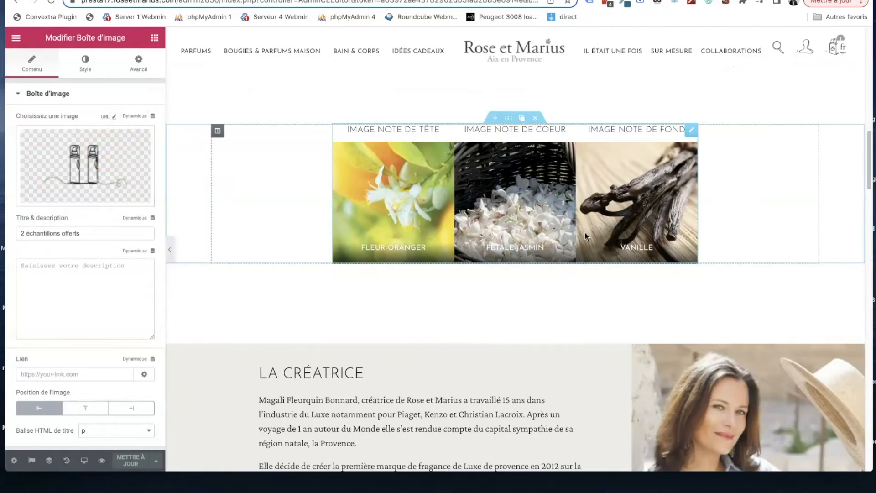
scroll(534, 219, down, 1)
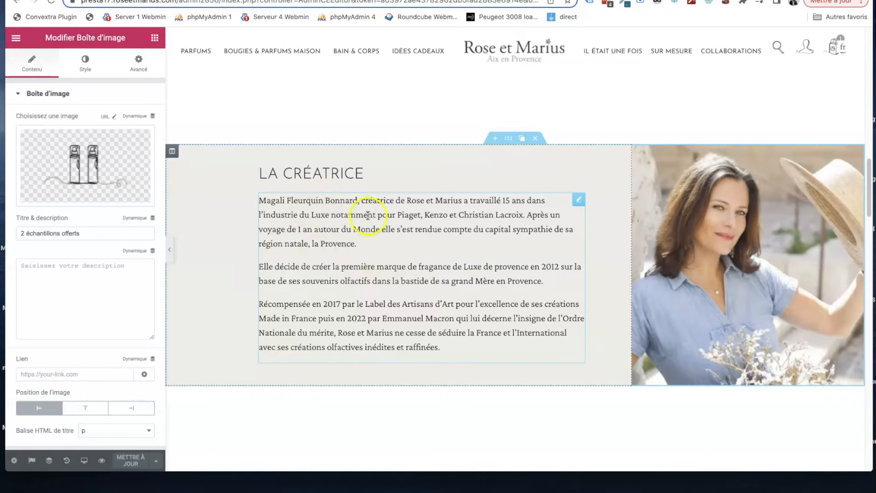
scroll(368, 215, down, 1)
scroll(368, 215, down, 11)
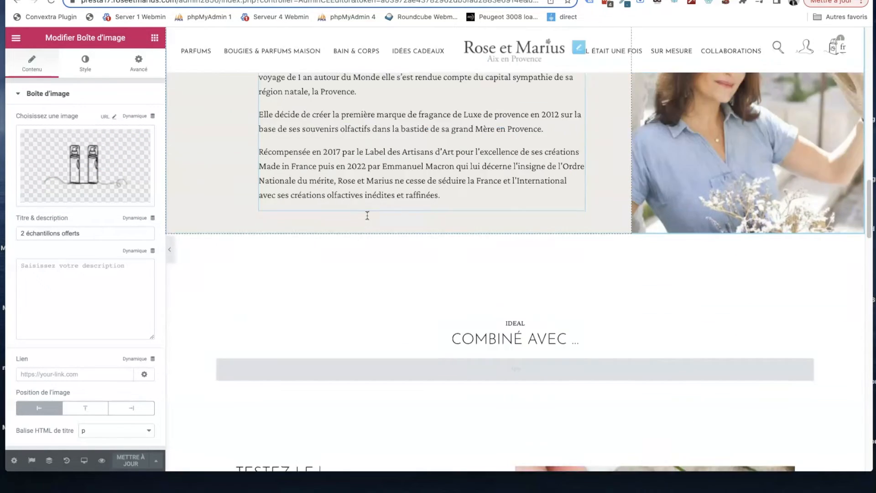
scroll(322, 237, down, 1)
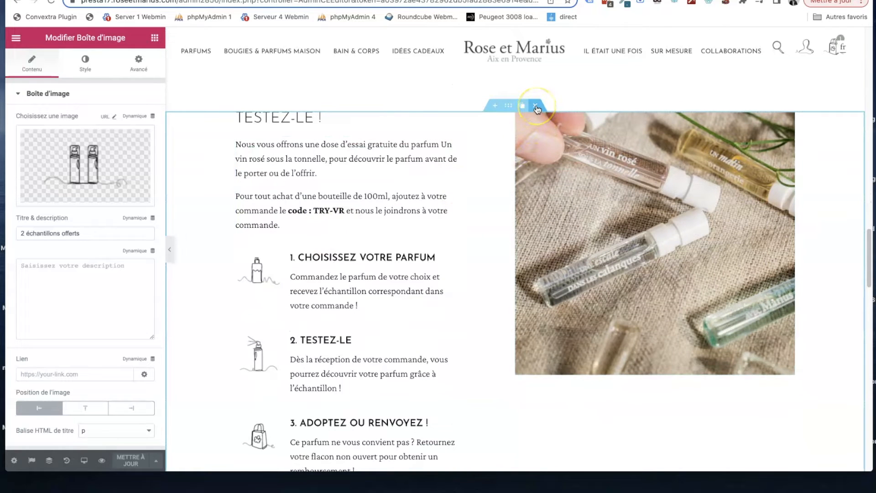
click(356, 179)
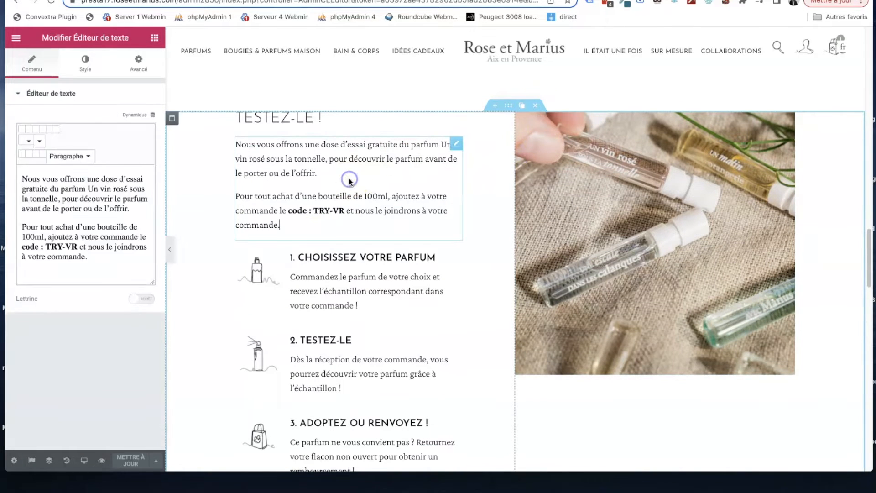
click(615, 231)
- Inspect the text of the "2 échantillons offerts" block in the reassurance row below the customer reviews
scroll(614, 230, down, 12)
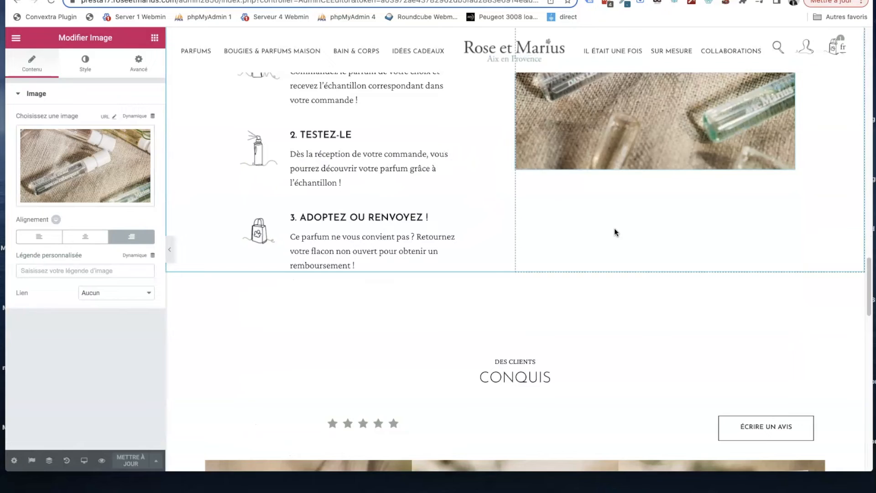
scroll(615, 229, down, 6)
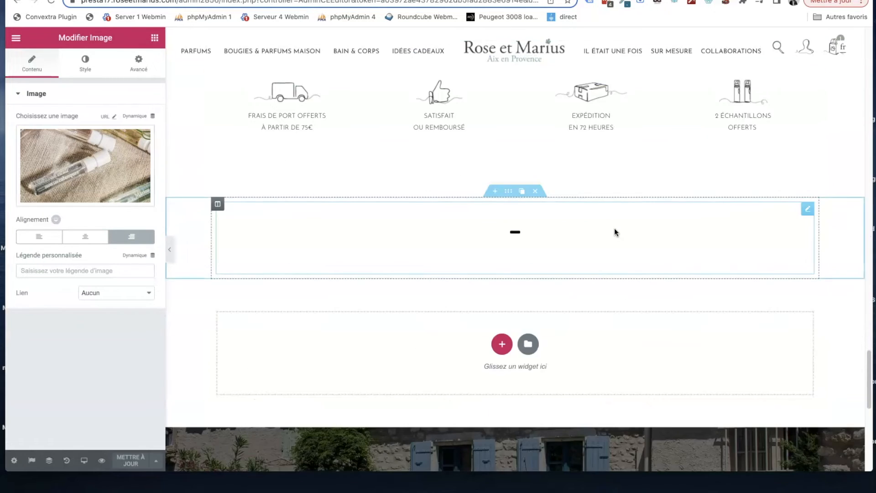
scroll(614, 228, up, 2)
click(711, 212)
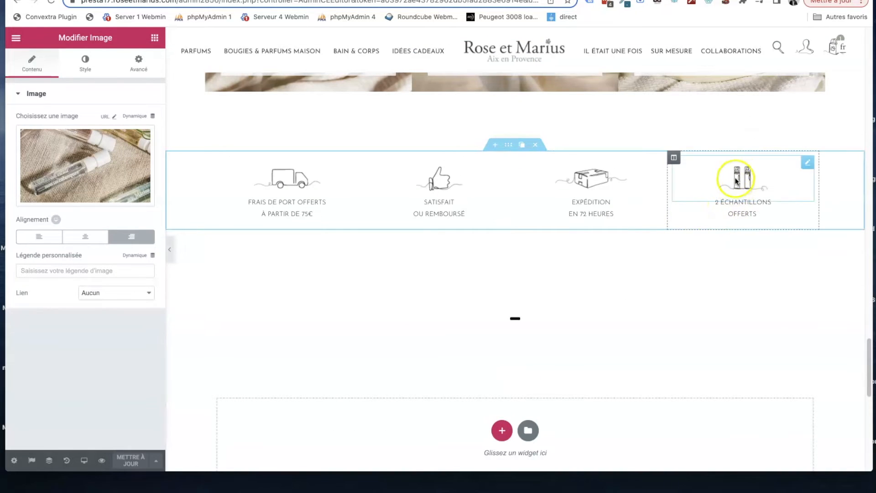
click(746, 211)
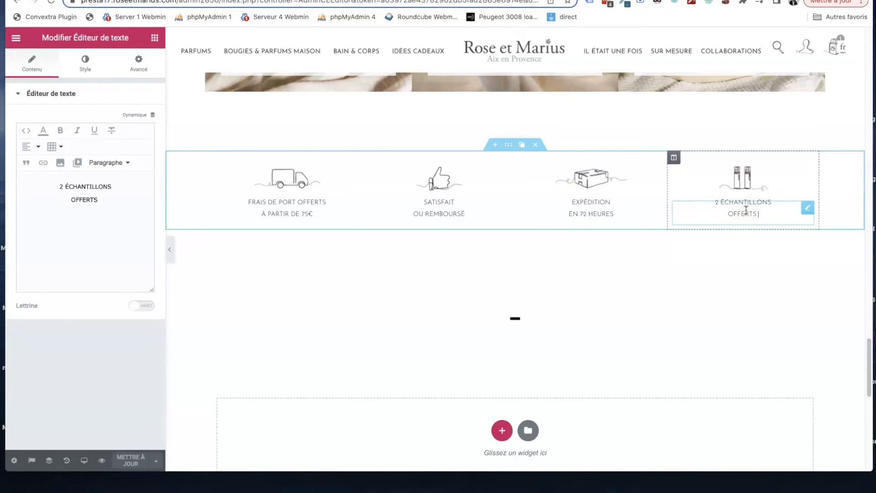
drag(112, 199, 50, 185)
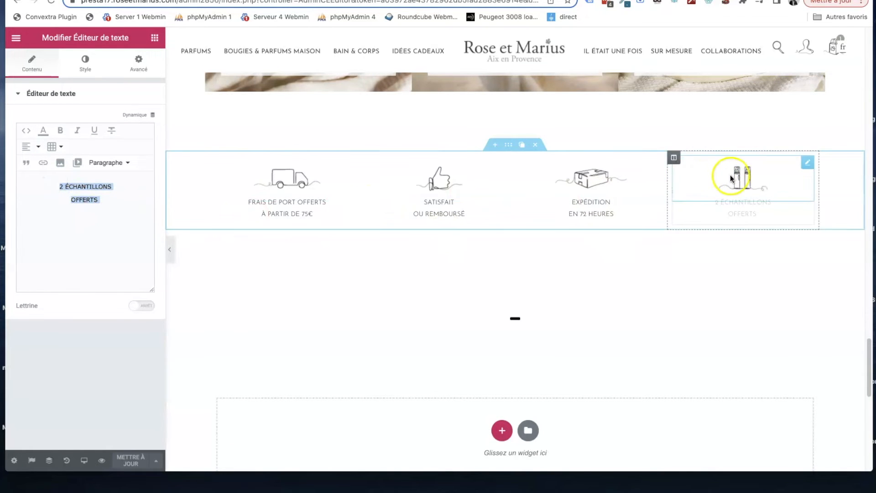
scroll(552, 241, down, 5)
scroll(552, 241, up, 3)
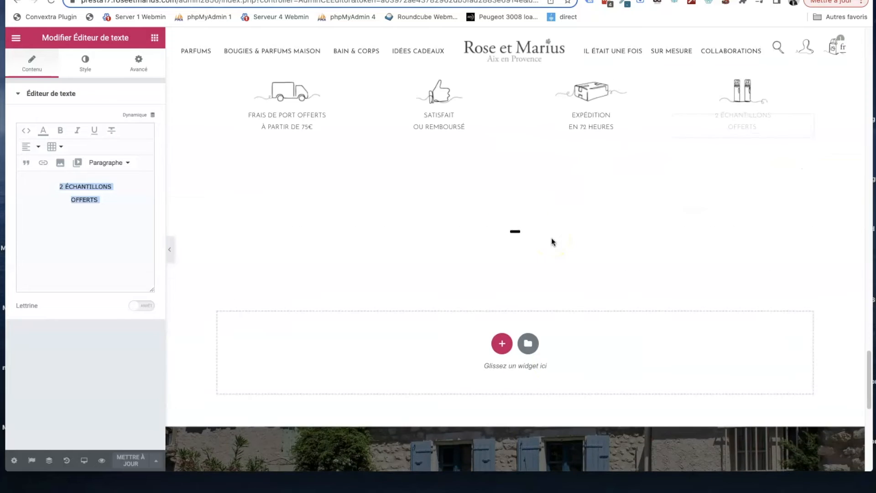
- Exit the editor to the back office and show the theme builder's template list
click(16, 37)
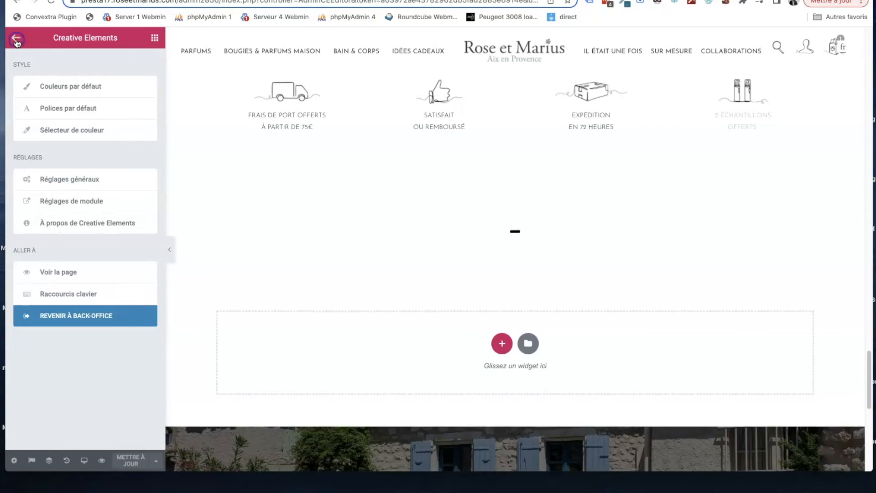
click(68, 316)
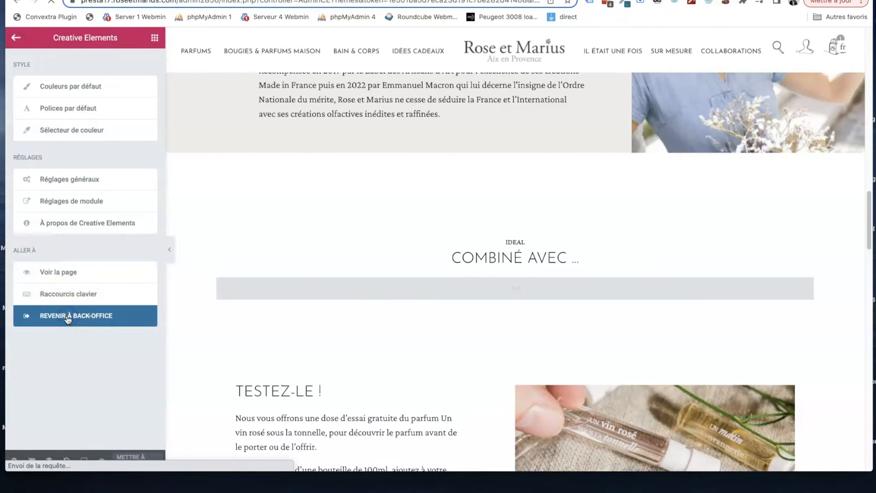
click(62, 316)
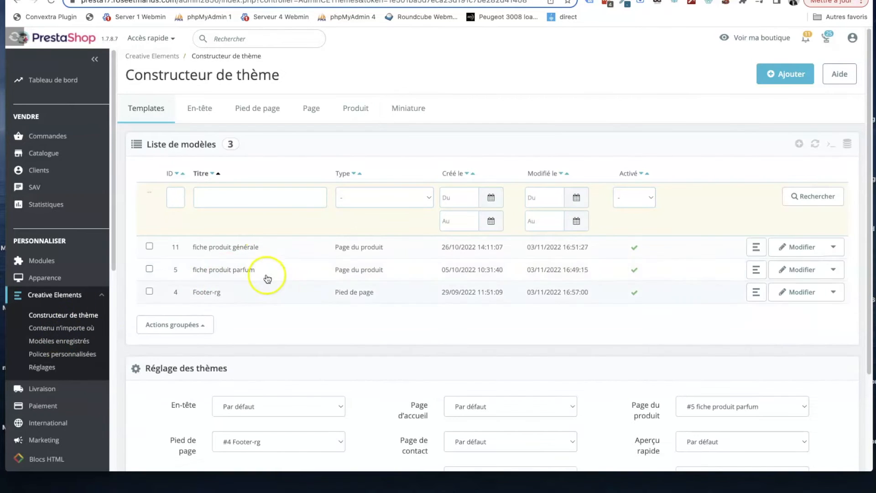
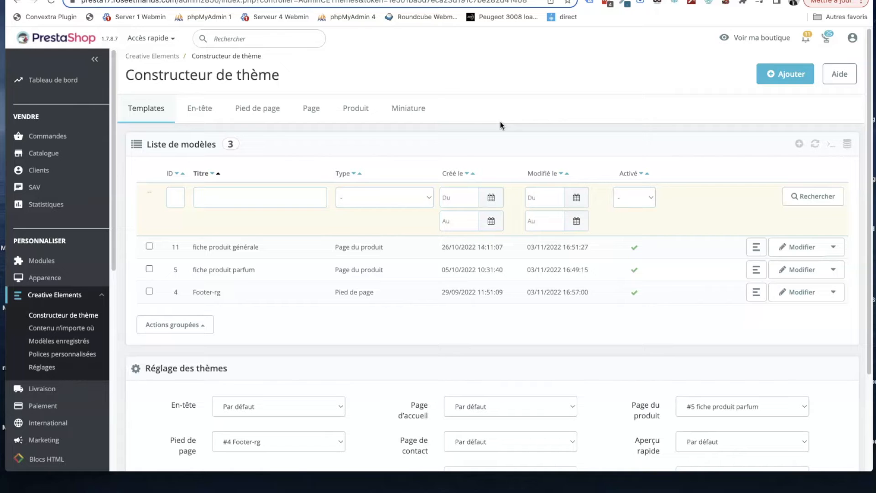
- Open the saved template "gabarit page cms 1" in the Creative Elements editor and review its banner and image blocks
click(77, 342)
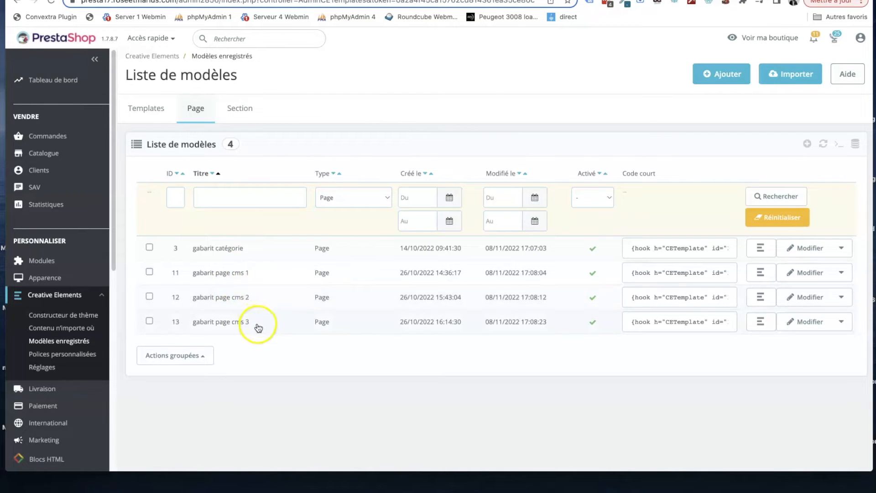
click(807, 276)
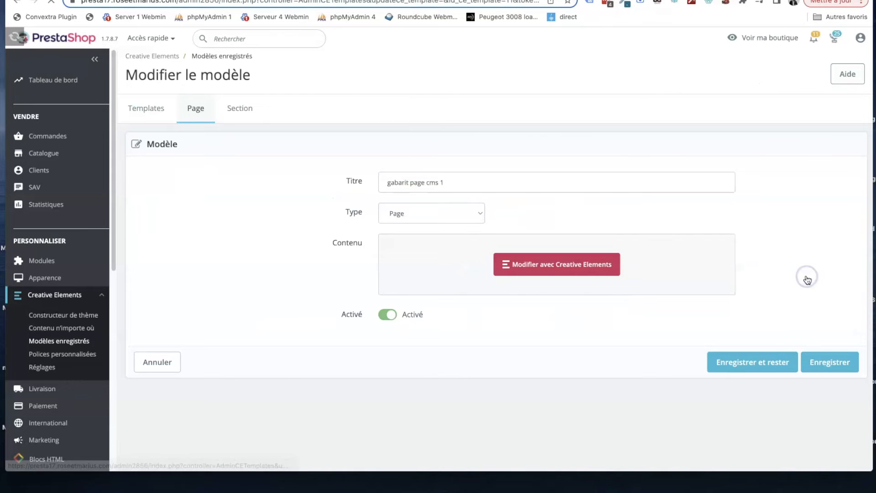
click(544, 270)
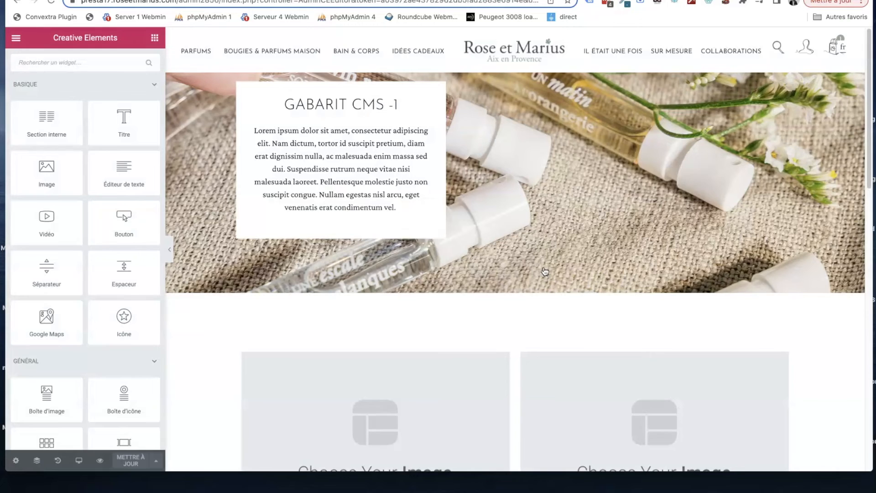
scroll(458, 179, down, 6)
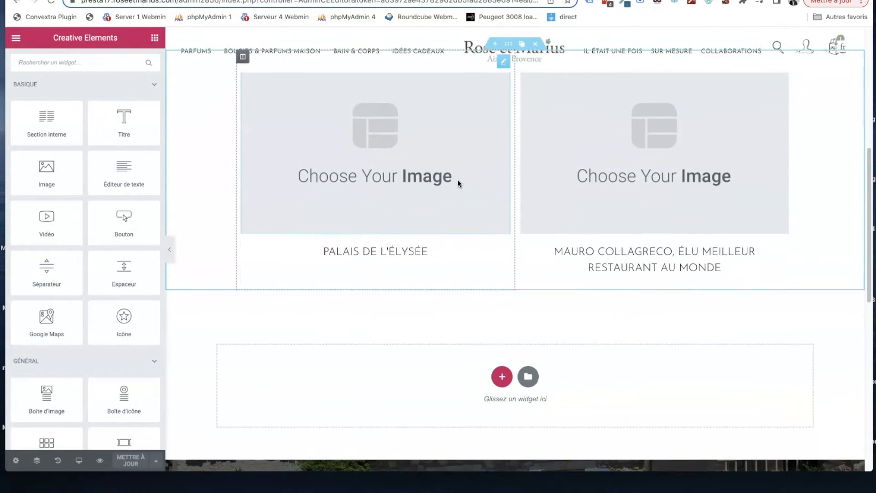
scroll(458, 179, up, 2)
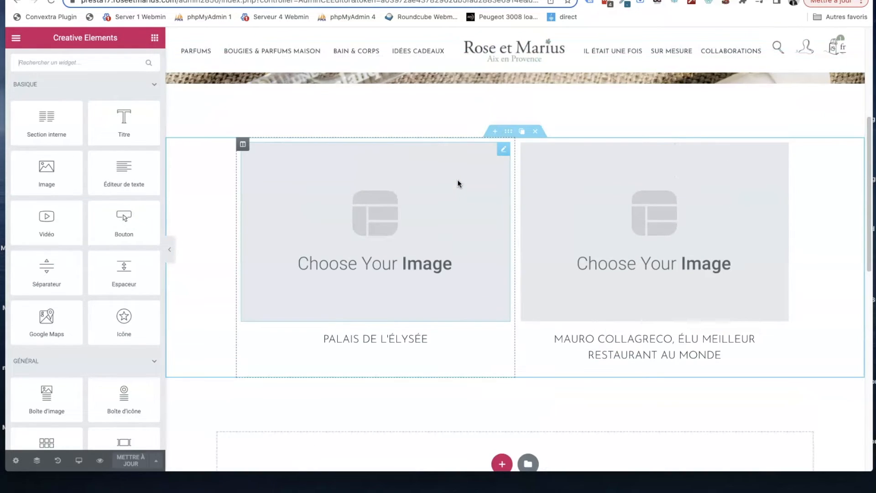
scroll(458, 182, up, 3)
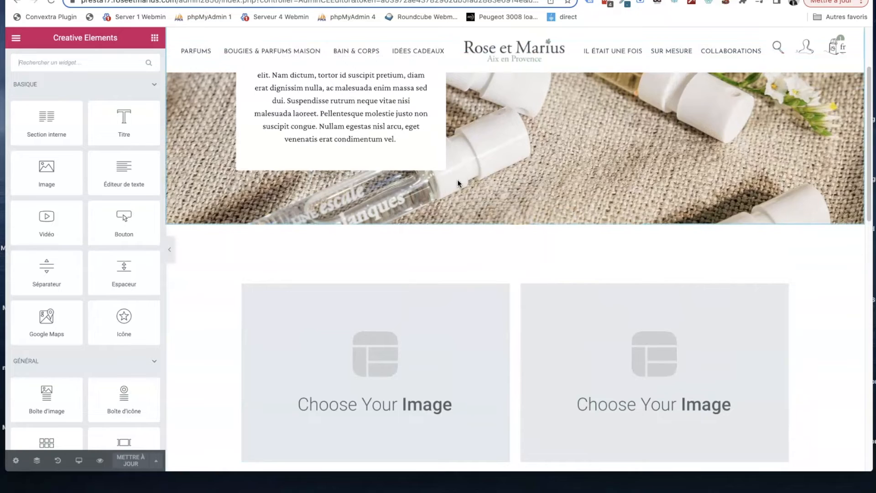
scroll(457, 183, up, 2)
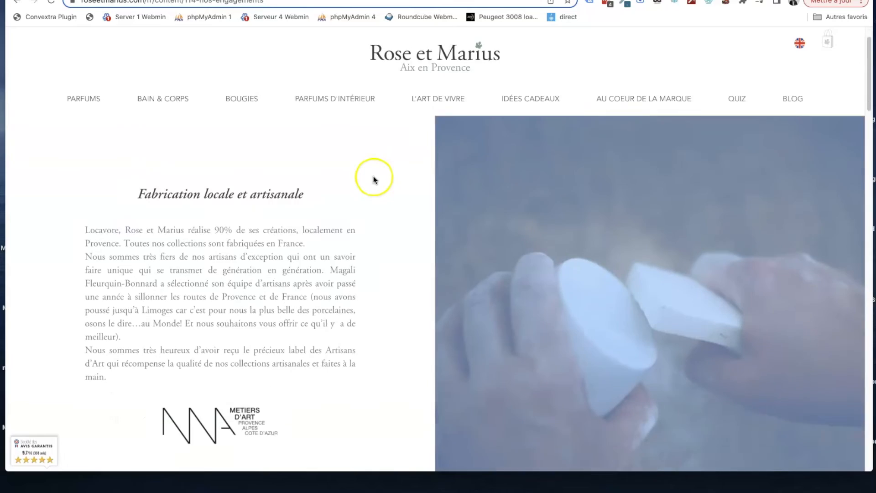
- Review the layout of the existing "Nos engagements" page on the live Rose et Marius site
scroll(374, 176, down, 10)
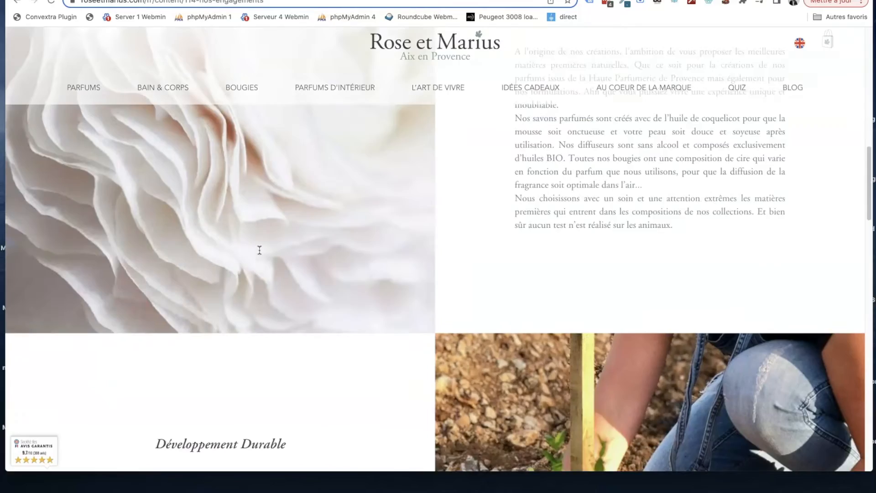
scroll(259, 250, down, 5)
scroll(259, 250, up, 15)
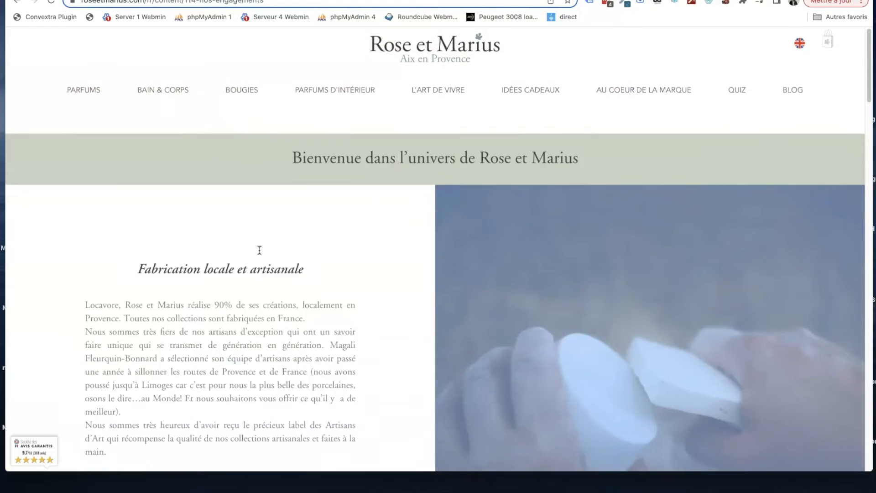
scroll(259, 250, down, 1)
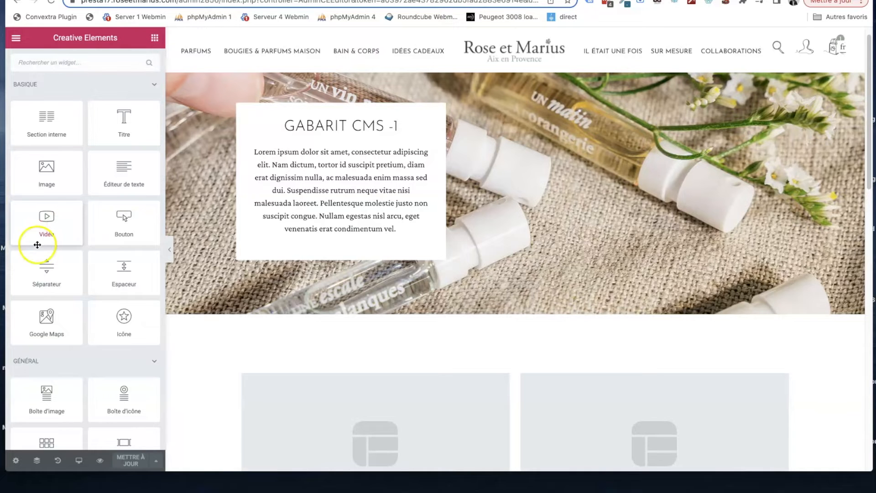
- Exit the template editor to the back office and show the list of CMS pages
click(14, 38)
click(60, 315)
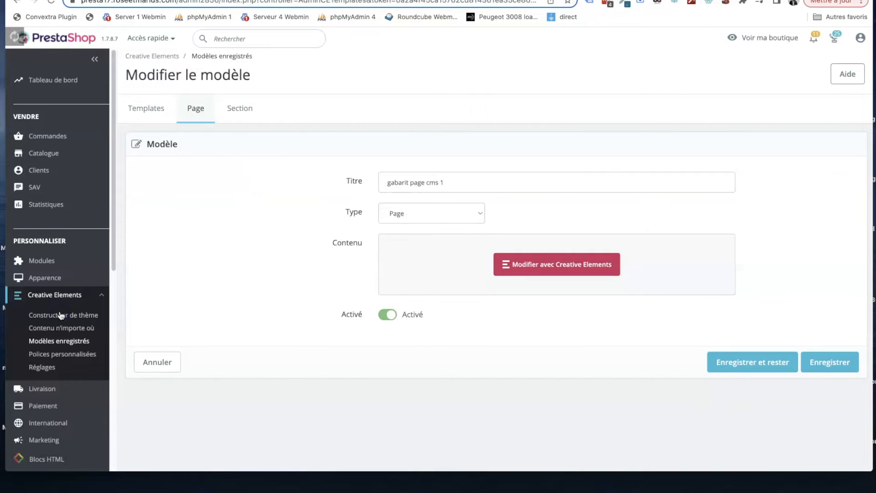
mouse_move(61, 283)
click(39, 337)
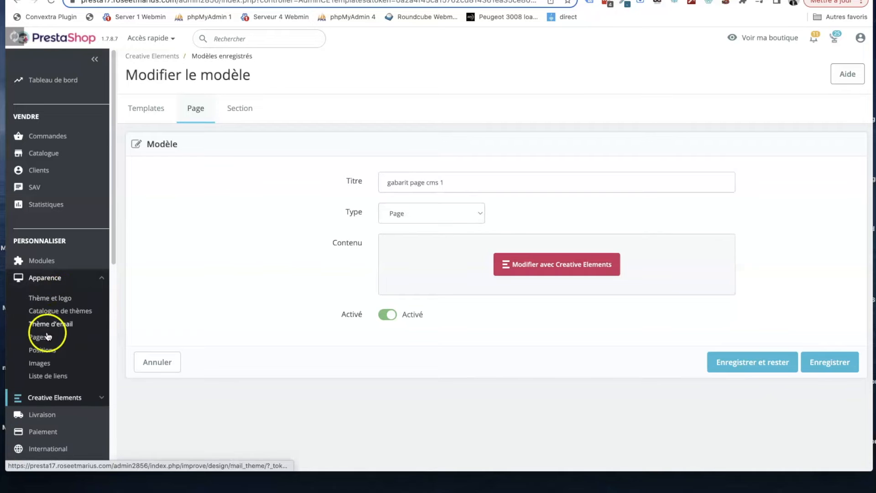
click(337, 280)
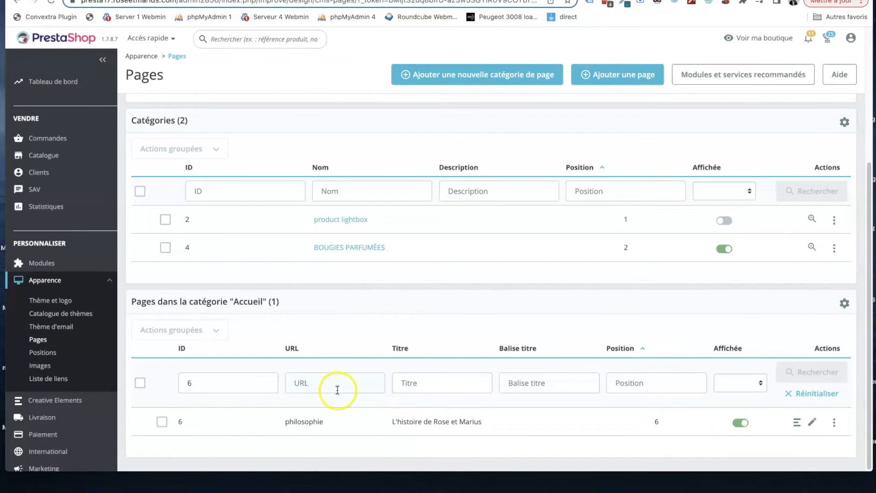
- Check the page ID in the live "Nos engagements" address and filter the CMS pages by ID 114
click(283, 0)
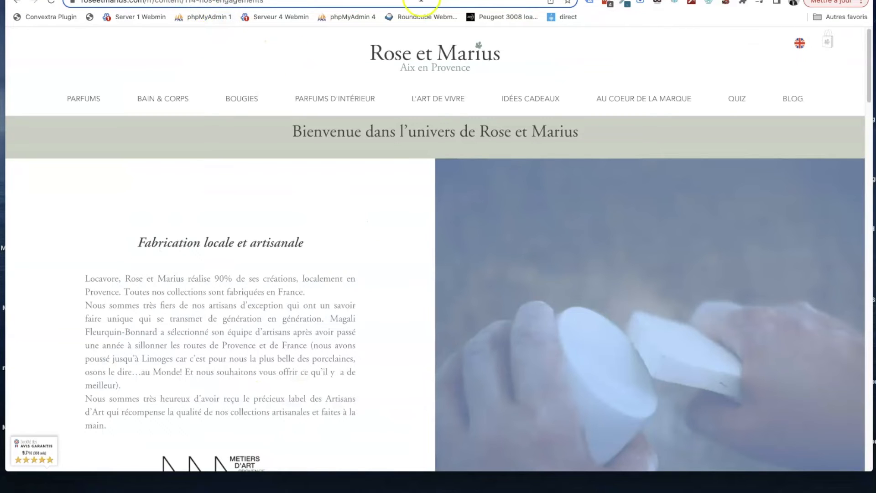
click(169, 0)
click(204, 387)
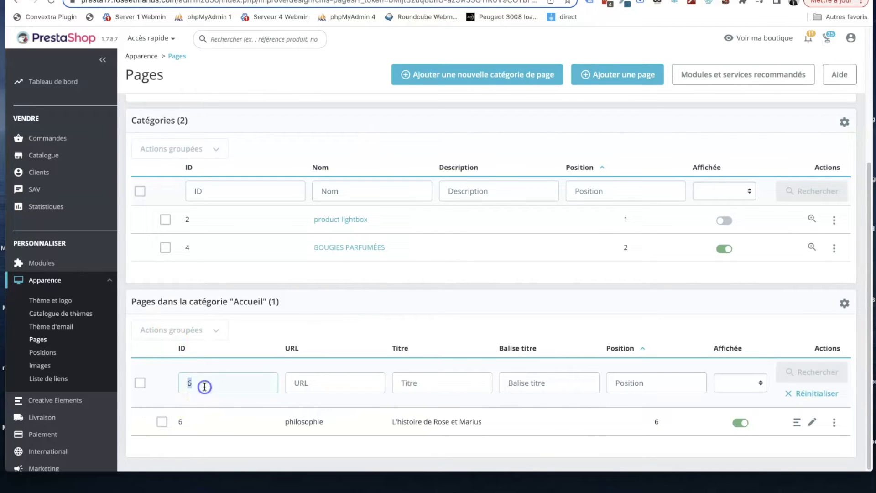
text(114)
key(Return)
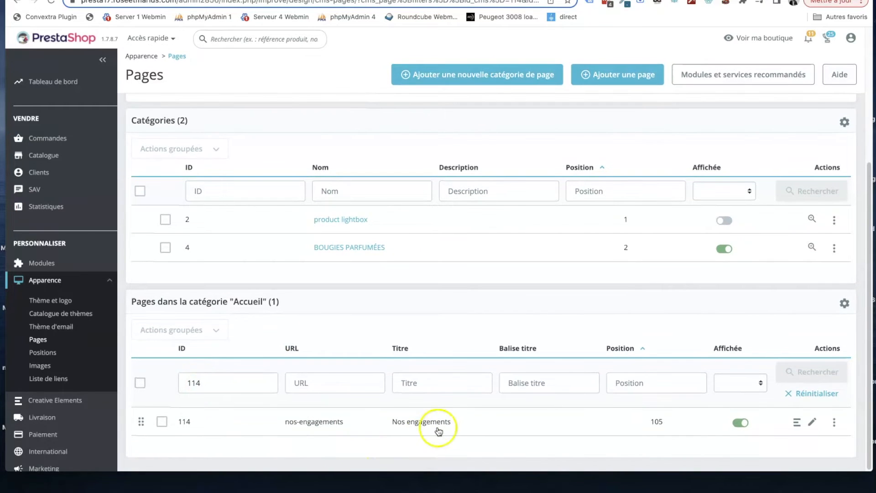
- Delete all the French content of the "Nos engagements" page and save the page
click(814, 422)
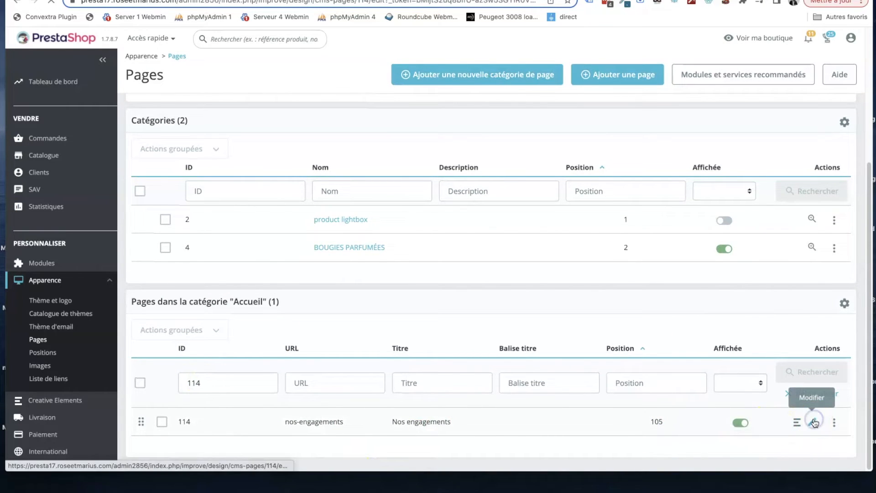
scroll(510, 218, down, 10)
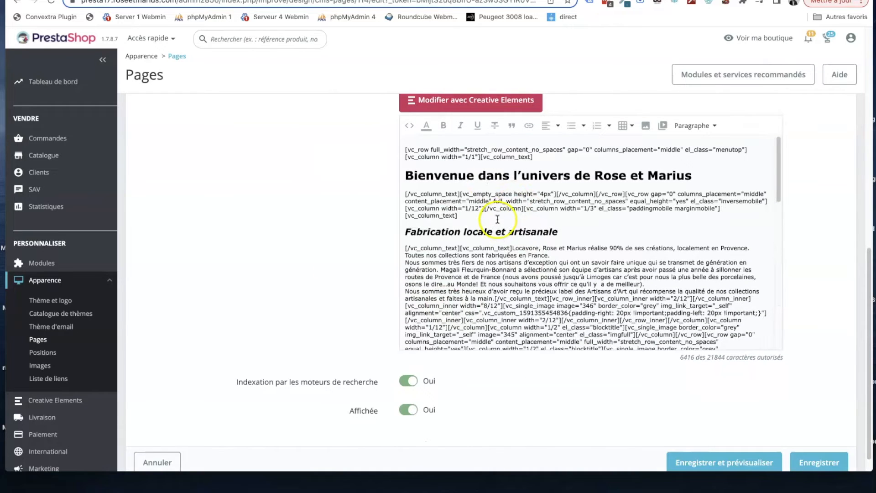
click(497, 219)
key(ctrl+a)
key(BackSpace)
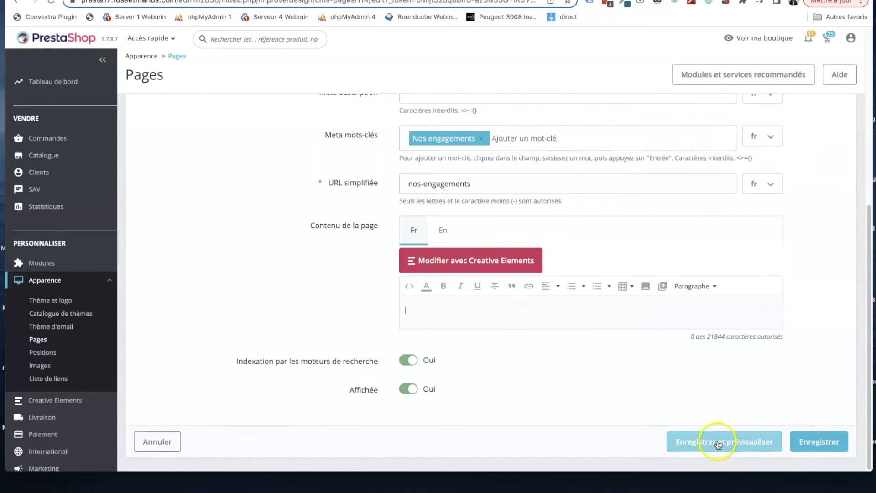
click(815, 443)
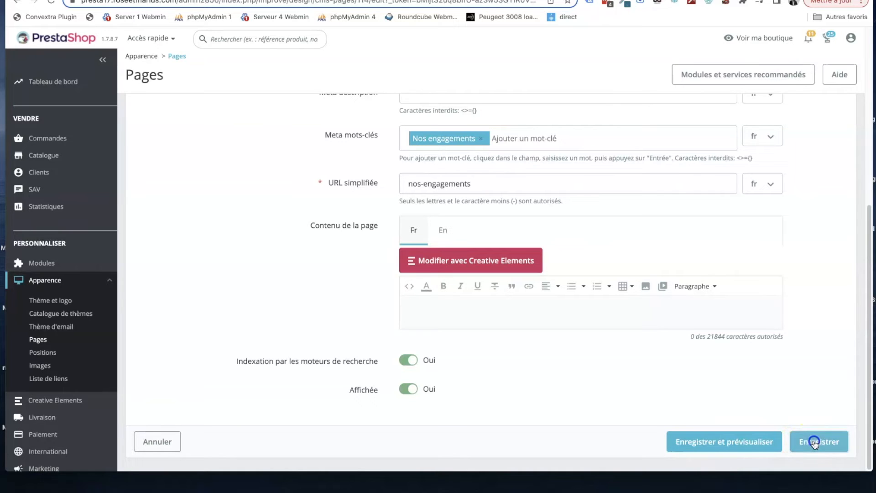
- Reopen the "Nos engagements" page, delete all its English content and save the page
scroll(686, 226, down, 5)
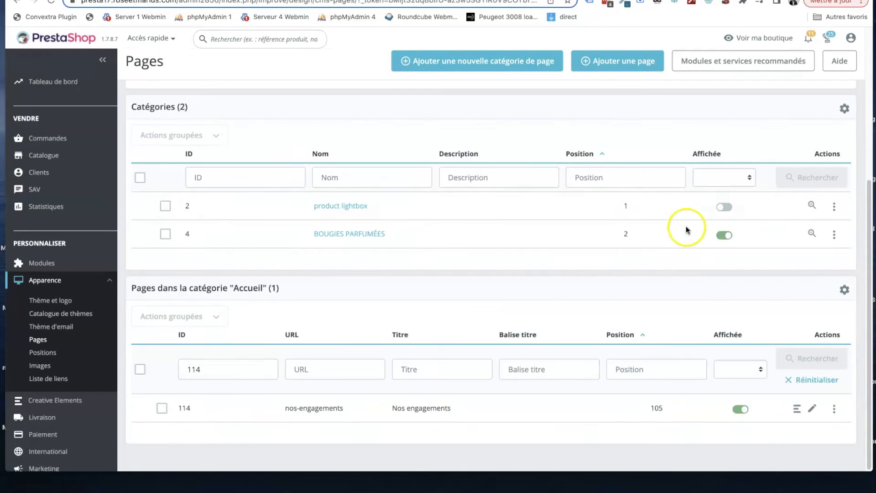
click(814, 419)
scroll(686, 128, down, 6)
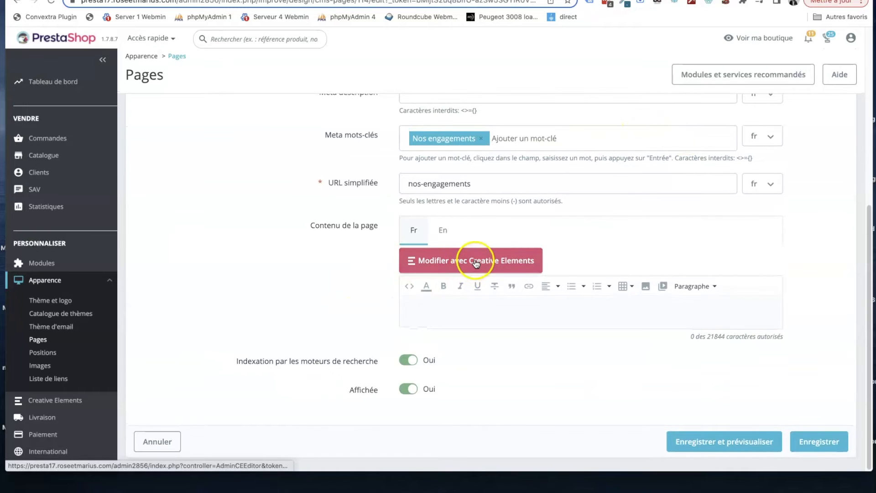
click(441, 229)
scroll(469, 258, down, 1)
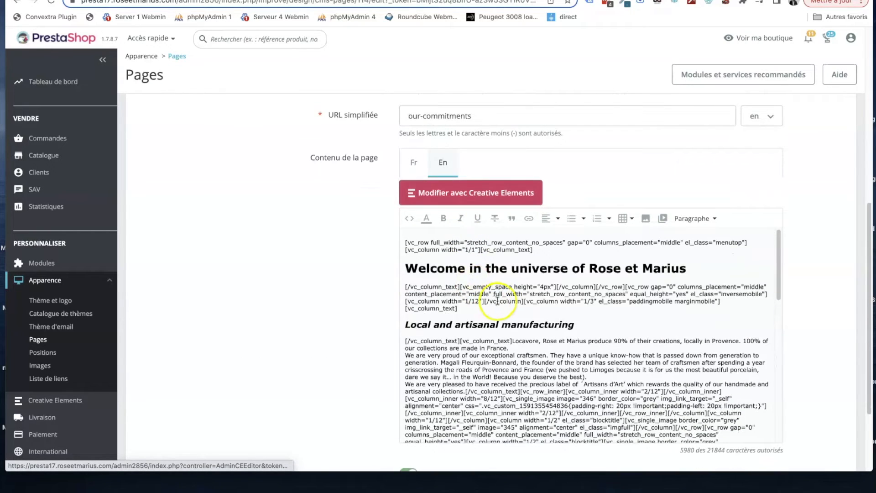
click(501, 300)
key(super+a)
key(BackSpace)
click(817, 443)
- Reopen the "Nos engagements" page and edit its French version with Creative Elements
scroll(673, 224, down, 5)
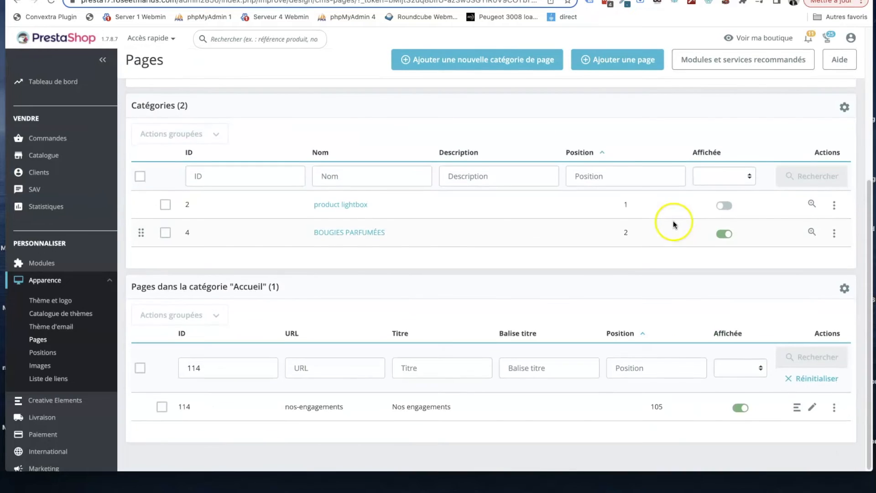
click(812, 420)
scroll(652, 345, down, 7)
scroll(456, 304, up, 1)
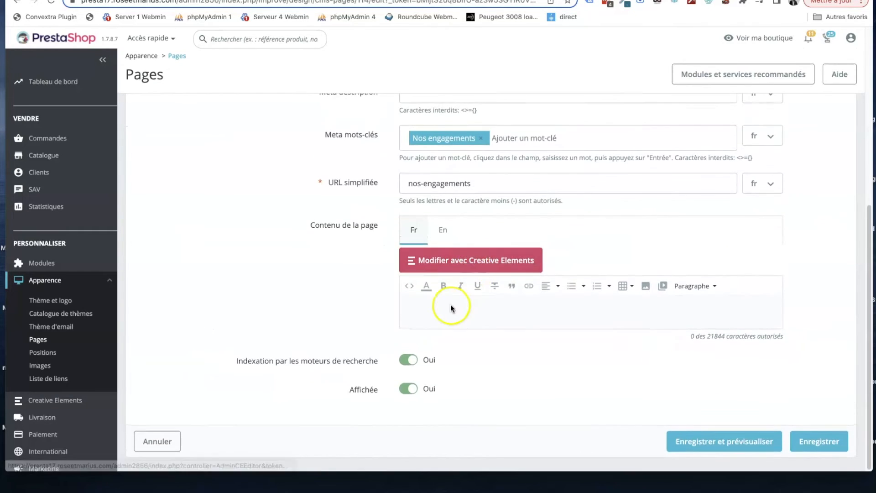
click(472, 264)
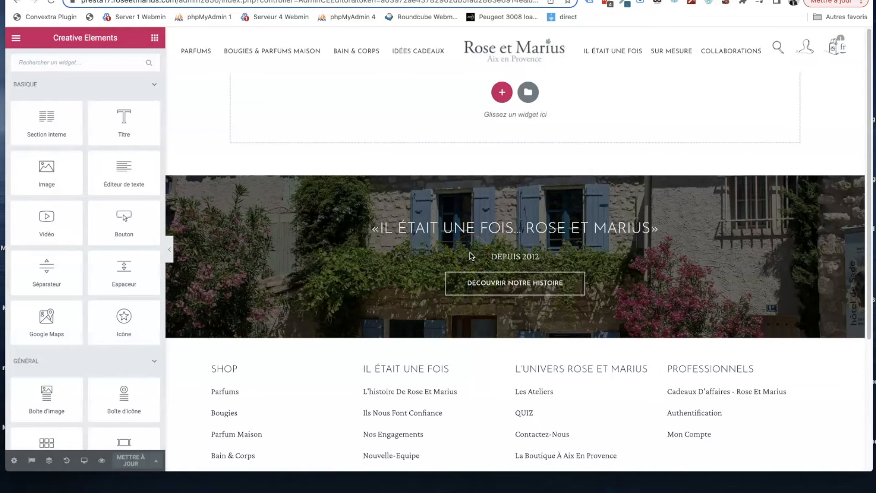
- Open the template library from the empty page area and search the saved templates for "cms"
click(529, 93)
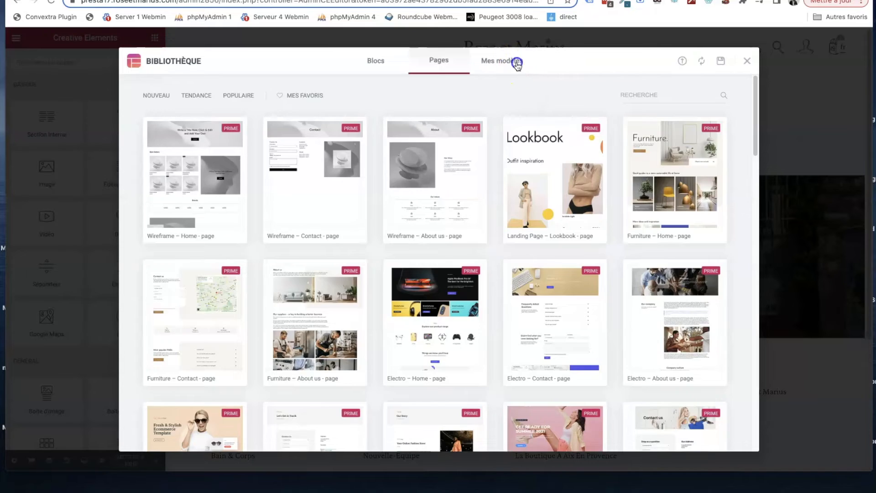
click(517, 63)
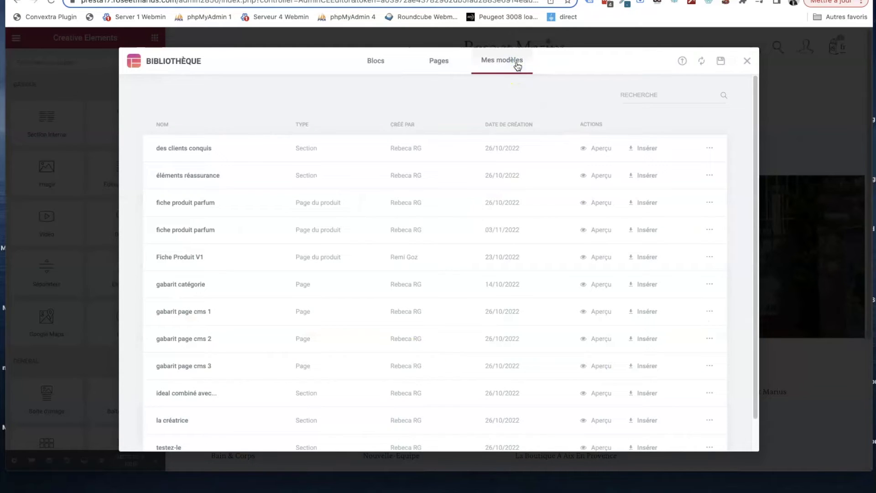
click(639, 94)
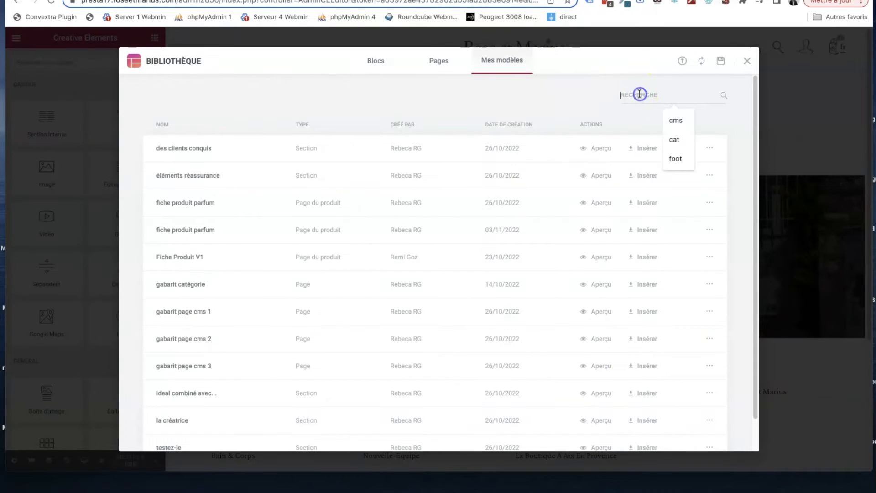
text(cms)
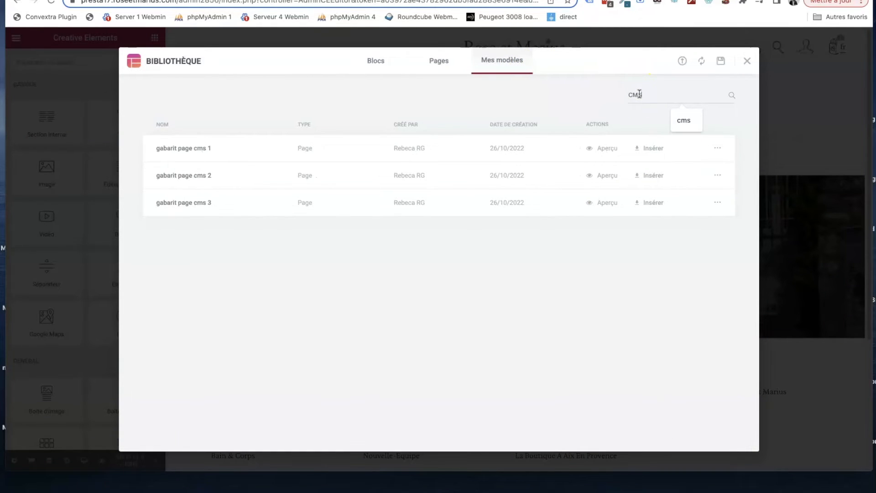
click(304, 97)
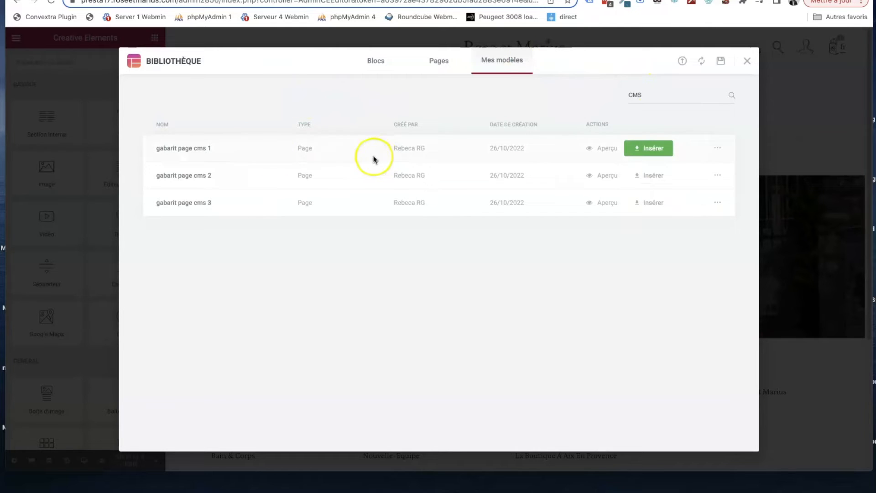
- Preview the templates "gabarit page cms 1" and "gabarit page cms 2" and examine their layouts
click(609, 149)
scroll(571, 219, down, 6)
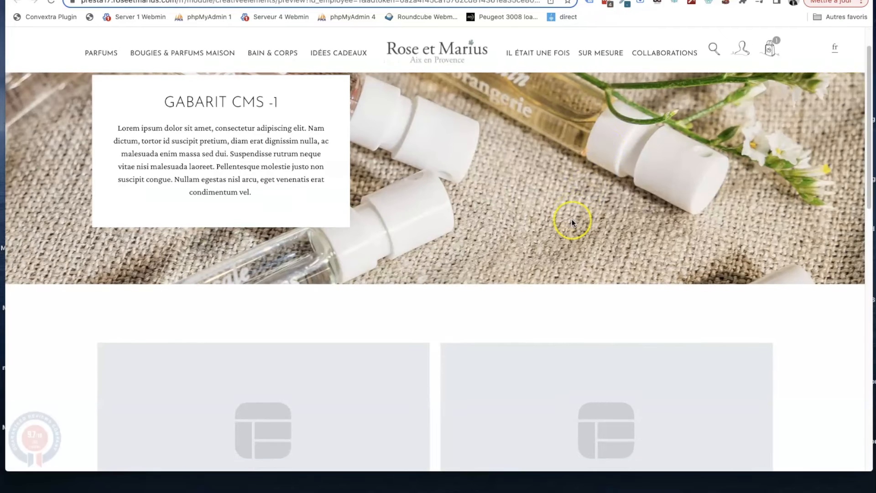
scroll(571, 223, up, 5)
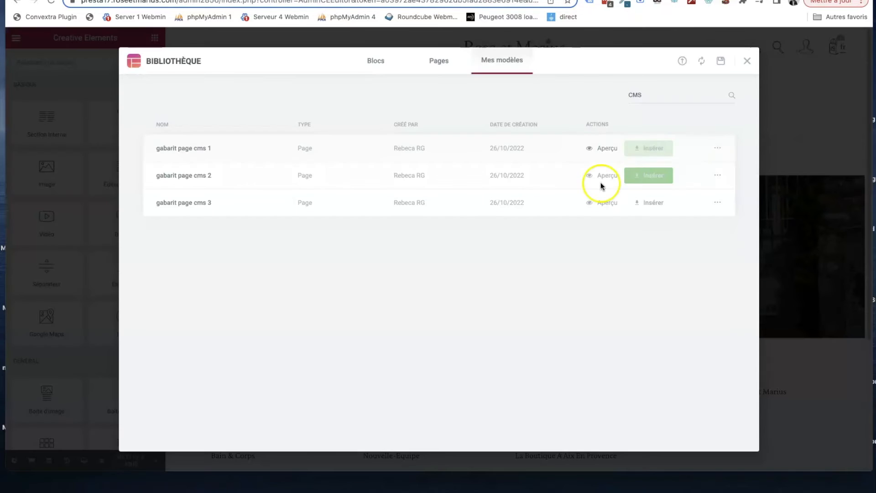
click(607, 175)
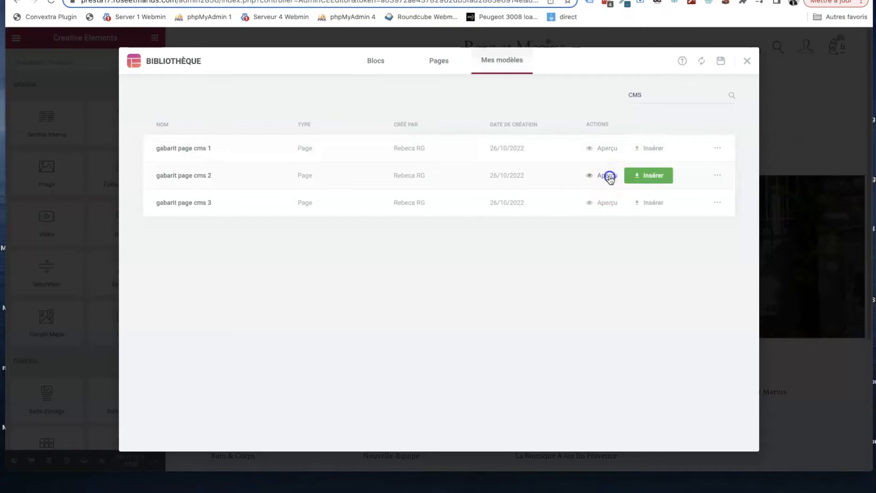
scroll(541, 220, down, 8)
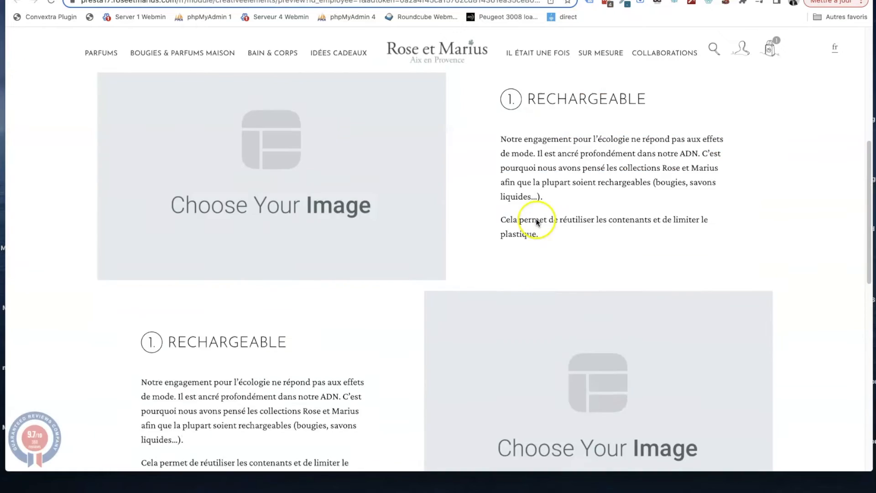
- Insert the saved template "gabarit page cms 2" into the page
scroll(346, 178, up, 2)
scroll(362, 188, up, 1)
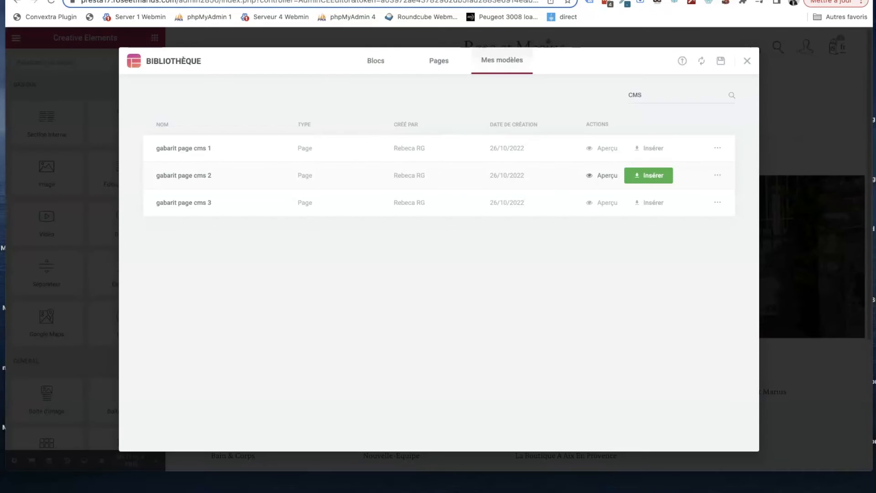
click(654, 179)
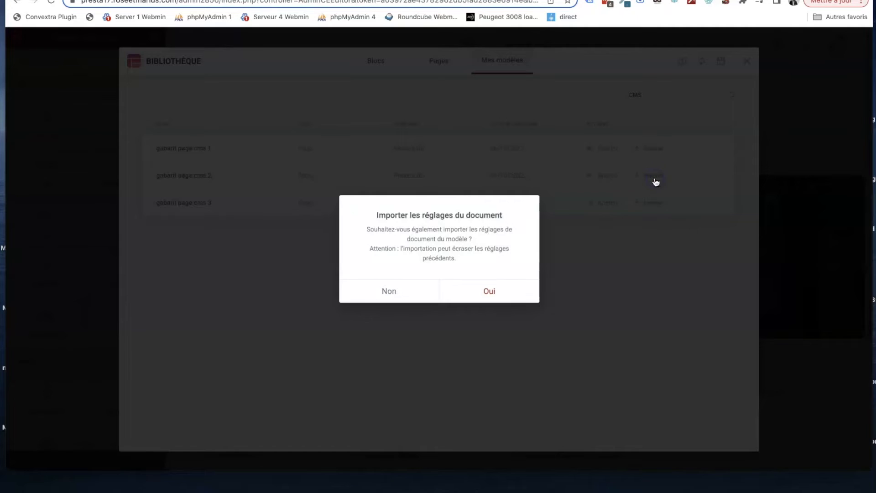
click(491, 290)
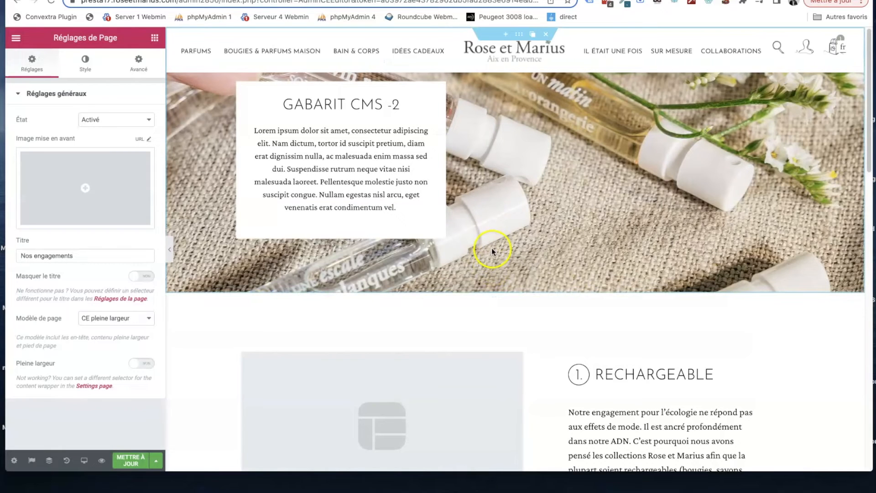
- Examine the content of the live "Nos engagements" page, with the banner heading selected in the editor
click(360, 105)
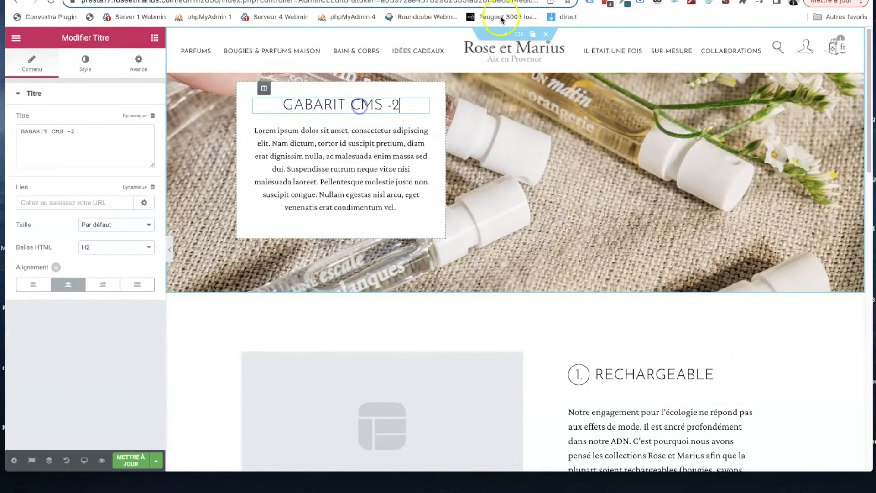
click(506, 0)
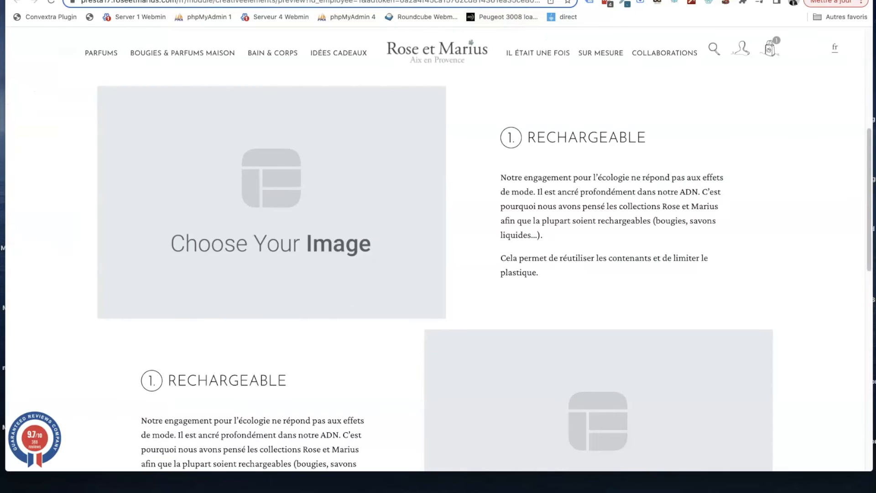
click(438, 0)
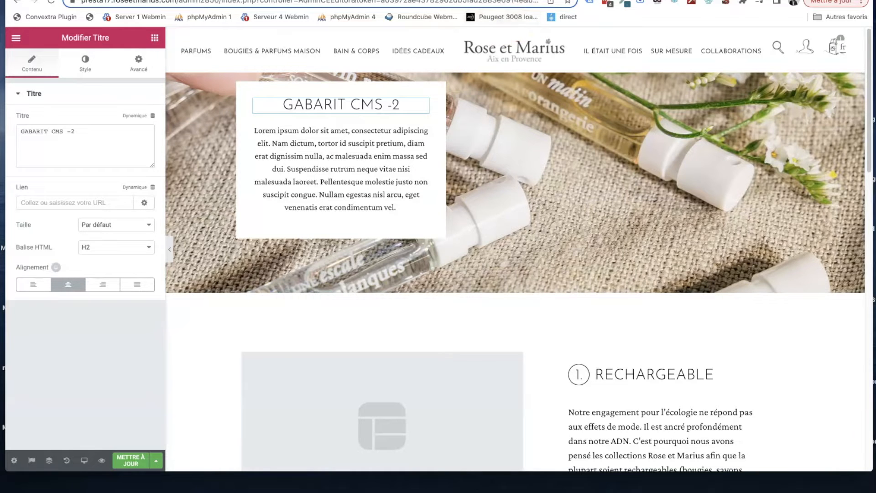
click(552, 0)
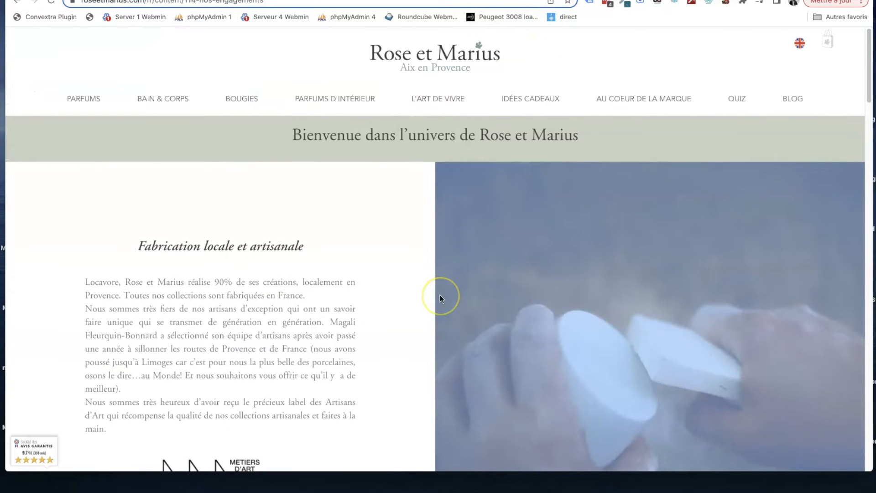
scroll(440, 297, down, 3)
scroll(440, 297, up, 3)
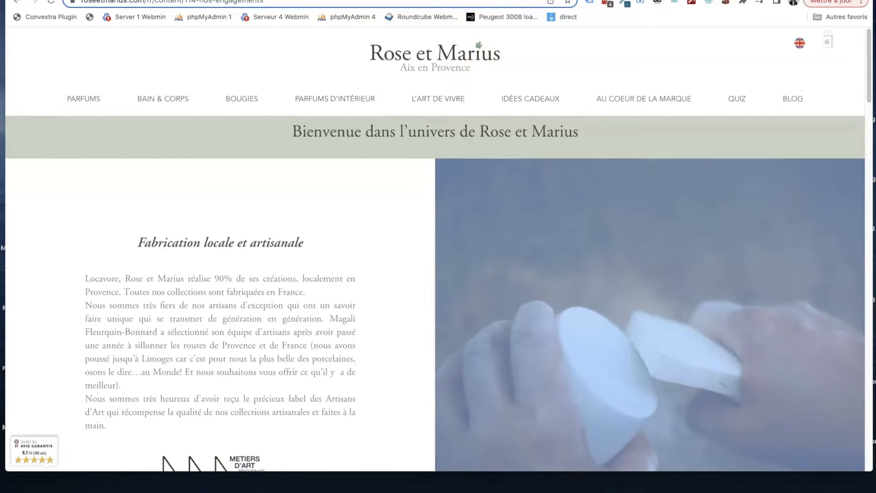
click(457, 0)
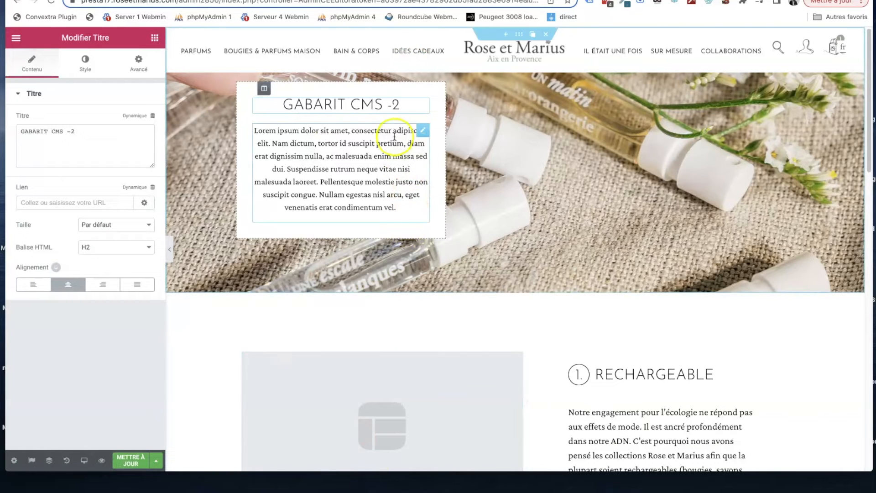
- Replace the banner heading text with "Nos engagements"
click(369, 105)
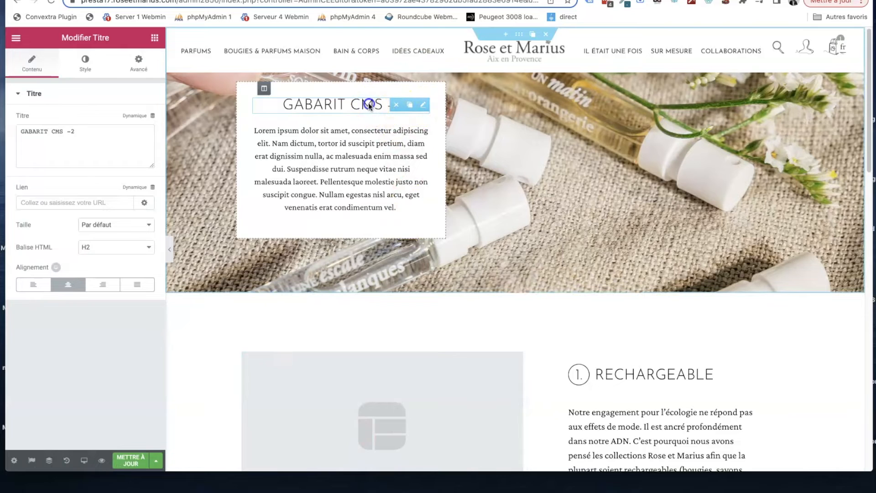
triple_click(100, 146)
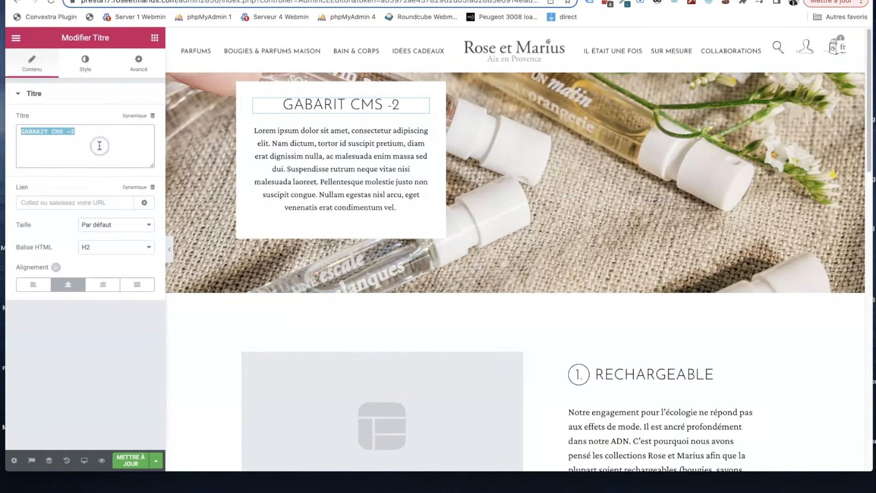
text(Nos engagements)
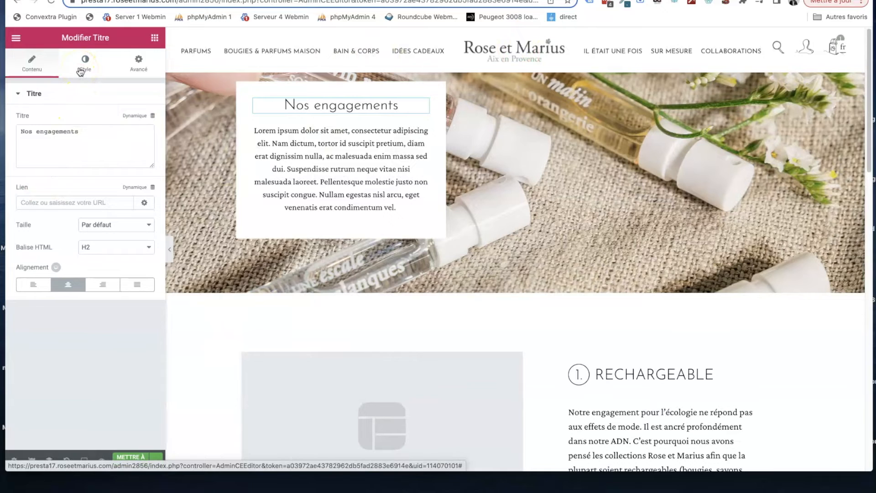
- Set the page template to "CE canevas" in the page settings
click(14, 461)
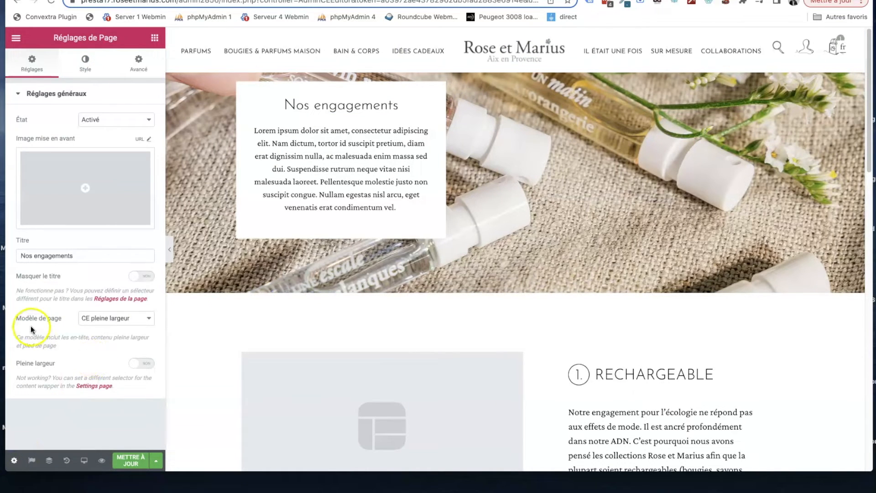
click(115, 319)
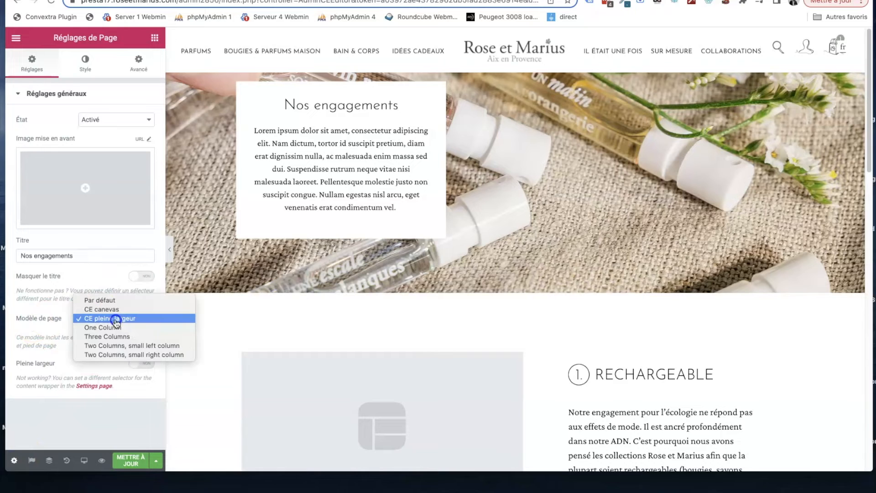
click(121, 309)
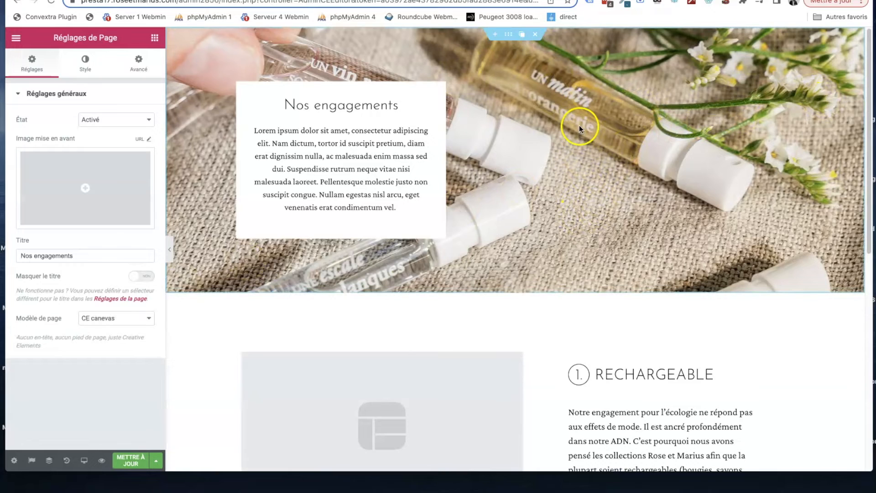
- View the file manager and upload area for the banner section's background image, and close them without changing the image
click(508, 36)
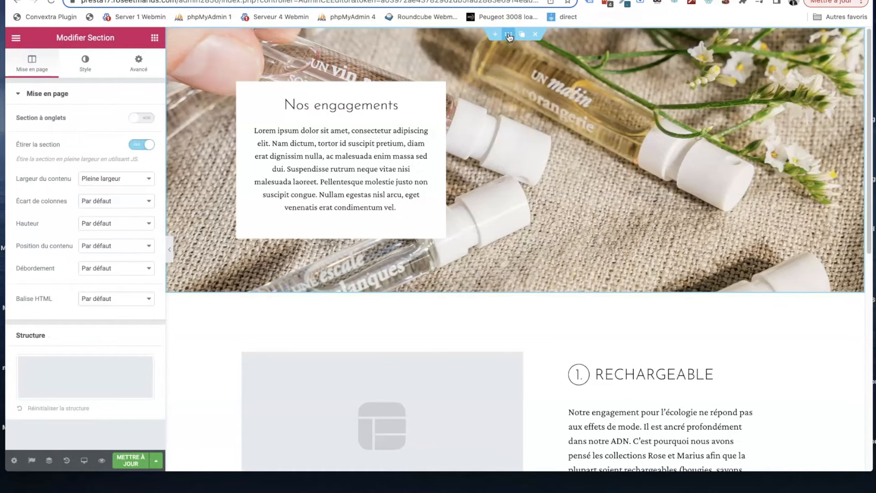
click(82, 61)
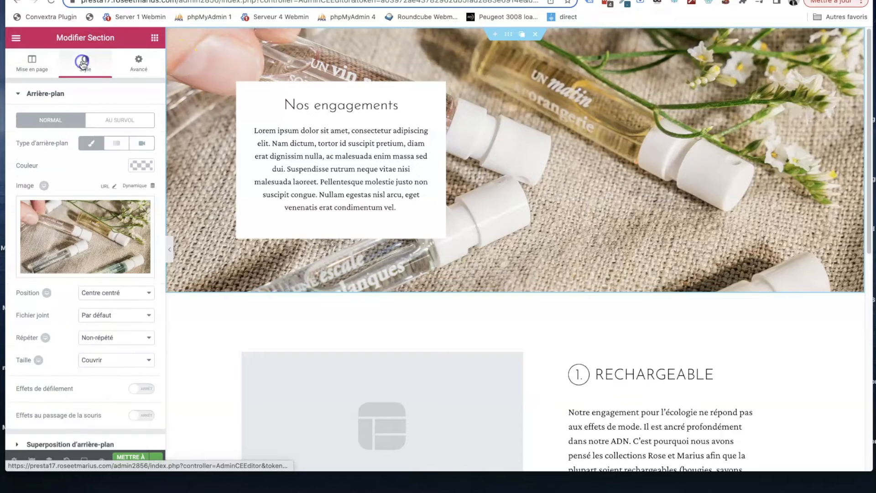
click(82, 222)
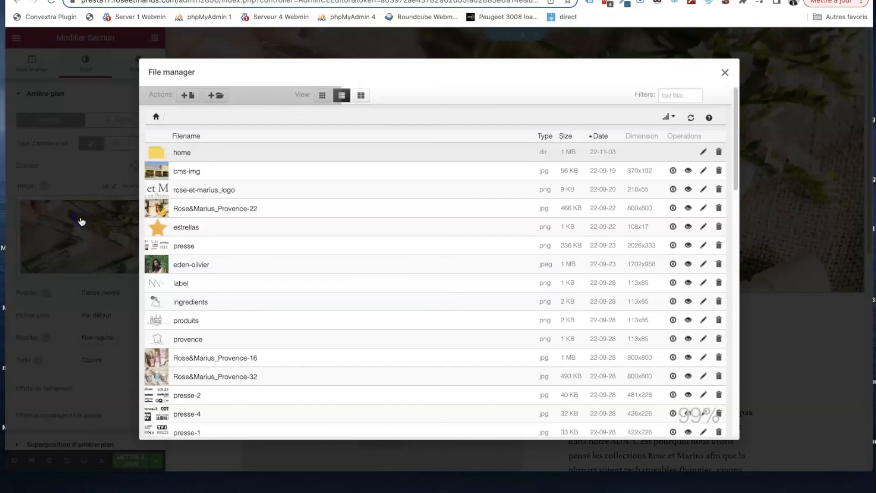
click(189, 97)
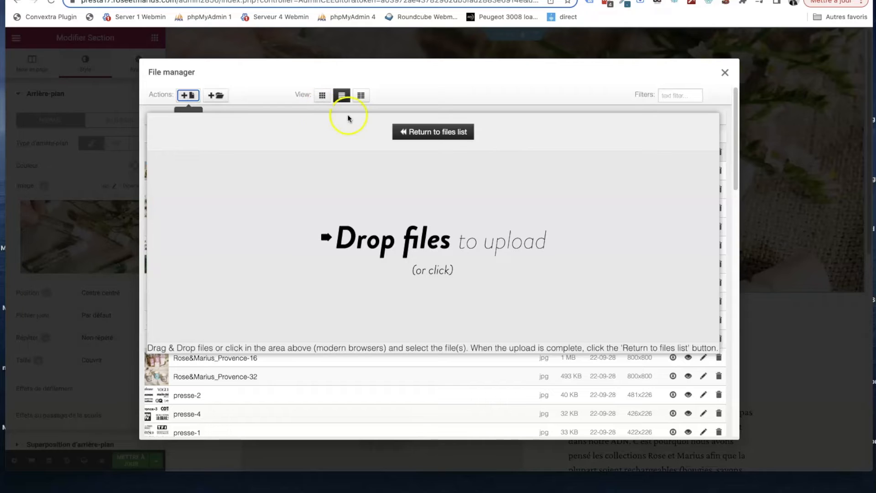
click(447, 132)
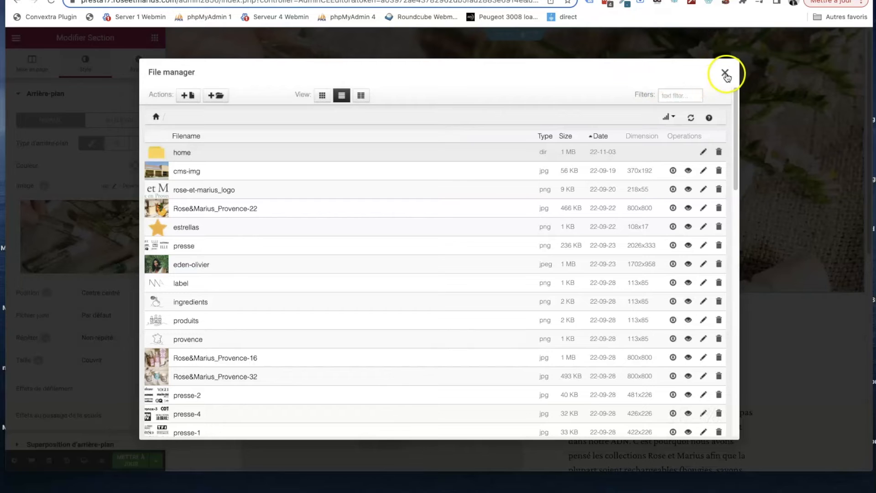
click(726, 74)
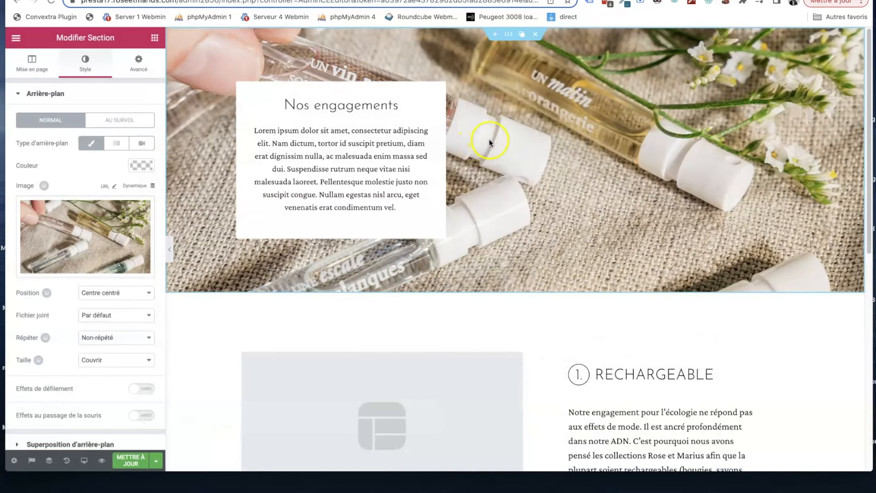
- Save the "Fabrication locale et artisanale" image from the live page as fabrication-locale-artisanale.webp in the RM folder
scroll(348, 189, down, 3)
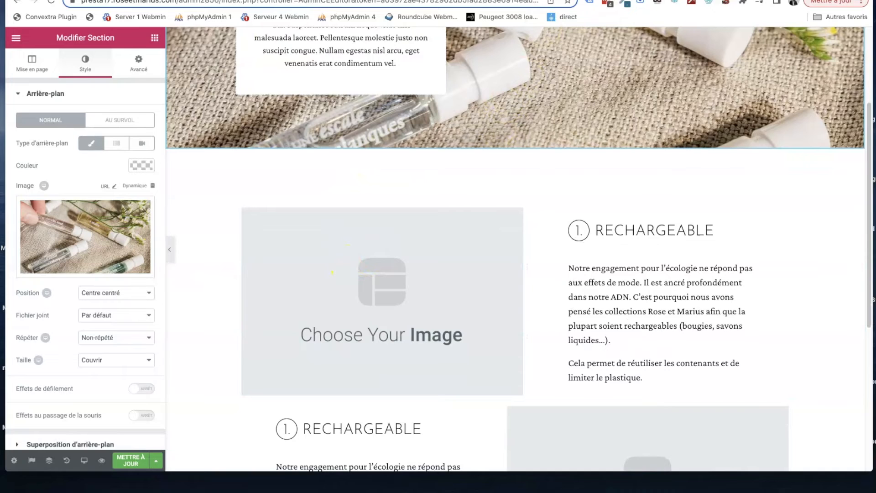
click(577, 0)
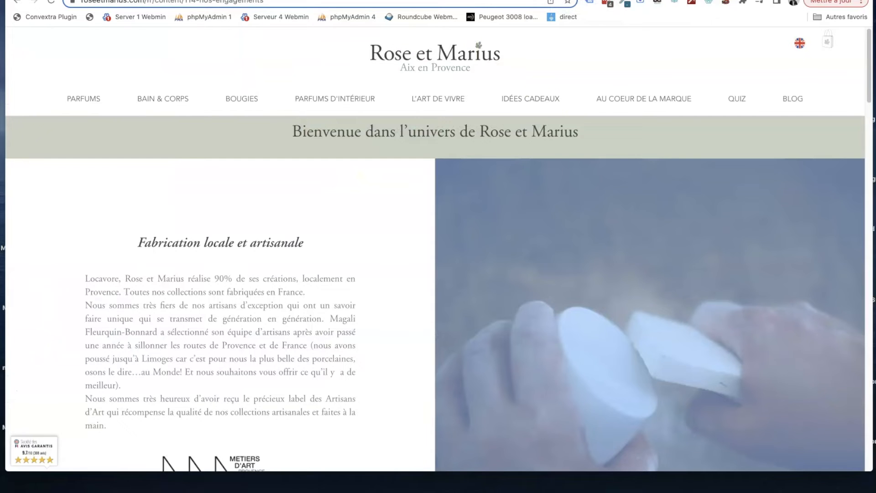
right_click(539, 263)
click(559, 278)
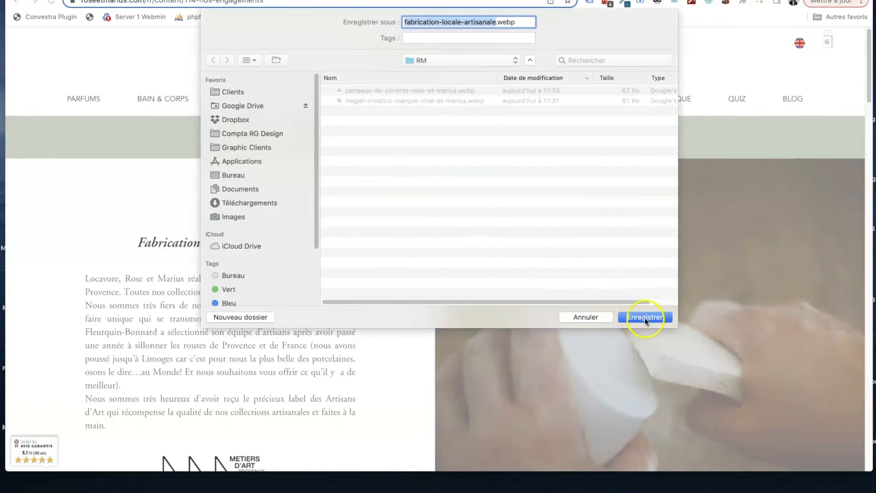
click(645, 318)
- Save the Métiers d'Art logo from the live page as metier-art-certification.png in the RM folder
scroll(508, 226, down, 8)
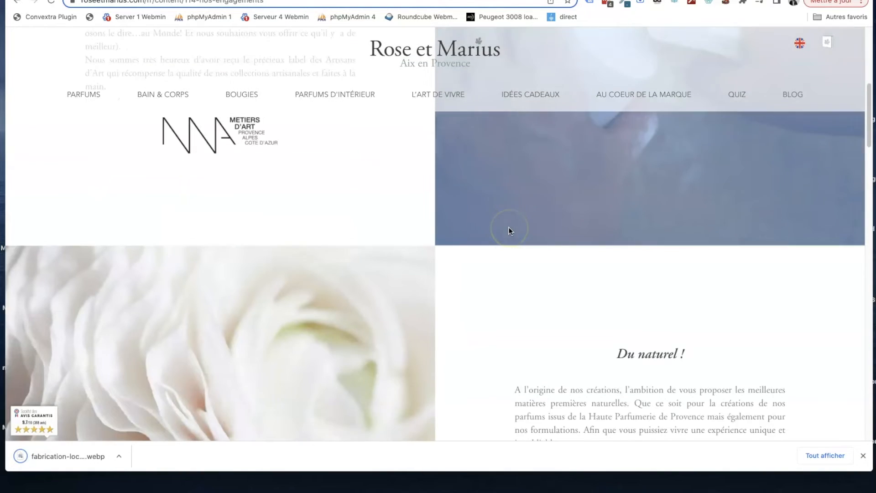
scroll(283, 223, up, 3)
right_click(206, 207)
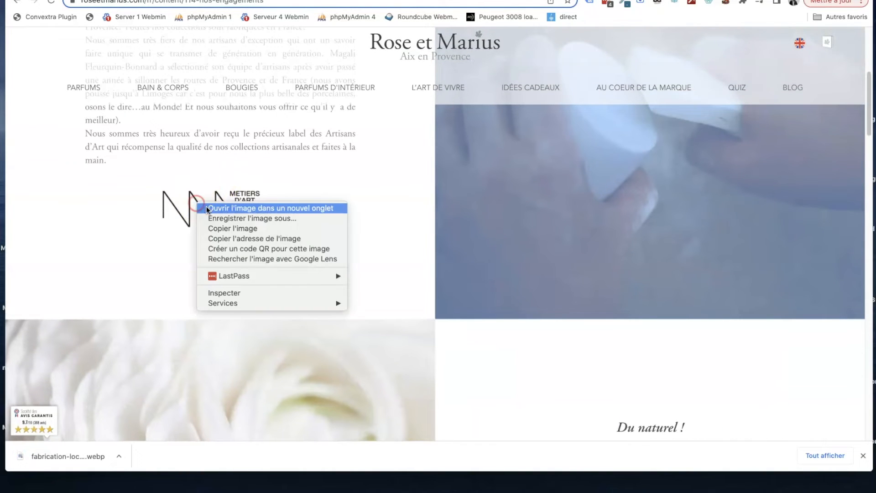
click(224, 218)
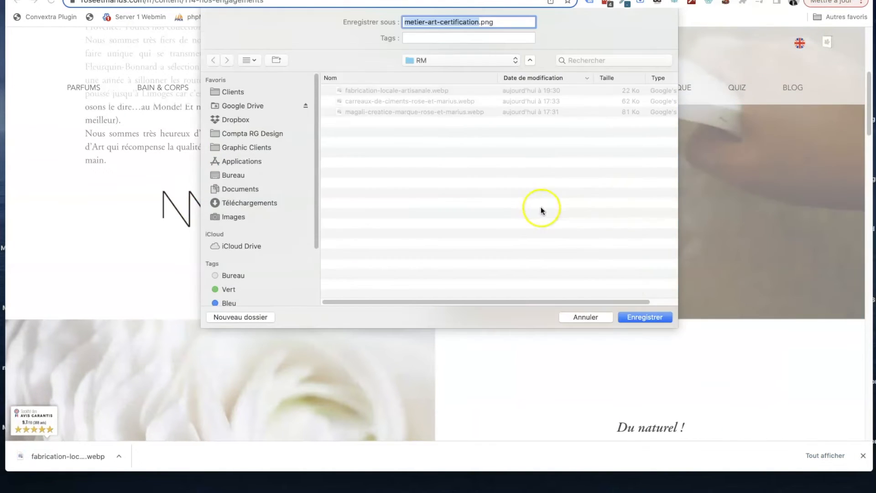
click(640, 317)
- Save the flower image beside "Du naturel !" as du-naturel.webp in the RM folder
scroll(476, 265, down, 5)
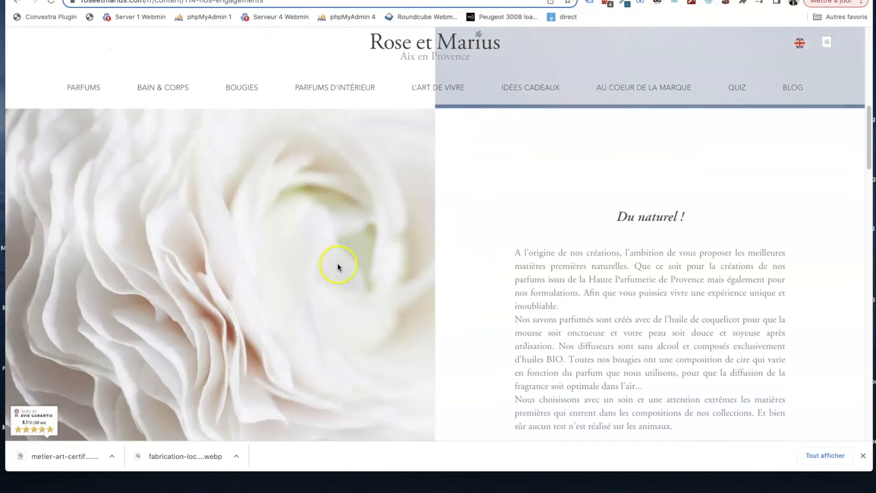
right_click(337, 264)
click(368, 279)
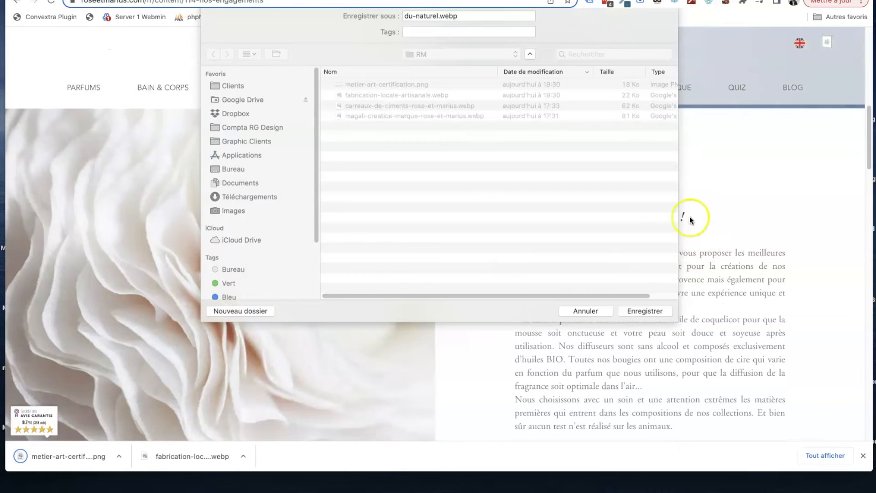
click(646, 315)
- Save the tree-planting image beside "Développement Durable" as developpement-durable-rose-et-marius.jpg in the RM folder
scroll(642, 198, down, 5)
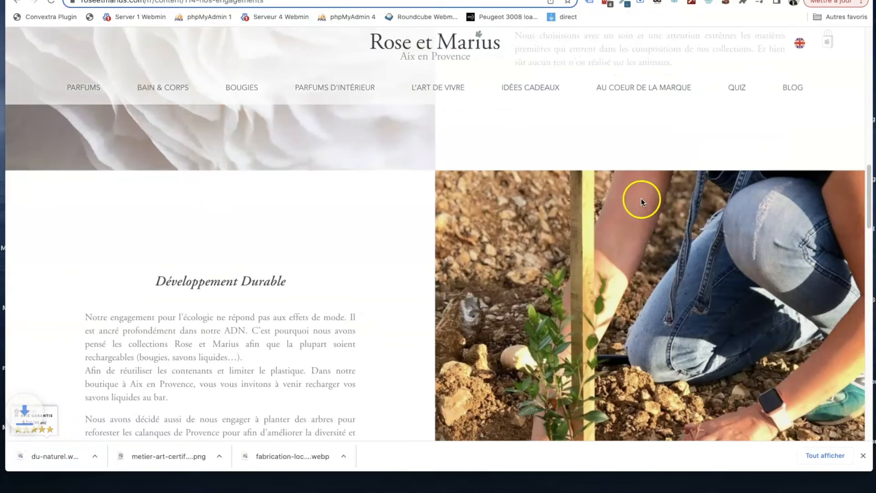
right_click(627, 248)
click(642, 266)
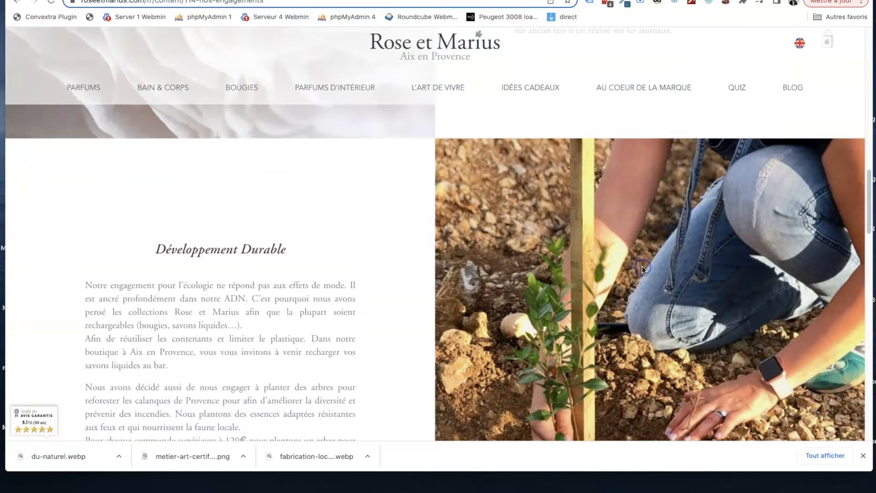
click(639, 318)
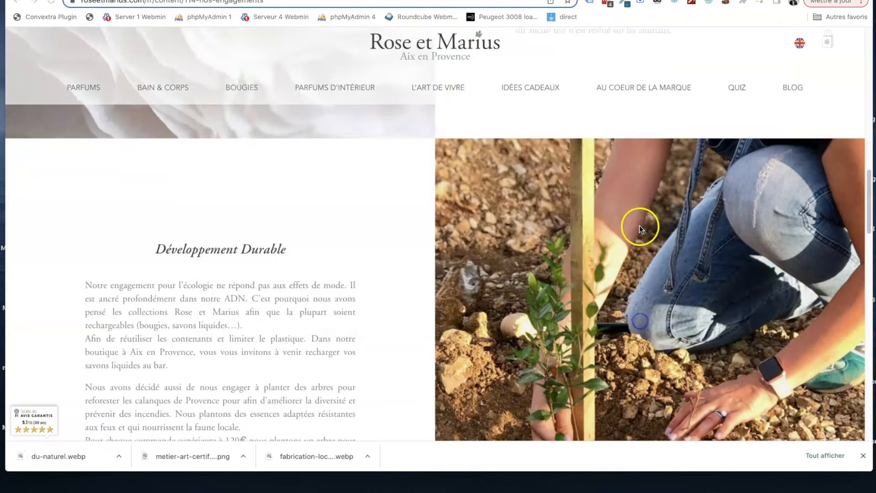
- Save the patterned cup image beside "Editions limitées et personnalisation" to the RM folder under its suggested file name
scroll(640, 226, down, 7)
scroll(637, 233, down, 5)
right_click(341, 214)
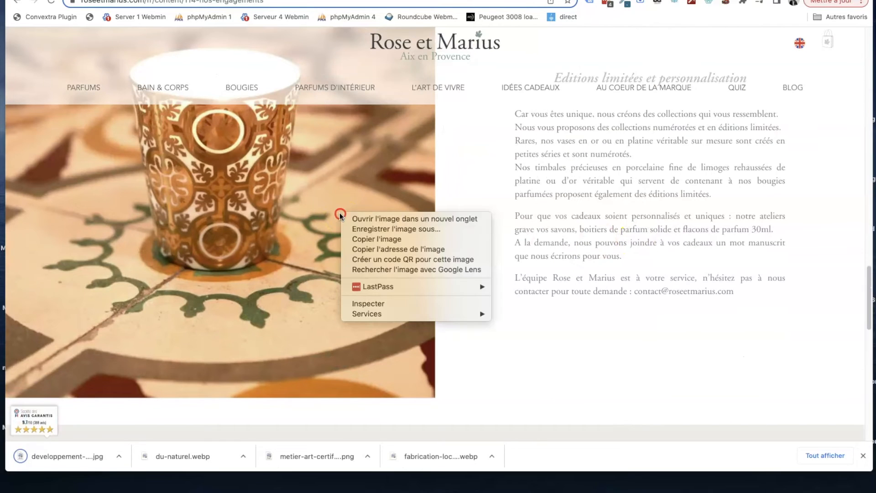
click(379, 229)
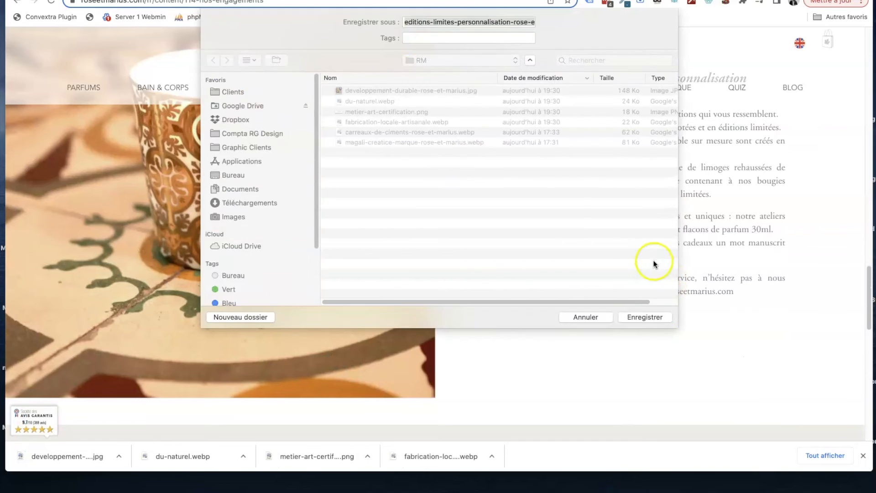
click(653, 318)
scroll(623, 339, down, 2)
scroll(623, 340, up, 20)
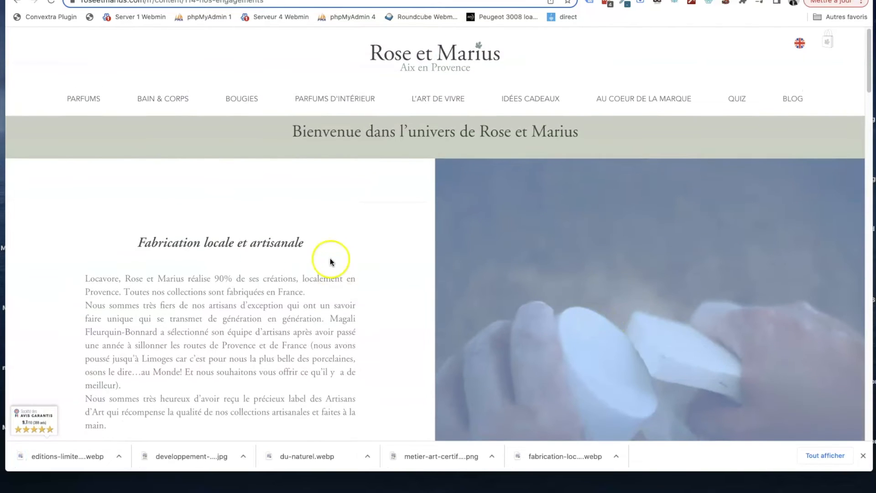
- Copy the heading "Fabrication locale et artisanale" from the live page and open the first "RECHARGEABLE" heading of the template for editing
drag(304, 243, 141, 238)
key(ctrl+c)
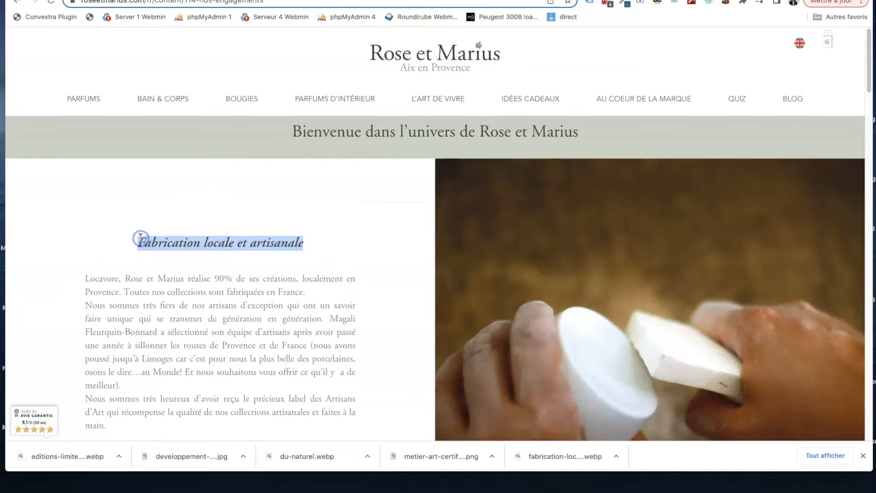
key(ctrl+Tab)
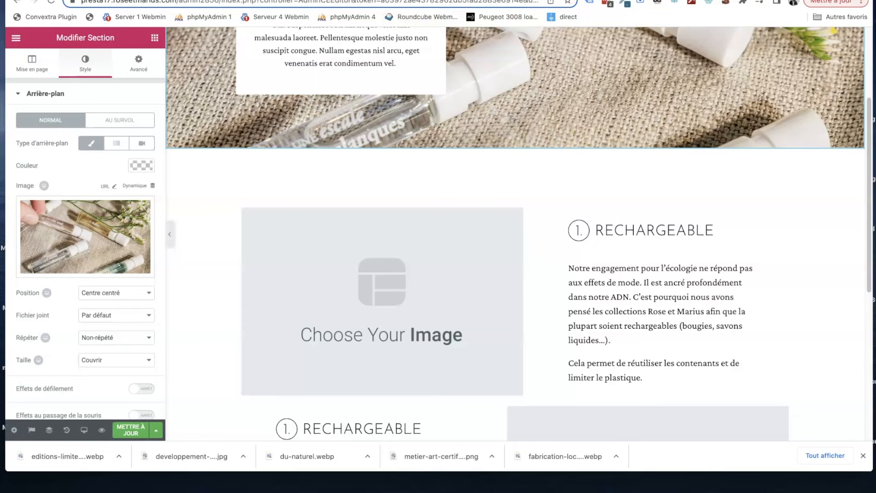
click(632, 226)
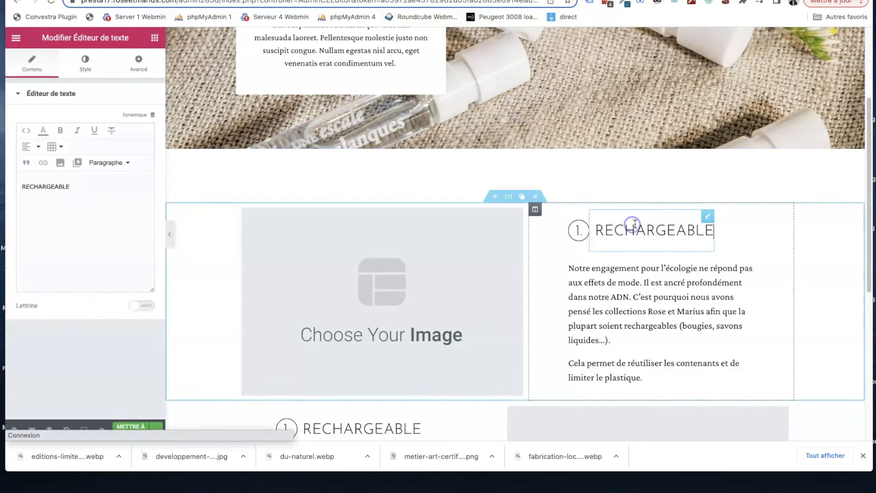
triple_click(104, 197)
key(ctrl+v)
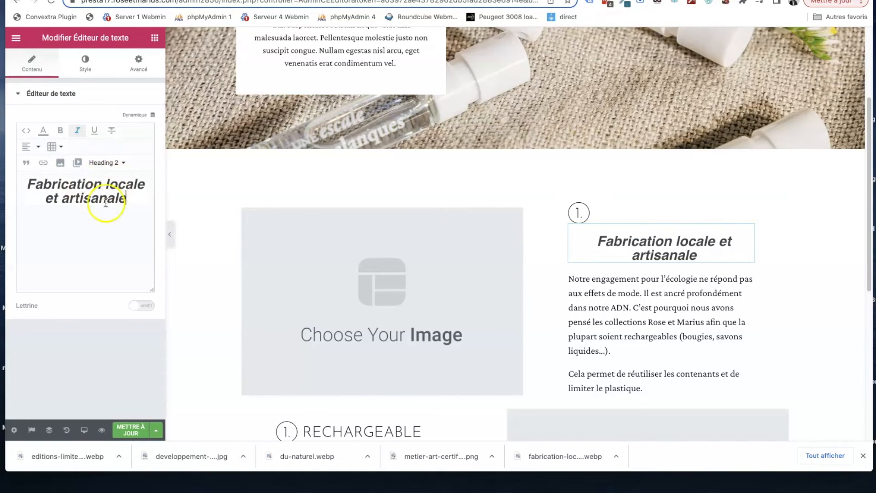
key(ctrl+z)
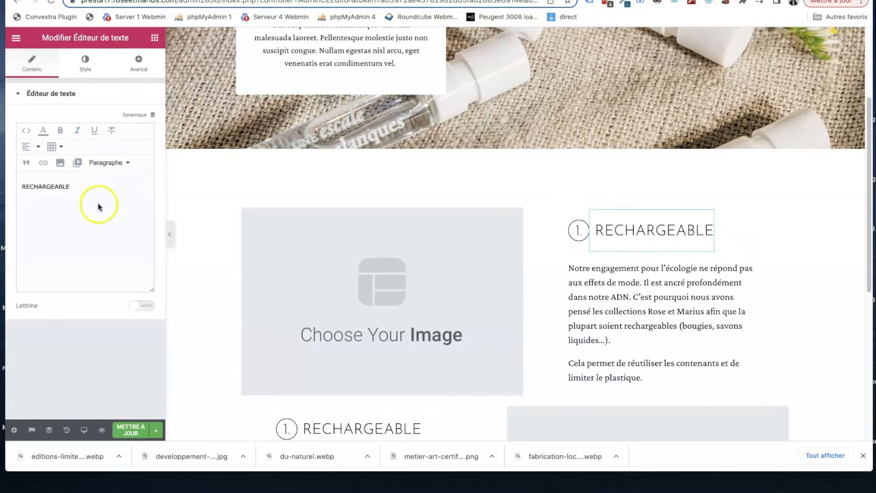
- Replace the "RECHARGEABLE" heading with "Fabrication locale et artisanale" as unformatted text, and replace its source code with the bare text without paragraph tags
triple_click(90, 201)
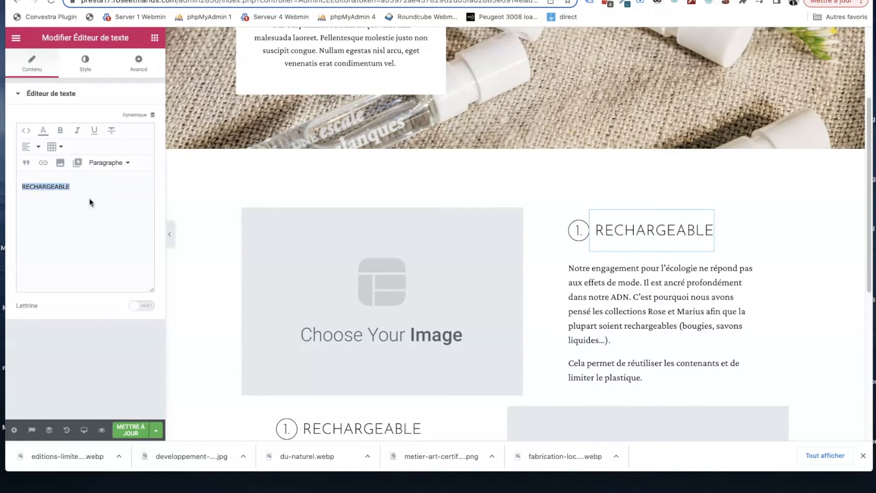
key(ctrl+v)
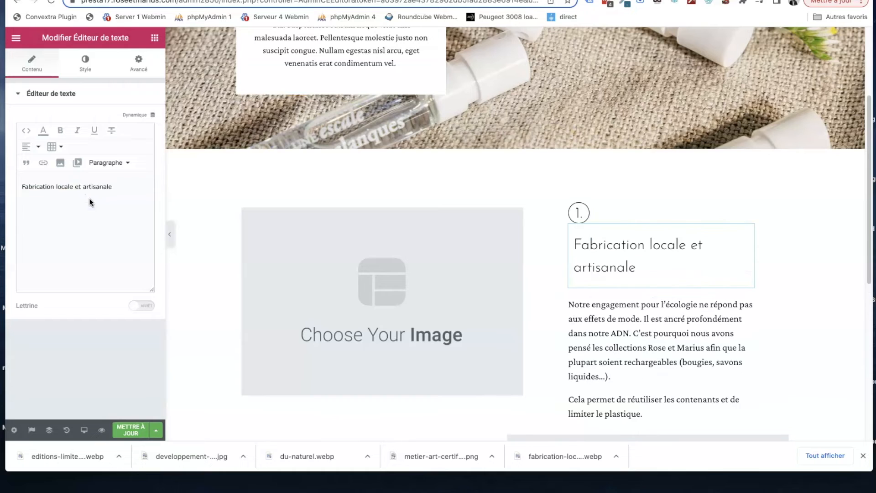
click(26, 131)
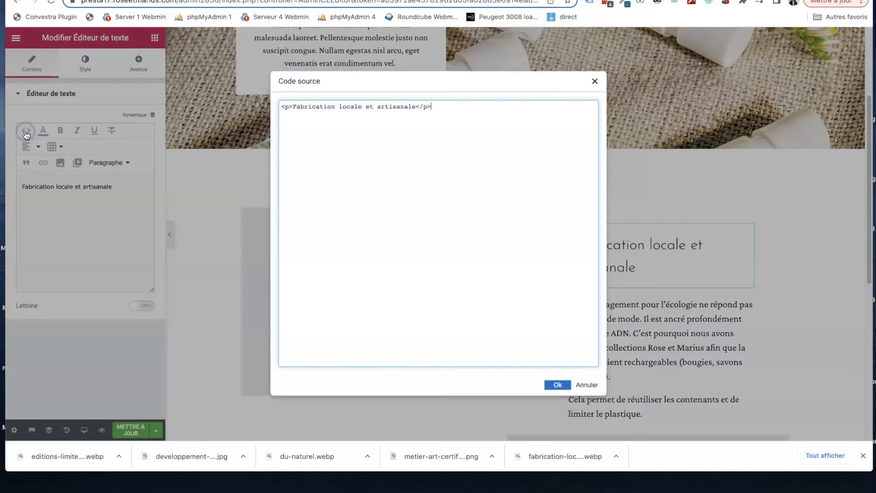
click(510, 185)
key(ctrl+a)
key(ctrl+v)
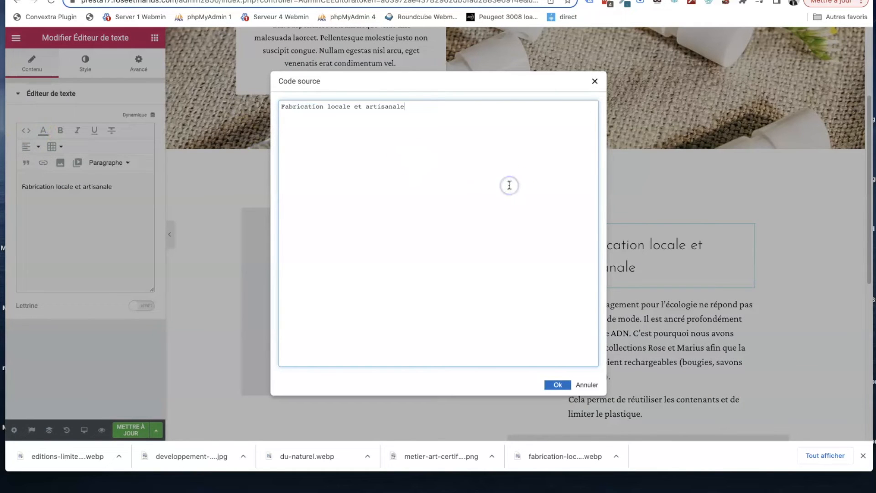
click(558, 385)
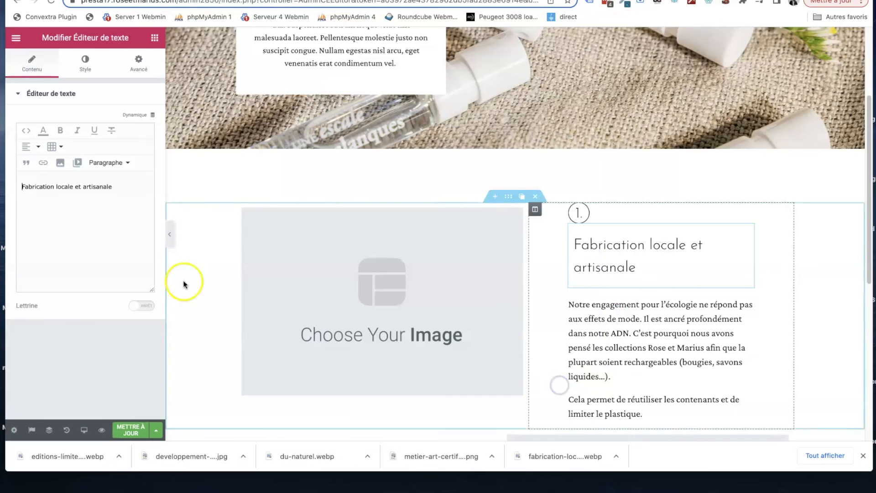
- Delete the circled number "1." above the "Fabrication locale et artisanale" heading
click(579, 218)
mouse_move(584, 210)
click(557, 211)
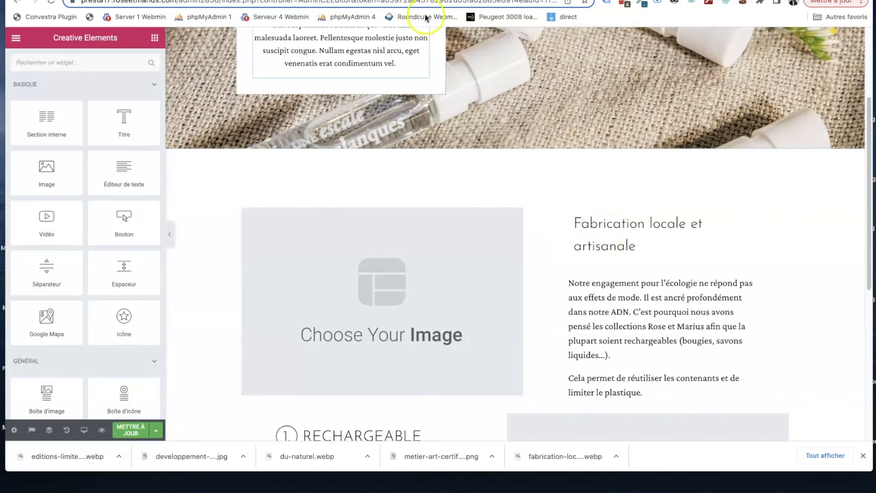
- Replace the text below the "Fabrication locale et artisanale" heading with the live page's three paragraphs from that section, as unformatted text
click(502, 0)
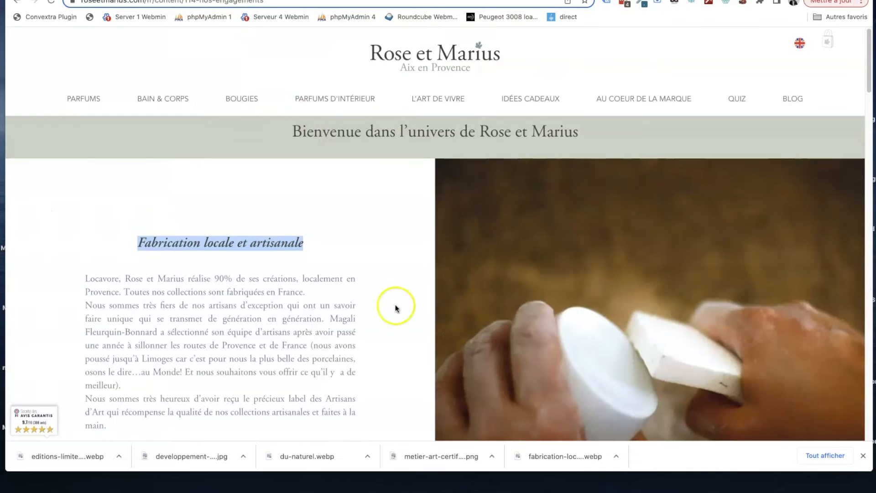
scroll(305, 340, down, 1)
drag(137, 399, 82, 258)
key(ctrl+c)
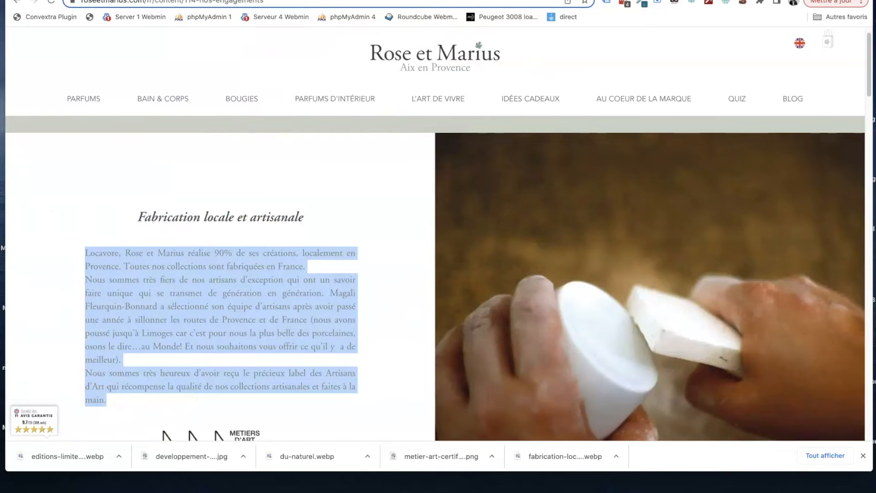
click(237, 1)
click(655, 299)
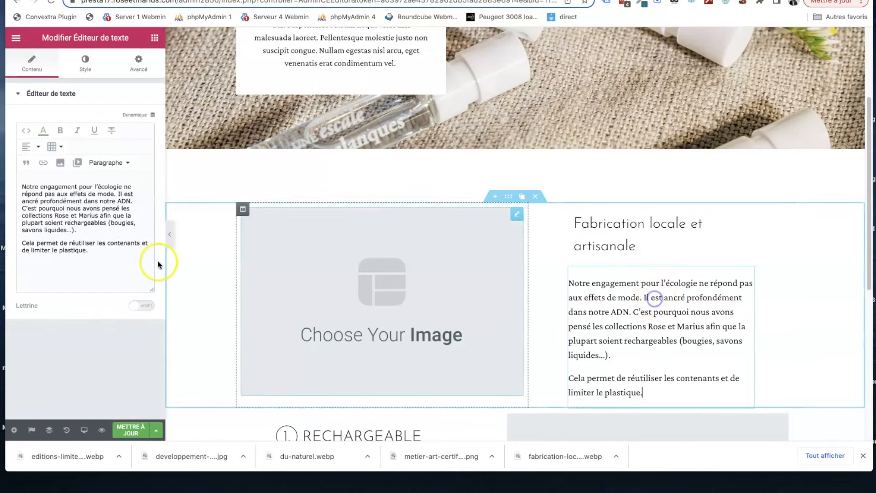
click(116, 265)
key(ctrl+a)
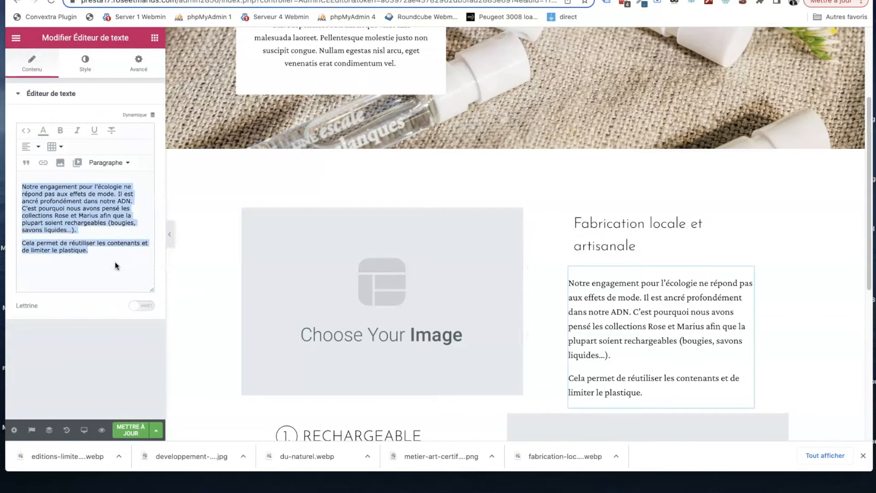
key(ctrl+v)
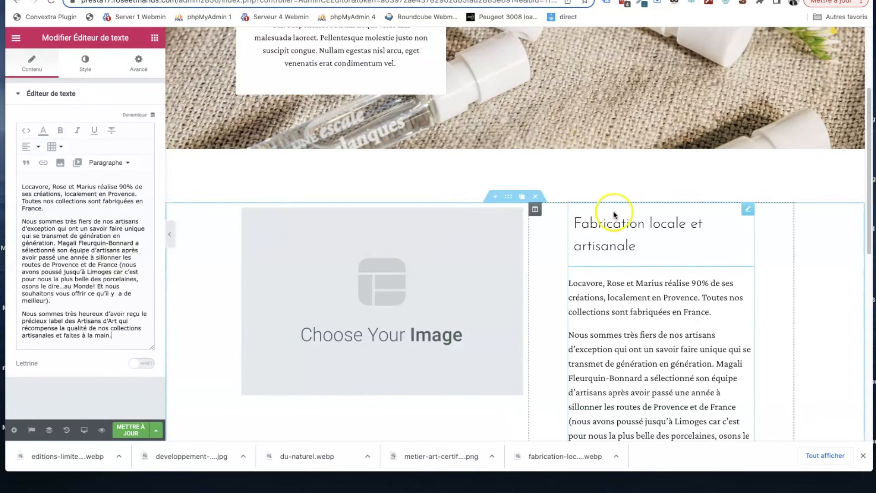
- Upload fabrication-locale-artisanale.webp from the RM folder to the image library of the placeholder beside the text, previewing files to identify it
click(468, 260)
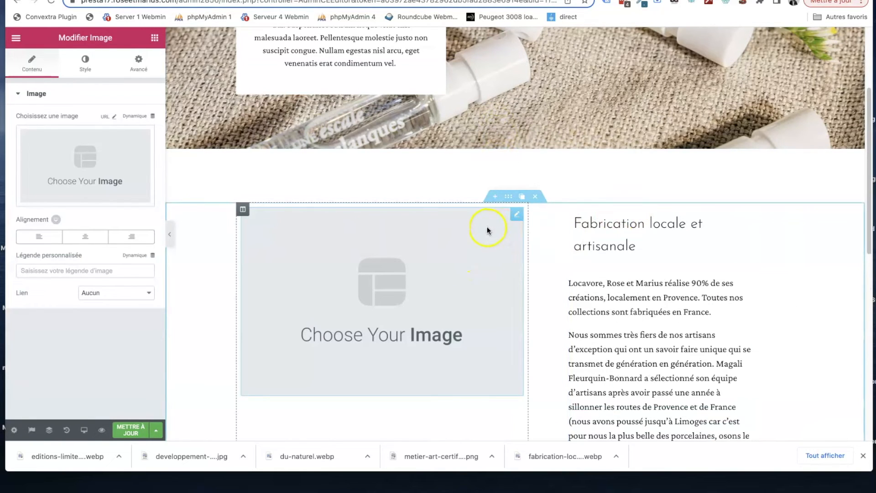
click(518, 214)
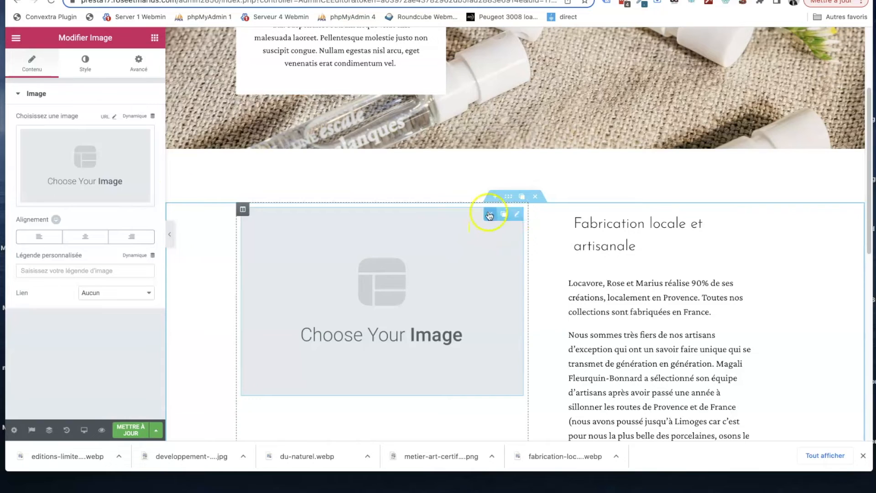
click(70, 176)
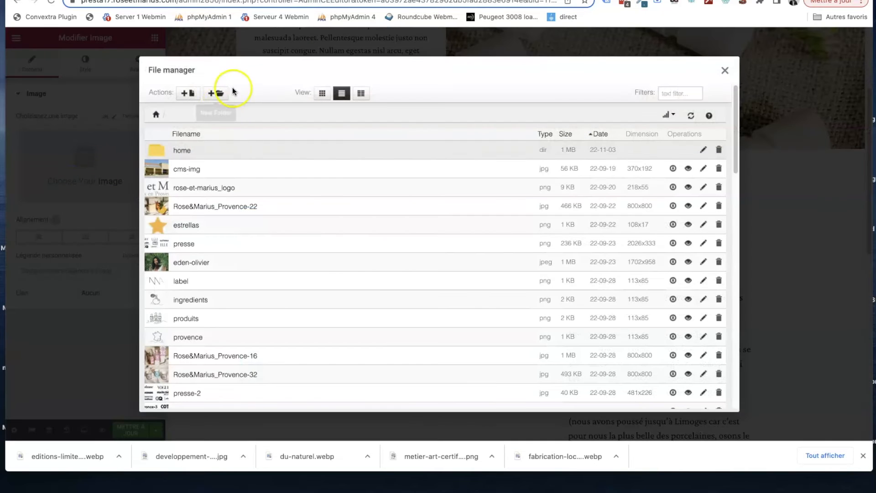
click(188, 92)
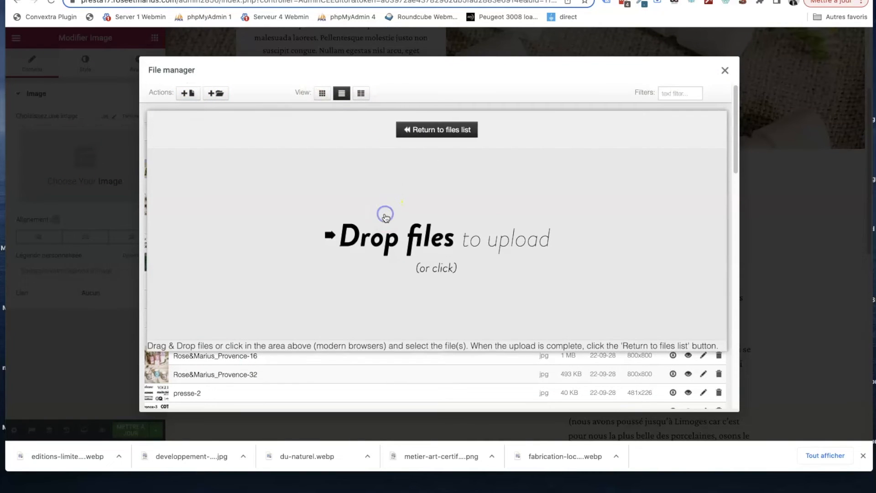
click(385, 216)
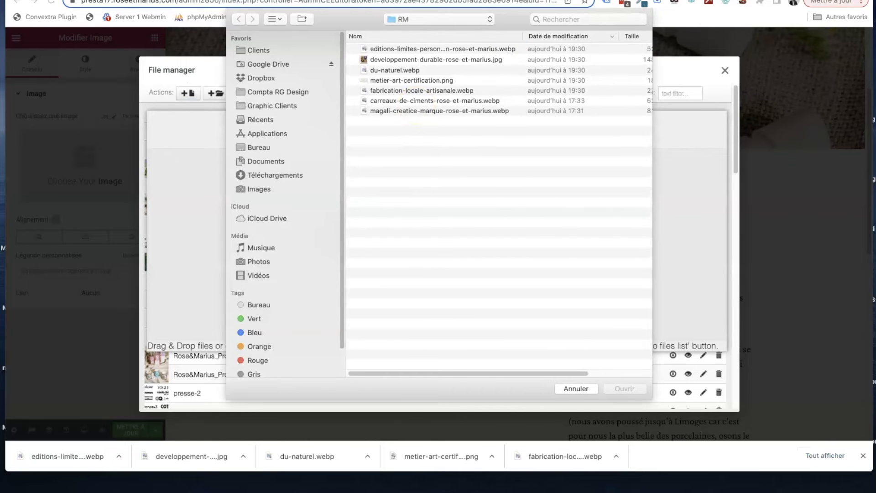
click(424, 49)
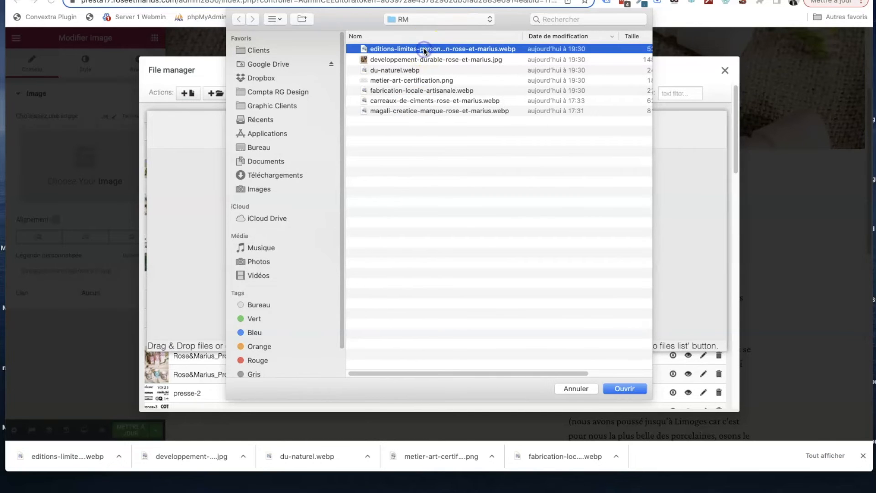
key(space)
key(Down)
key(Down)
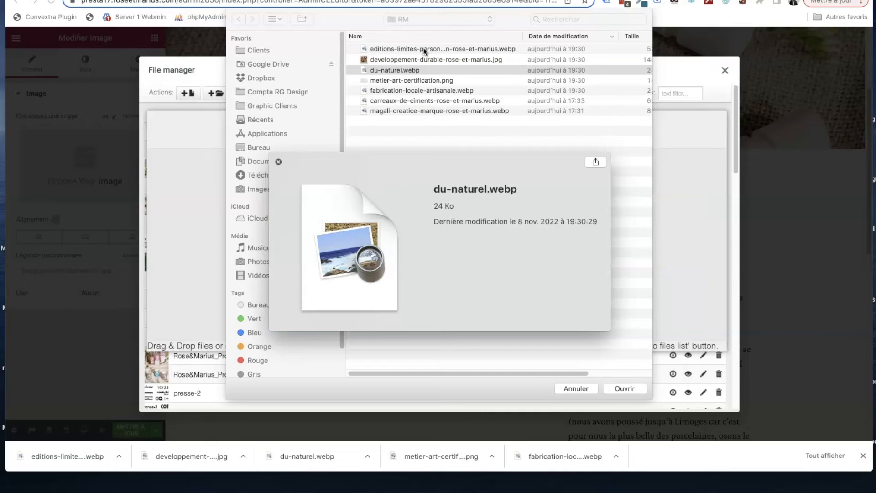
key(Down)
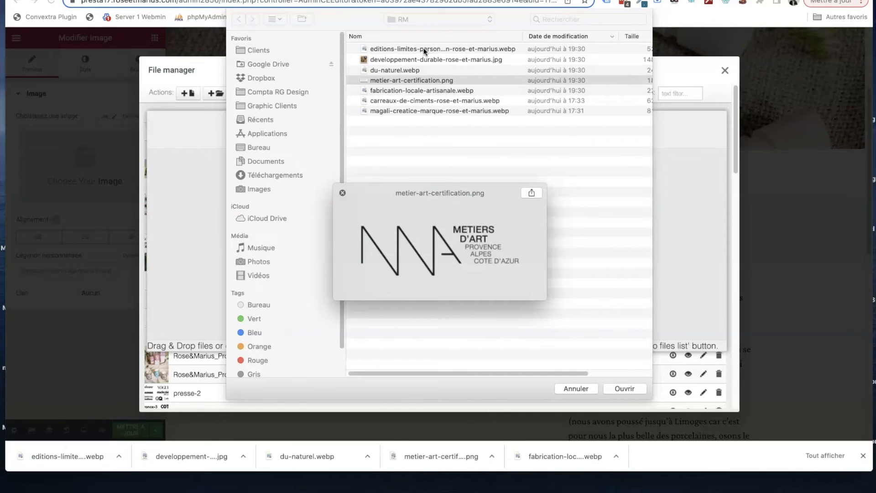
key(Down)
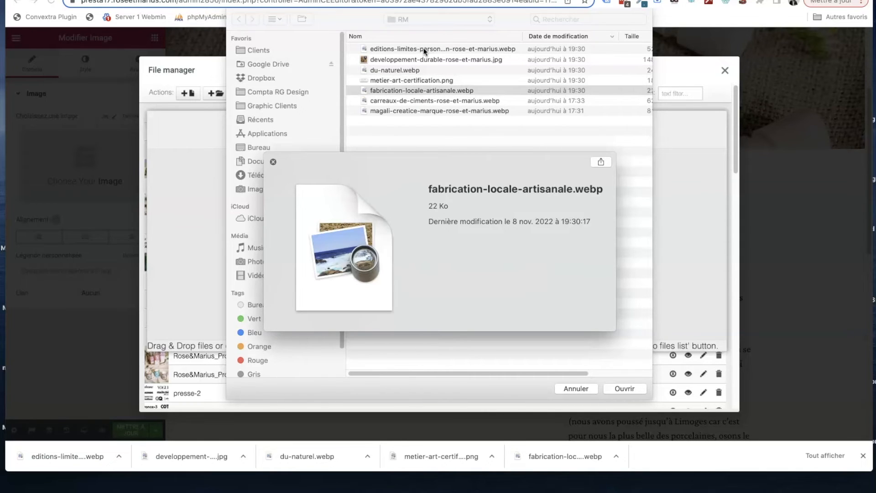
key(space)
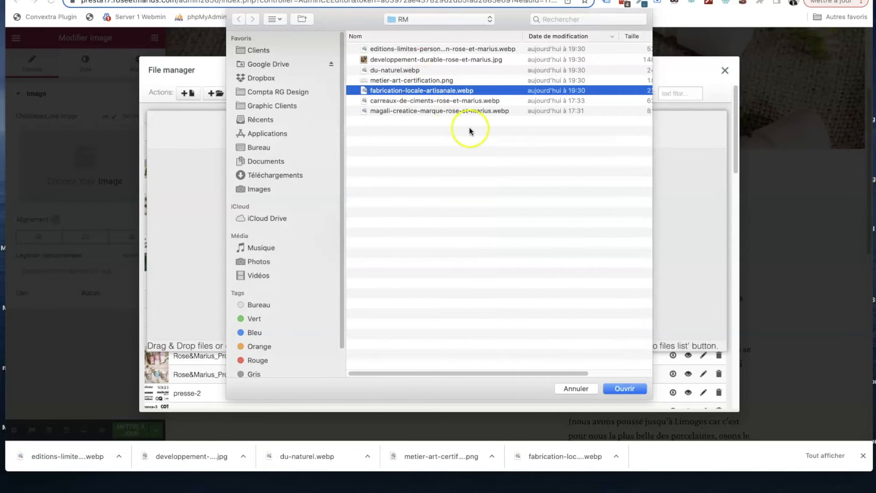
click(623, 391)
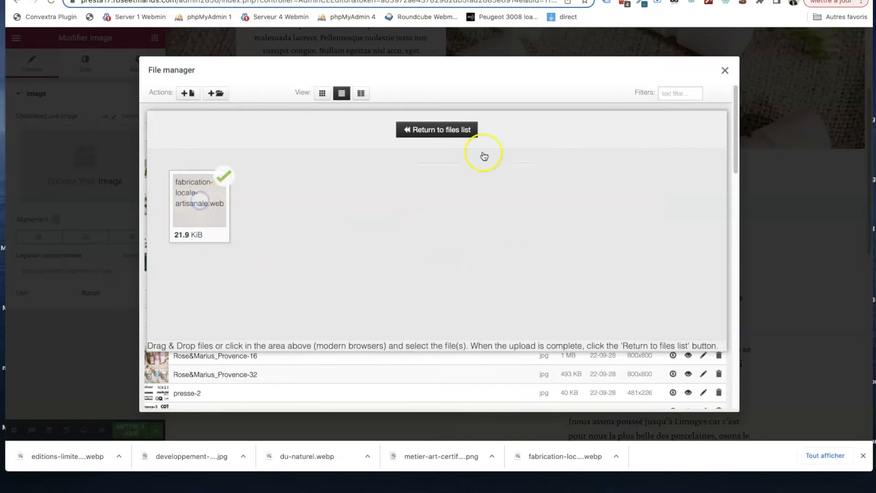
click(466, 131)
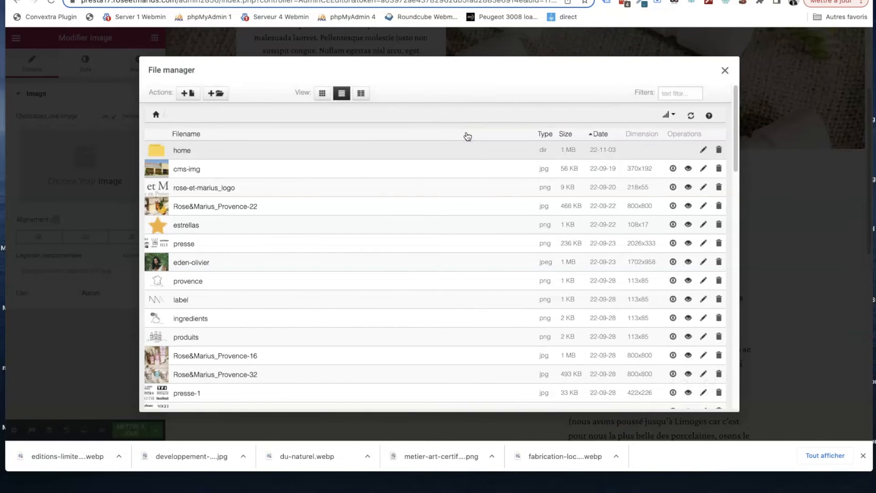
click(724, 69)
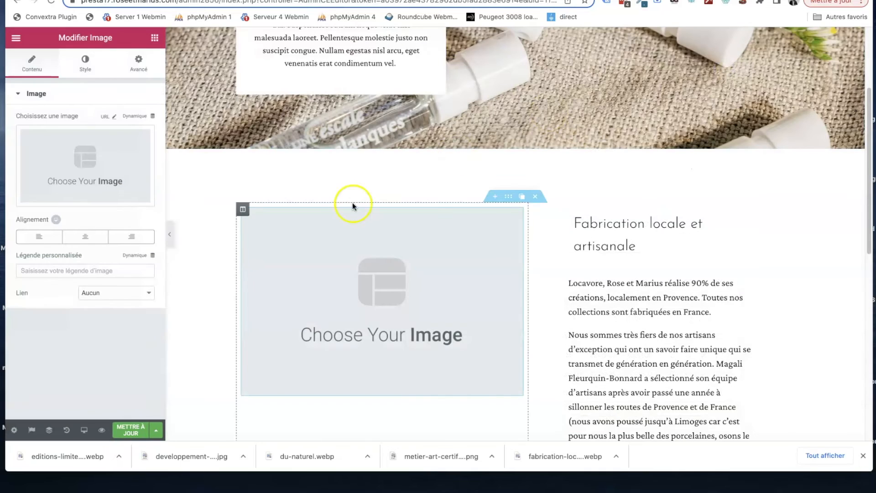
- Sort the image library by date, newest first, and use fabrication-locale-artisanale as the section's image
click(93, 161)
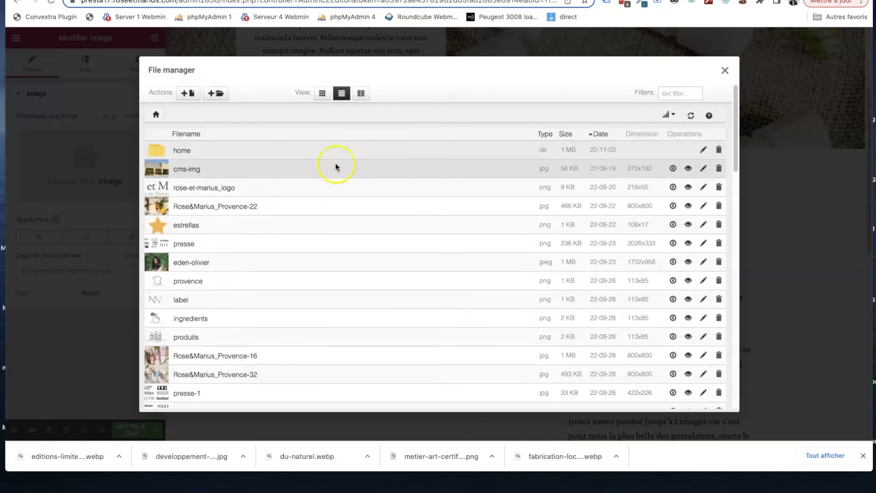
scroll(335, 163, down, 2)
scroll(336, 163, up, 2)
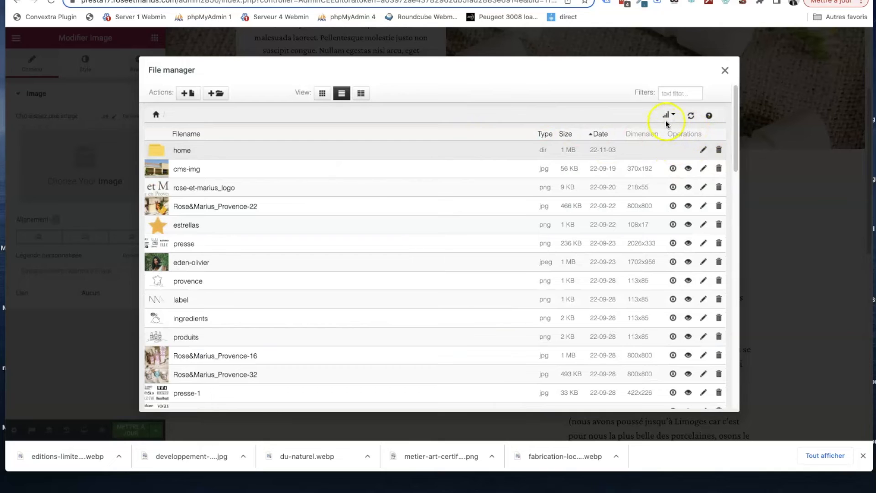
click(600, 136)
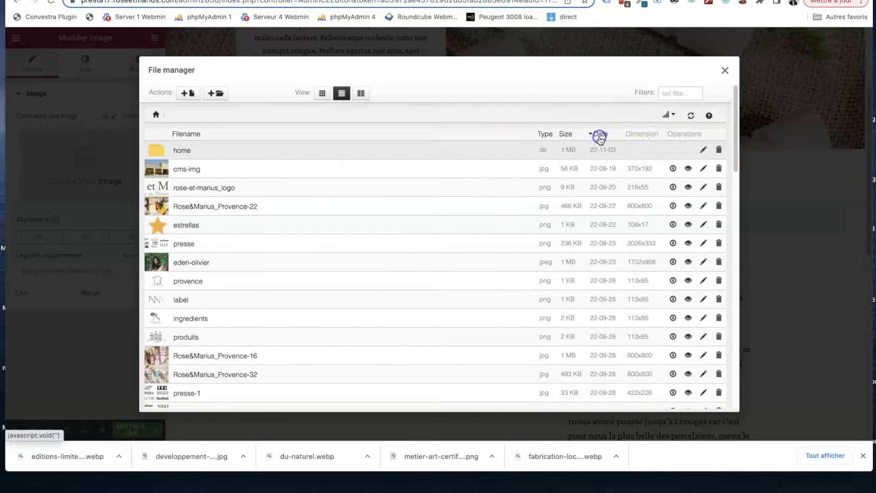
click(600, 137)
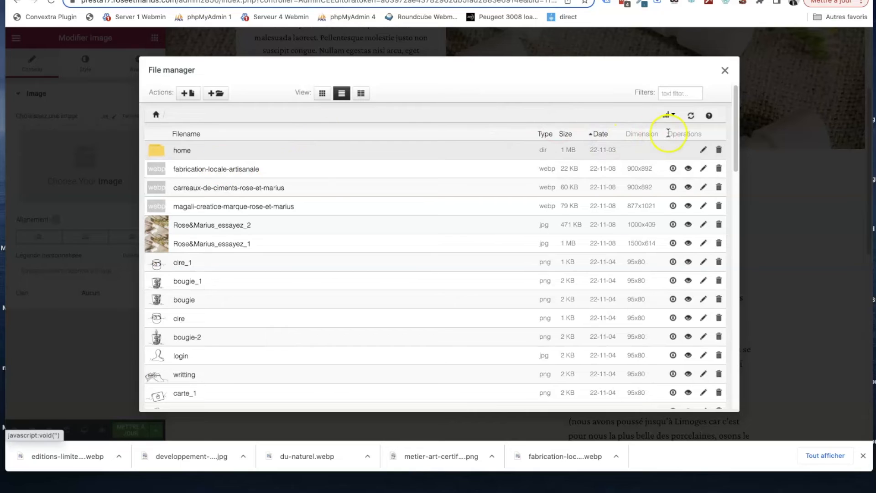
click(242, 170)
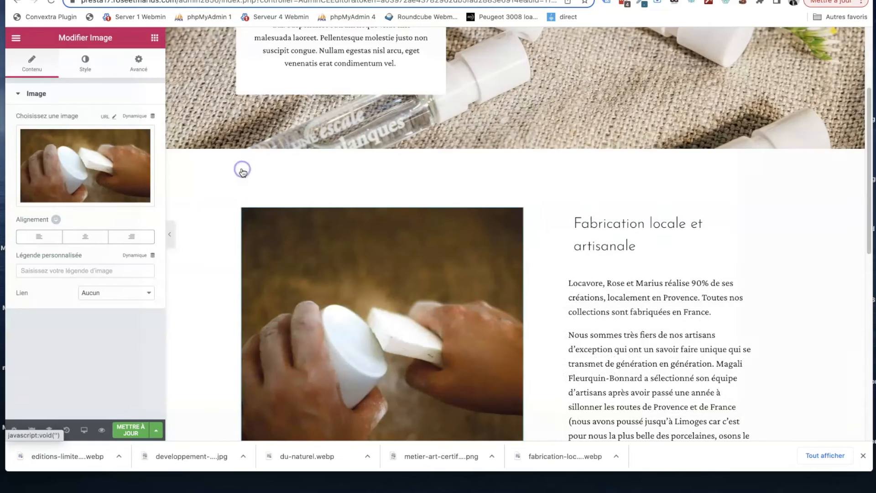
- Replace the "RECHARGEABLE" heading with the live page's "Du naturel !" and delete the circled number "1." before it
scroll(378, 211, down, 3)
scroll(378, 213, up, 1)
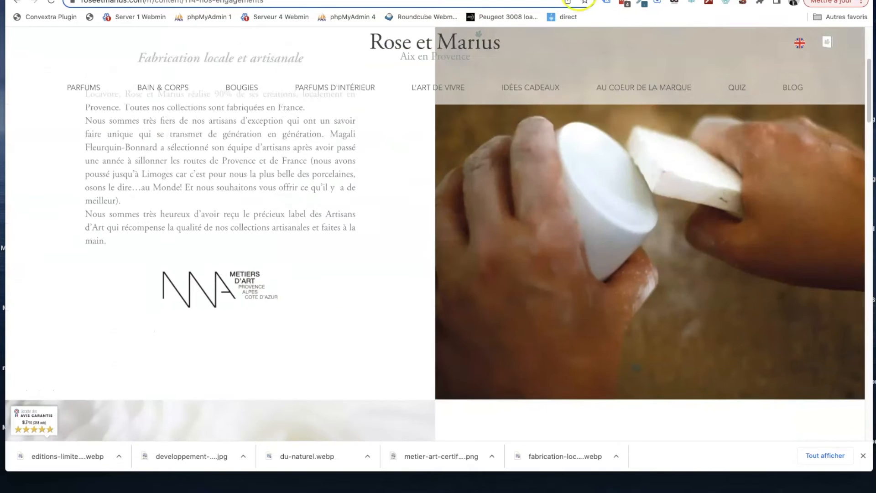
scroll(483, 215, down, 5)
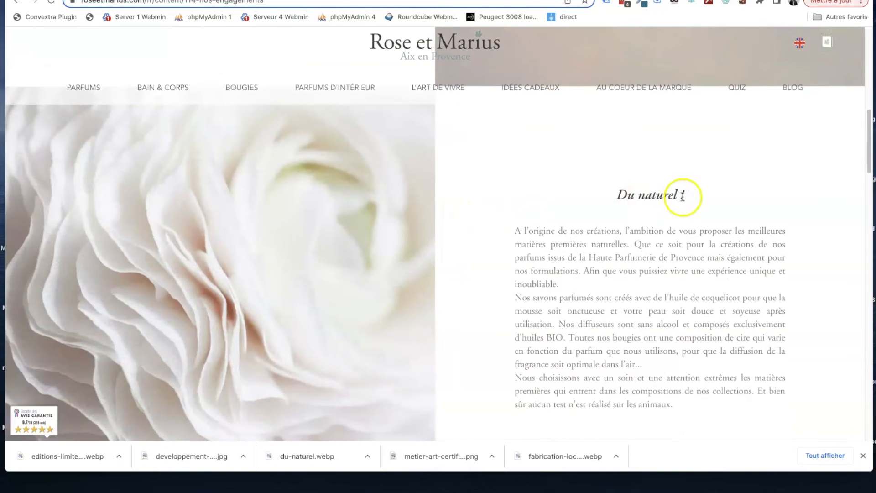
drag(642, 194, 618, 193)
key(super+c)
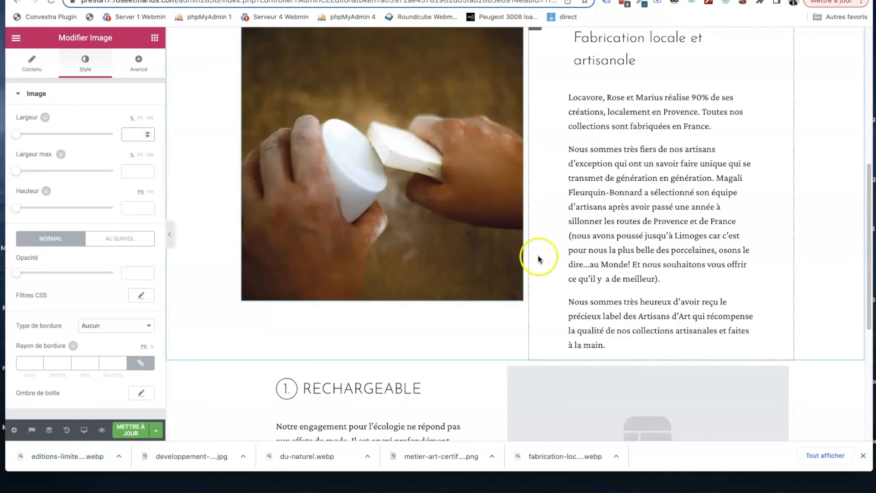
scroll(539, 256, down, 5)
click(354, 263)
click(110, 200)
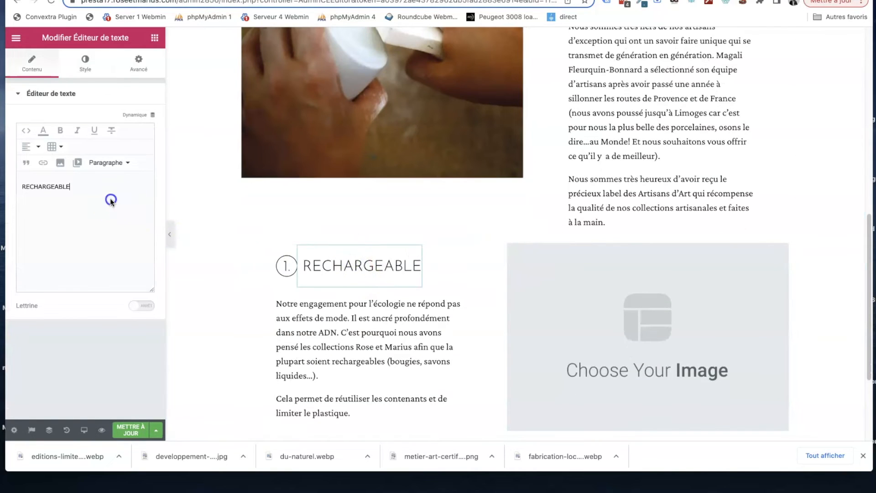
key(super+v)
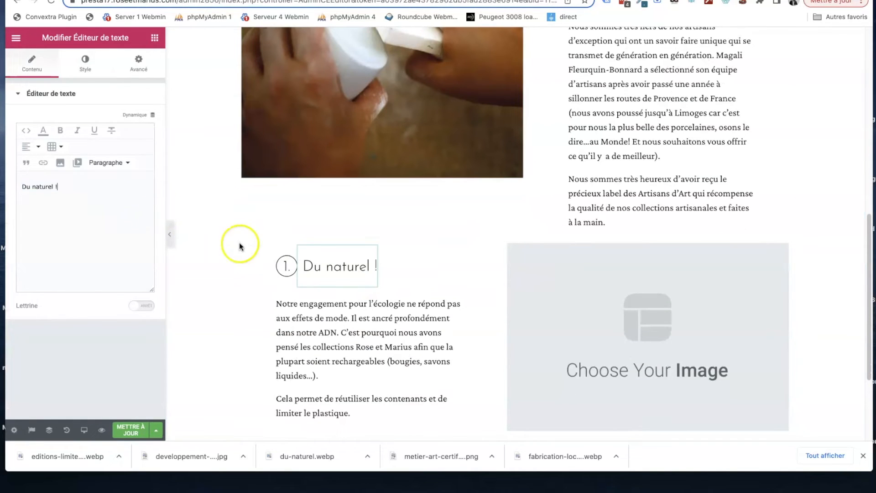
click(278, 265)
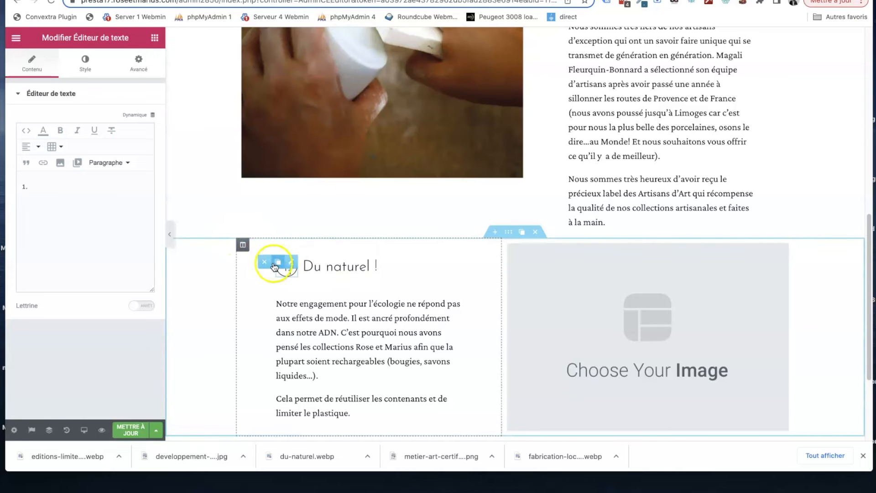
click(265, 263)
- Replace the text below the "Du naturel !" heading with the live page's text from that section
click(548, 0)
scroll(528, 180, down, 1)
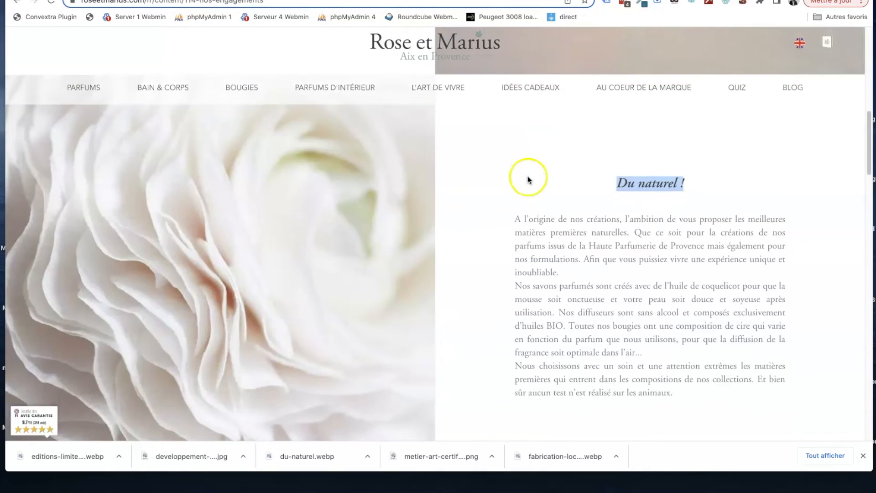
scroll(528, 180, down, 2)
drag(680, 319, 510, 148)
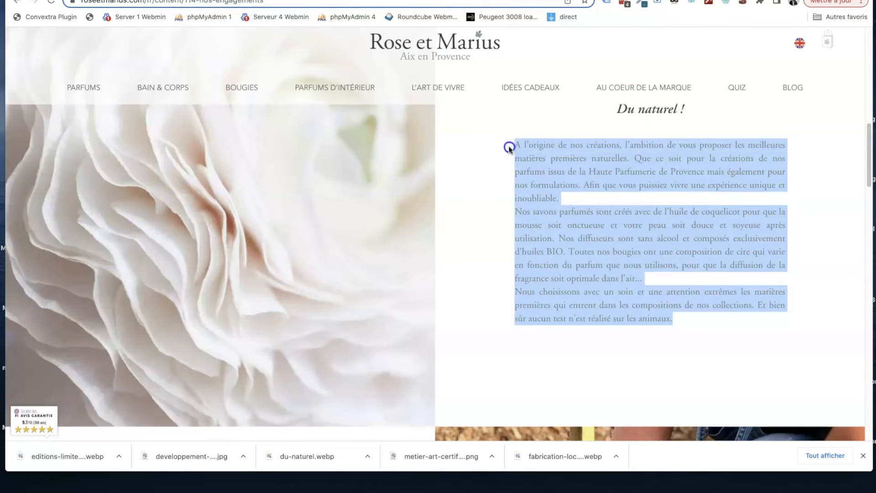
click(479, 1)
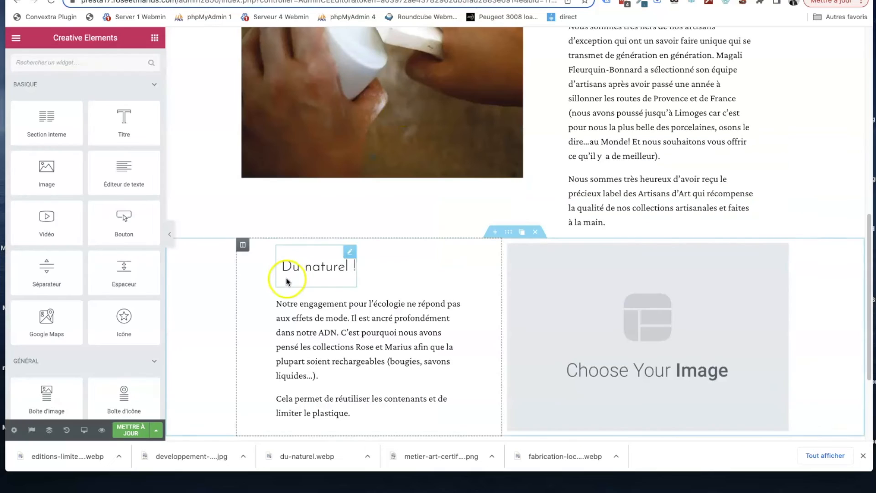
click(347, 339)
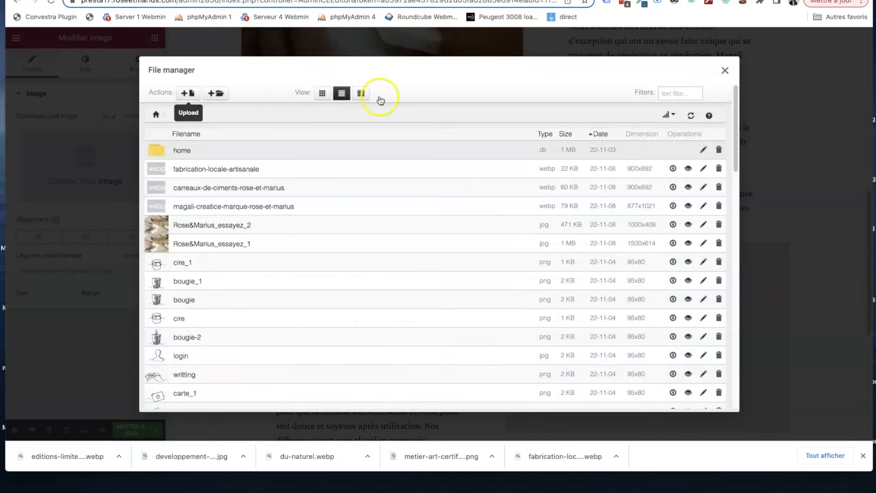
- Upload metier-art-certification.png to the image library of the placeholder beside the "Du naturel !" text and sort the library by date
click(188, 93)
double_click(400, 80)
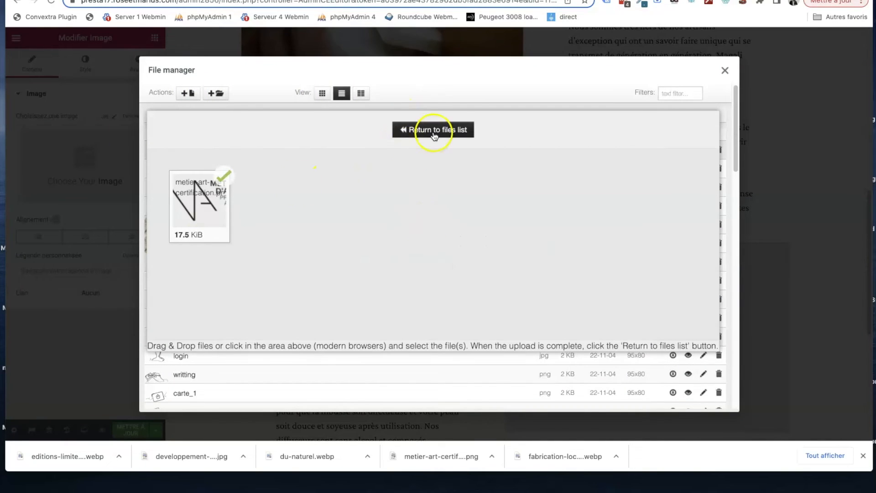
double_click(400, 89)
click(439, 129)
click(605, 137)
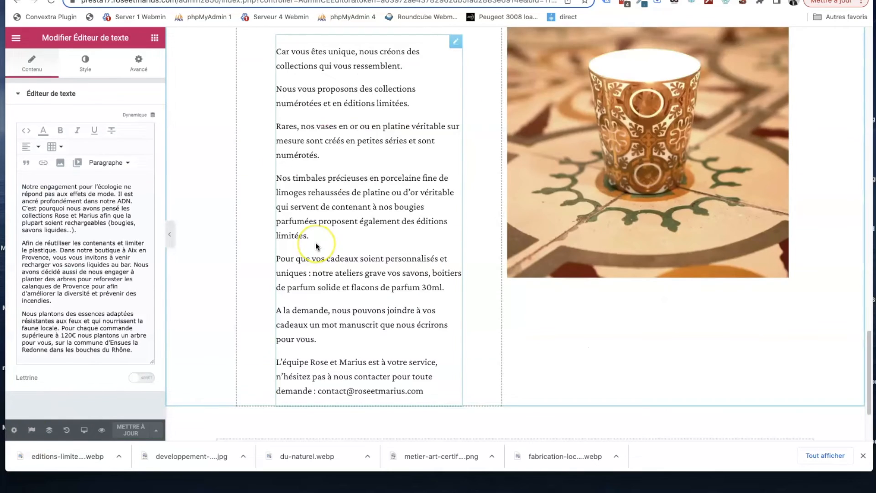
- Preview the rebuilt "Nos engagements" page and look through its sections from the banner to the end
scroll(317, 244, down, 2)
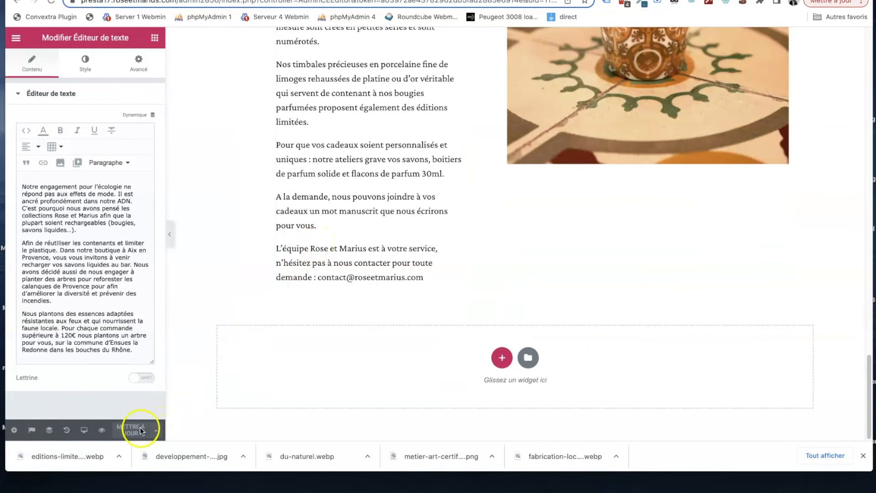
click(102, 431)
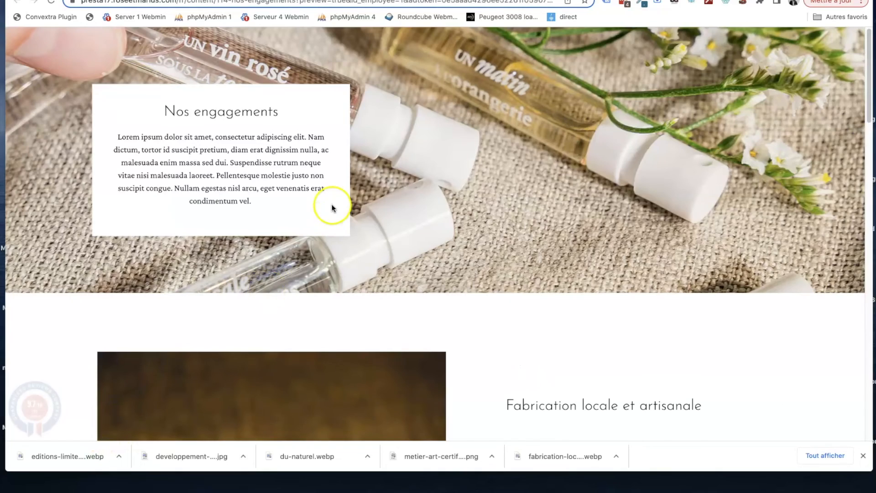
scroll(332, 206, down, 10)
scroll(332, 207, down, 10)
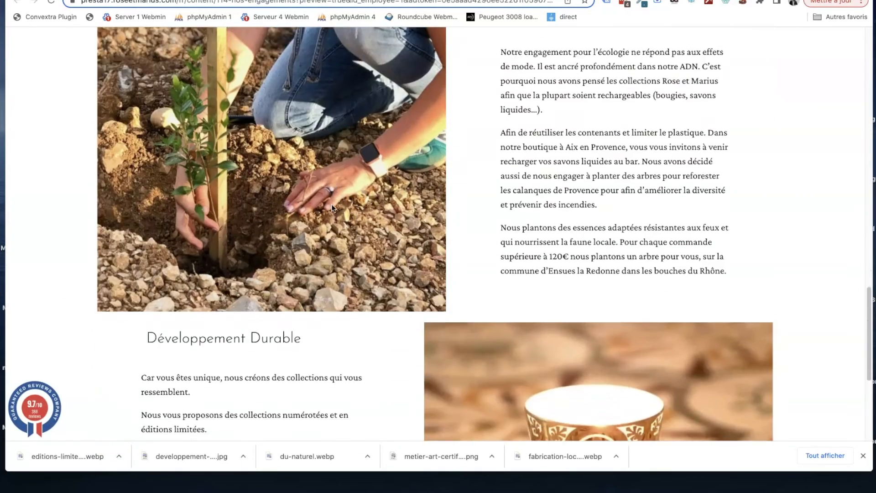
scroll(332, 205, up, 20)
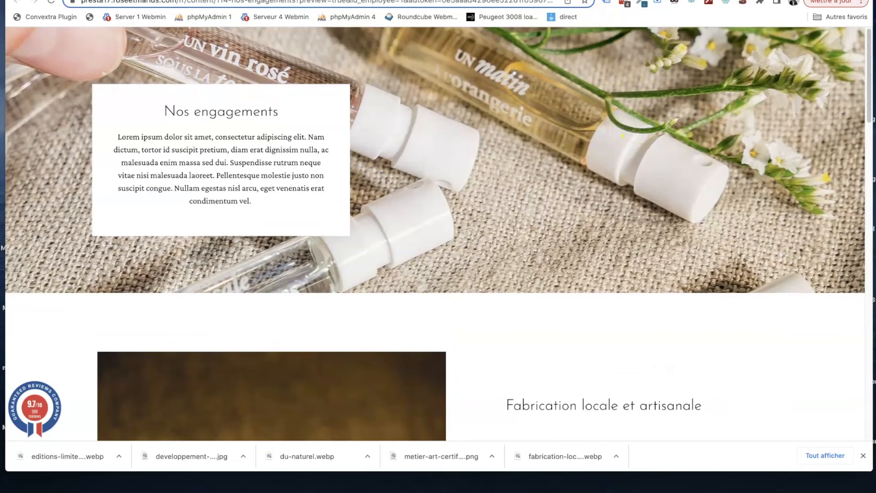
click(320, 0)
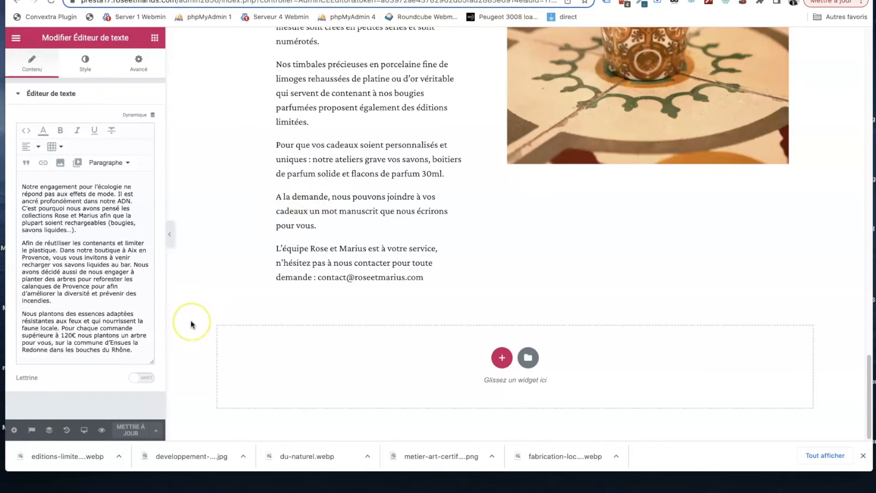
- Set the page template to "Par défaut" in the page settings and update the page
click(15, 430)
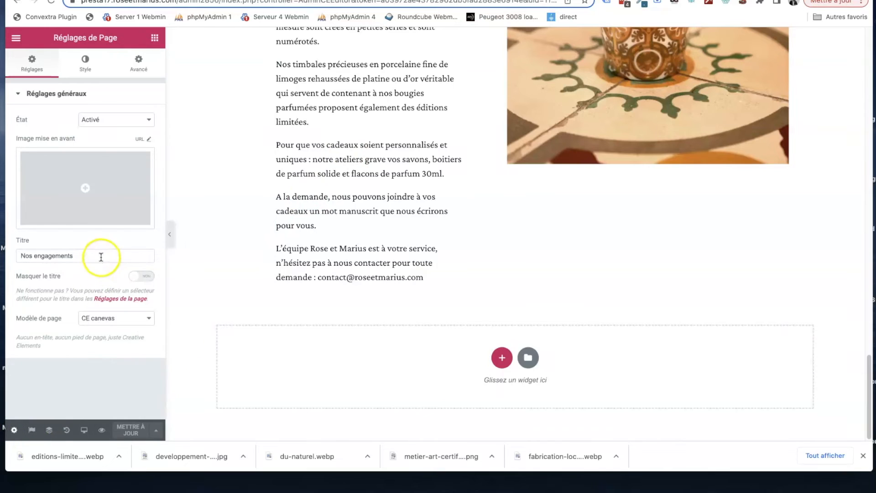
click(115, 318)
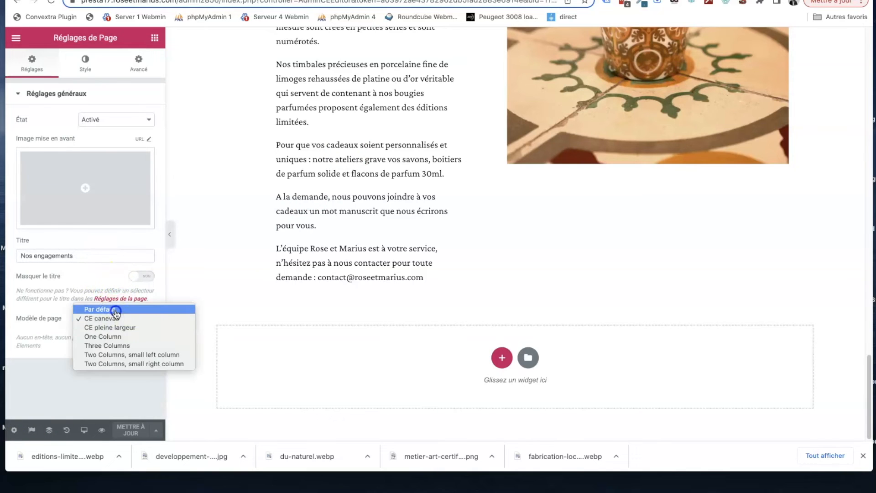
click(115, 305)
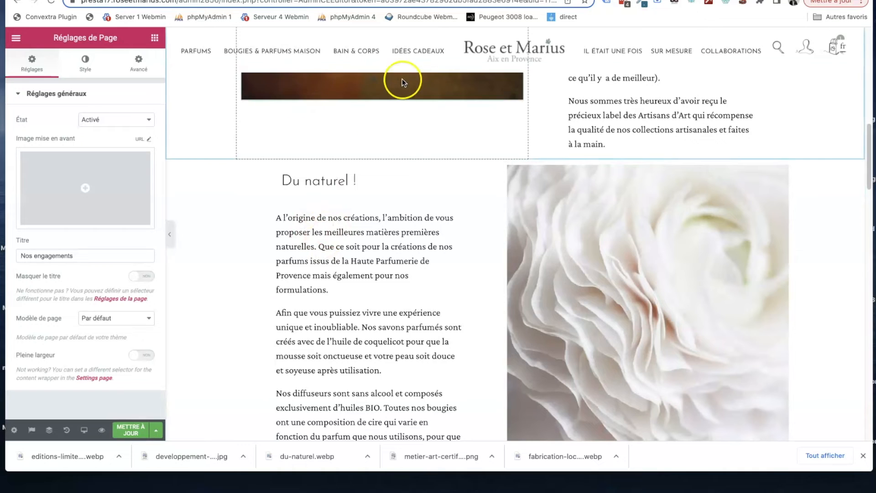
click(135, 431)
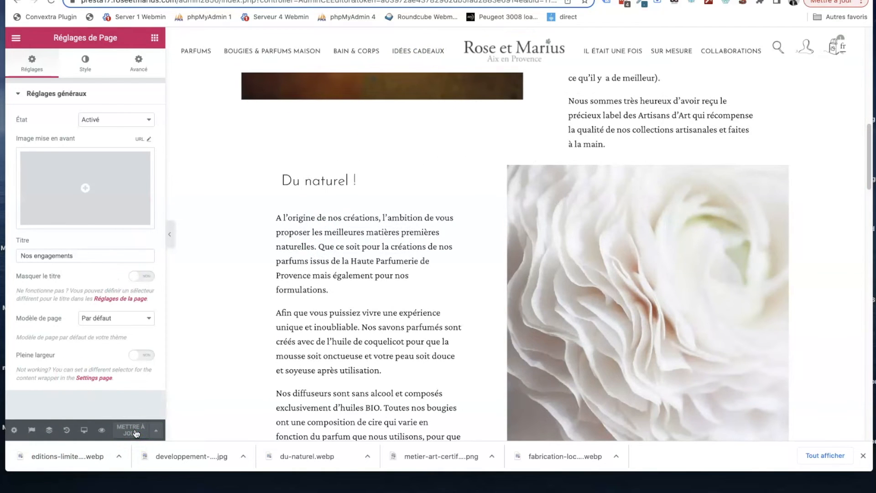
- Preview the updated page in the shop's default template and check the header and all sections
click(102, 431)
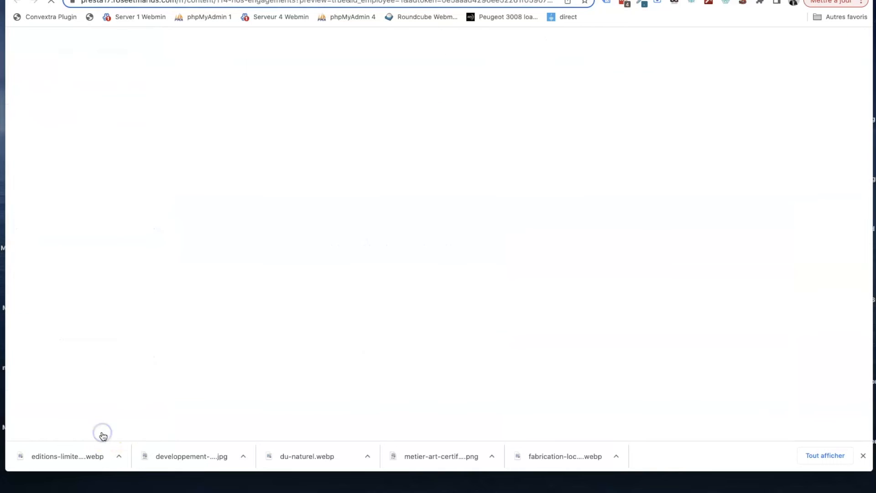
scroll(437, 153, down, 20)
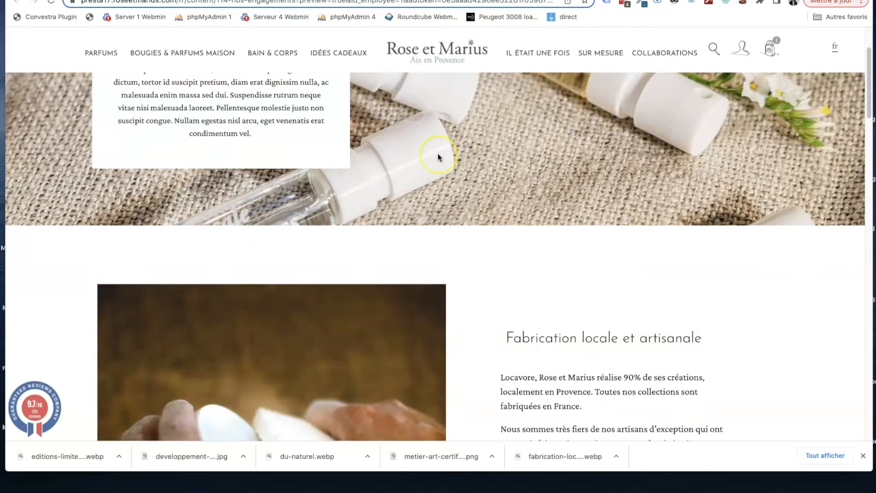
scroll(438, 156, down, 10)
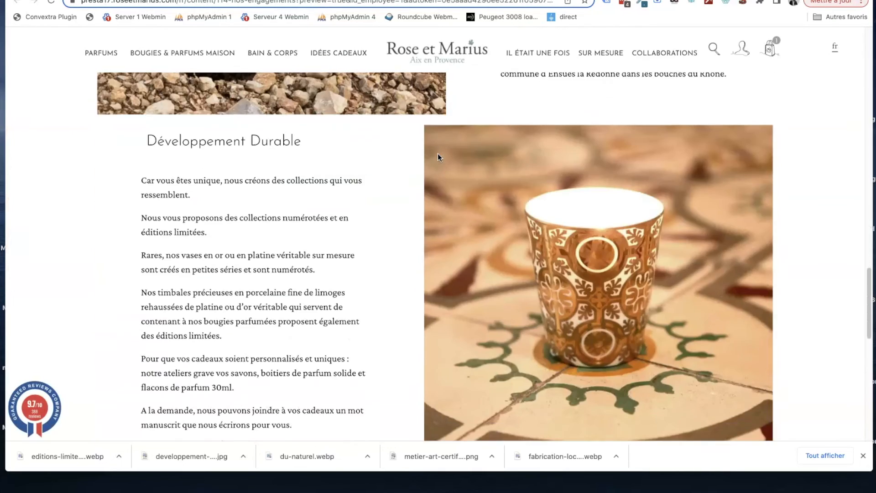
scroll(438, 156, up, 20)
scroll(437, 157, up, 7)
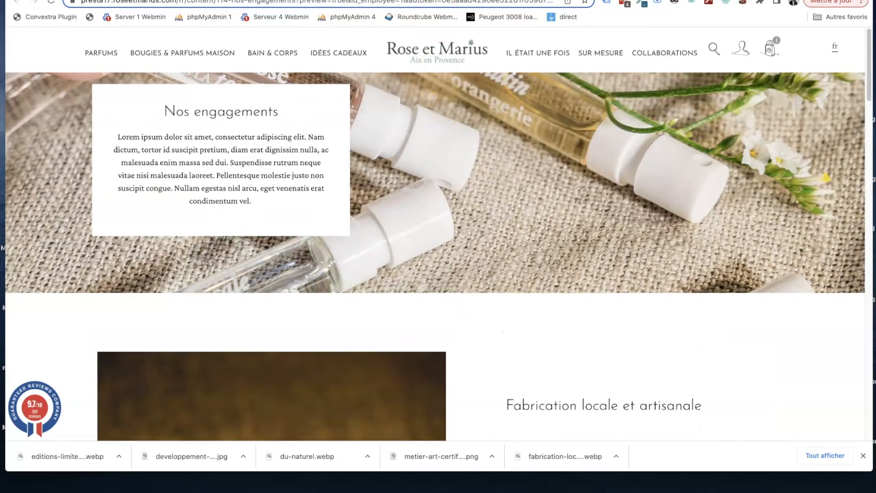
click(407, 1)
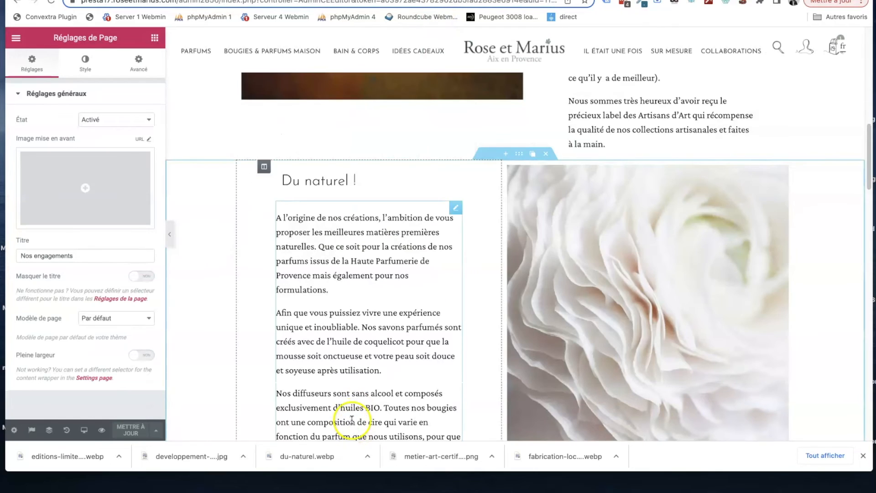
- Close the browser's downloads bar, switch the page to its English version and insert the French version's content into it
click(864, 456)
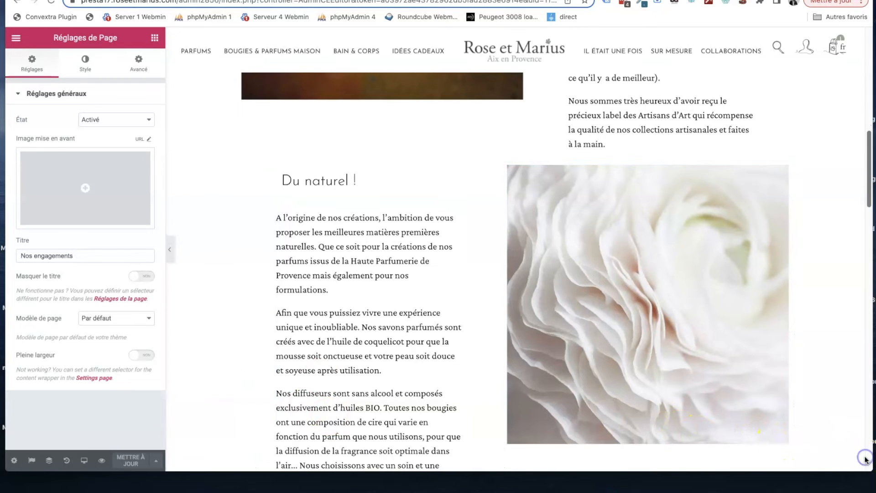
click(35, 462)
click(60, 433)
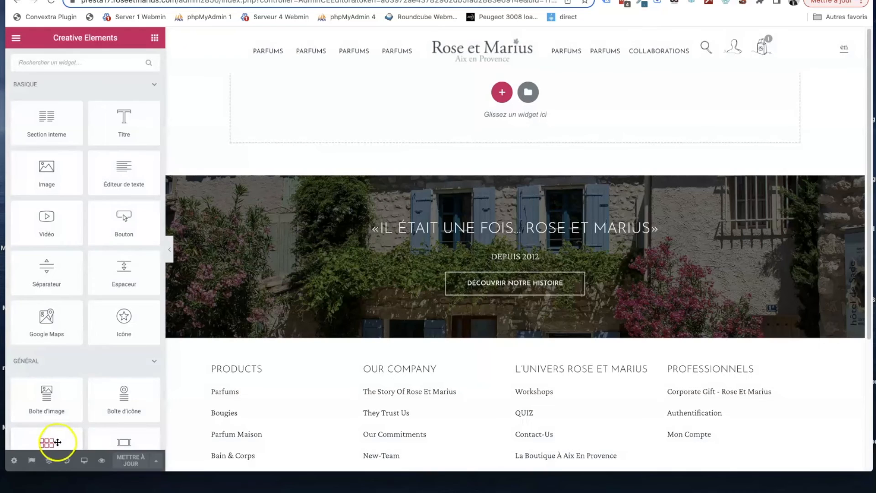
click(35, 461)
click(134, 414)
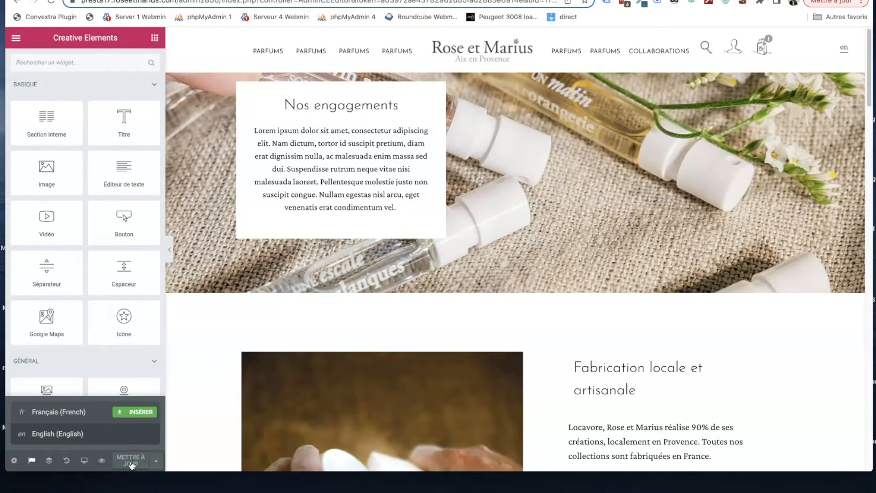
- Return to the French version of the page and go to its last content section
key(ctrl+Tab)
scroll(516, 335, up, 3)
scroll(516, 333, down, 2)
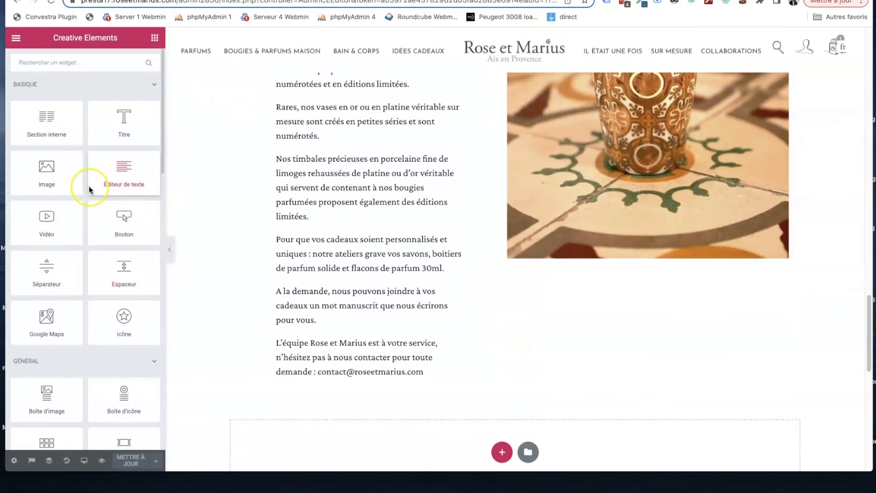
scroll(524, 239, down, 1)
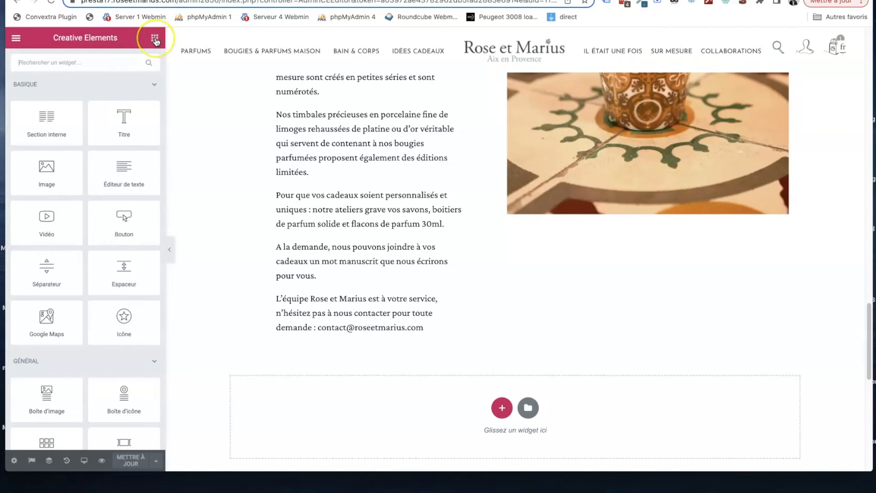
- Try a two-column inner section below the last text block, and remove it
drag(48, 126, 382, 251)
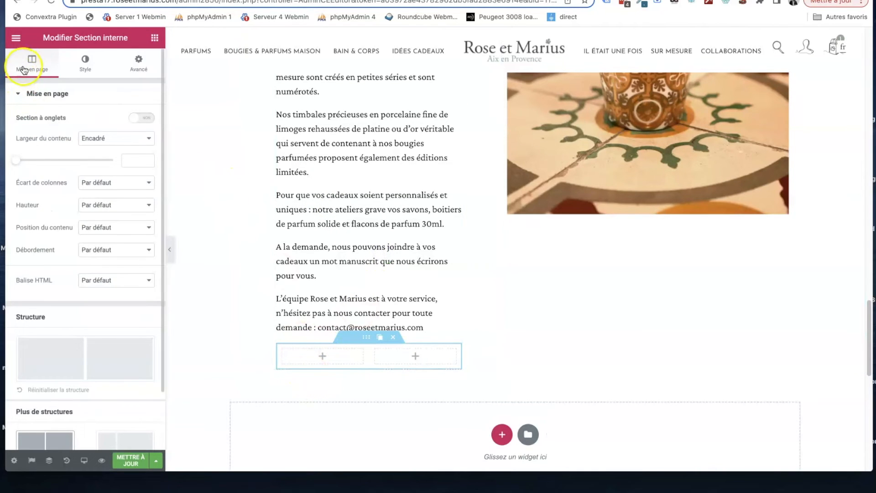
click(391, 337)
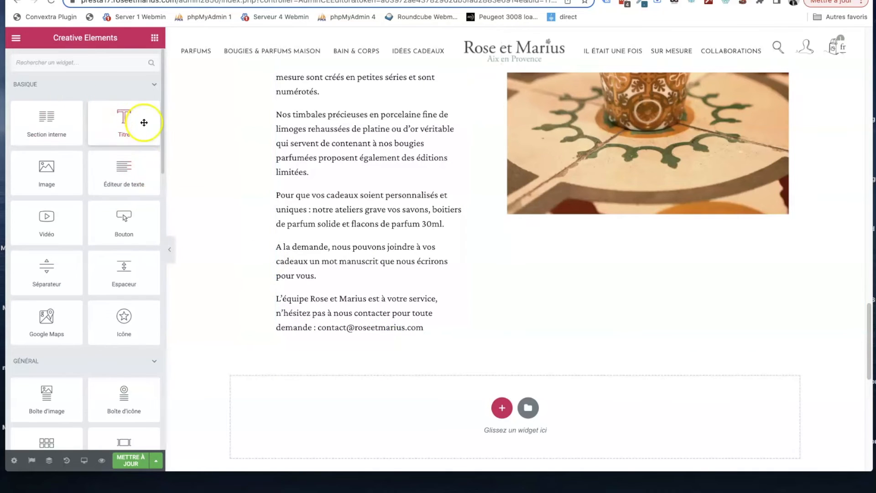
- Add a video widget below the image in the page's last content section
scroll(39, 141, down, 1)
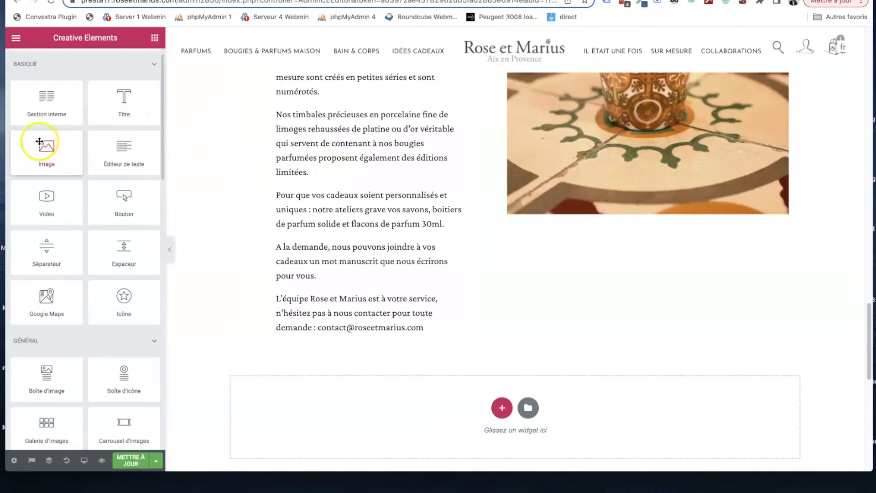
drag(152, 166, 634, 174)
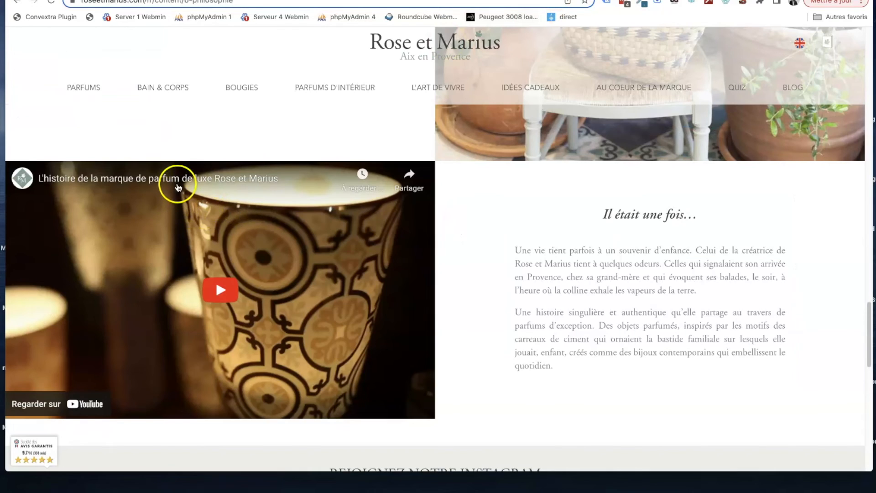
- Copy the YouTube address of "L'histoire de la marque de parfum de luxe Rose et Marius" and set it as the video widget's link
click(178, 187)
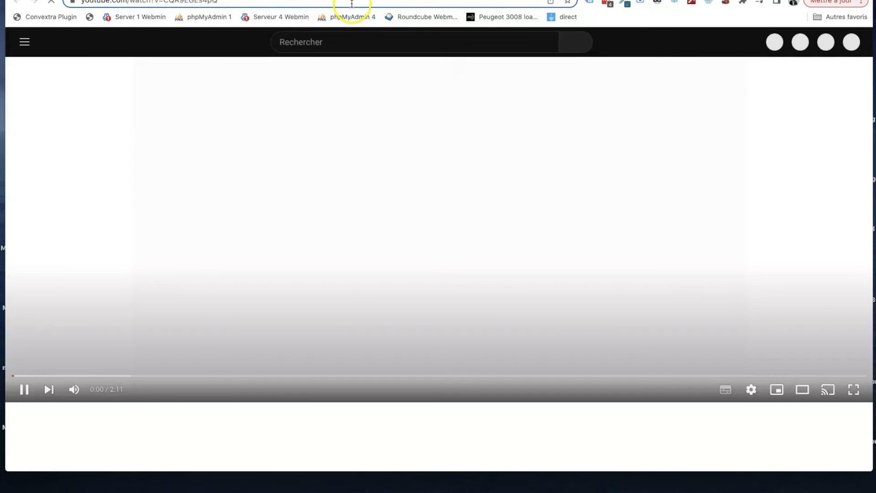
click(352, 4)
click(350, 118)
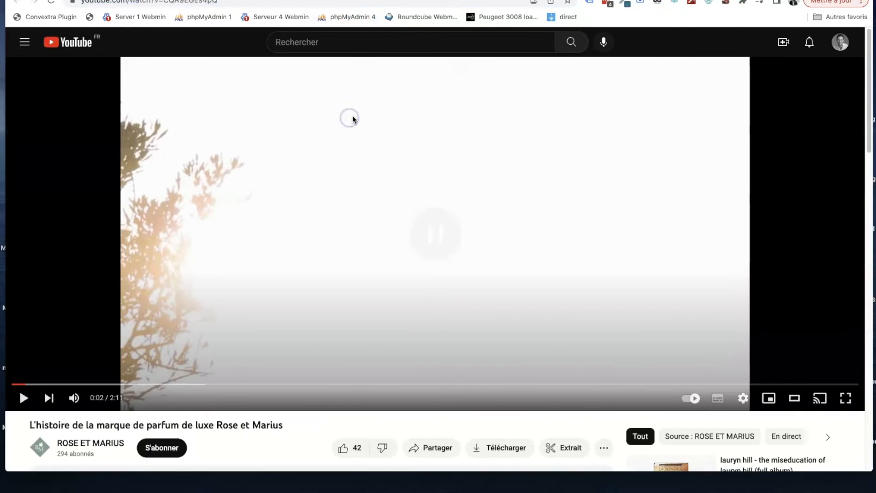
key(super+w)
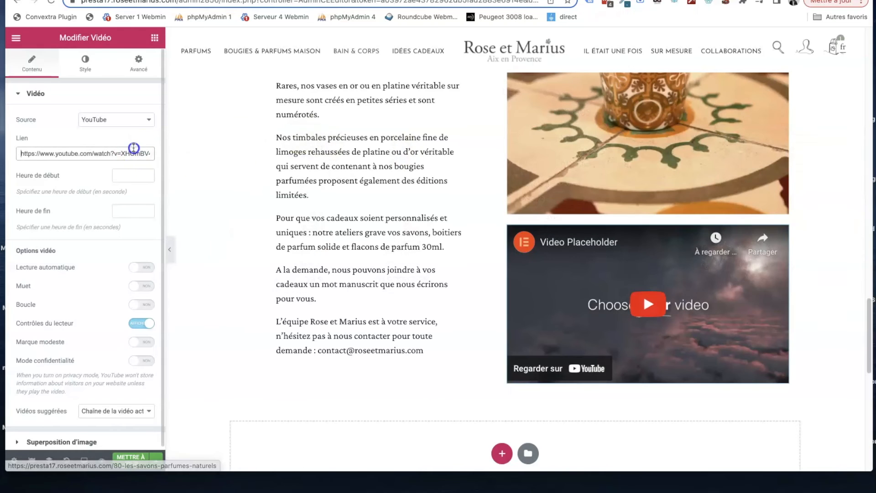
triple_click(133, 153)
key(ctrl+v)
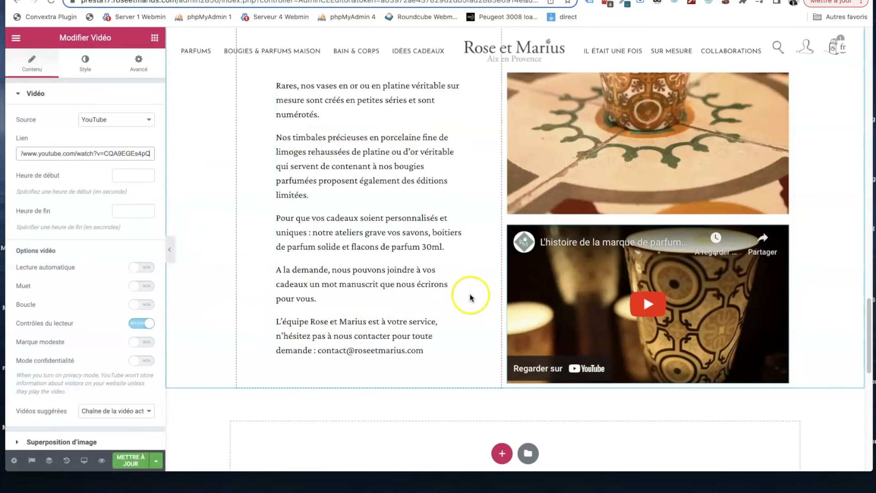
- Delete the image above the video in the "Développement Durable" section
scroll(550, 196, up, 2)
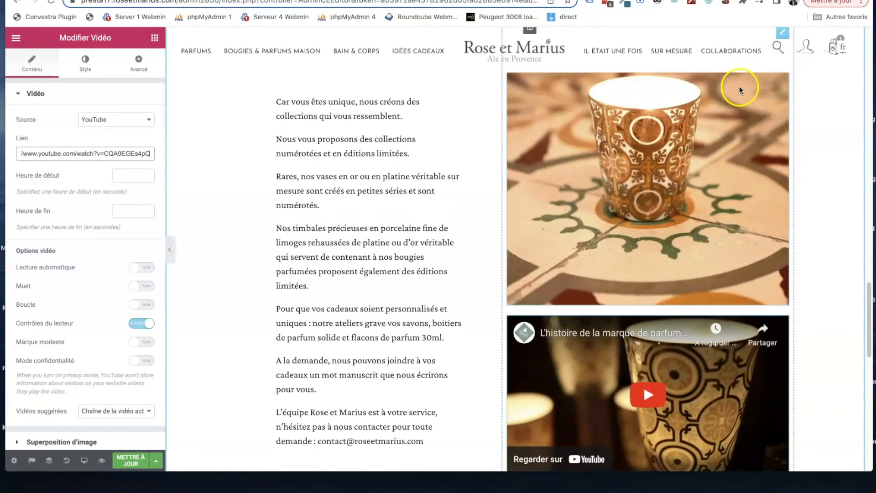
scroll(741, 88, up, 2)
click(757, 103)
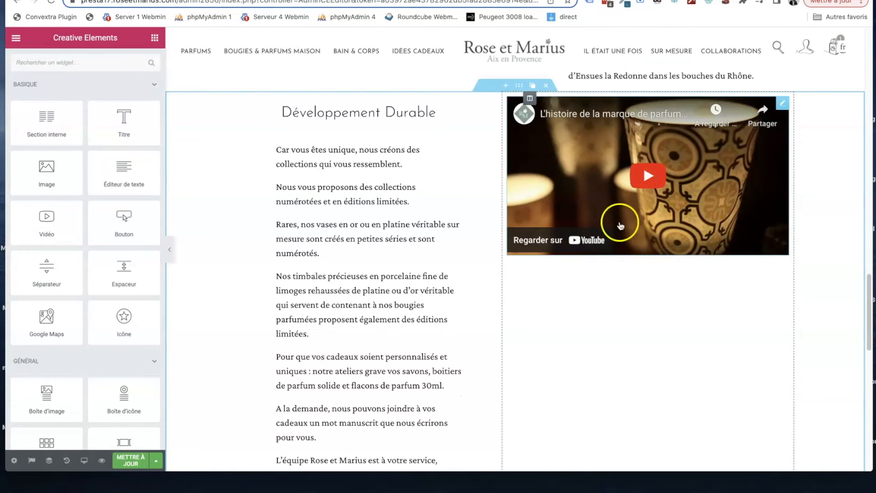
- Test playing and pausing the embedded video, and review the video widget's content settings
click(572, 200)
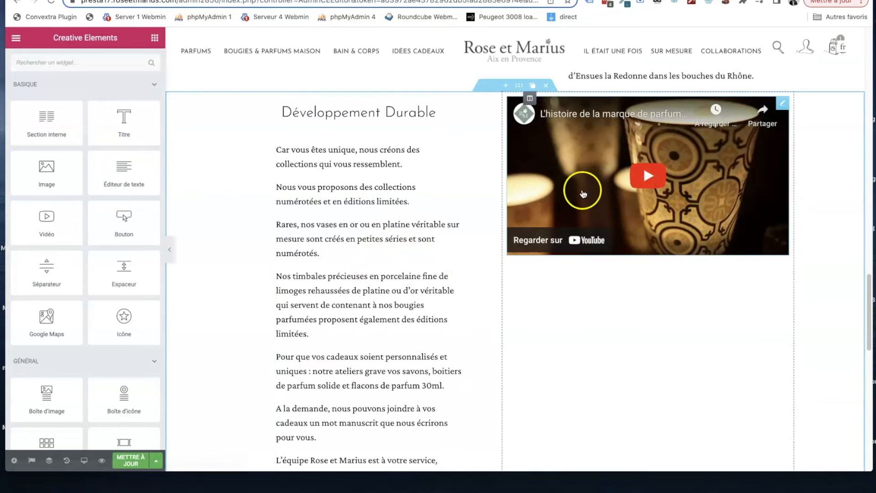
click(562, 217)
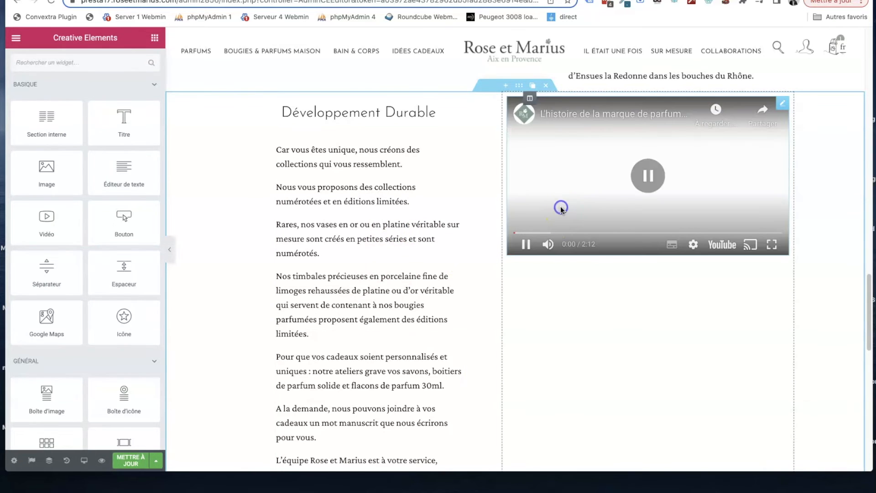
click(565, 101)
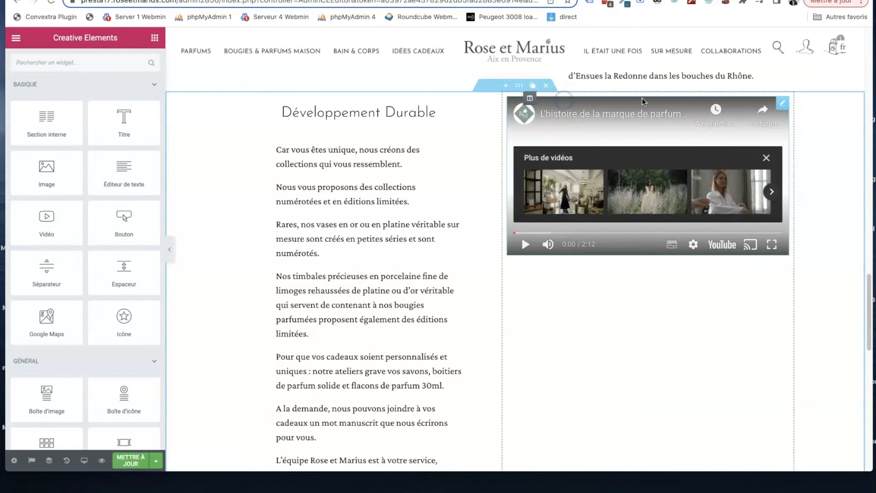
click(784, 104)
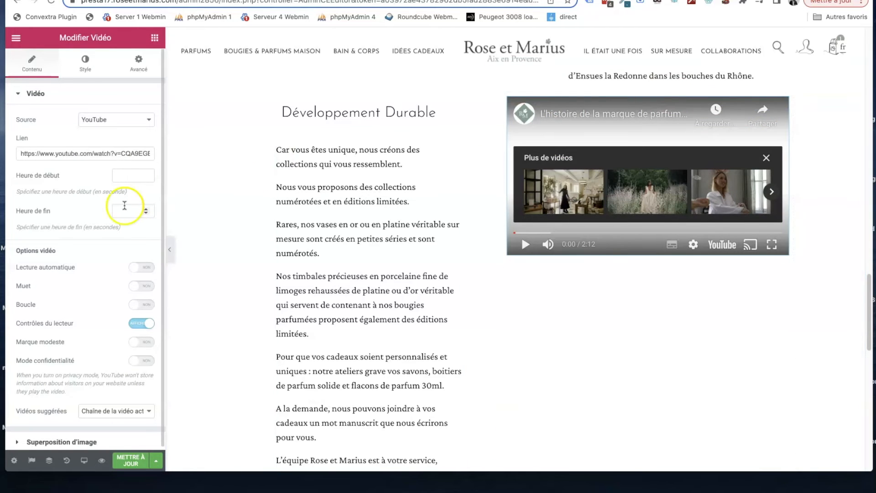
scroll(75, 207, down, 1)
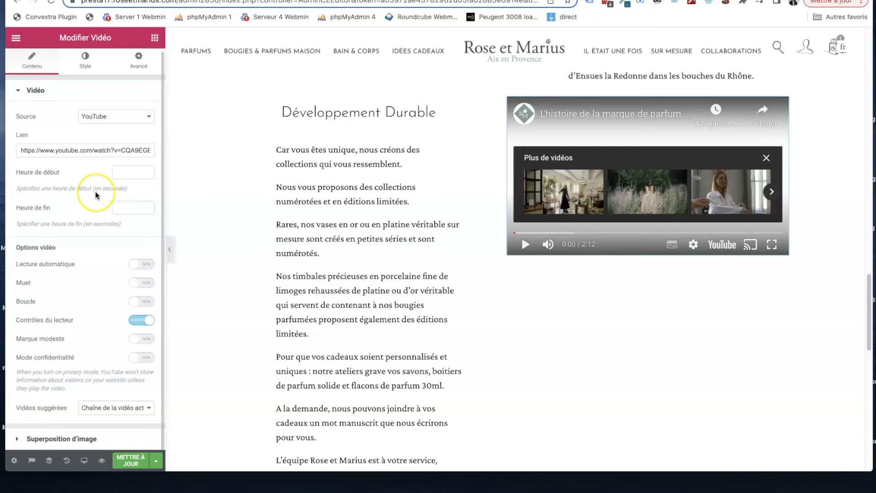
scroll(96, 194, up, 1)
- Try the 1:1, 3:2 and 4:3 aspect ratios on the video widget
click(86, 72)
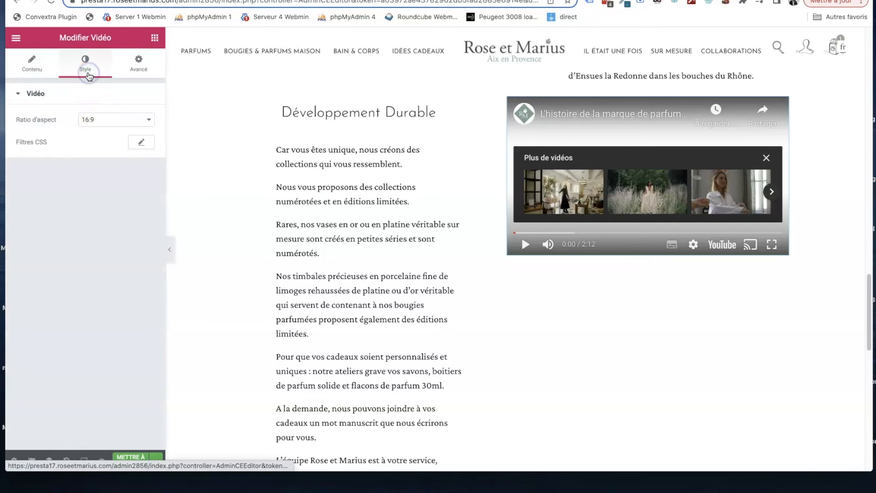
click(93, 121)
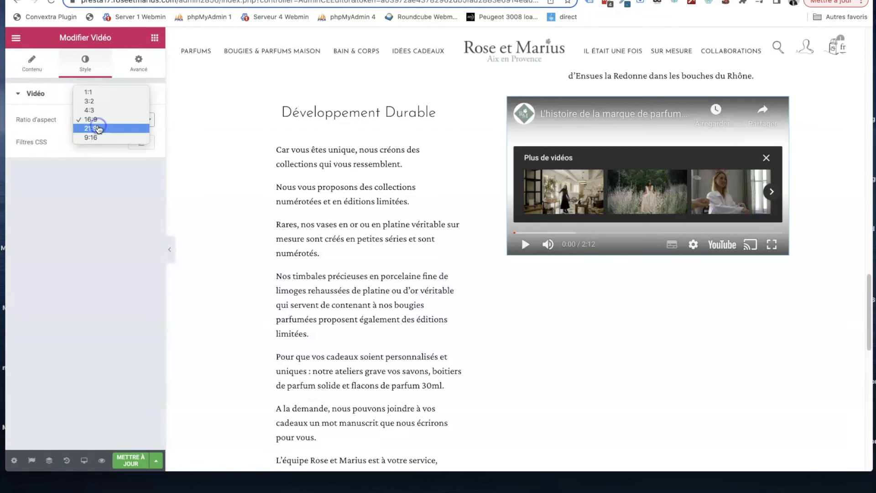
click(105, 94)
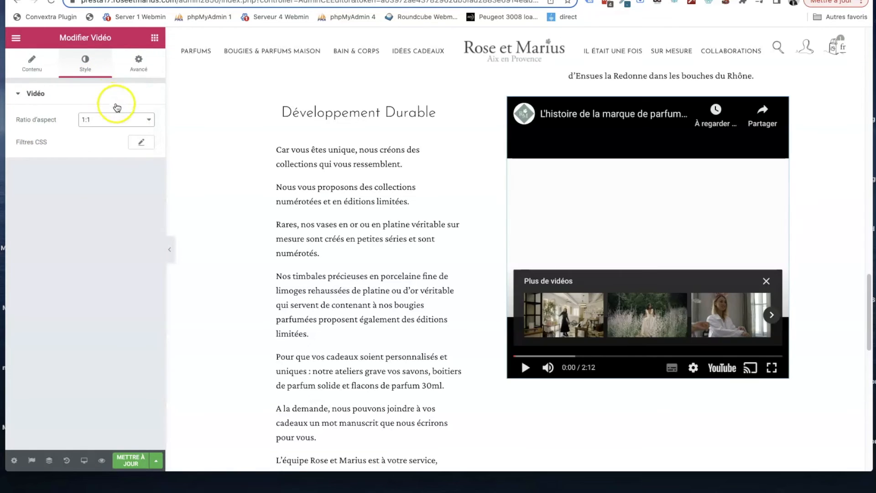
click(124, 122)
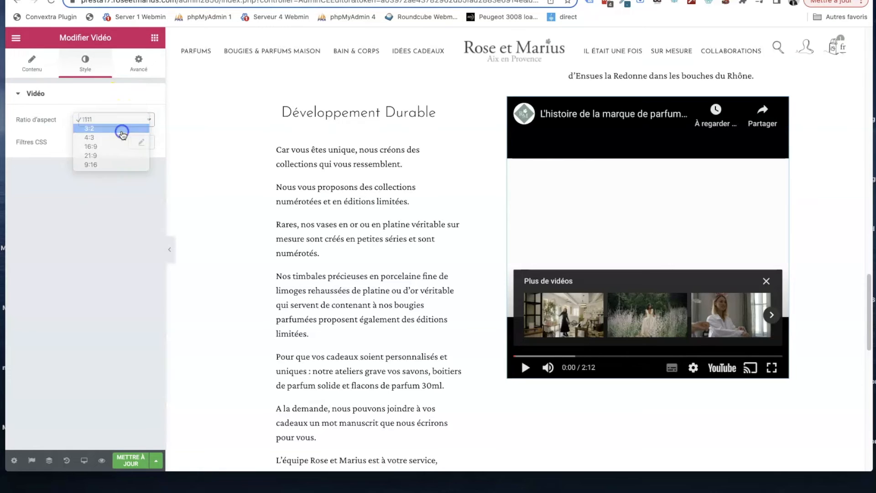
click(122, 131)
click(124, 130)
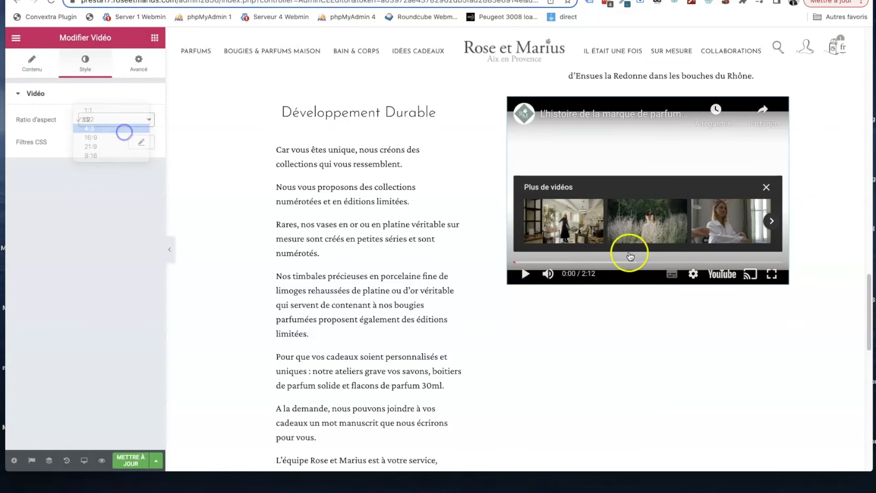
- Dismiss the suggested videos in the embedded player and move playback to 0:15
click(768, 212)
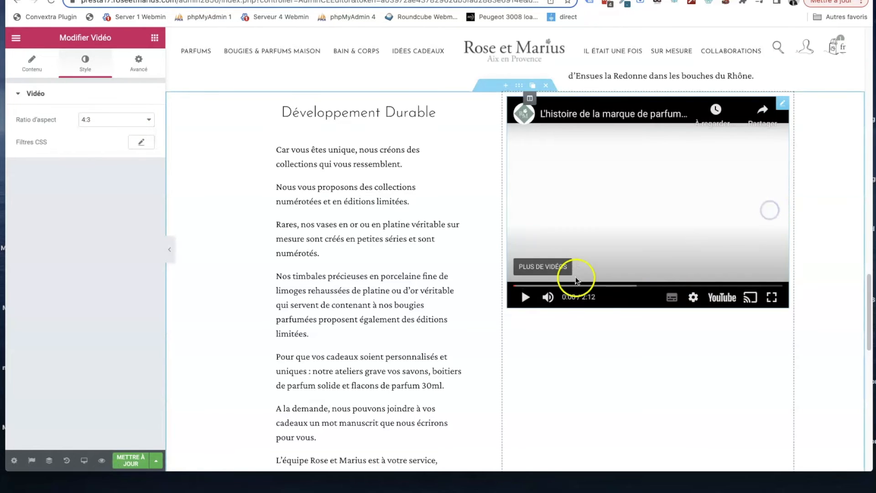
click(522, 295)
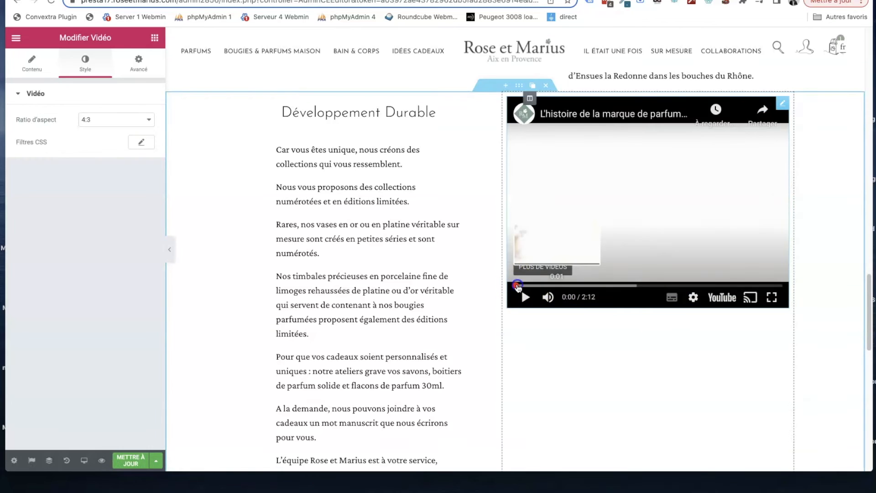
click(547, 285)
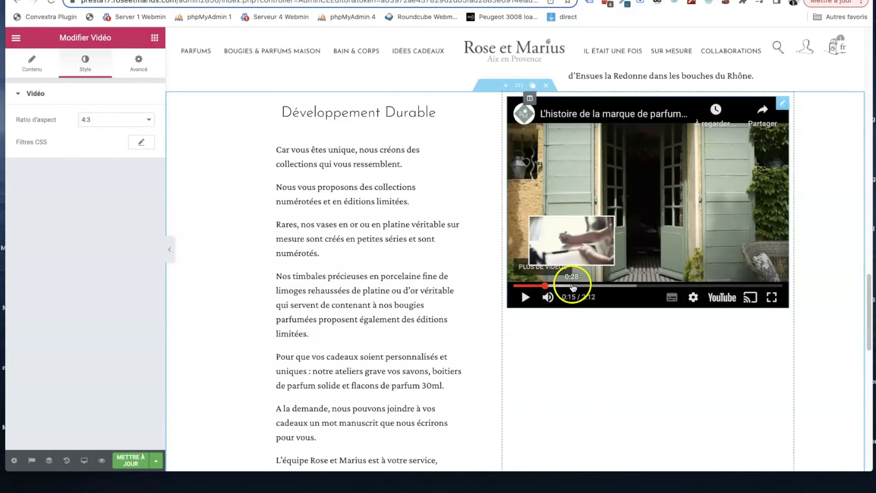
- Set the video's aspect ratio to 9:16 and check how it fits beside the section's text
click(144, 119)
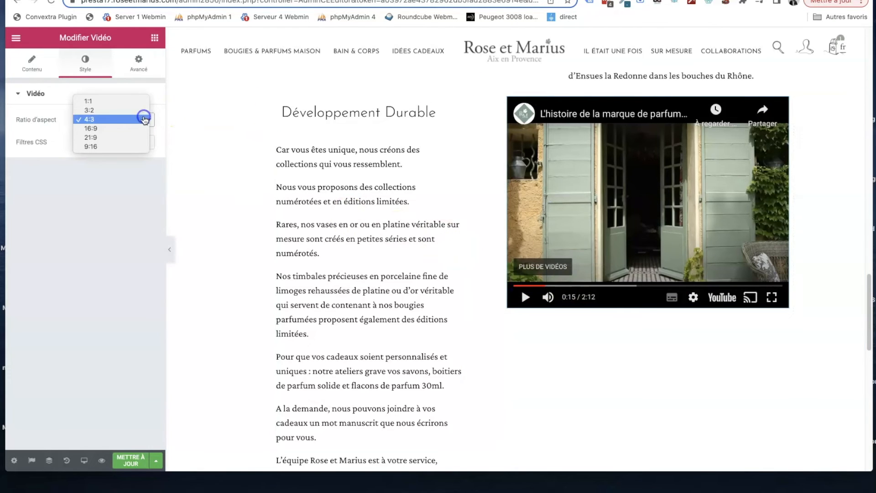
click(126, 145)
scroll(269, 185, down, 4)
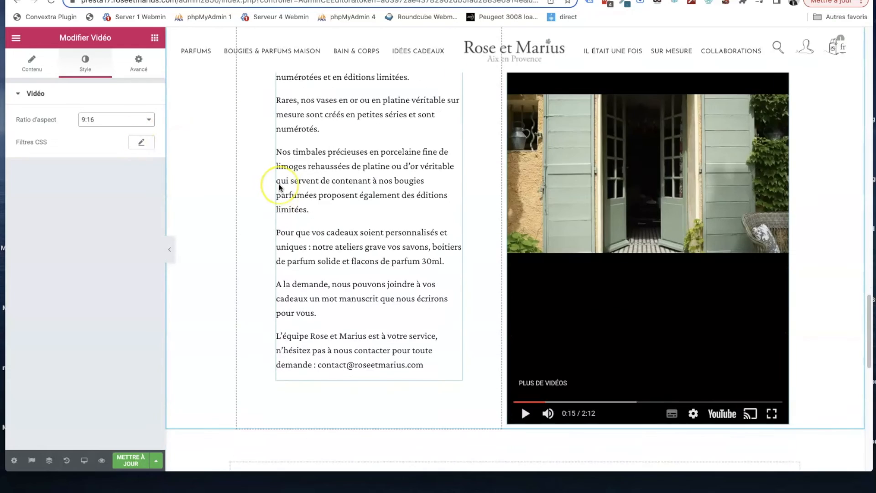
scroll(278, 184, up, 4)
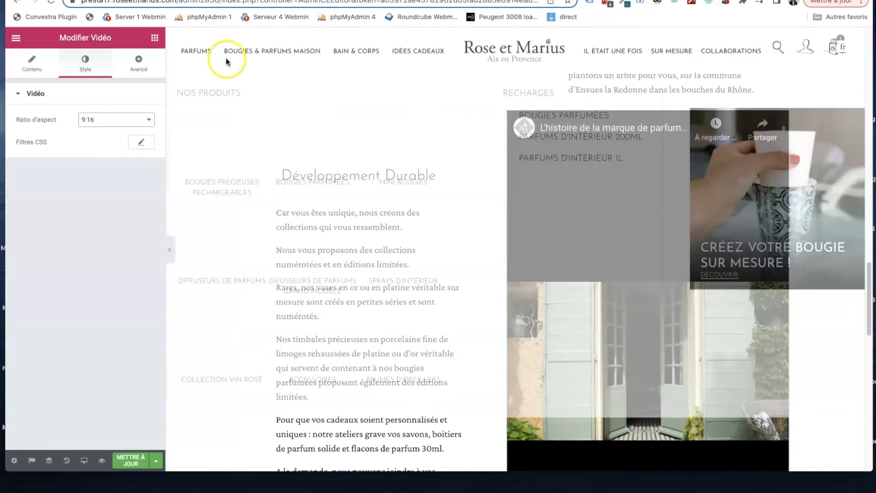
- Add a button widget above the "Développement Durable" title
click(155, 37)
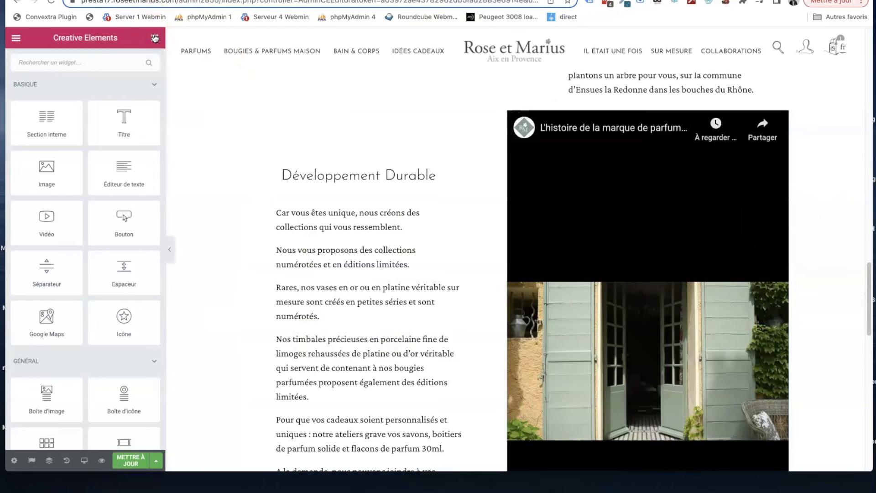
scroll(137, 137, down, 3)
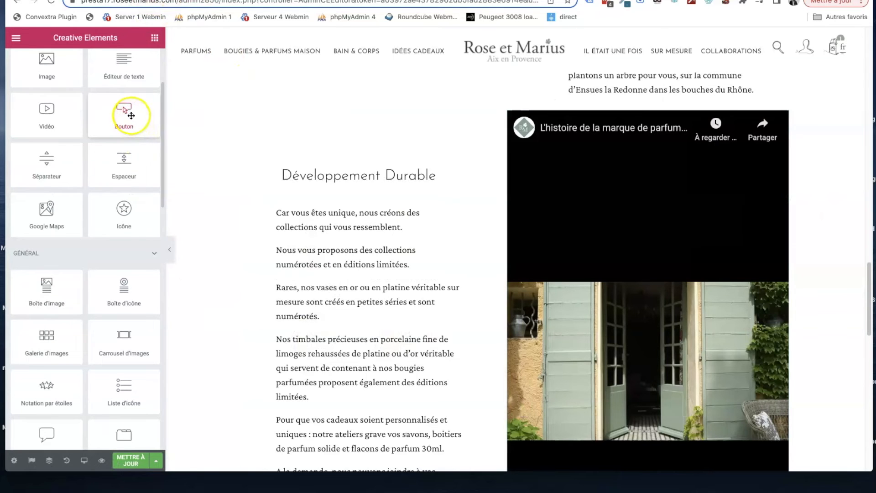
drag(130, 115, 349, 150)
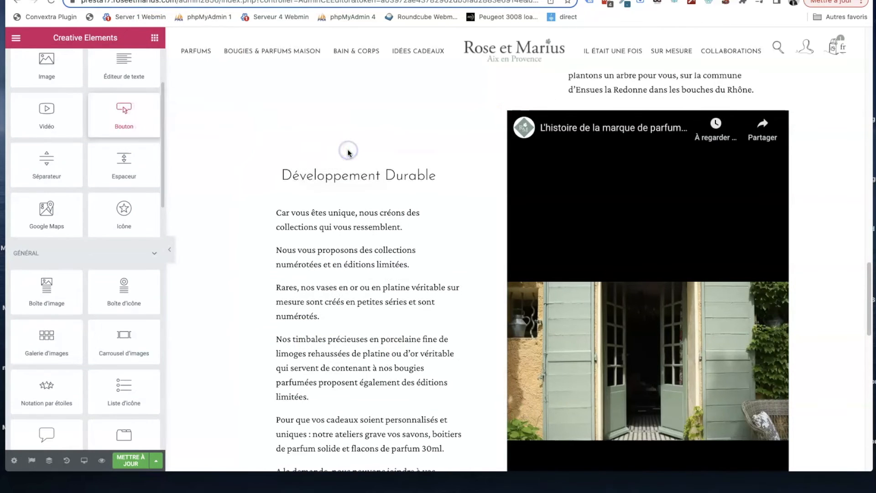
drag(119, 118, 308, 156)
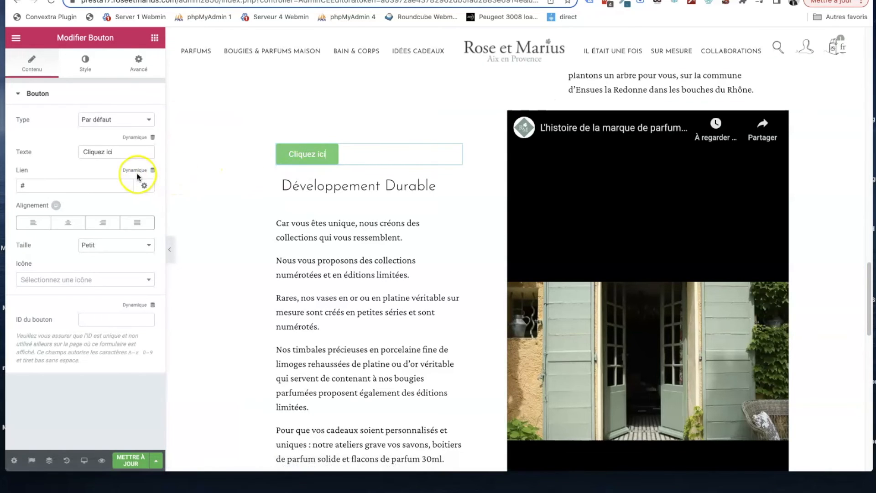
- Try a dynamic internal URL as the button's link, with the types product and category, and remove it
double_click(88, 185)
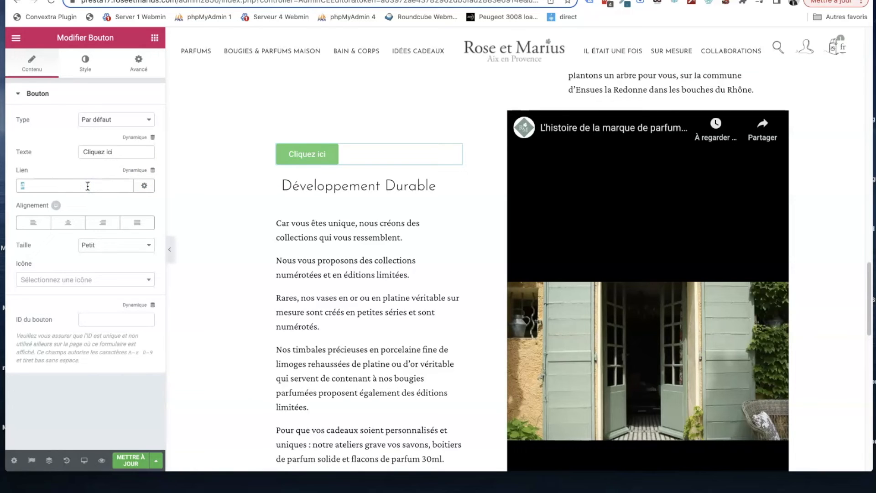
click(153, 170)
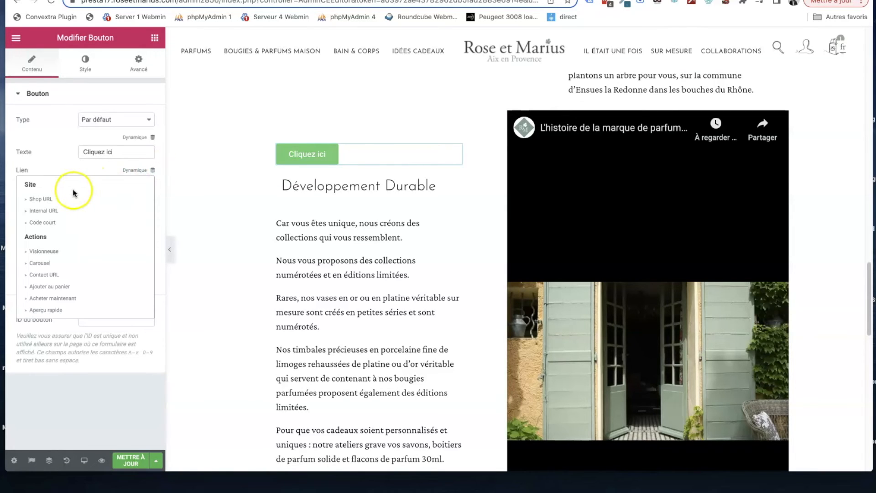
click(56, 214)
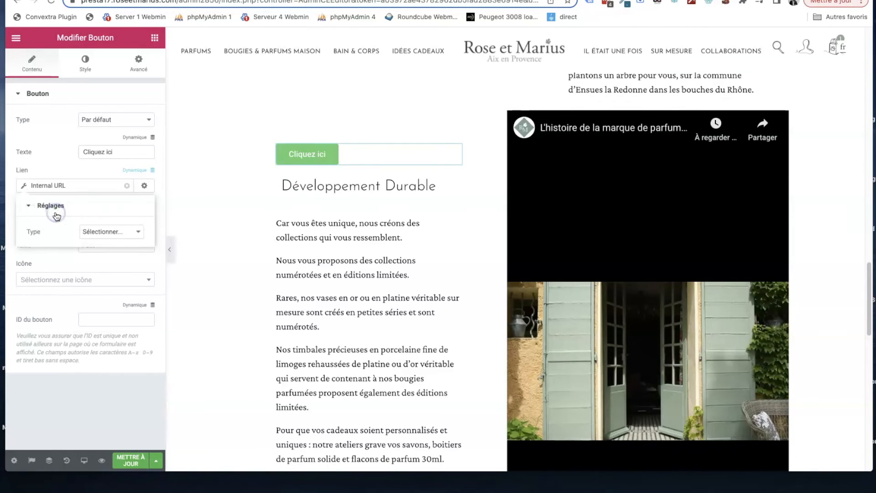
click(103, 231)
click(104, 237)
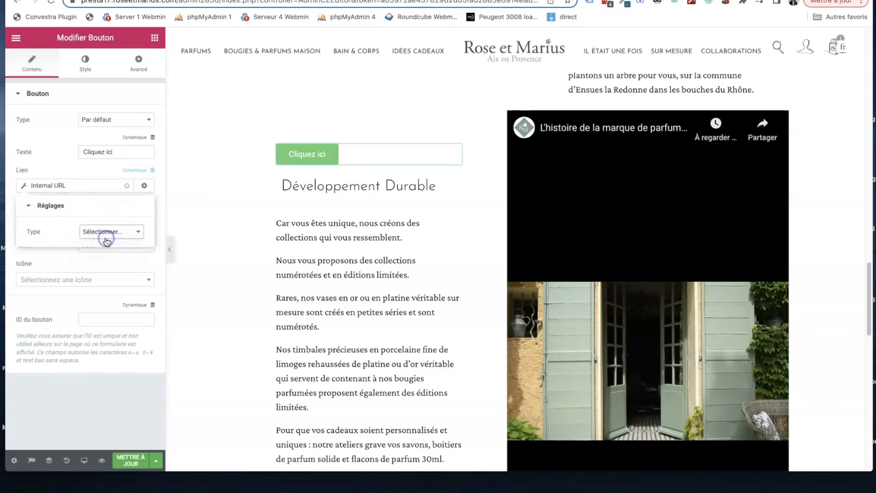
click(107, 232)
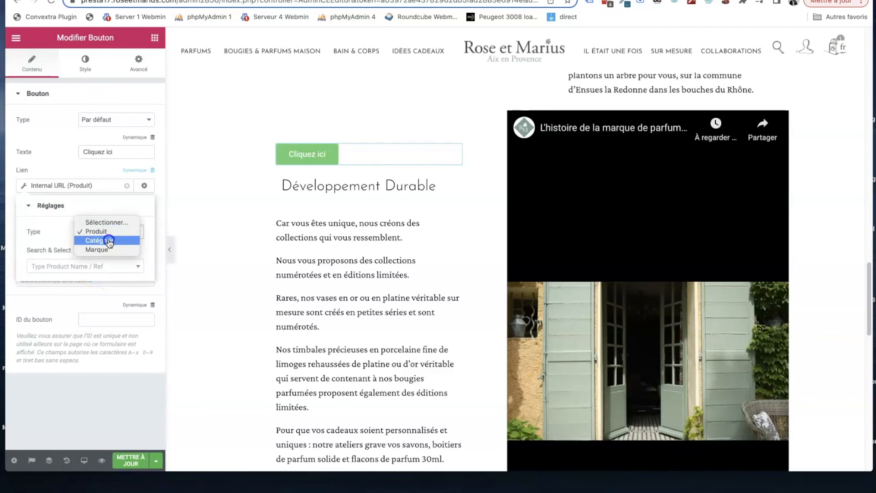
click(107, 238)
click(112, 232)
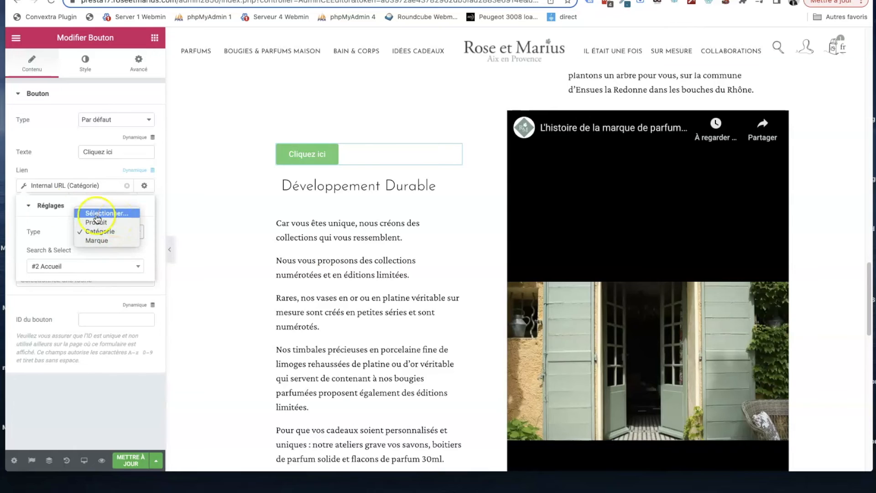
click(94, 172)
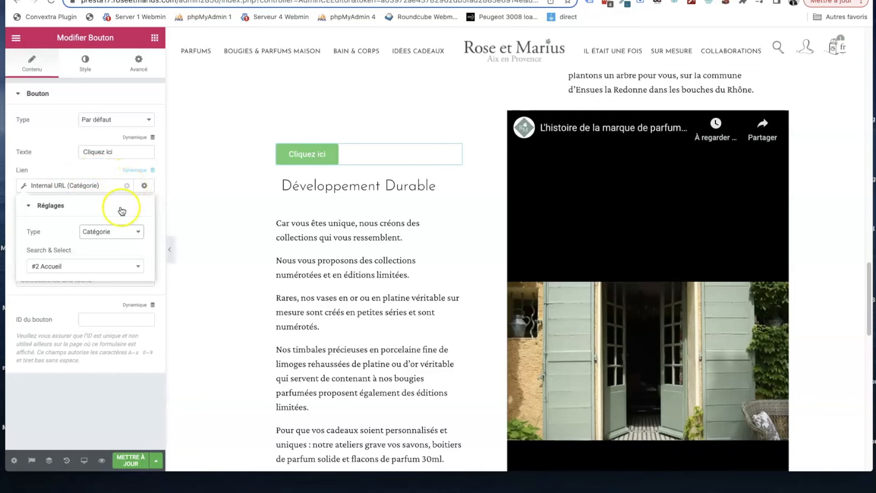
click(126, 185)
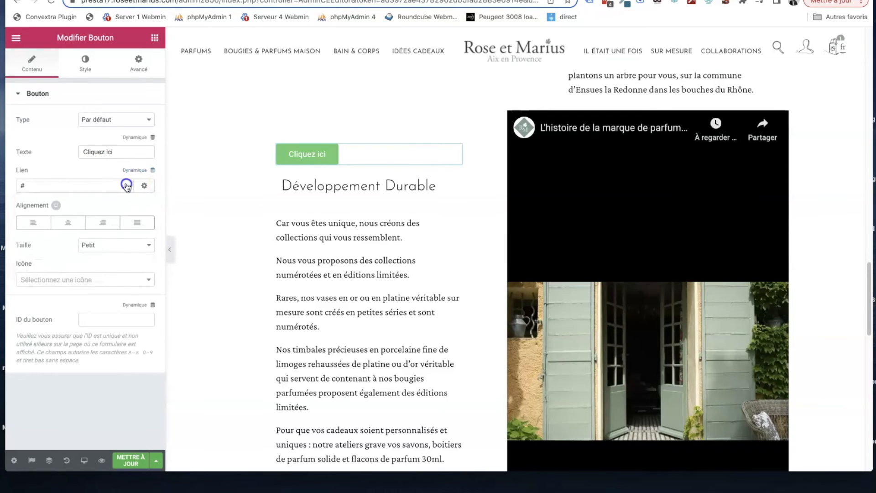
- Set the button's link to the dynamic action "Acheter maintenant" and check its product choice
click(153, 170)
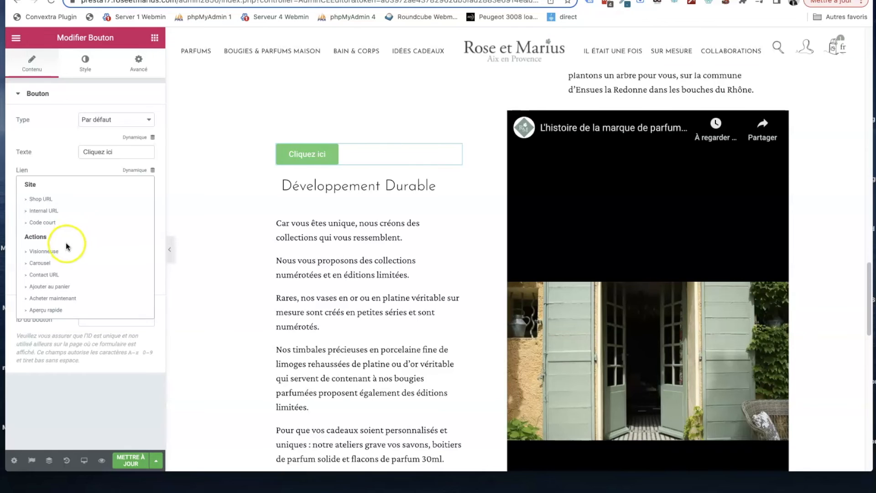
click(60, 299)
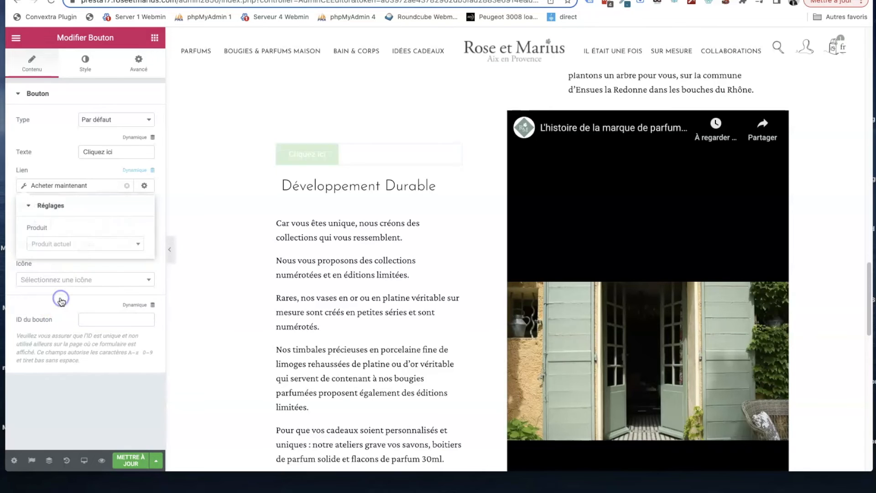
click(75, 243)
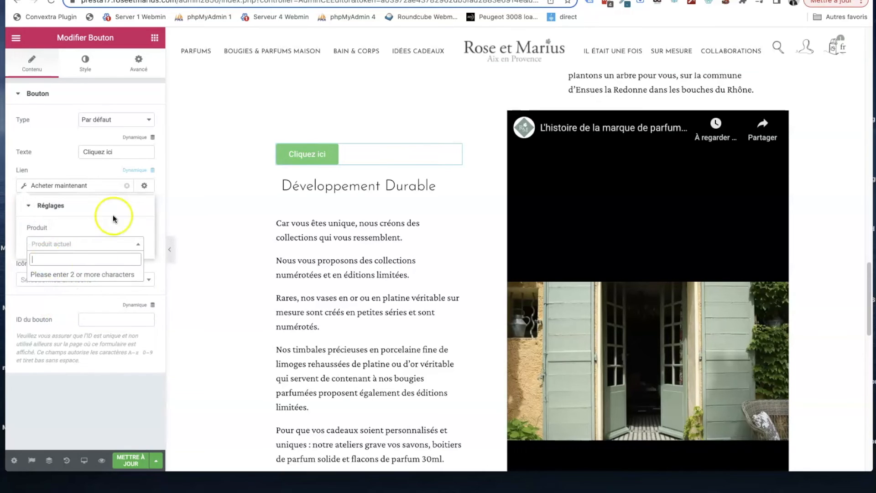
click(112, 186)
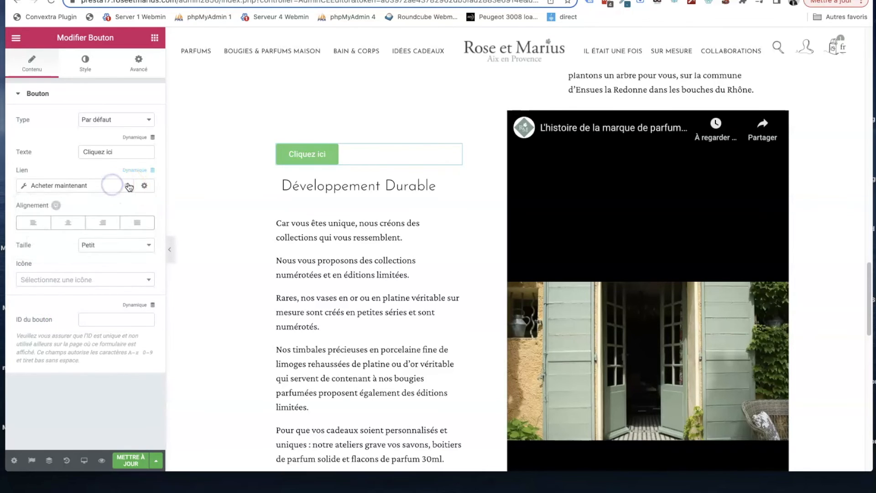
click(97, 183)
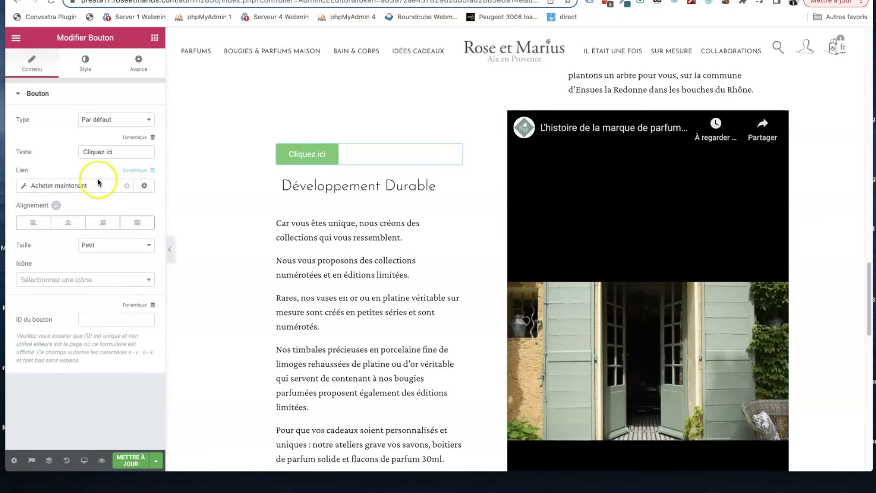
- Look through the available widgets, from the basic and general groups down to the Prime group
click(158, 40)
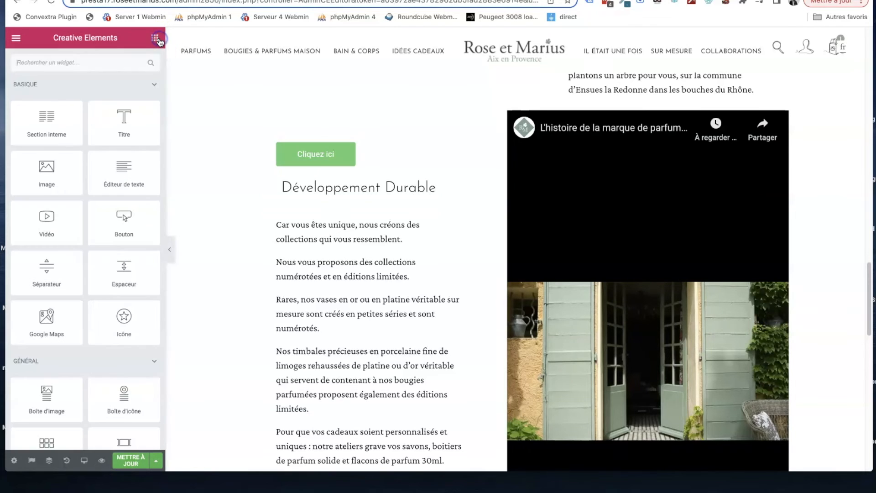
scroll(94, 121, down, 4)
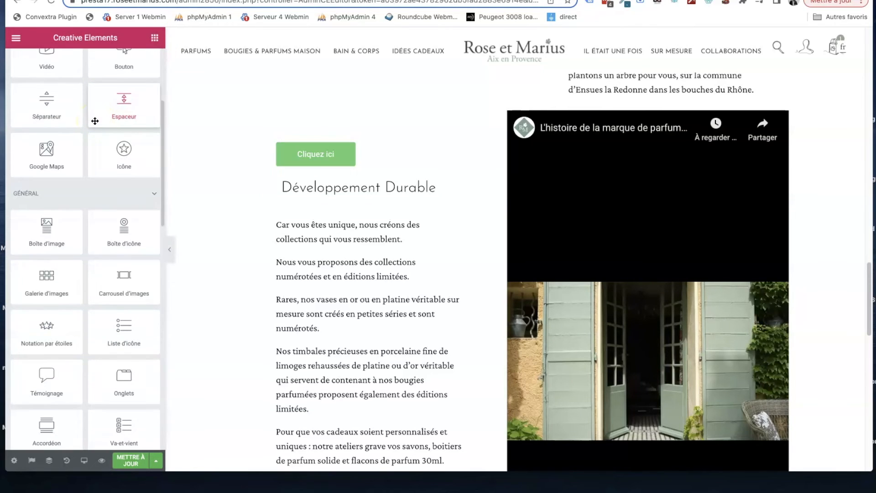
scroll(80, 155, down, 8)
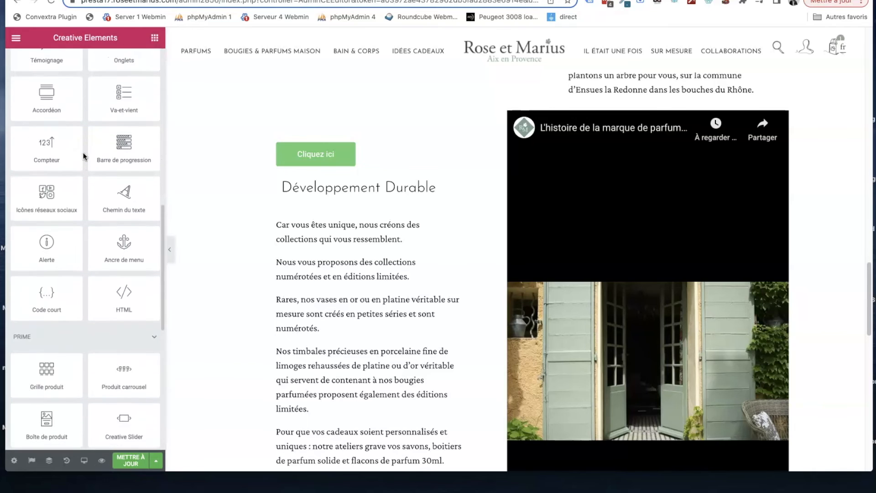
scroll(84, 157, down, 4)
drag(123, 148, 559, 209)
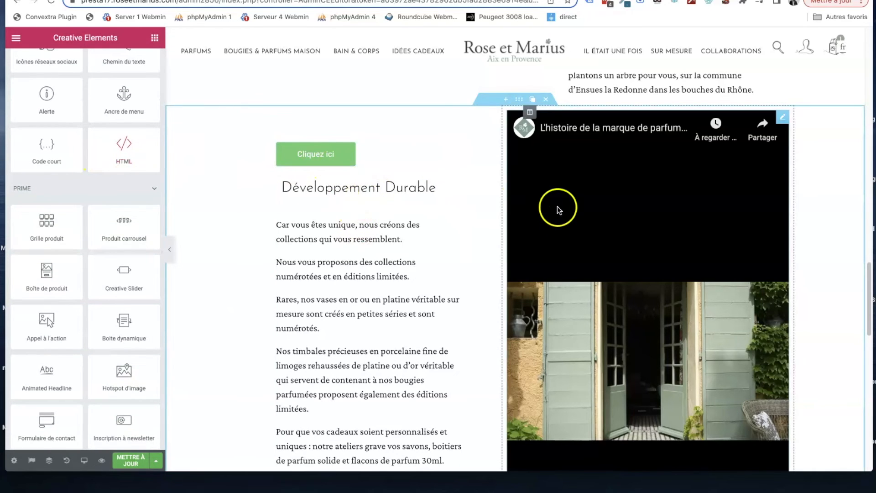
scroll(258, 222, down, 2)
scroll(136, 258, down, 4)
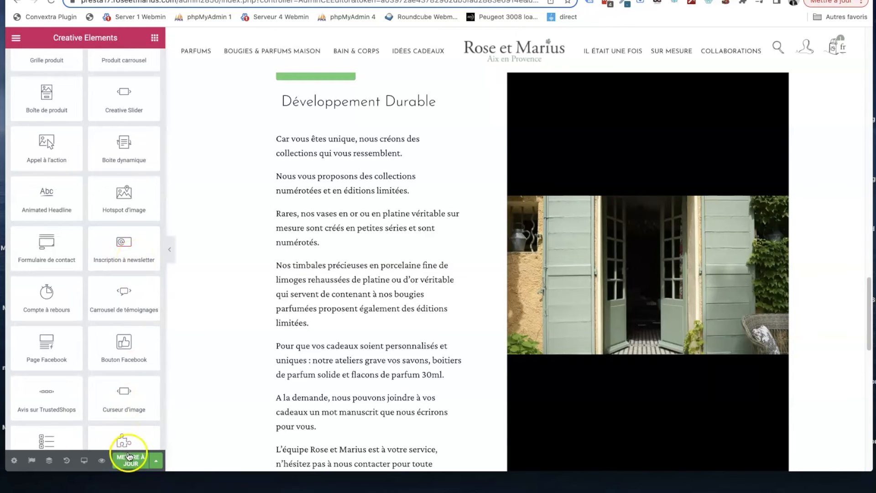
- Preview the saved section template "des clients conquis" and insert it below the video section, importing its document settings
scroll(345, 219, down, 5)
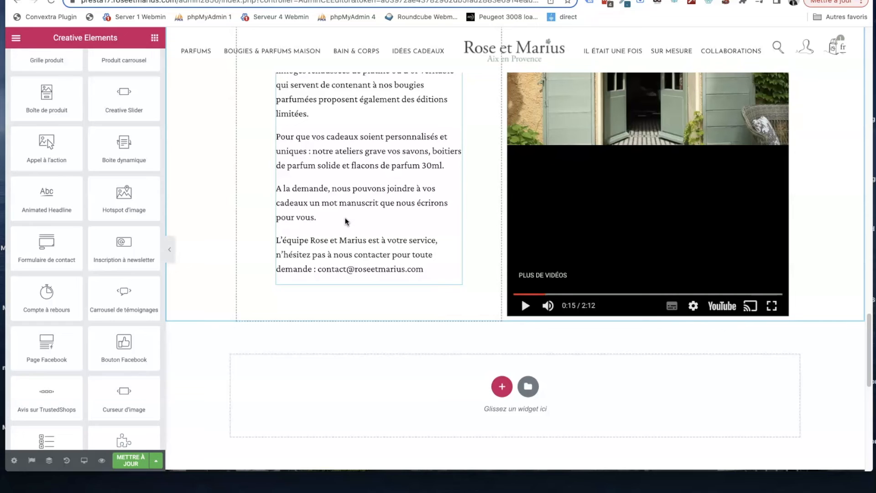
scroll(374, 231, down, 2)
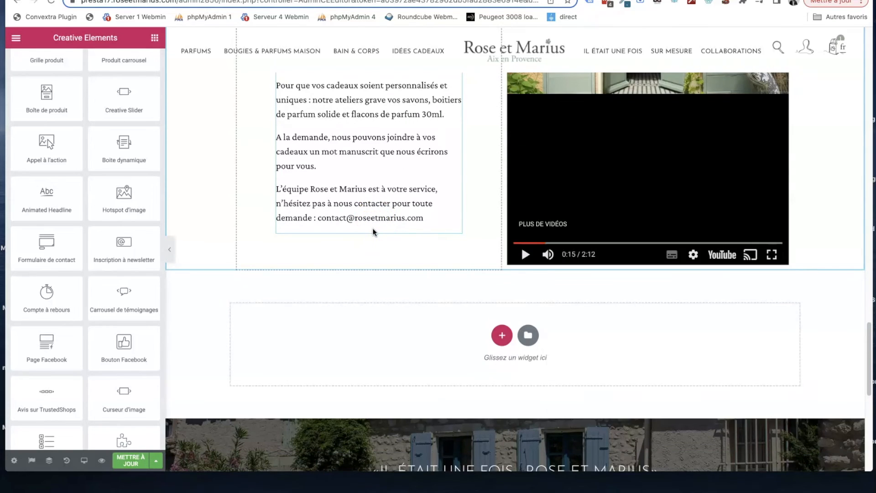
click(528, 335)
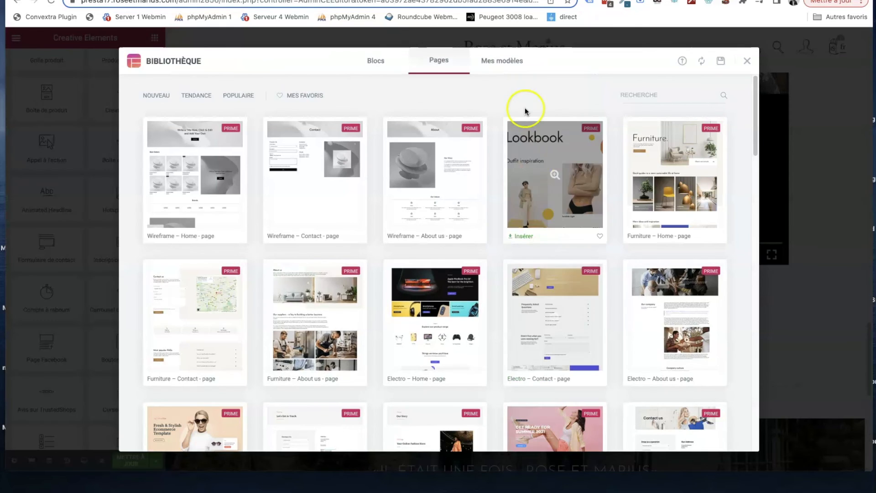
click(501, 59)
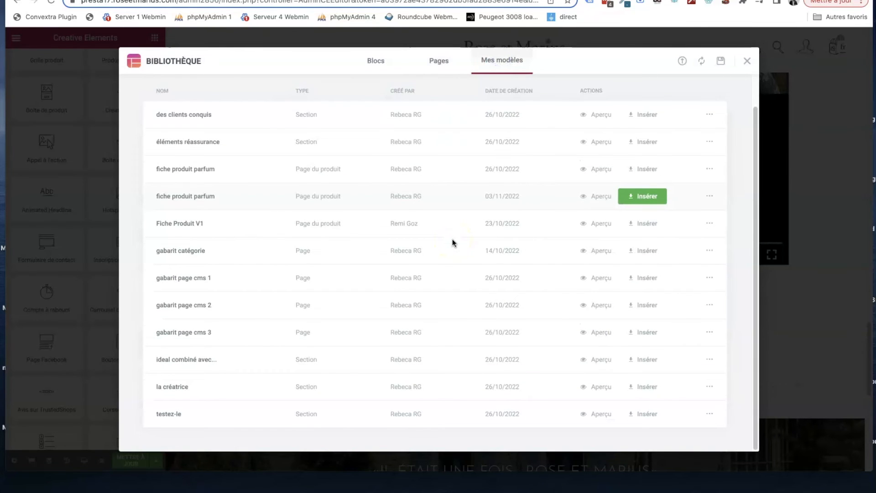
click(301, 118)
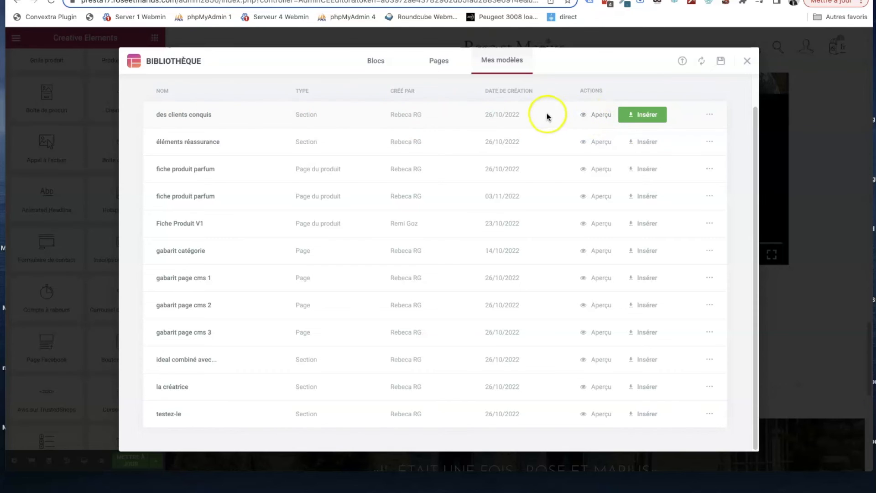
click(648, 118)
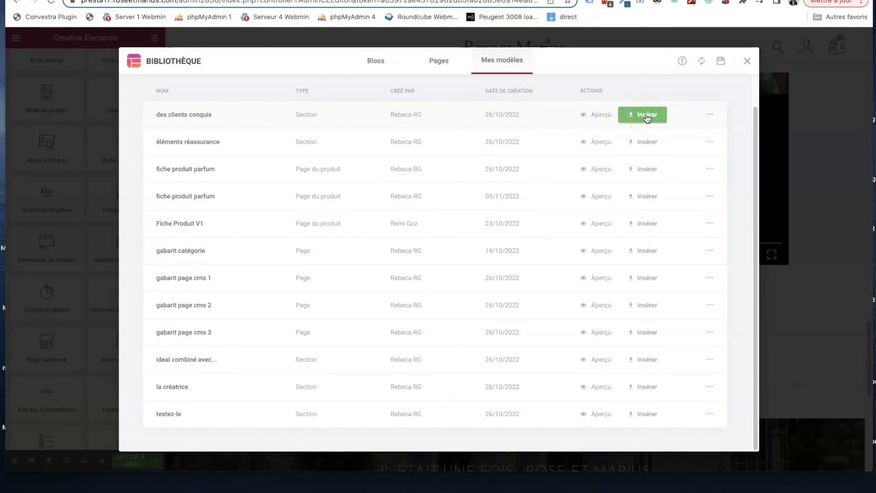
click(601, 114)
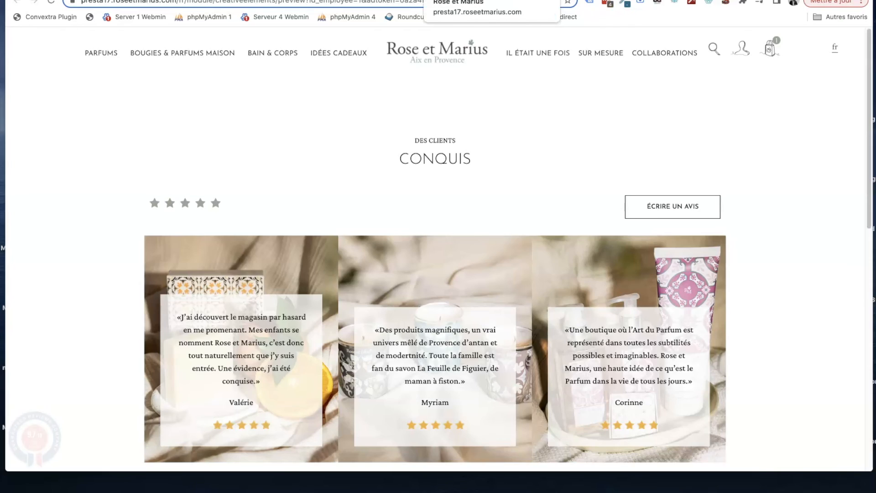
click(547, 0)
click(651, 117)
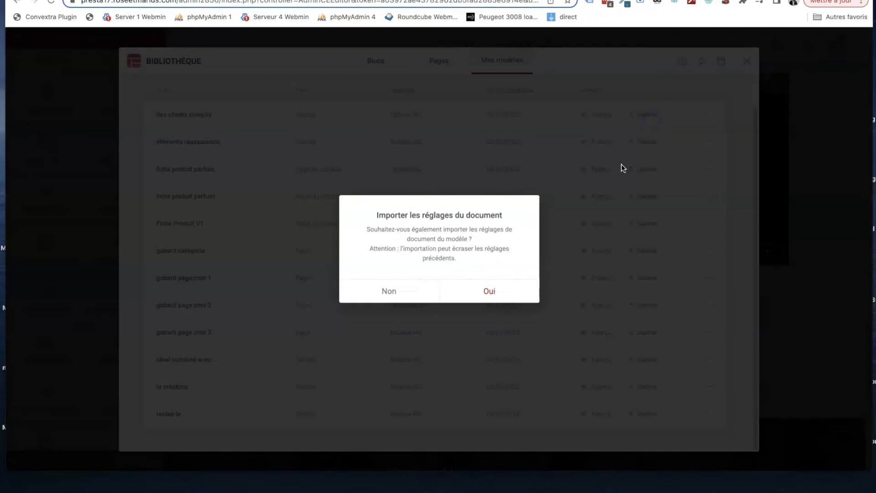
click(487, 291)
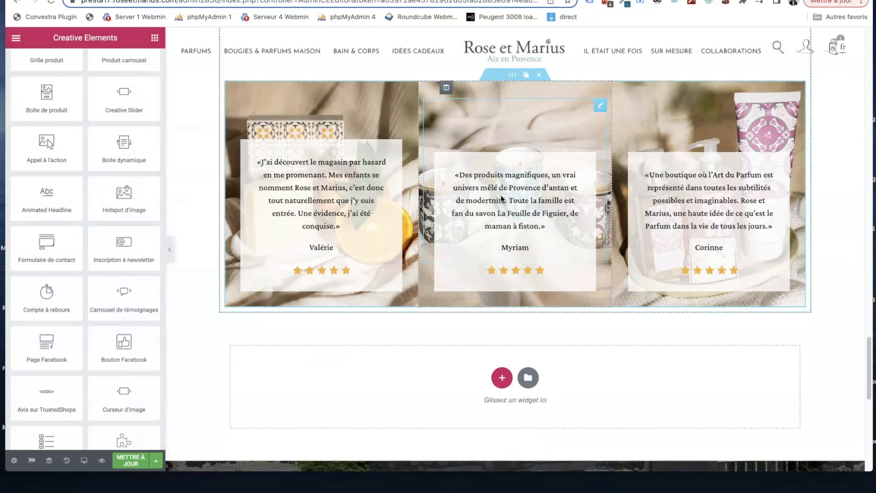
- Review the inserted customer reviews section and examine the link setting of its "ÉCRIRE UN AVIS" button
scroll(501, 197, up, 3)
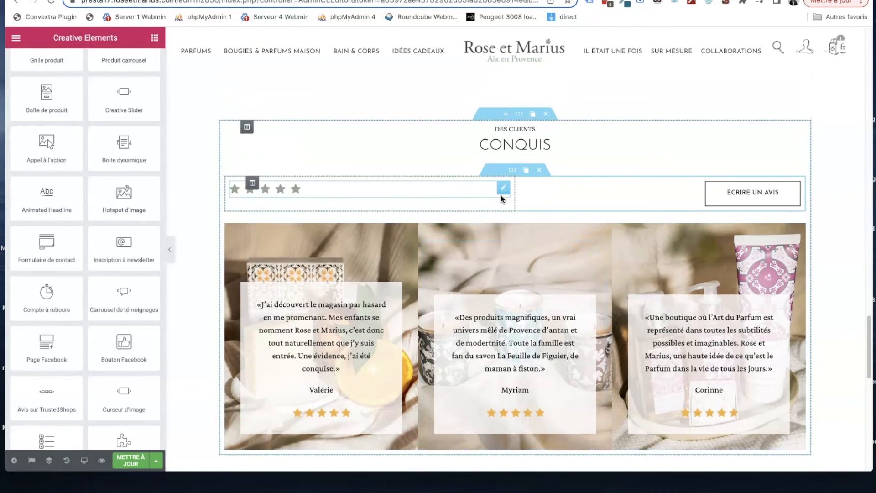
scroll(457, 174, up, 10)
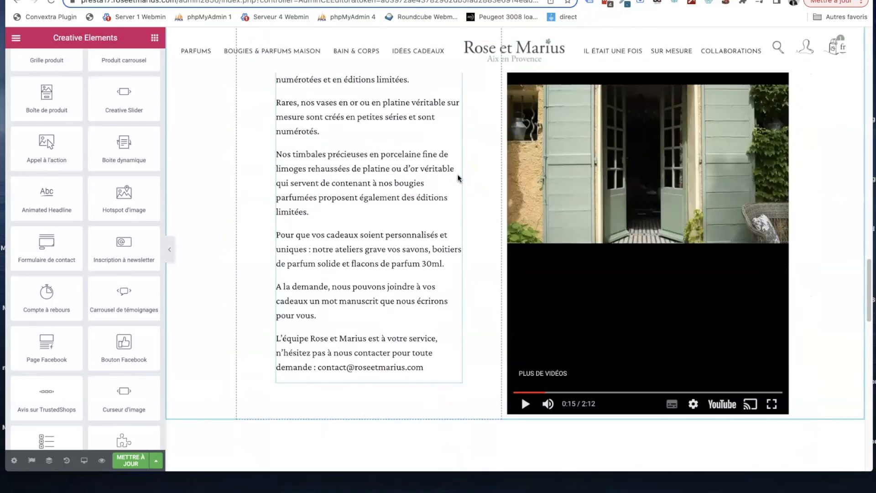
scroll(458, 175, down, 10)
click(409, 235)
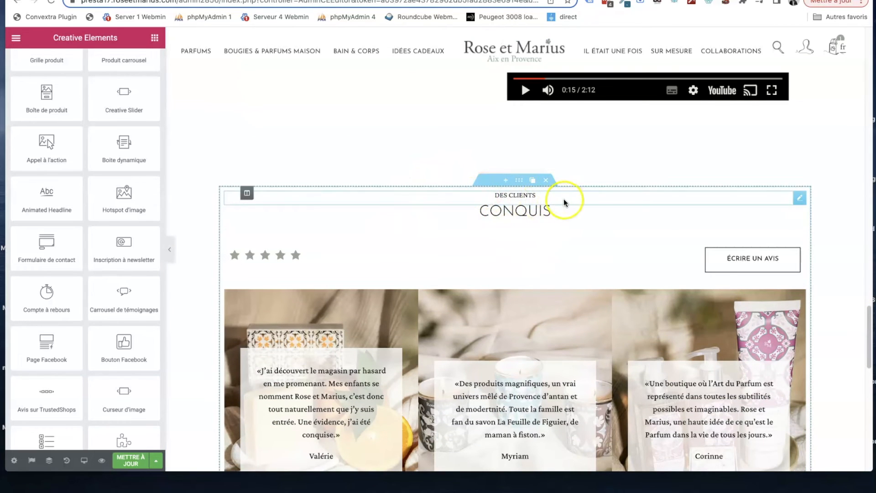
scroll(541, 261, down, 2)
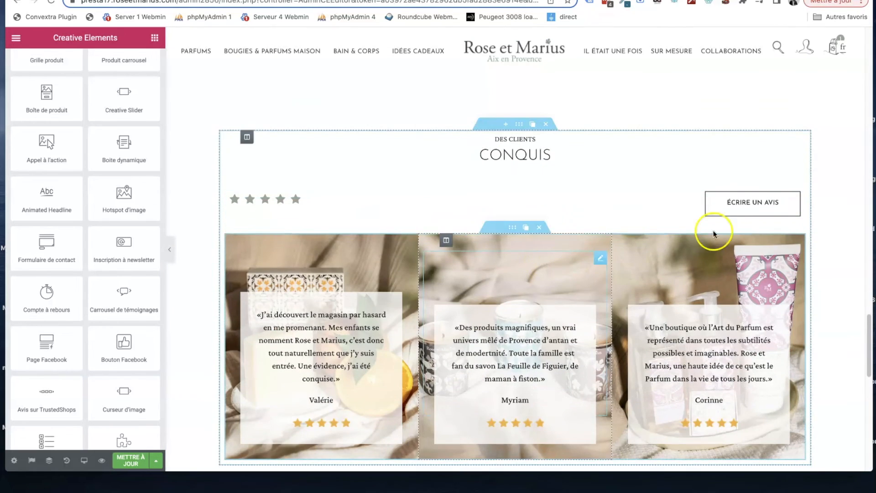
click(794, 192)
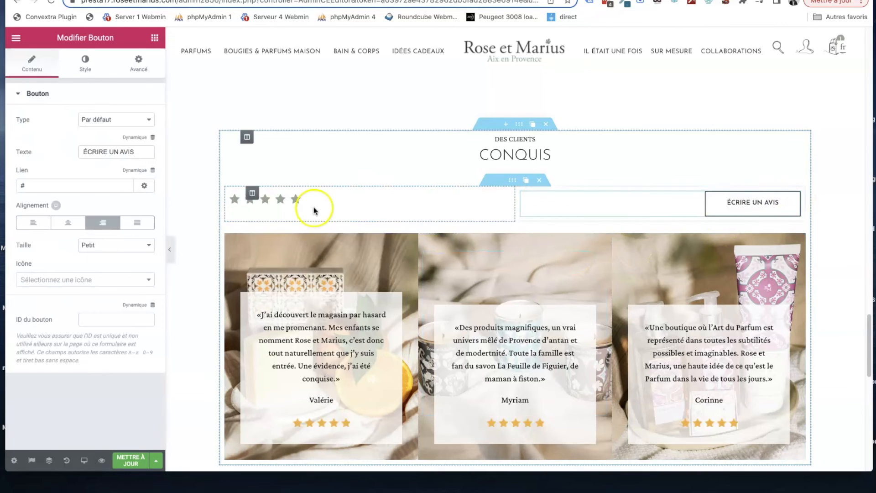
click(35, 188)
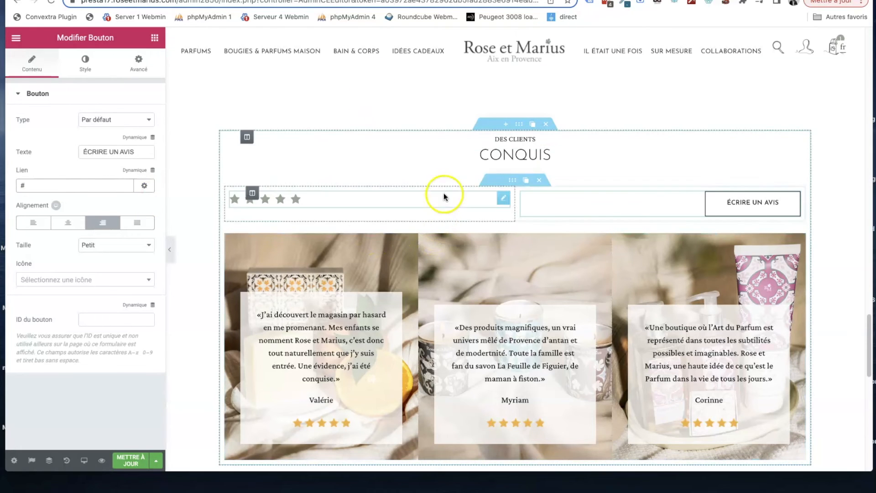
scroll(450, 168, down, 10)
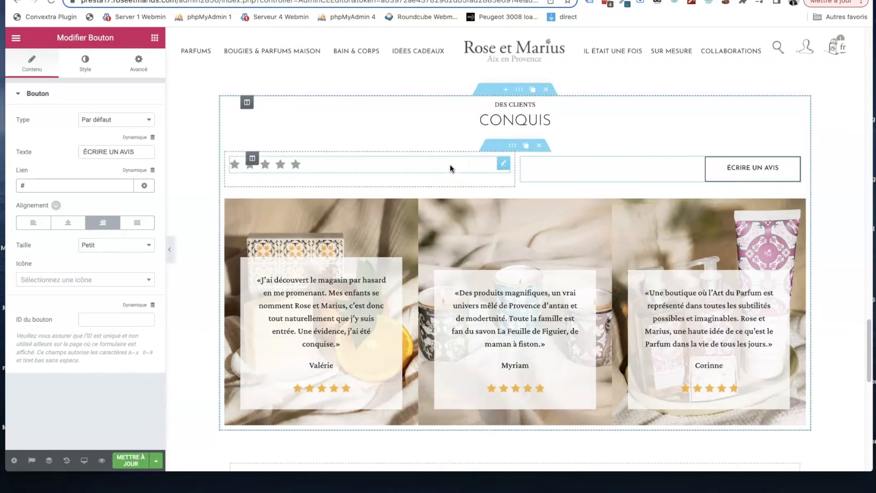
- Leave the page editor for the back office and open the list of saved Creative Elements templates
click(16, 38)
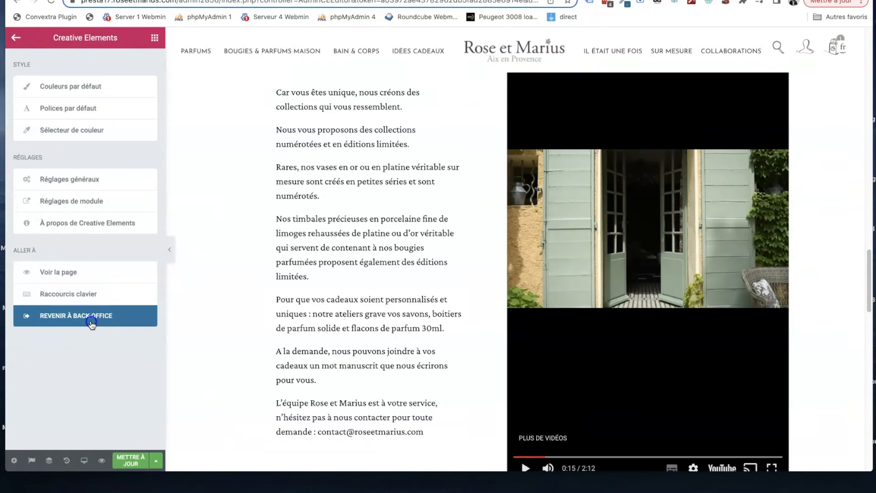
click(92, 322)
click(520, 153)
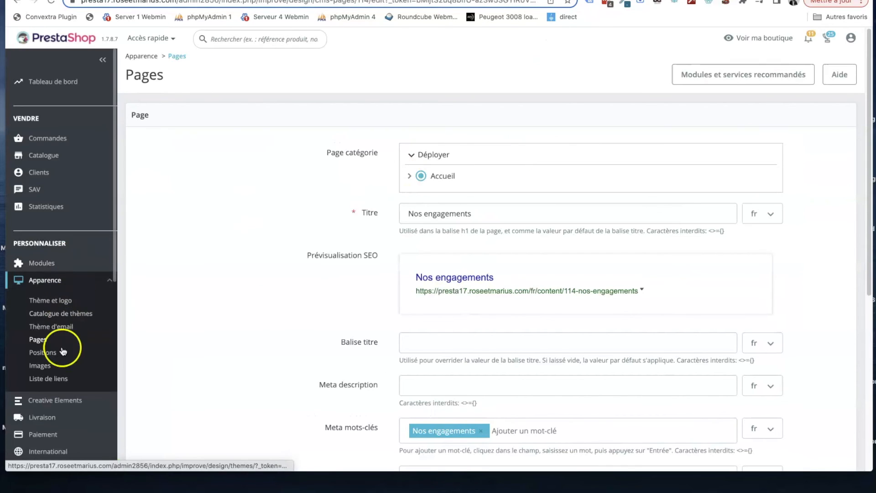
click(67, 343)
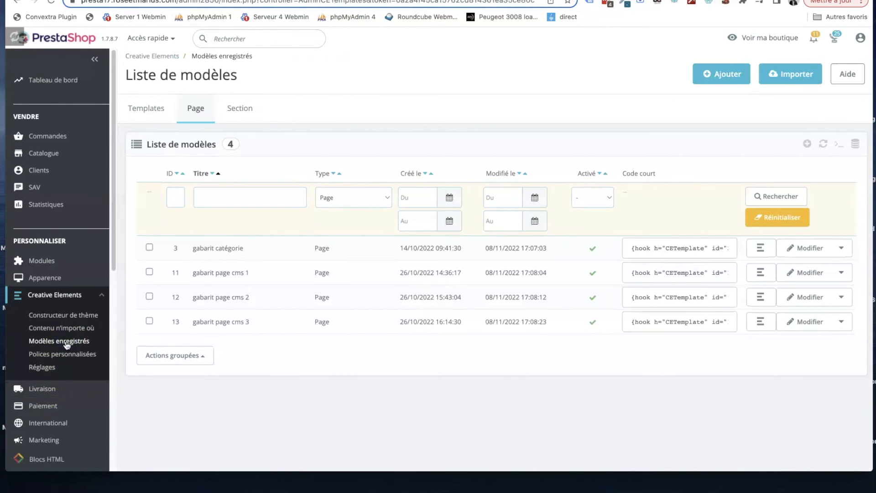
- Clear the template list's type filter and look through all saved sections, product pages and pages
click(352, 193)
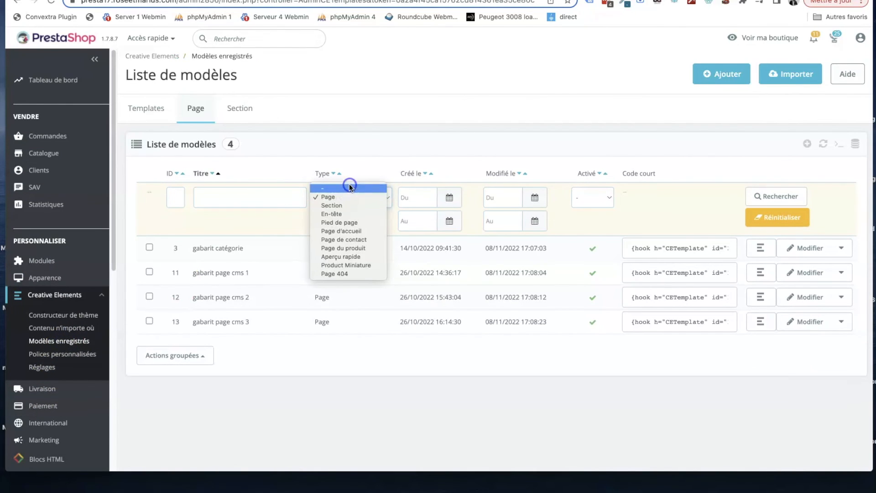
click(349, 187)
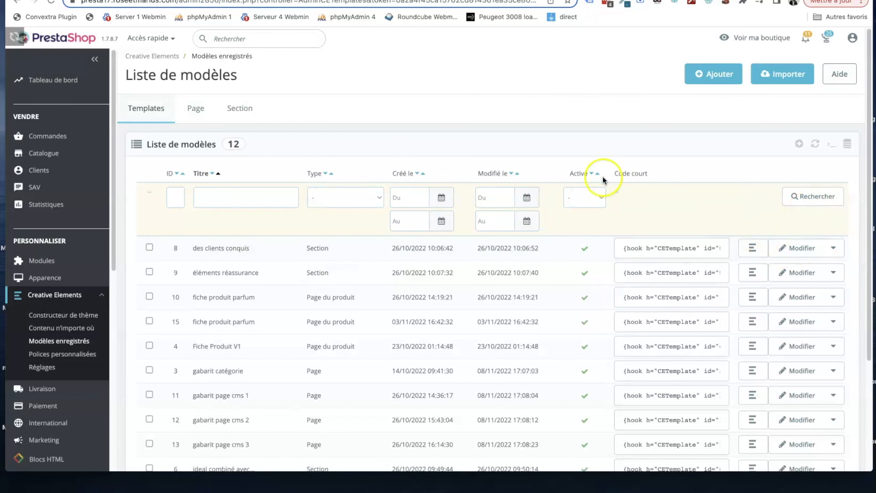
scroll(500, 179, down, 1)
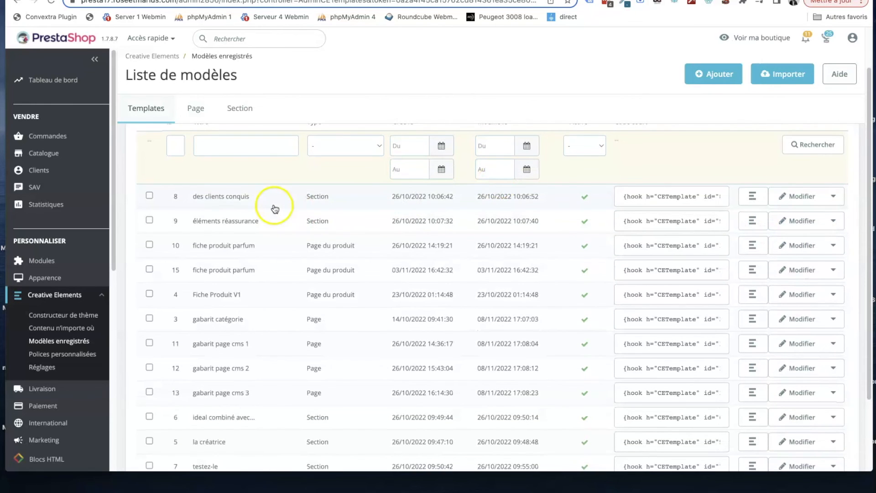
scroll(283, 231, down, 2)
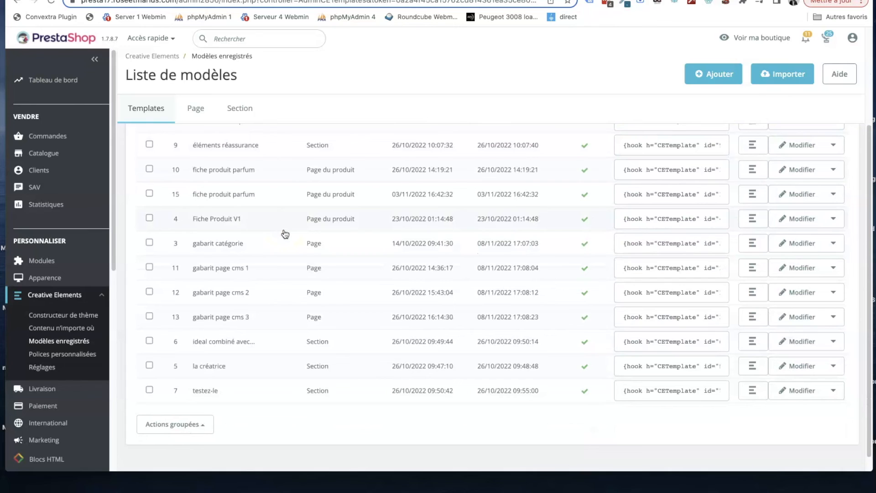
- Rename the section template "des clients conquis" as "des clients conquis (avis)" and reopen it for editing
scroll(284, 233, up, 1)
click(217, 259)
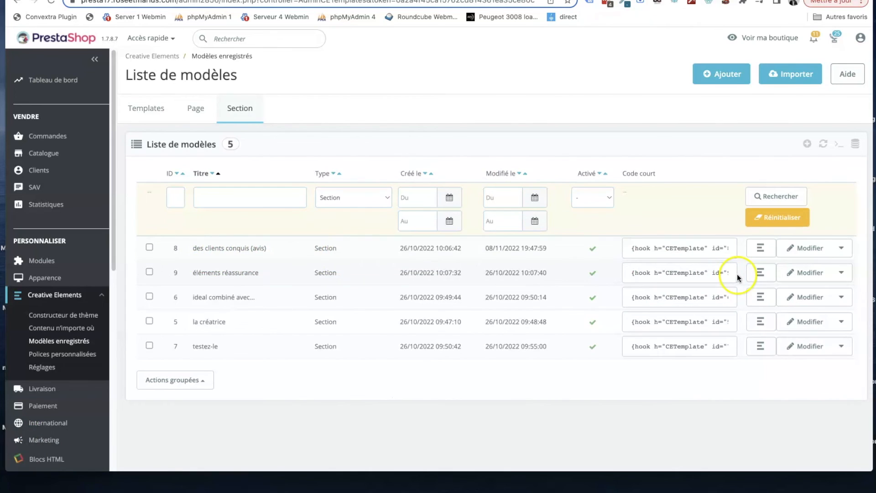
click(805, 248)
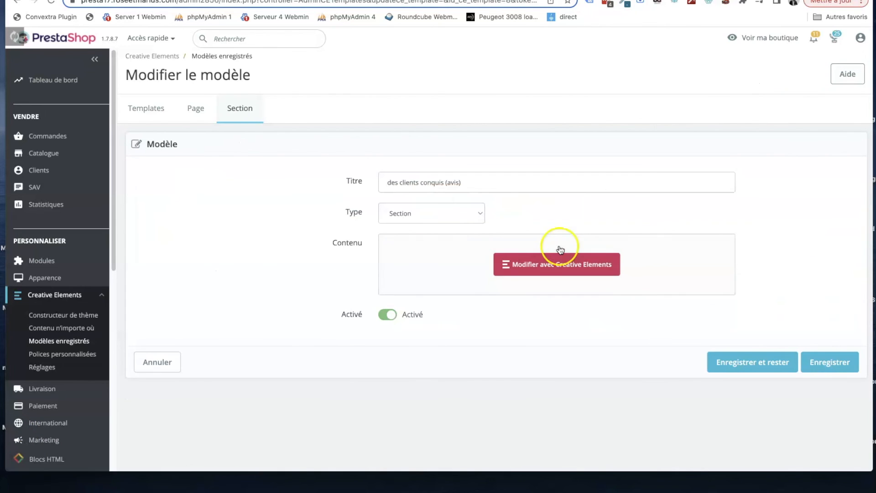
- Open the "des clients conquis (avis)" template in the visual editor, check its "ÉCRIRE UN AVIS" button's link setting, and return to the back office
click(545, 260)
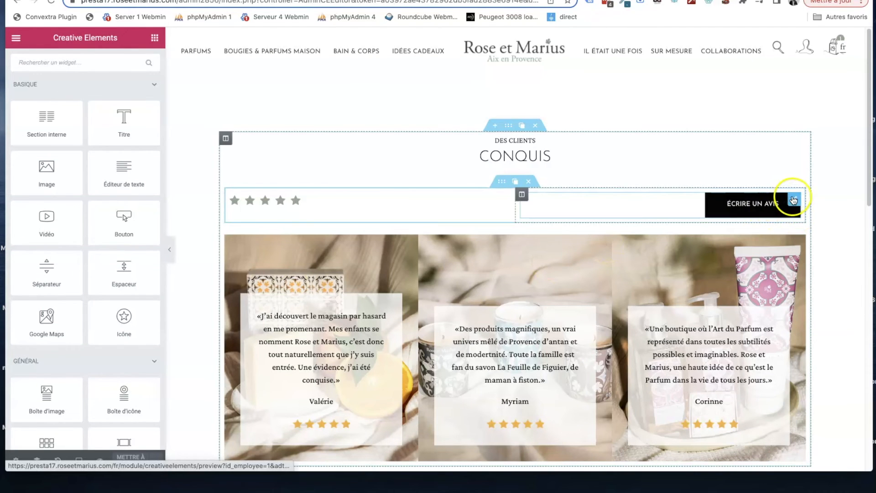
click(793, 200)
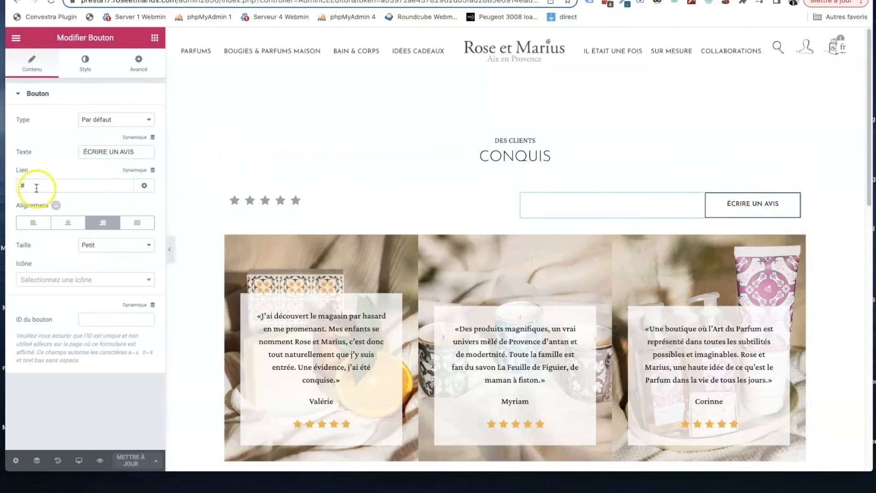
click(16, 40)
click(79, 315)
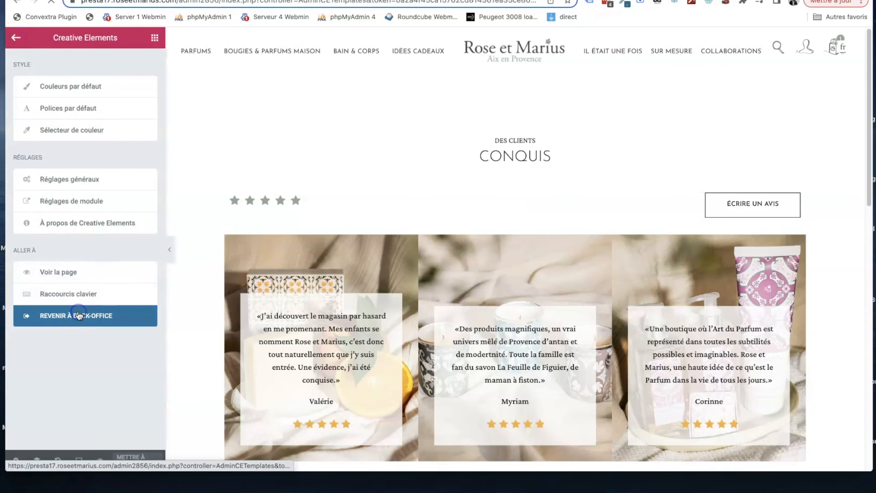
- Open the saved templates list and copy the shortcode of the "des clients conquis (avis)" section
click(62, 341)
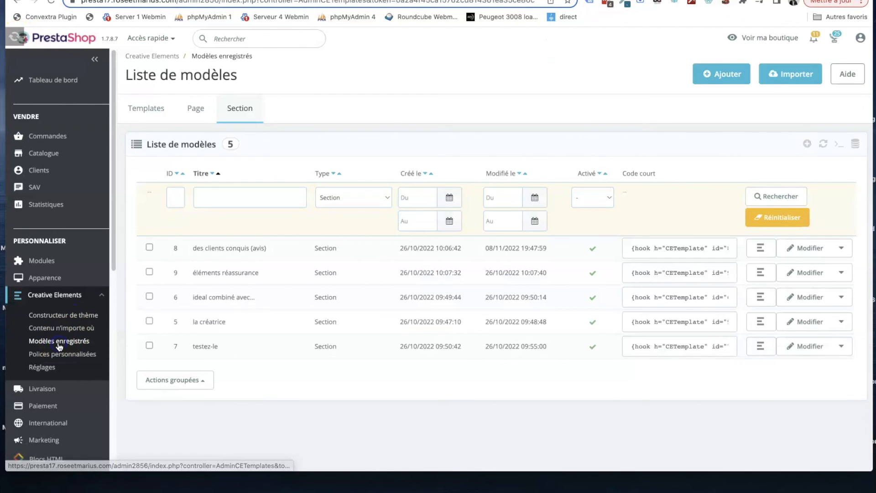
click(547, 287)
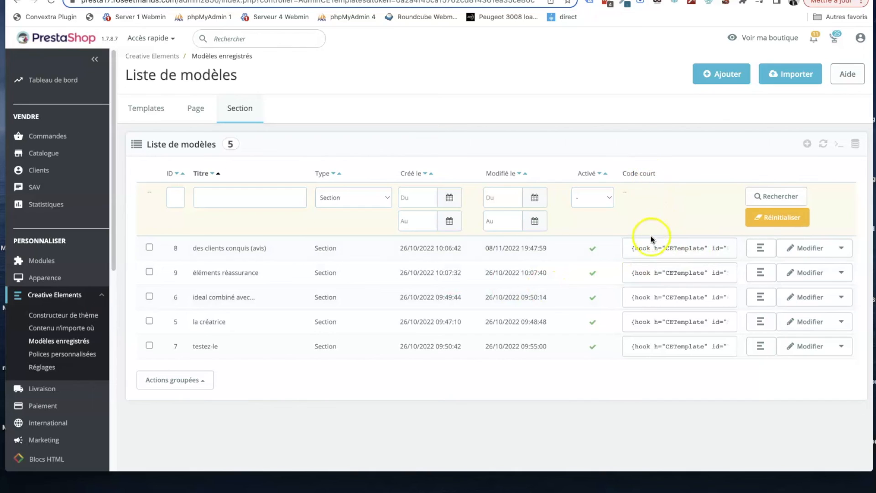
click(661, 248)
key(super+c)
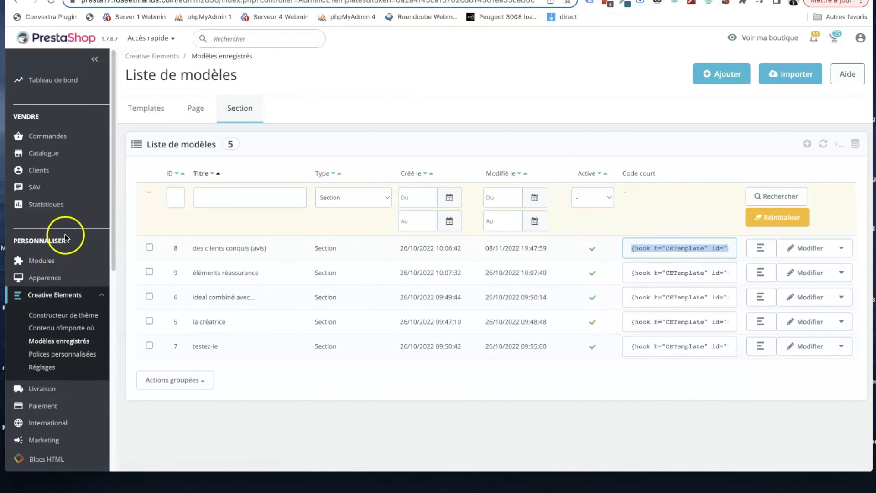
- Open the "Nos engagements" CMS page for editing with Creative Elements
click(67, 278)
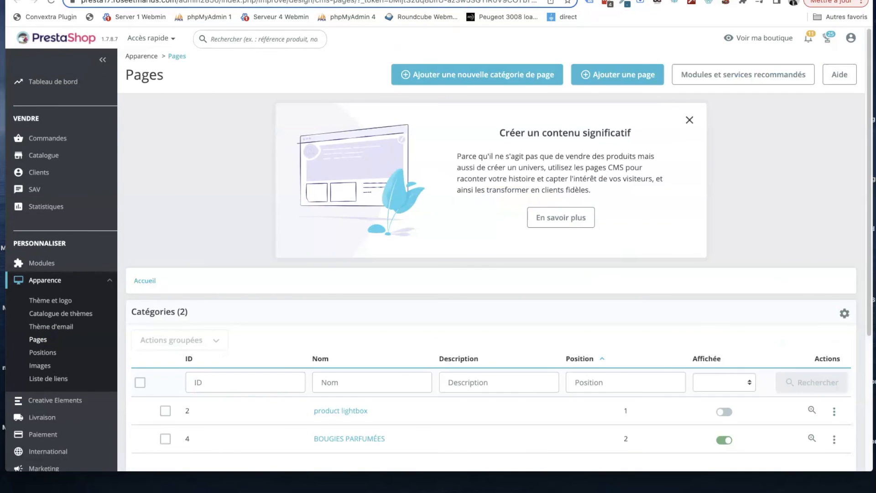
scroll(814, 420, down, 3)
click(814, 421)
scroll(456, 150, down, 5)
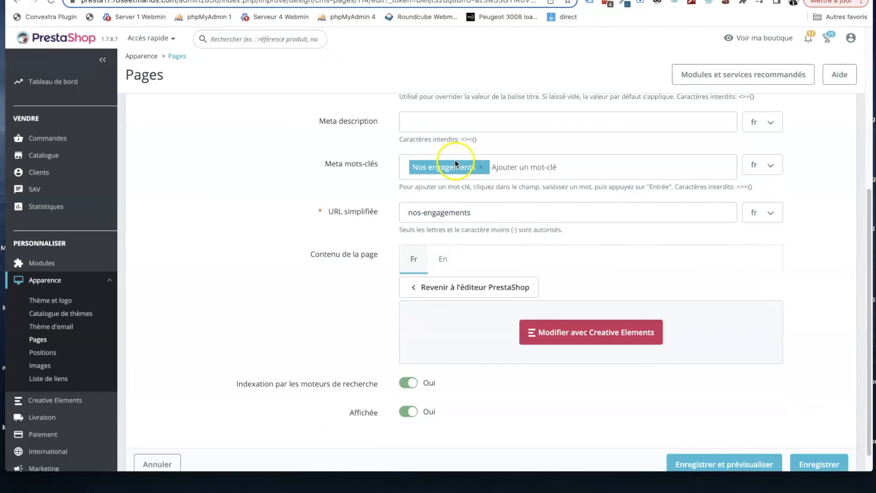
click(573, 309)
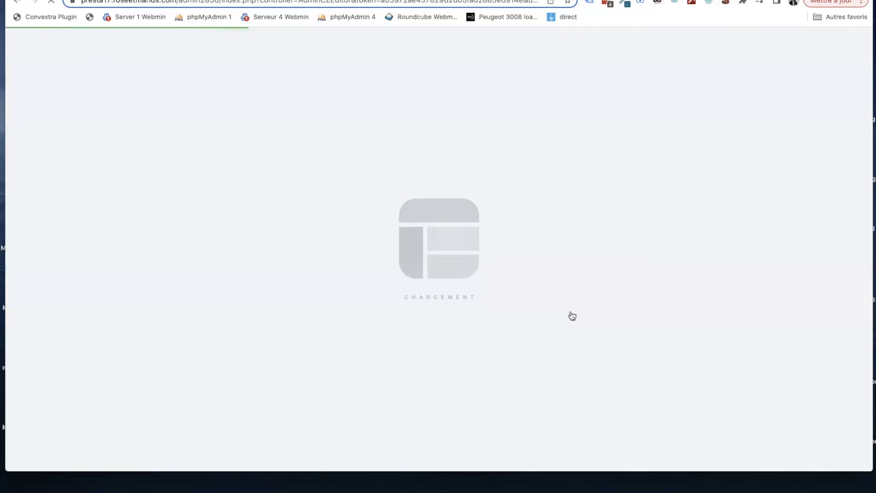
- Delete the "Développement Durable" section with the brand video from the end of the page
scroll(508, 192, down, 15)
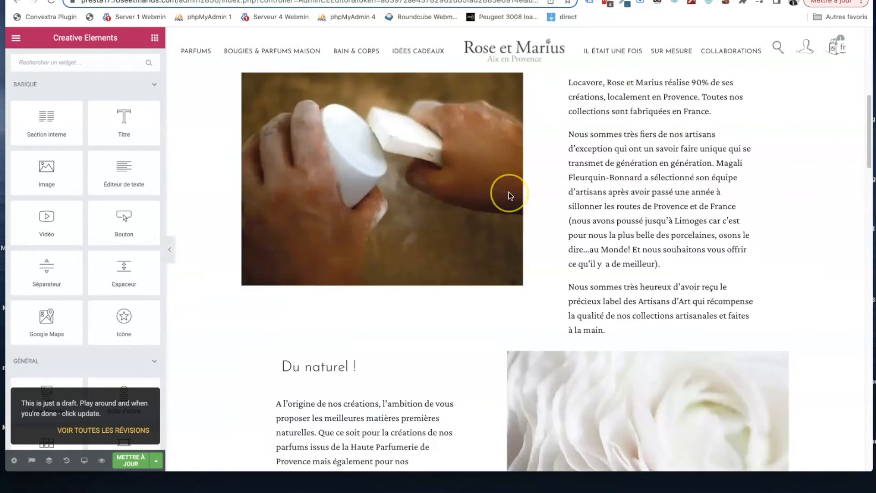
scroll(508, 192, up, 3)
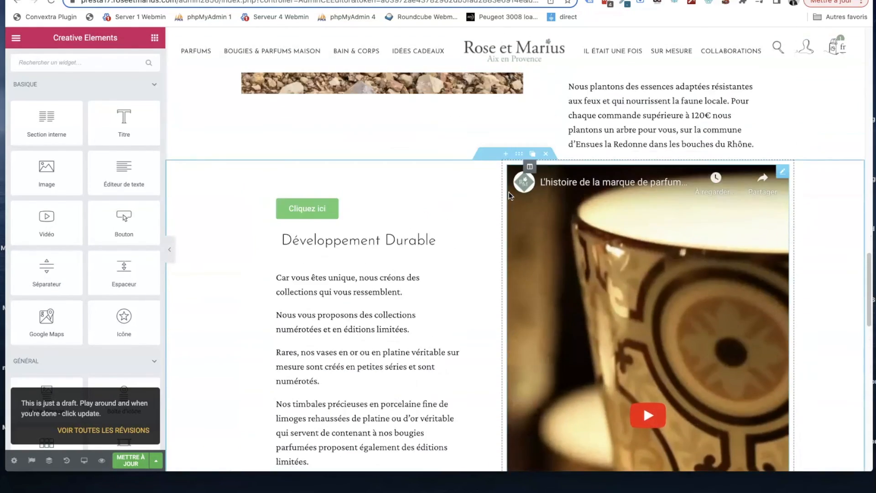
scroll(508, 192, down, 12)
scroll(508, 192, up, 12)
scroll(510, 197, up, 1)
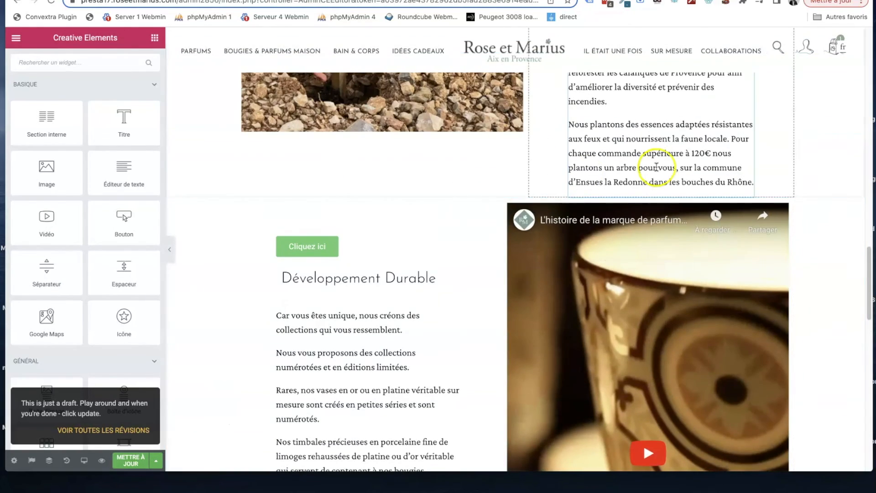
click(546, 191)
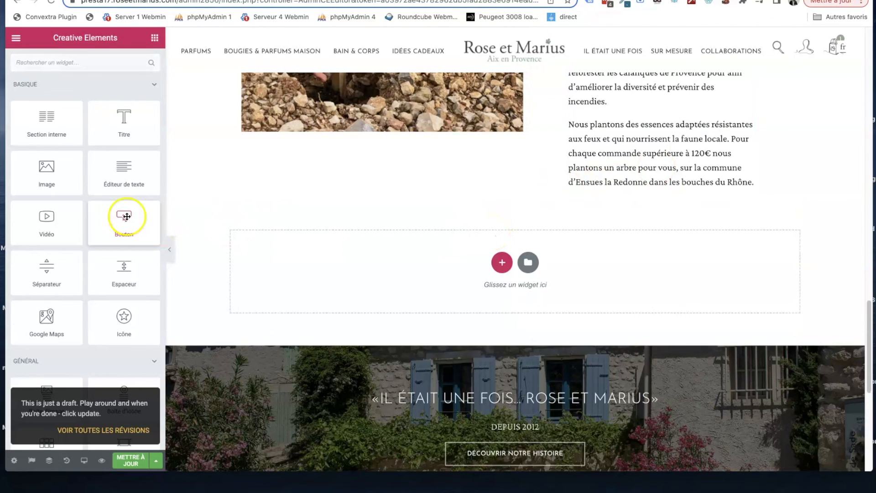
- Add a "Code court" widget at the end of the page containing the copied shortcode {hook h="CETemplate" id="8"}
click(86, 67)
text(code)
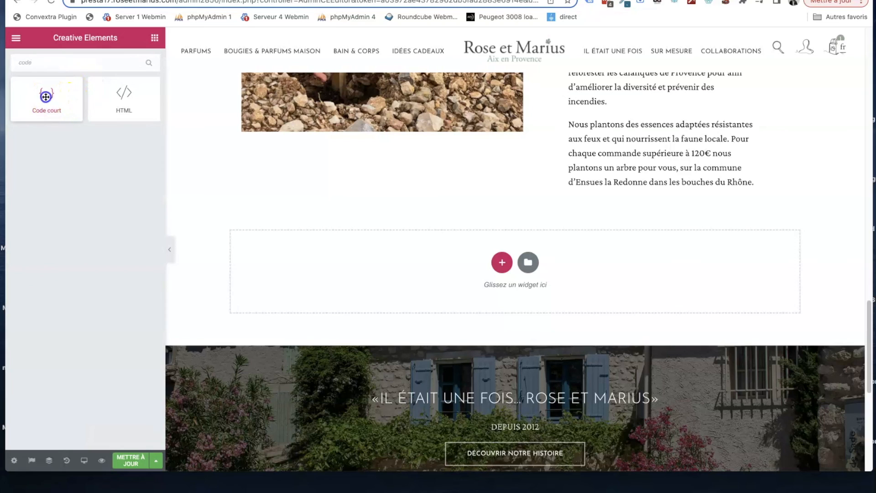
drag(46, 96, 445, 279)
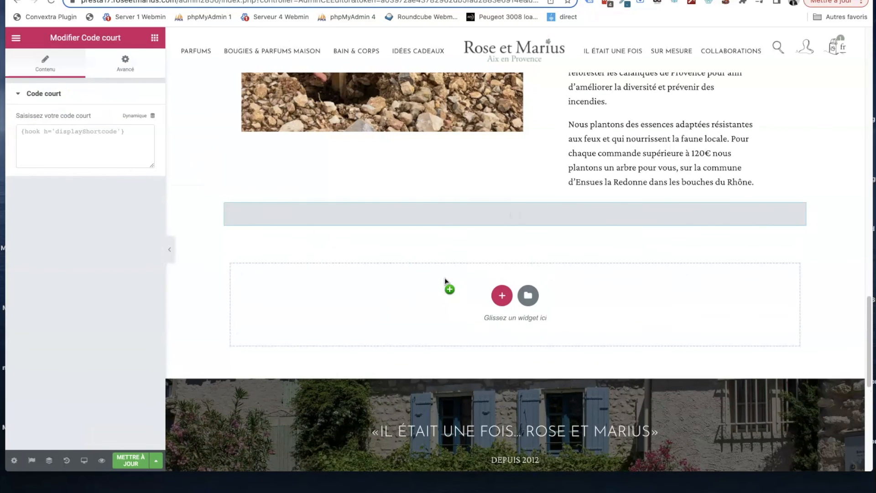
click(85, 147)
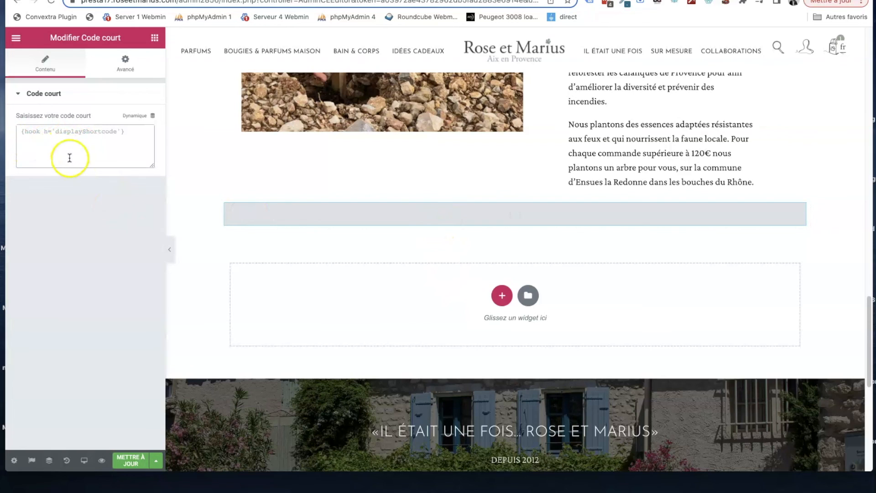
key(super+v)
click(75, 151)
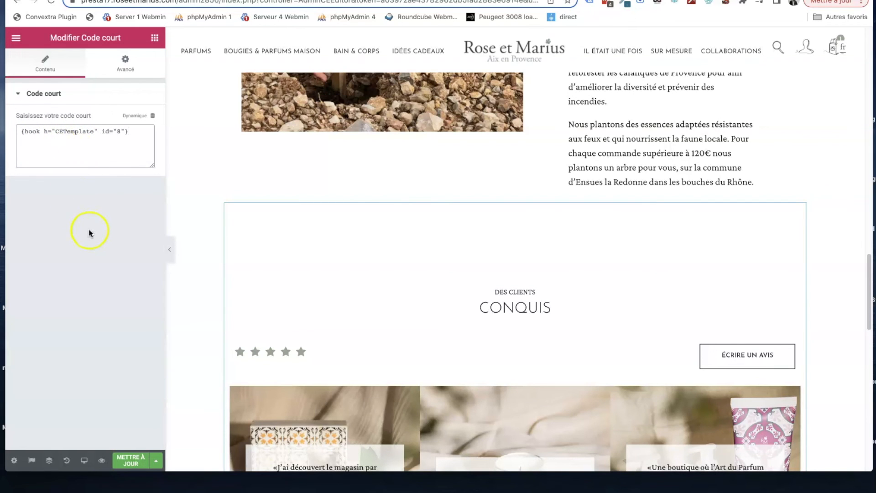
- Update the page and preview its customer reviews section, trying the "ÉCRIRE UN AVIS" button
scroll(328, 287, down, 4)
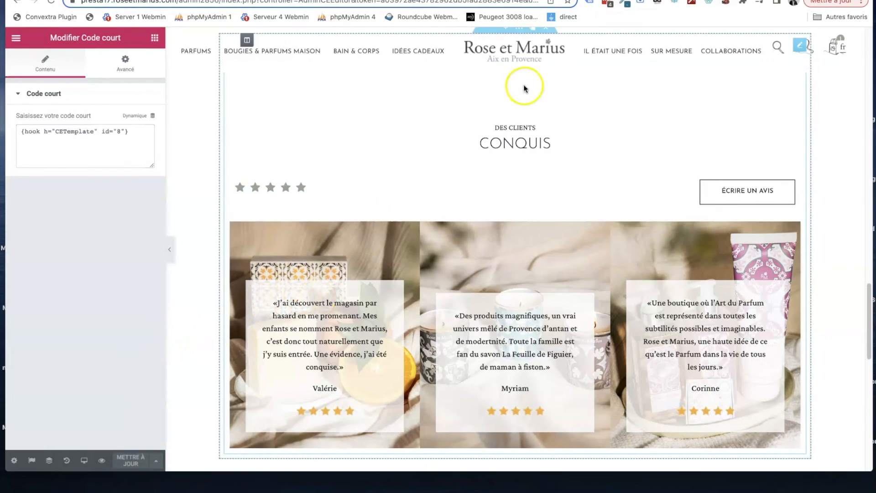
click(100, 462)
scroll(309, 173, down, 20)
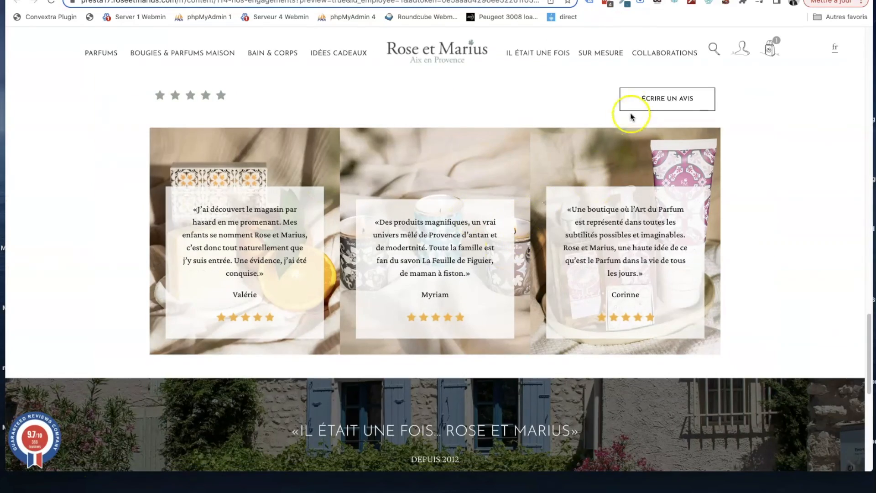
click(643, 99)
scroll(642, 100, down, 3)
scroll(642, 99, down, 15)
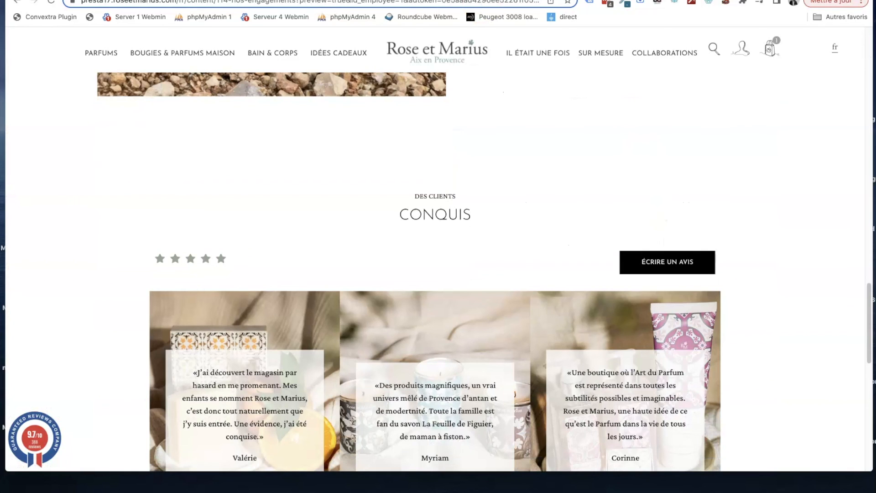
click(413, 0)
click(292, 0)
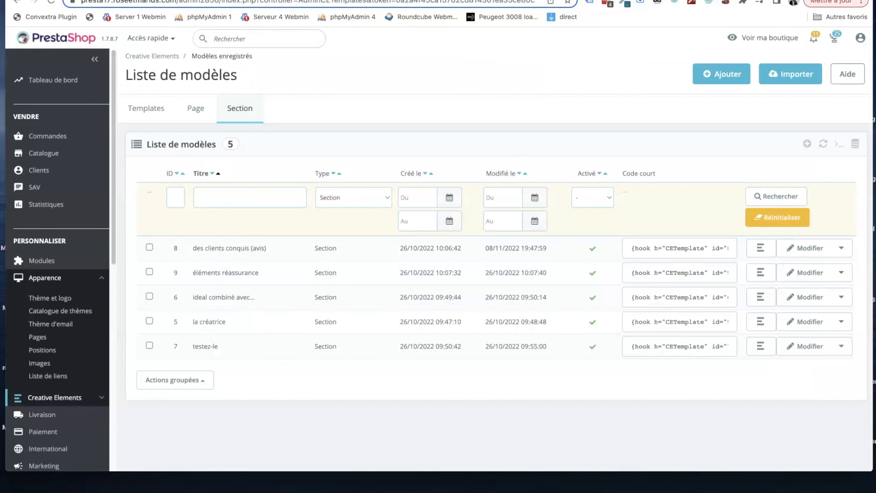
click(804, 256)
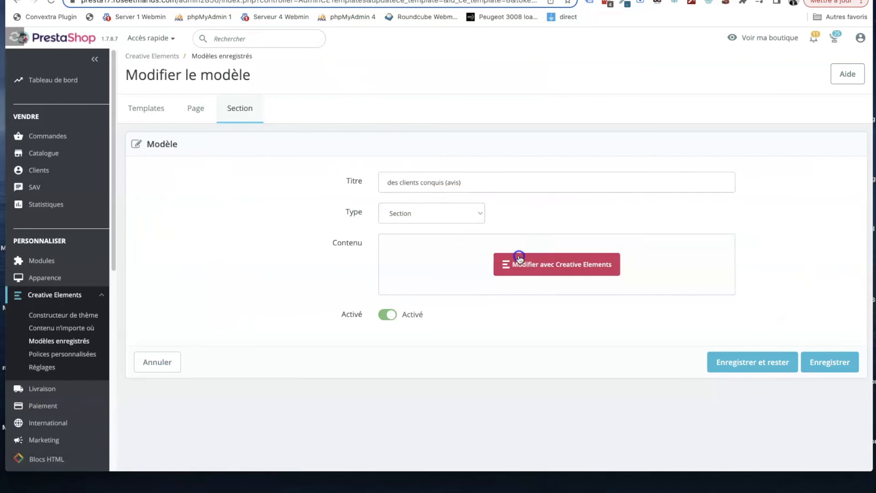
click(519, 258)
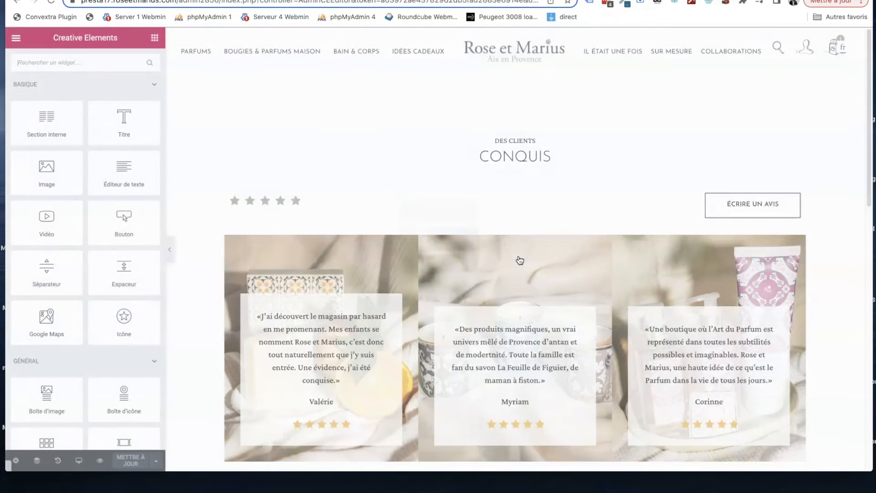
click(791, 200)
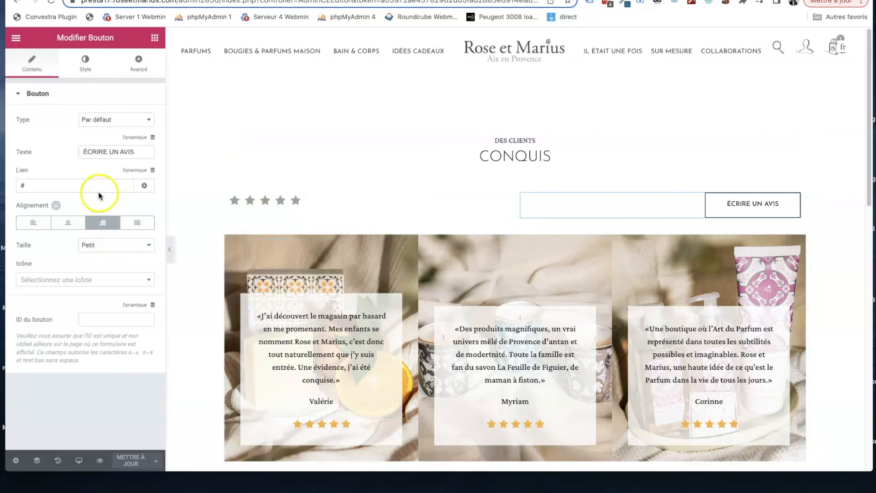
click(306, 81)
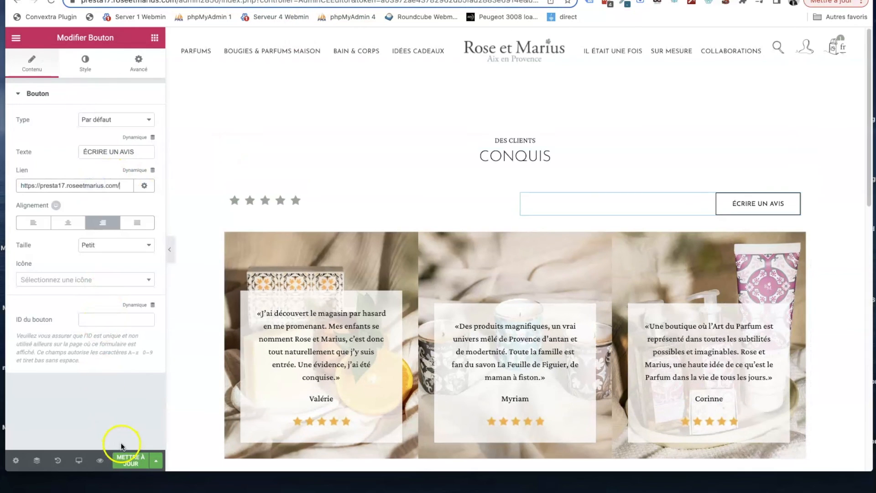
click(130, 462)
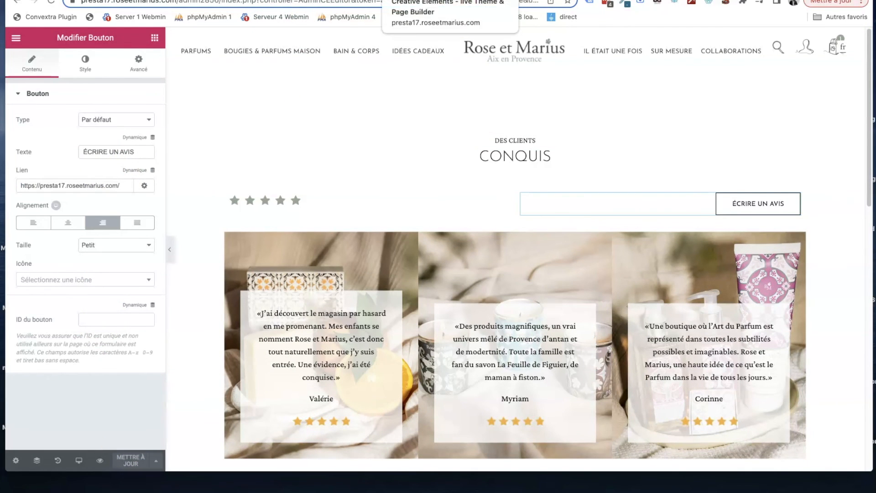
- Reload the "Nos engagements" preview, test the "ÉCRIRE UN AVIS" button's link, and go back to the page
click(411, 0)
click(87, 0)
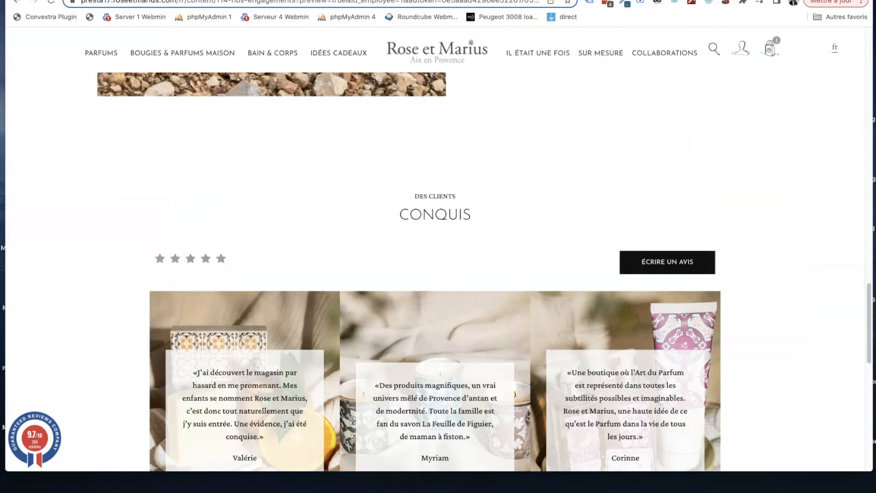
click(52, 2)
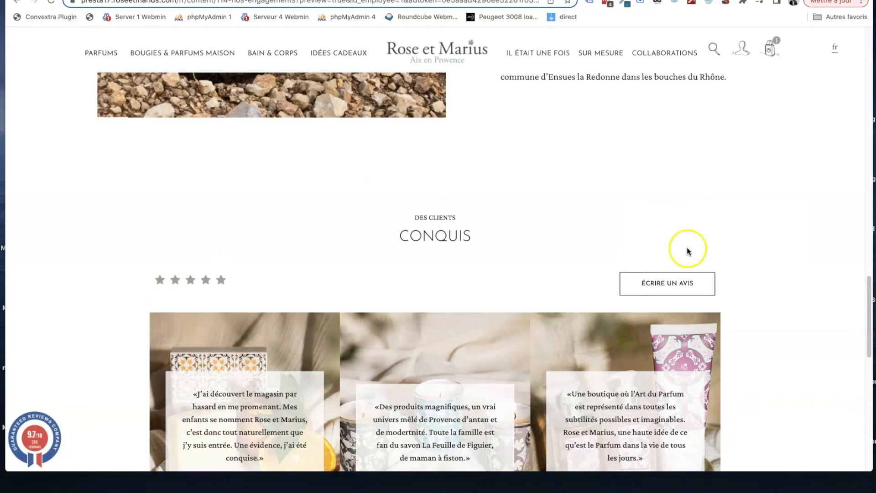
click(667, 290)
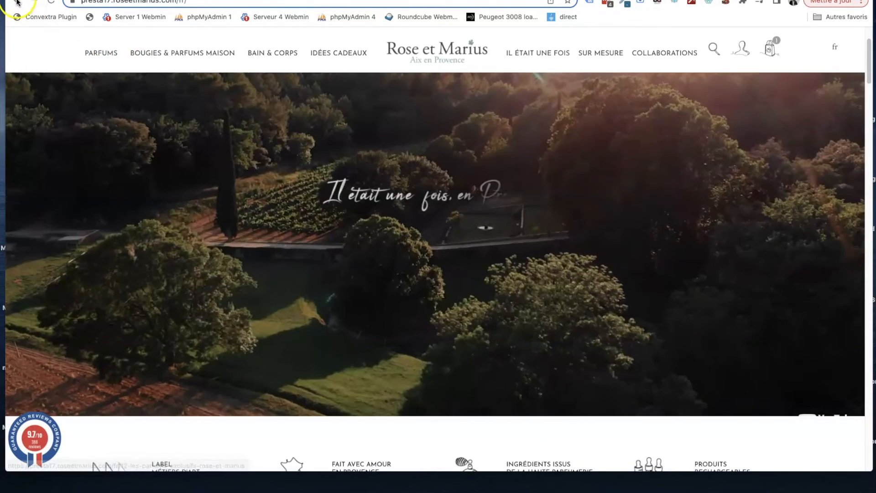
click(17, 3)
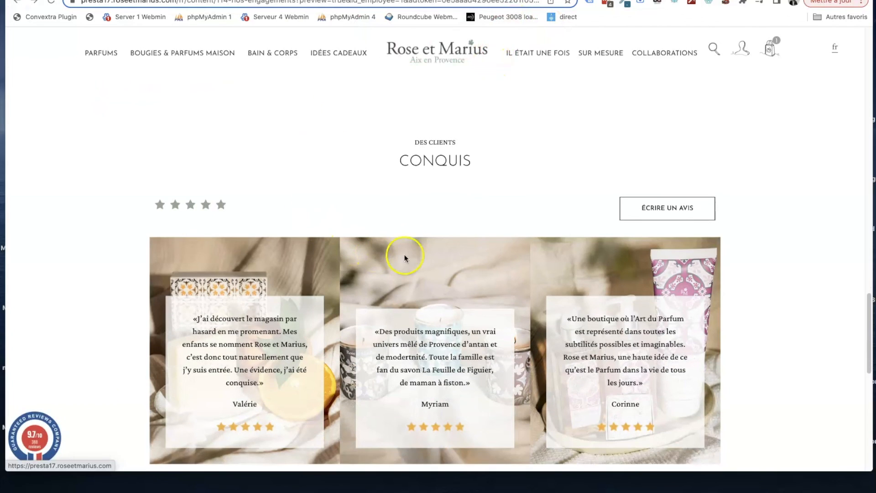
- Leave the template editor for the back office and reopen the list of saved section templates
click(423, 0)
key(ctrl+Tab)
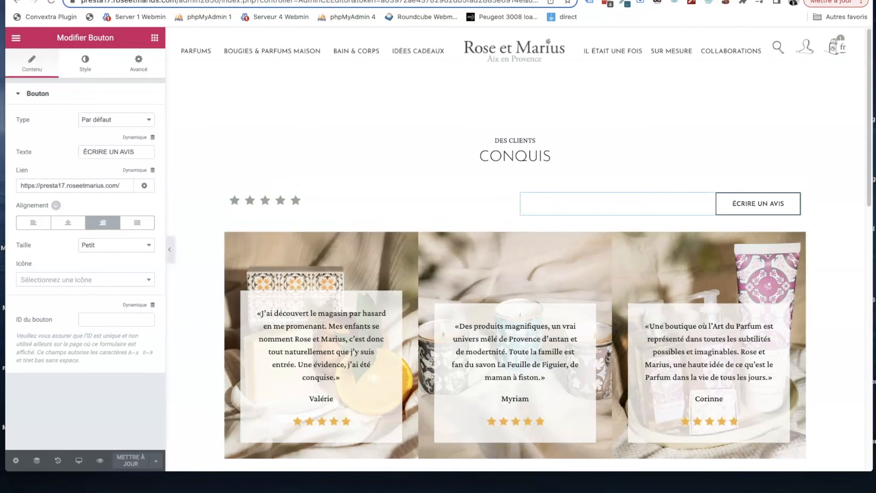
key(ctrl+Tab)
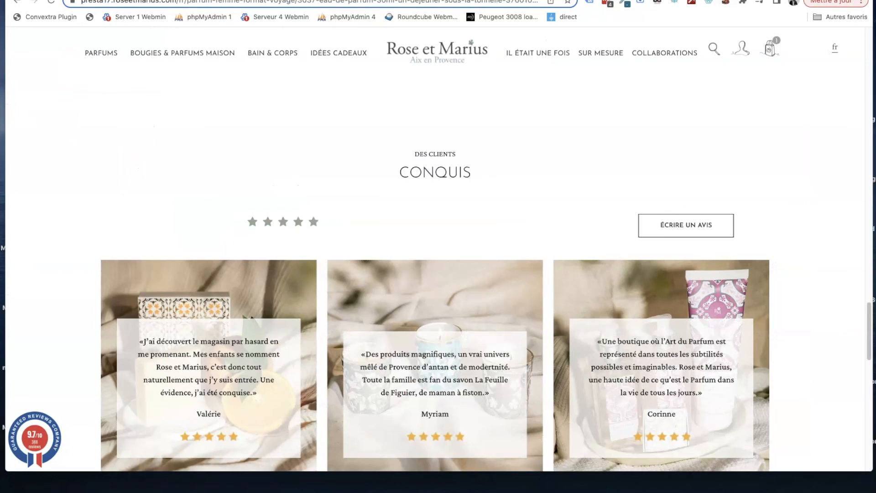
key(ctrl+shift+Tab)
click(15, 38)
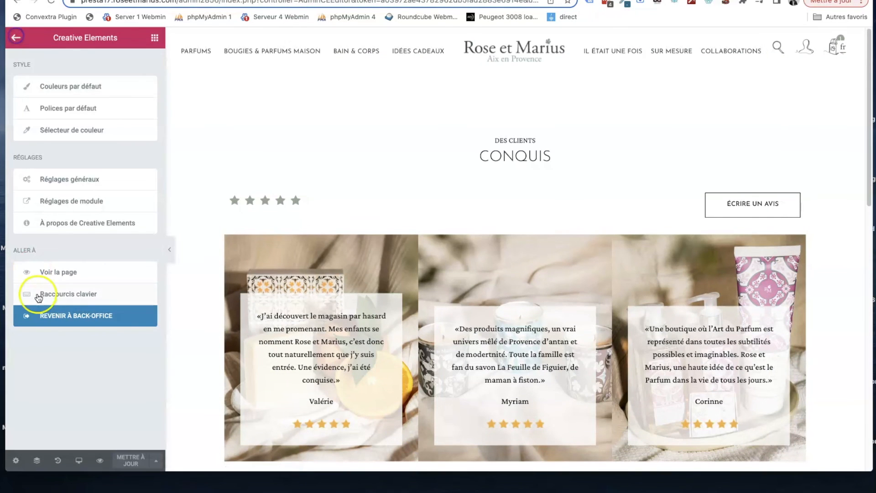
click(59, 317)
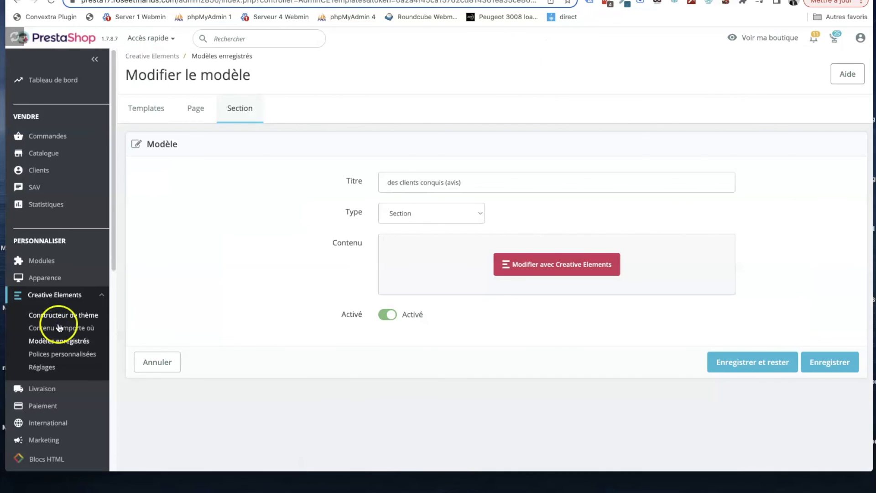
click(56, 343)
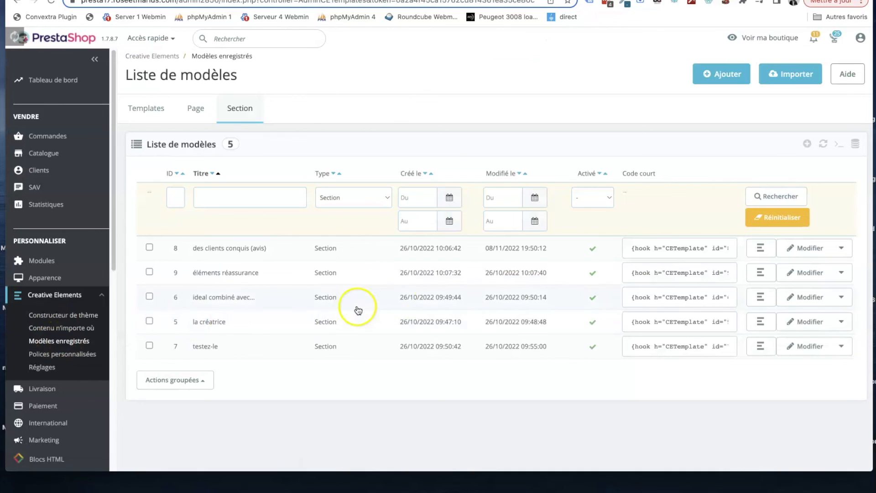
- Examine the "des clients conquis (avis)" template's shortcode and the reassurance and footer sections on the perfume product page
drag(711, 252, 657, 245)
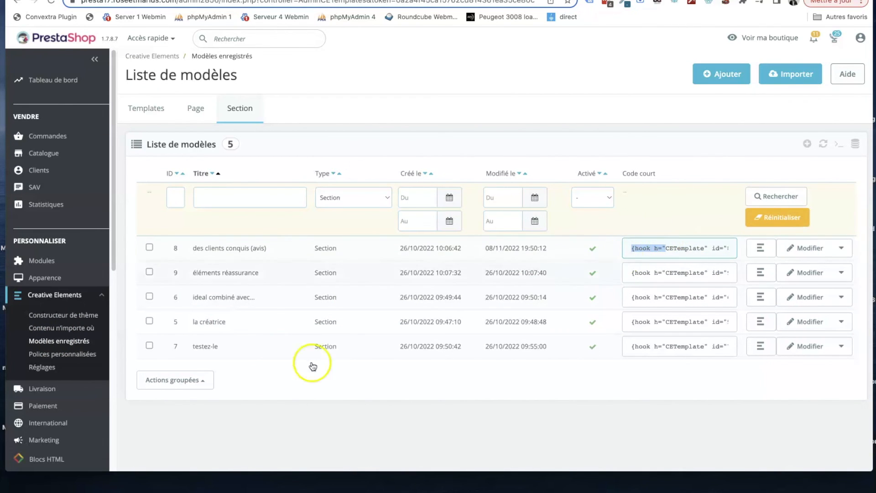
click(255, 405)
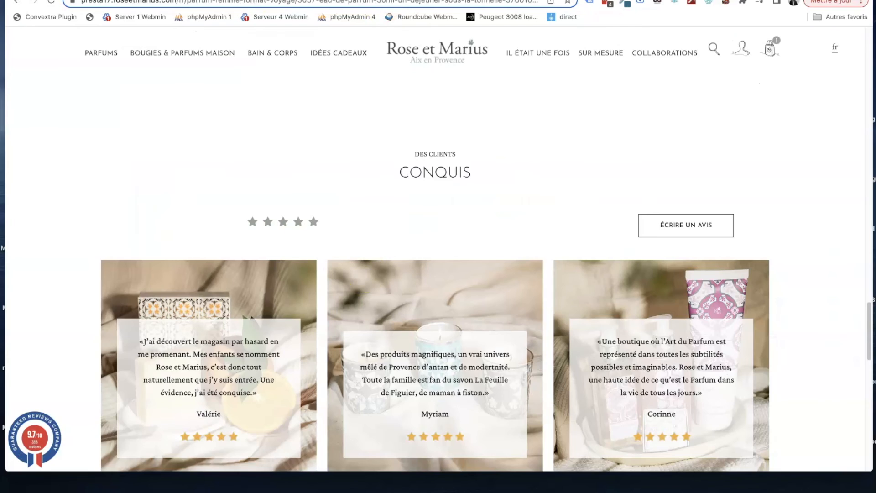
scroll(363, 273, down, 10)
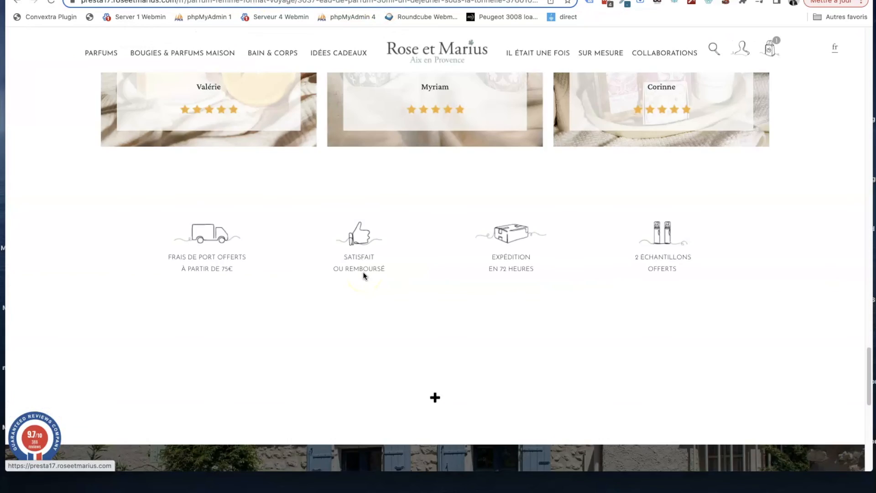
scroll(363, 272, down, 6)
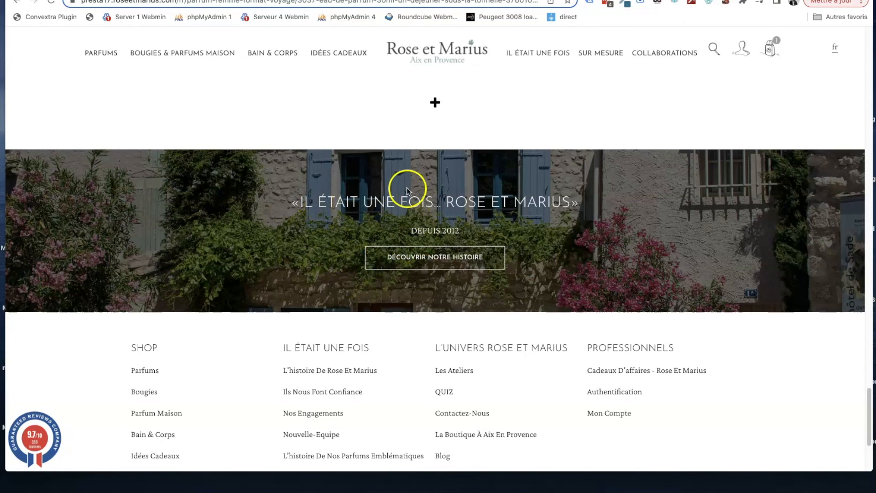
- Go back to the back office and open the Footer-rg theme template in the Creative Elements editor
click(137, 1)
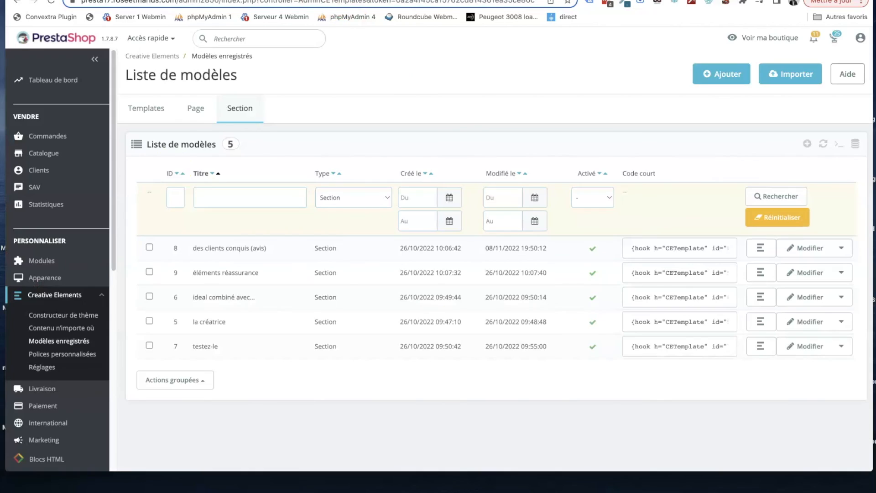
click(68, 319)
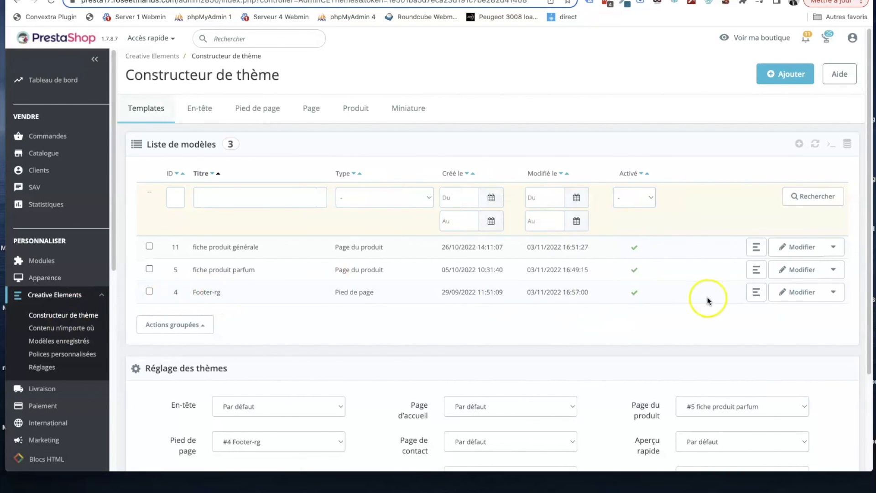
click(793, 293)
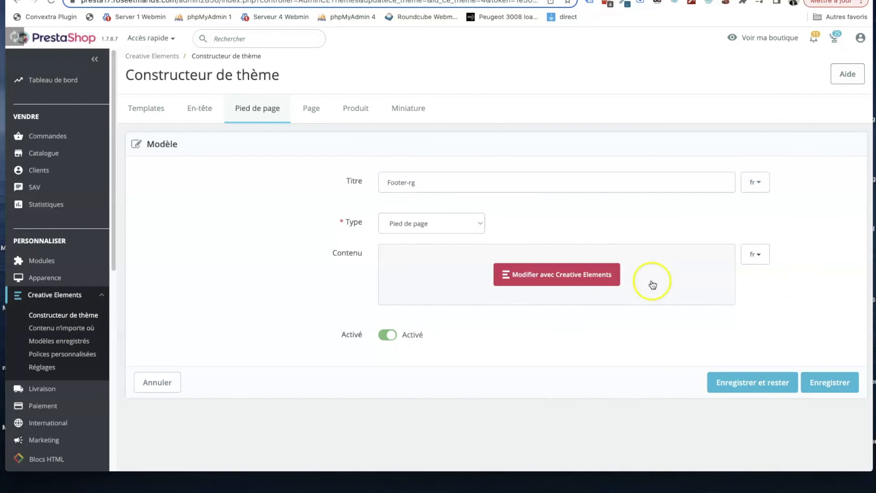
click(597, 279)
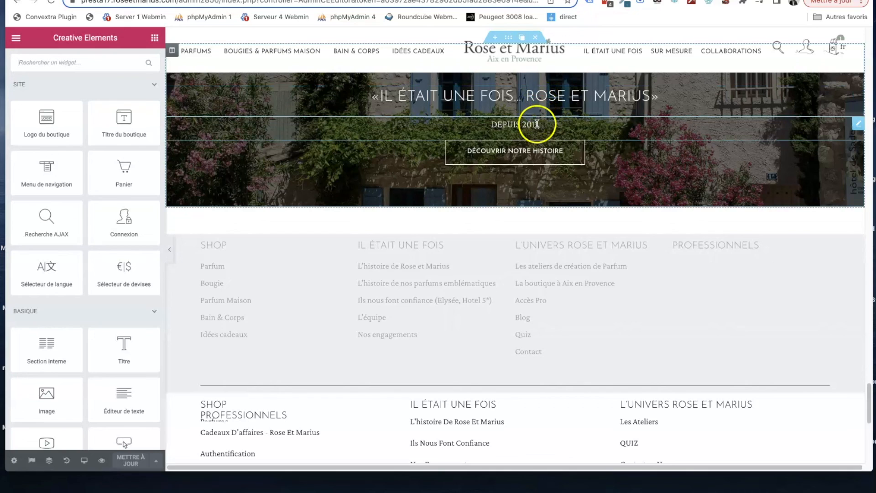
- Open the settings of the footer's "DÉCOUVRIR NOTRE HISTOIRE" button and switch the template to its English version
click(493, 154)
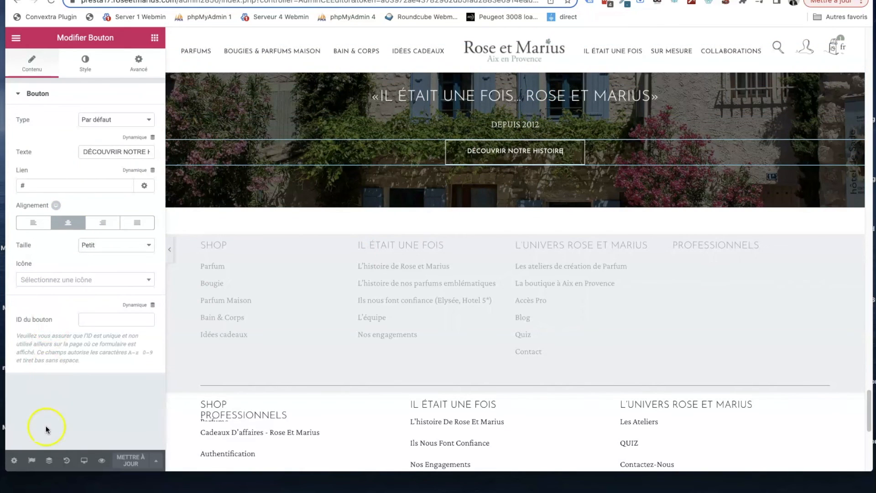
click(32, 460)
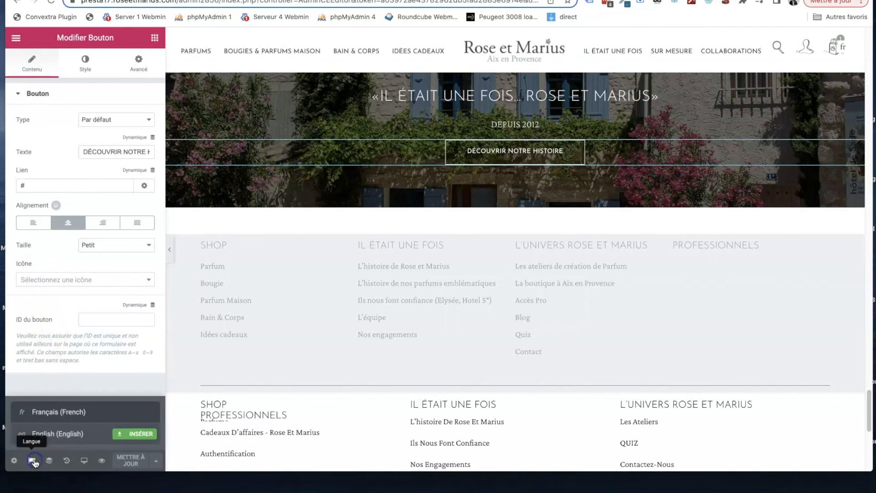
click(46, 433)
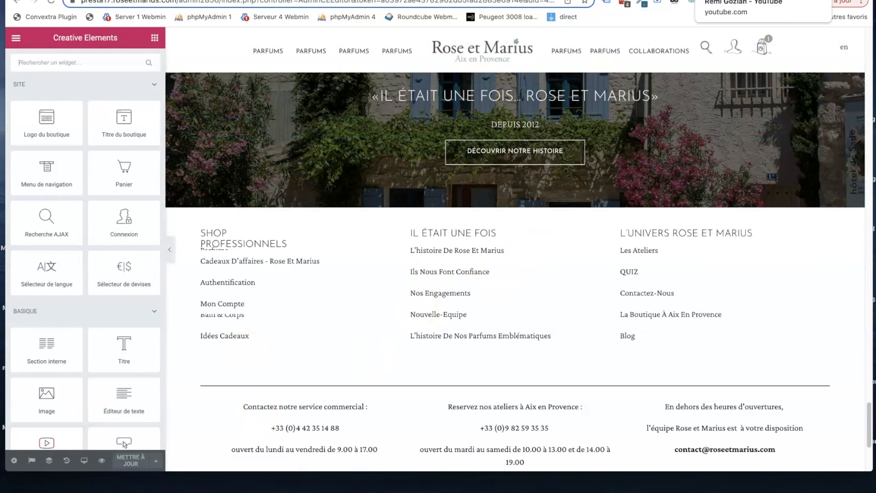
- View the Creative Elements website and switch to the YouTube channel to look over its home page and tutorial videos
click(703, 1)
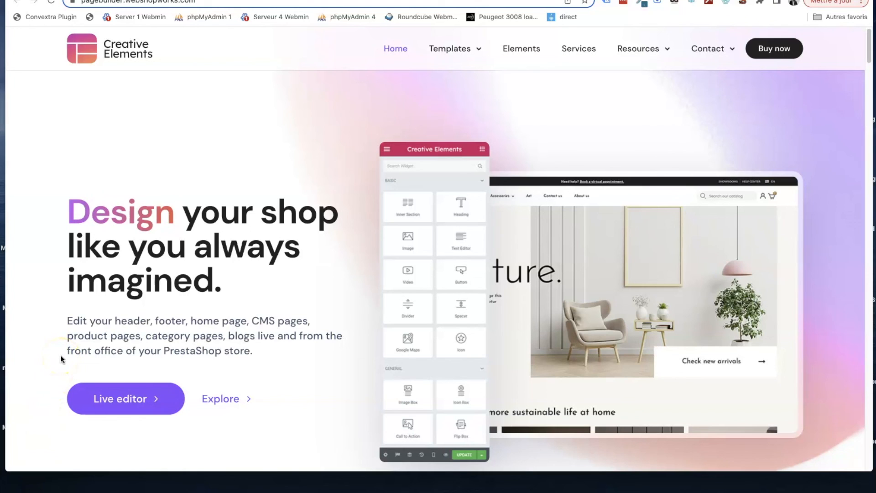
click(756, 0)
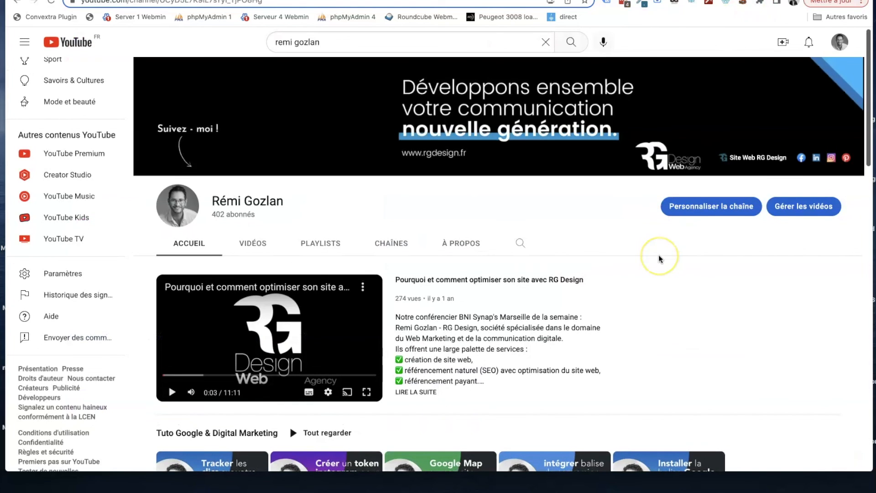
scroll(659, 258, down, 3)
scroll(659, 255, up, 1)
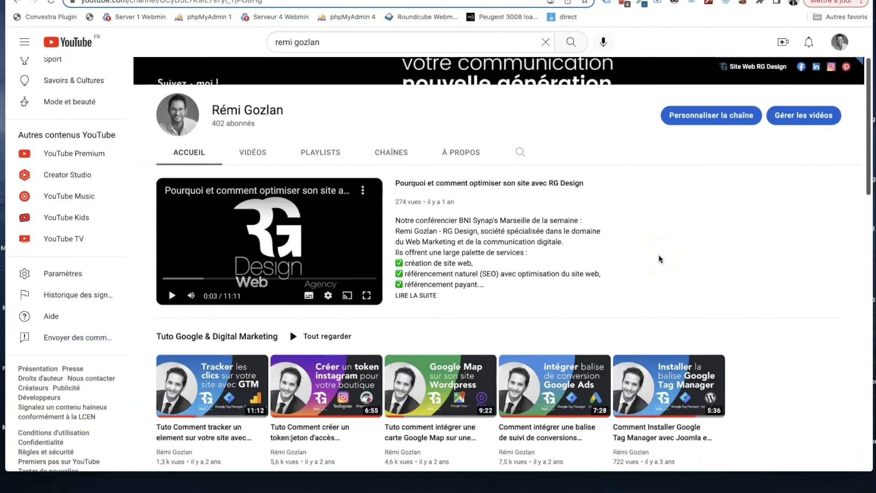
scroll(659, 255, down, 1)
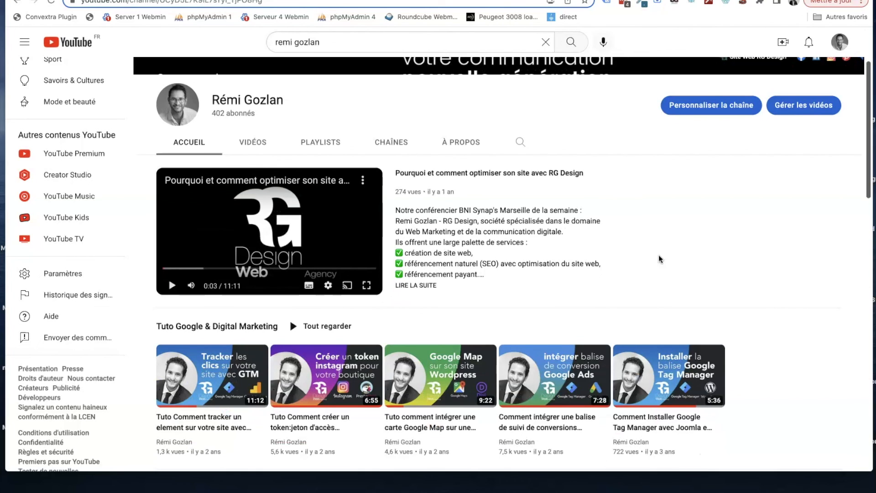
scroll(659, 259, up, 2)
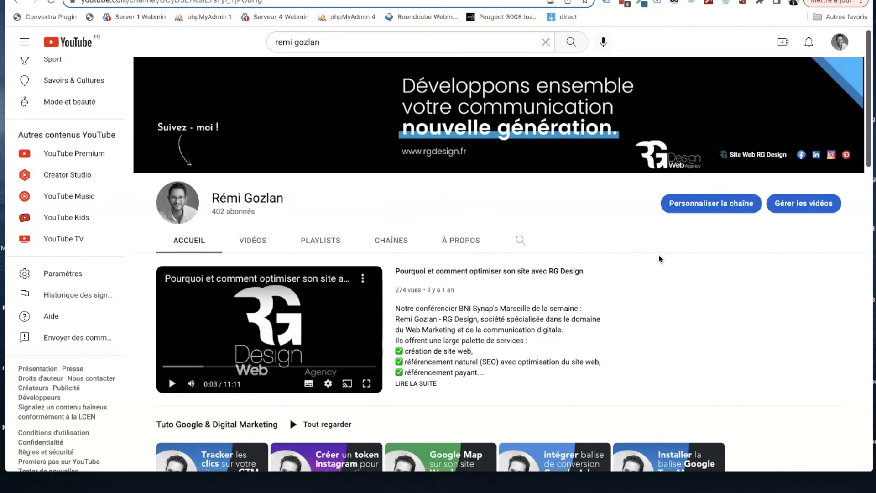